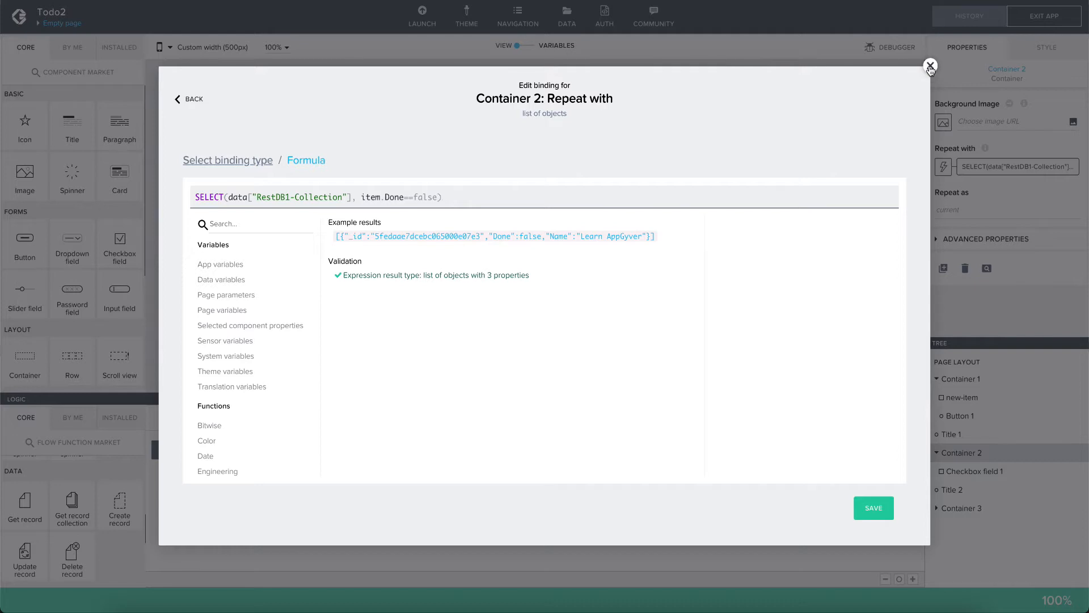
Examine the get, create and update record settings of the finished app's RestDB data resource
left_click(931, 66)
left_click(561, 23)
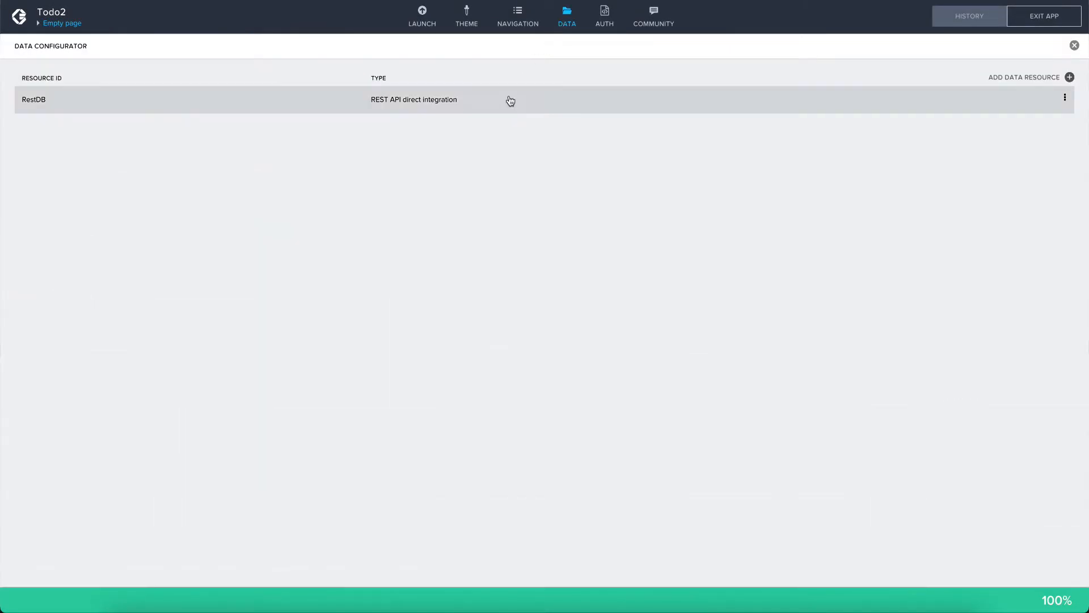
left_click(507, 100)
left_click(68, 148)
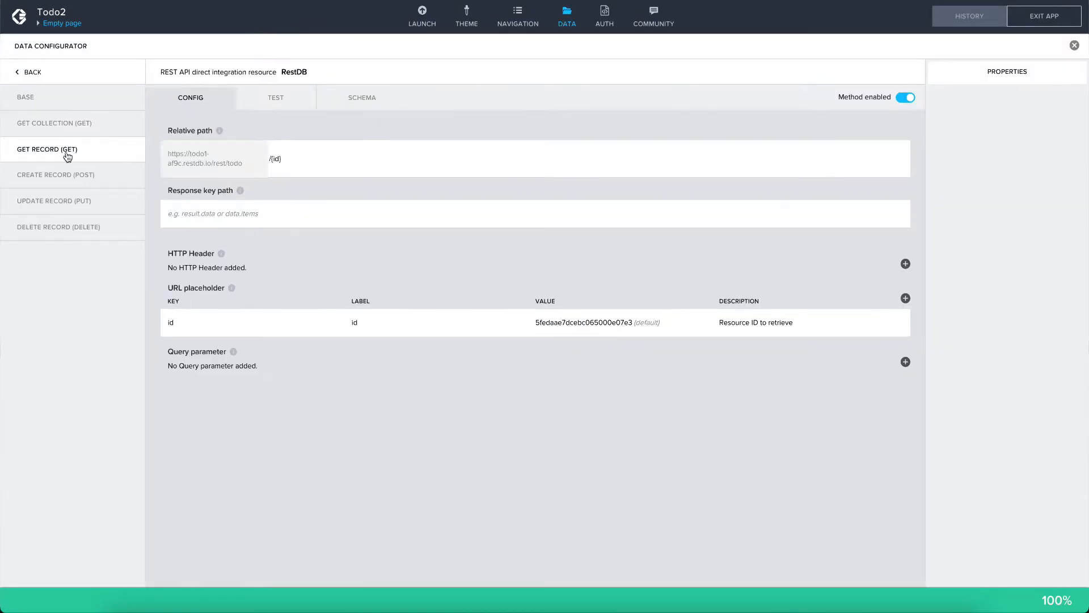
left_click(61, 176)
left_click(55, 204)
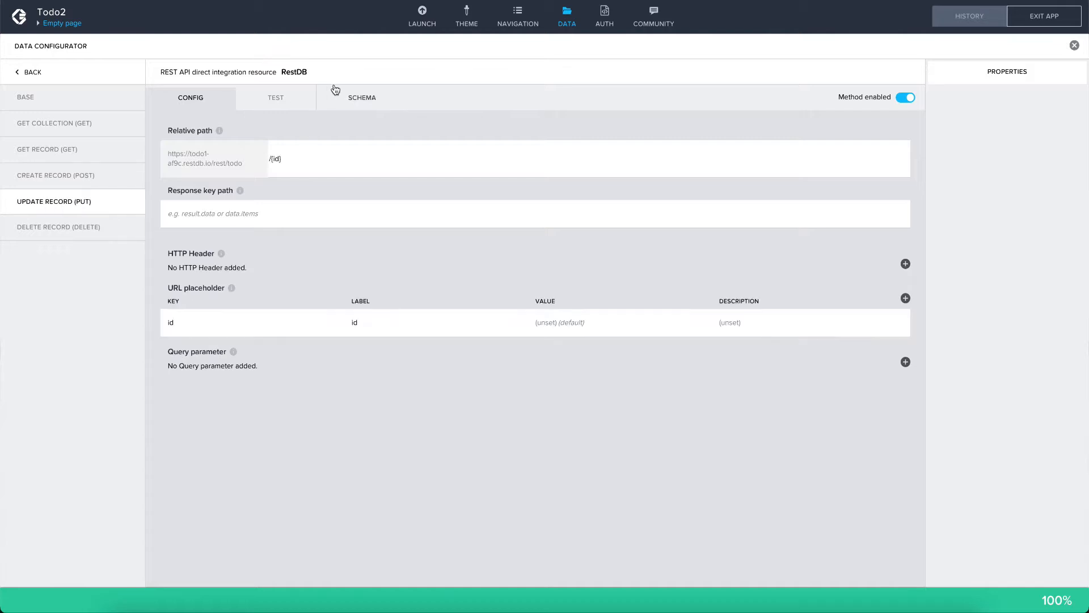
Preview the Todo2 web app from the app preview portal and return to the page editor
left_click(431, 21)
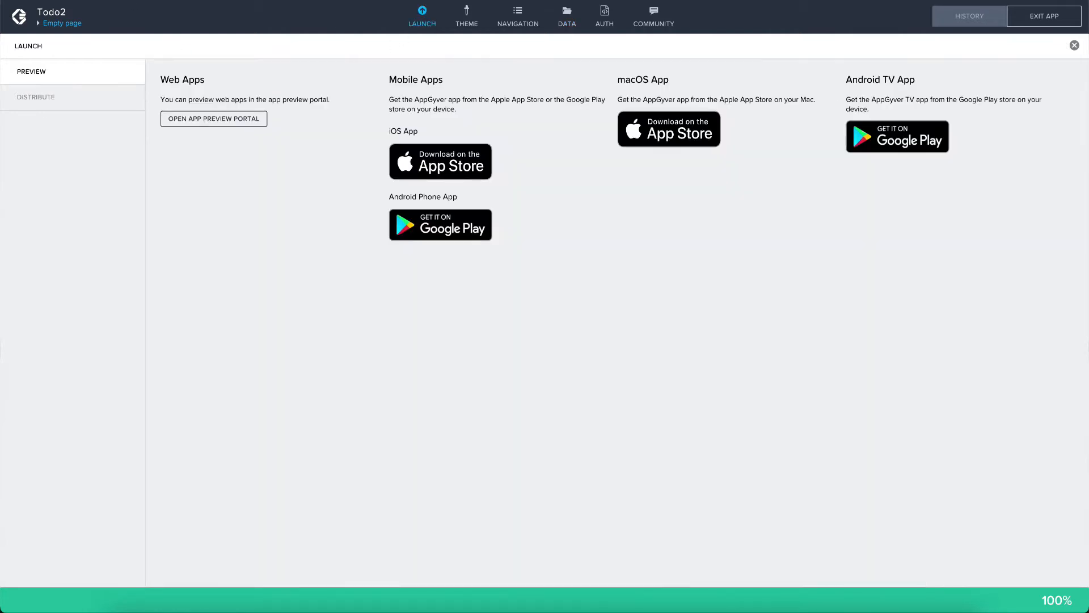
left_click(203, 118)
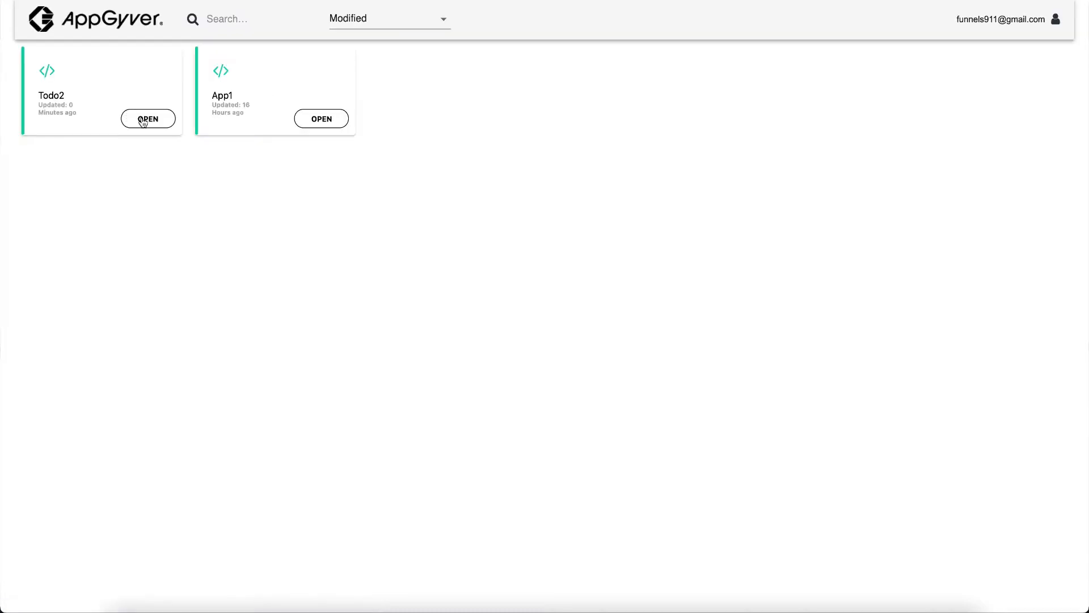
left_click(143, 120)
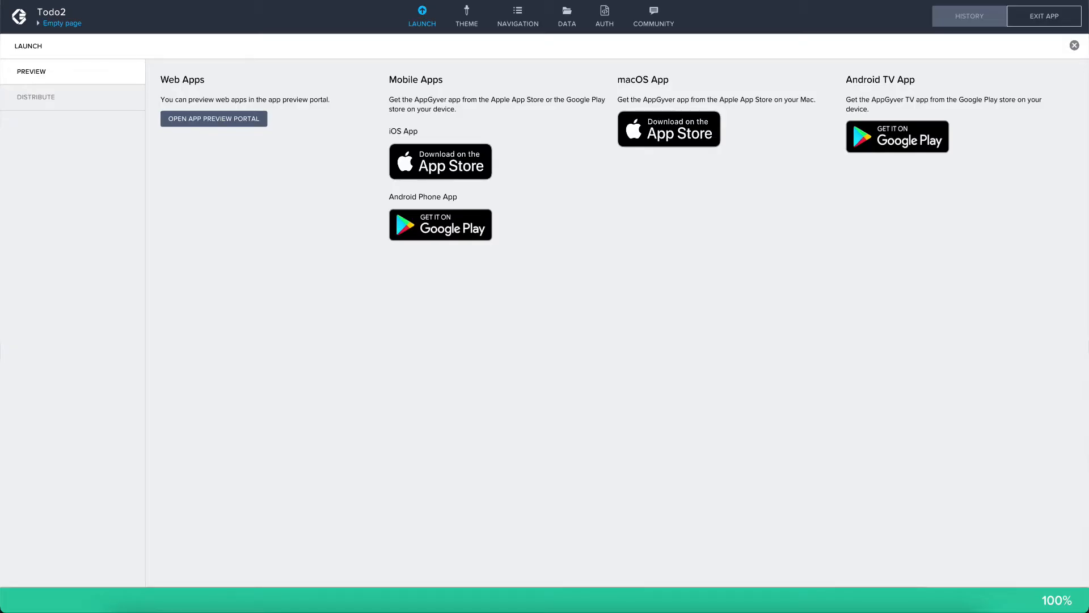
left_click(1074, 45)
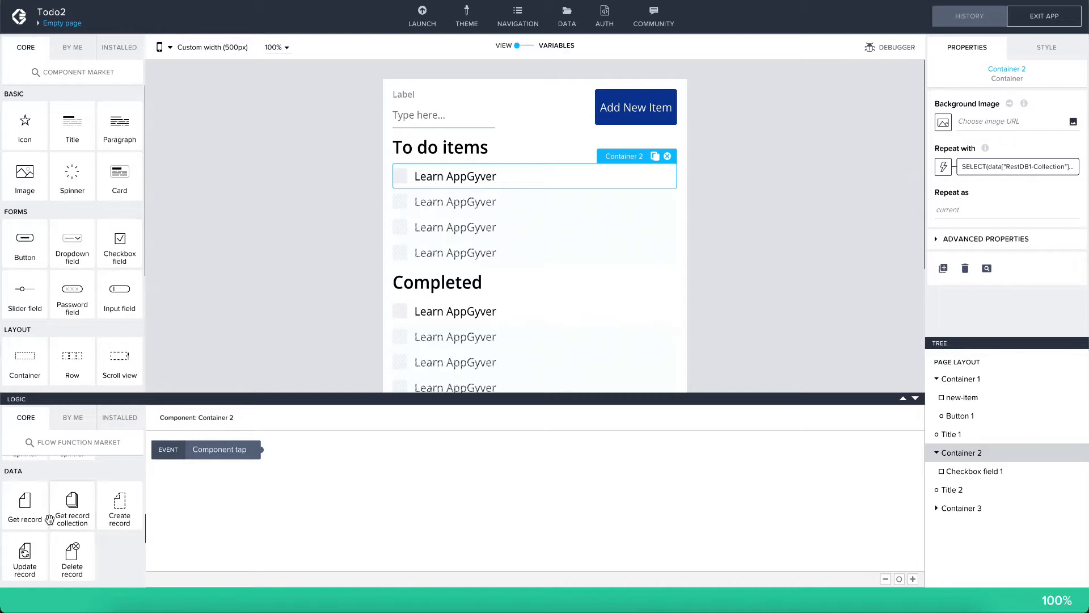
left_click_drag(60, 510, 175, 512)
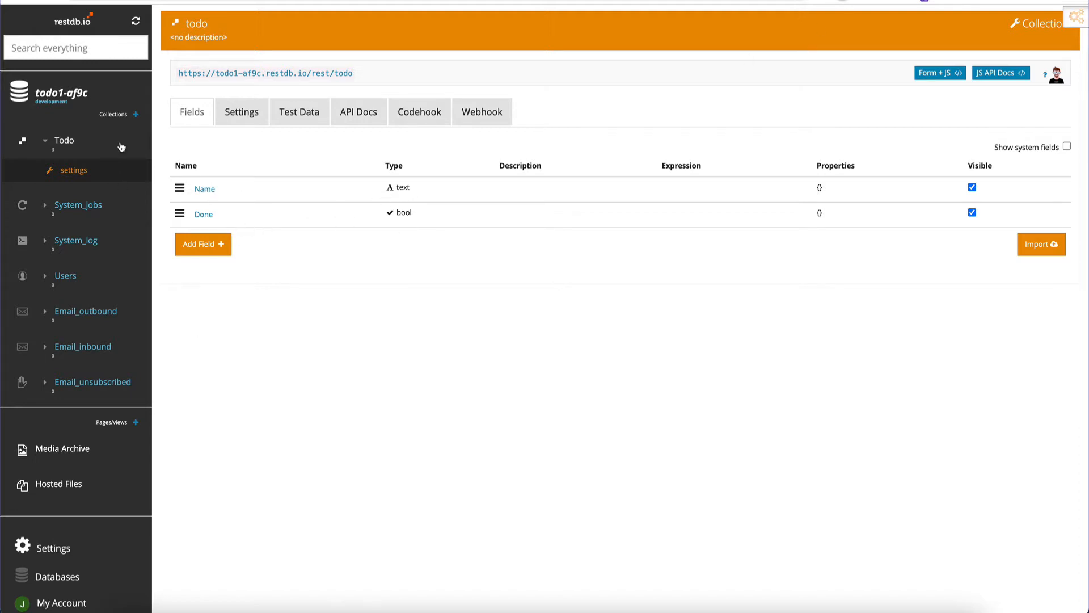
Review the todo collection's records in restdb.io and open its REST URL with the max parameter removed
key("ctrl+Tab")
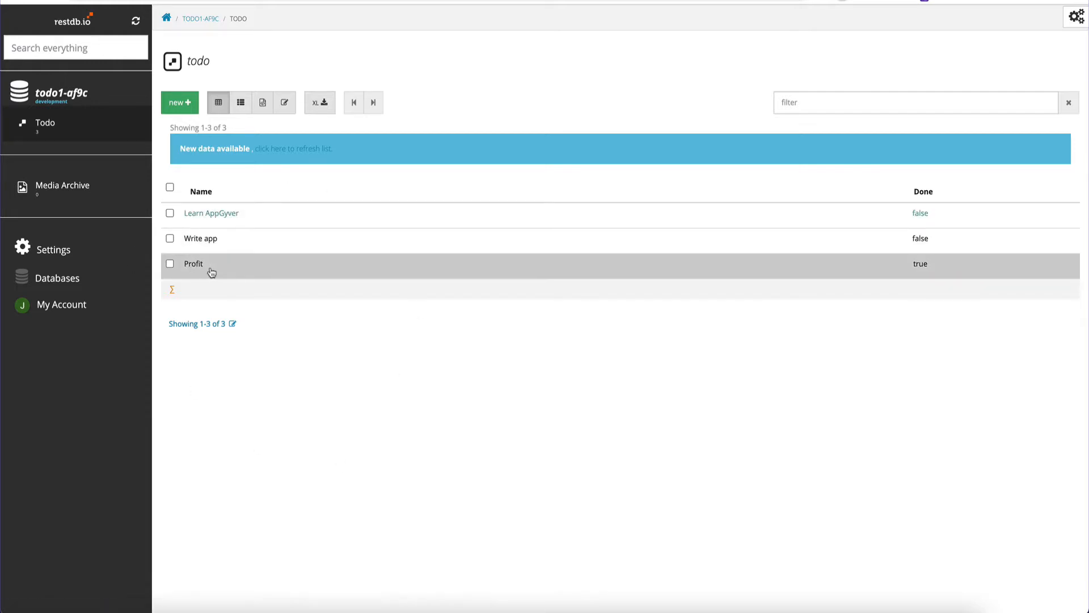
left_click(350, 2)
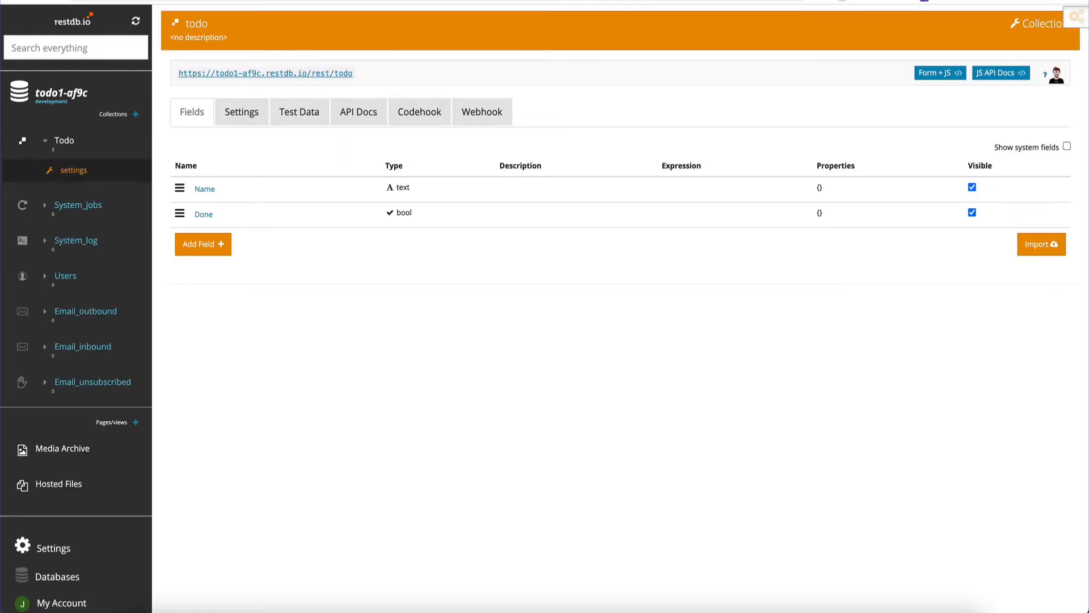
left_click(289, 73)
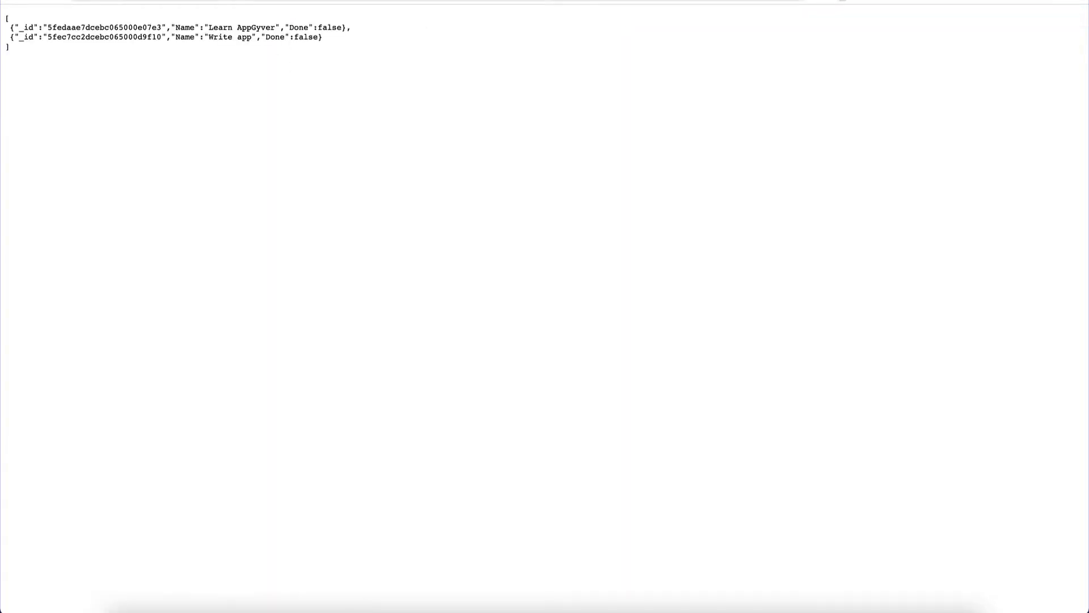
key("BackSpace")
key("BackSpace")
key("BackSpace")
key("BackSpace")
key("BackSpace")
key("BackSpace")
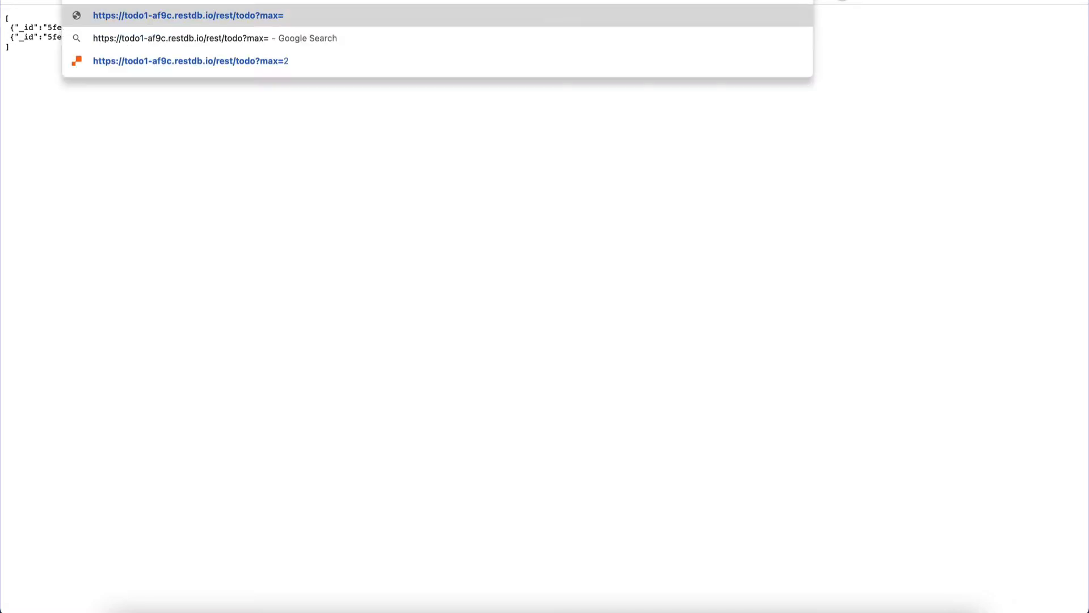
key("Return")
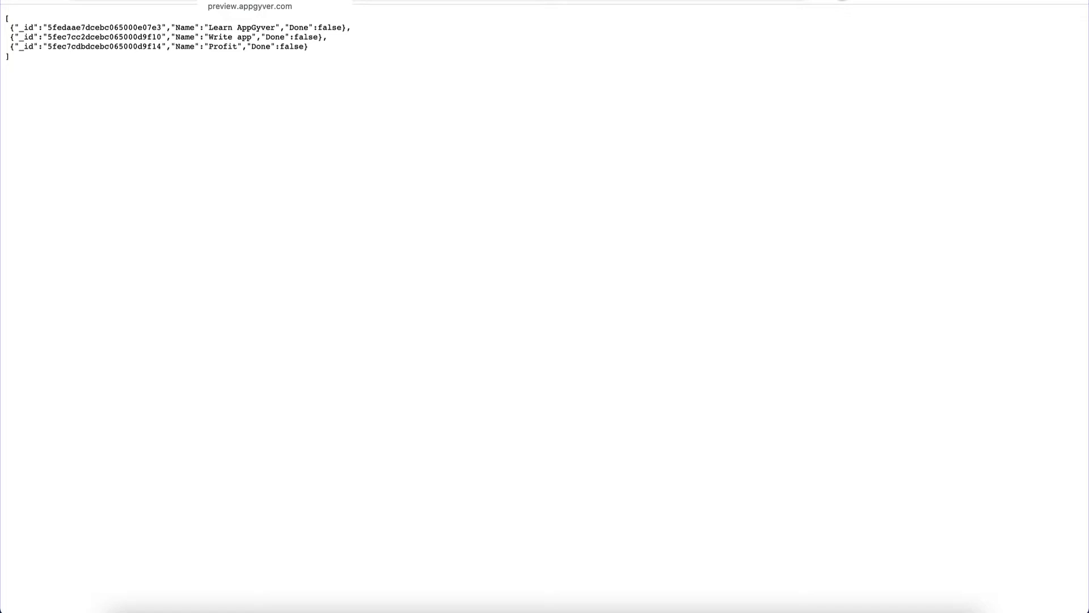
Switch to AppGyver and create a new app named Todo2 using the Default Theme (blank app) template
left_click(228, 1)
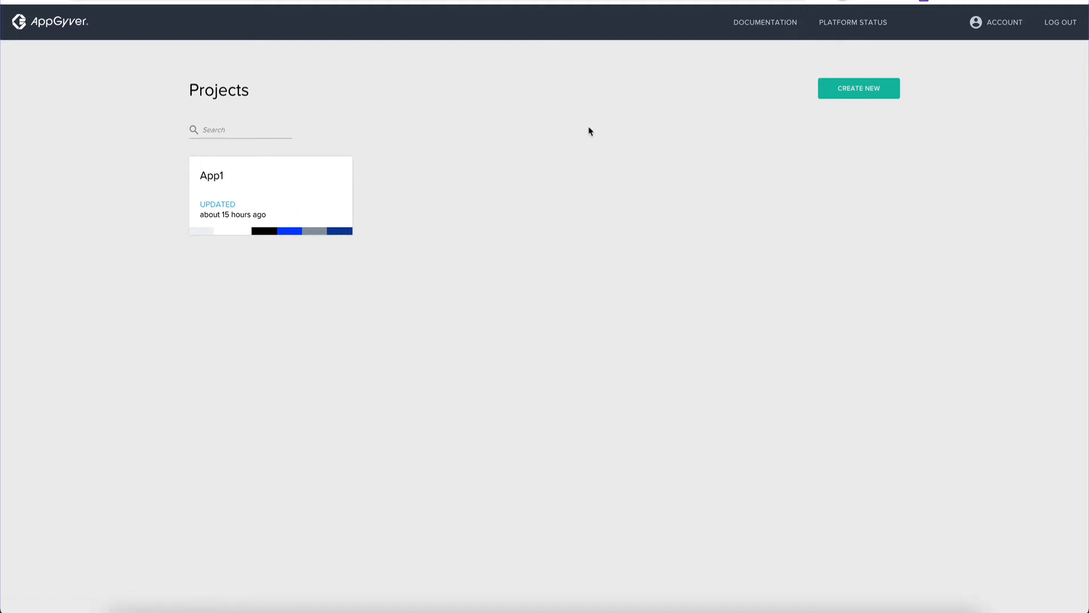
left_click(857, 94)
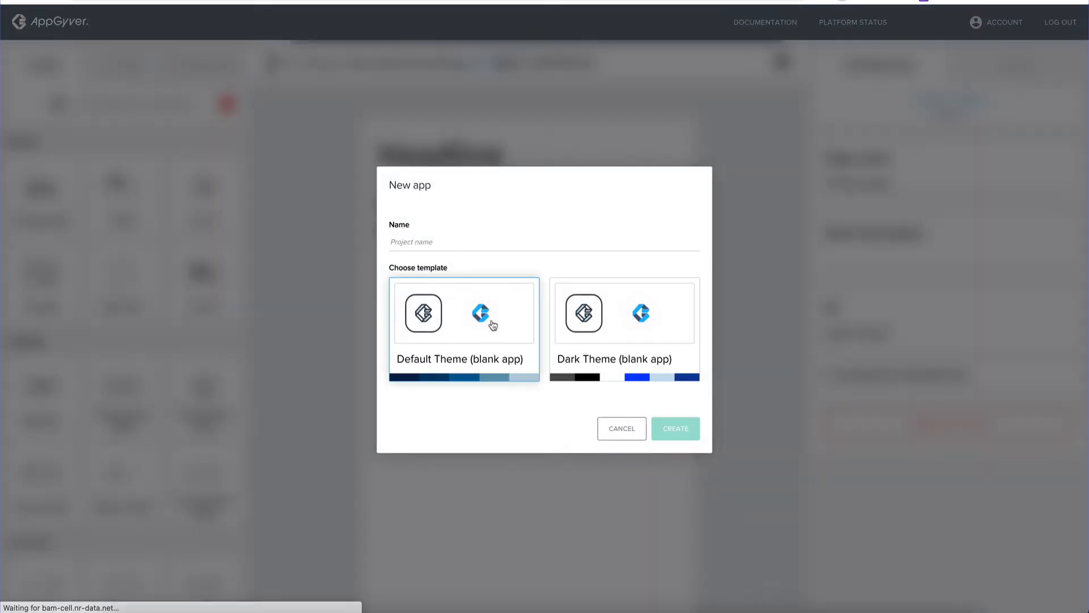
left_click(504, 247)
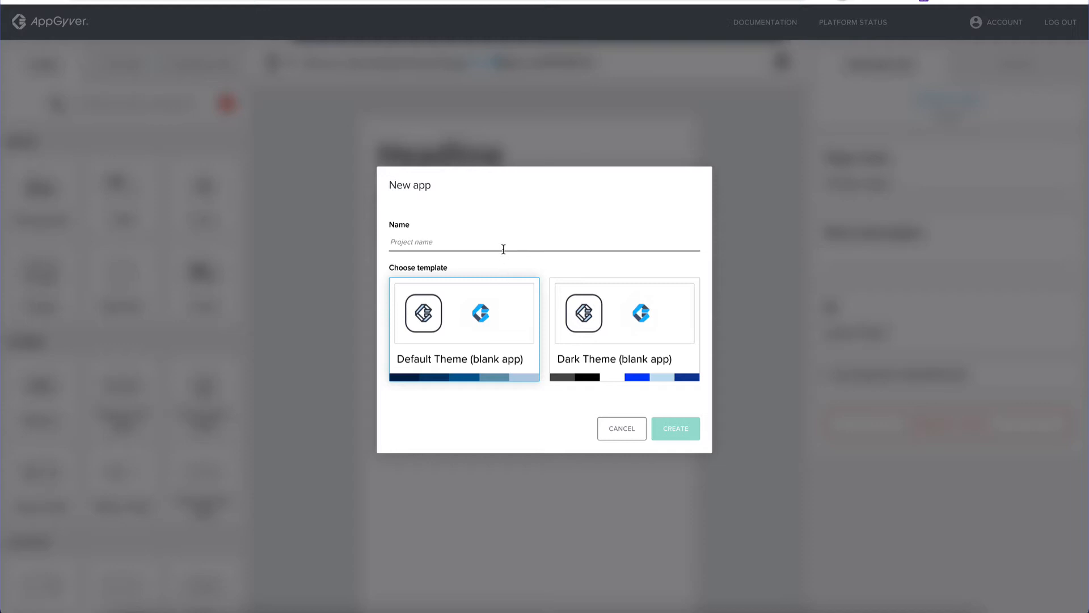
type("Todo2")
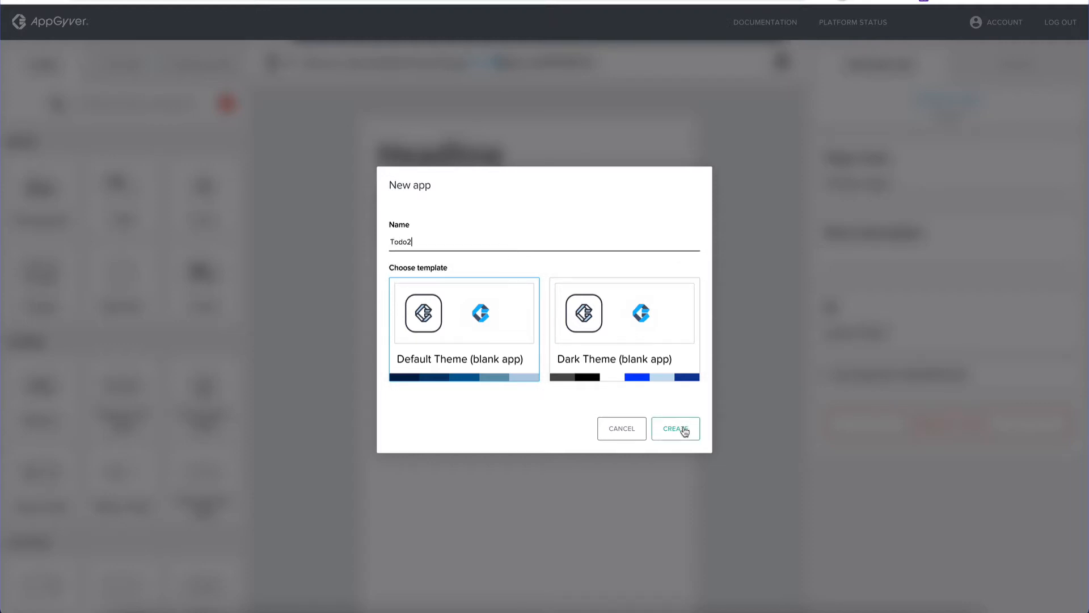
left_click(457, 330)
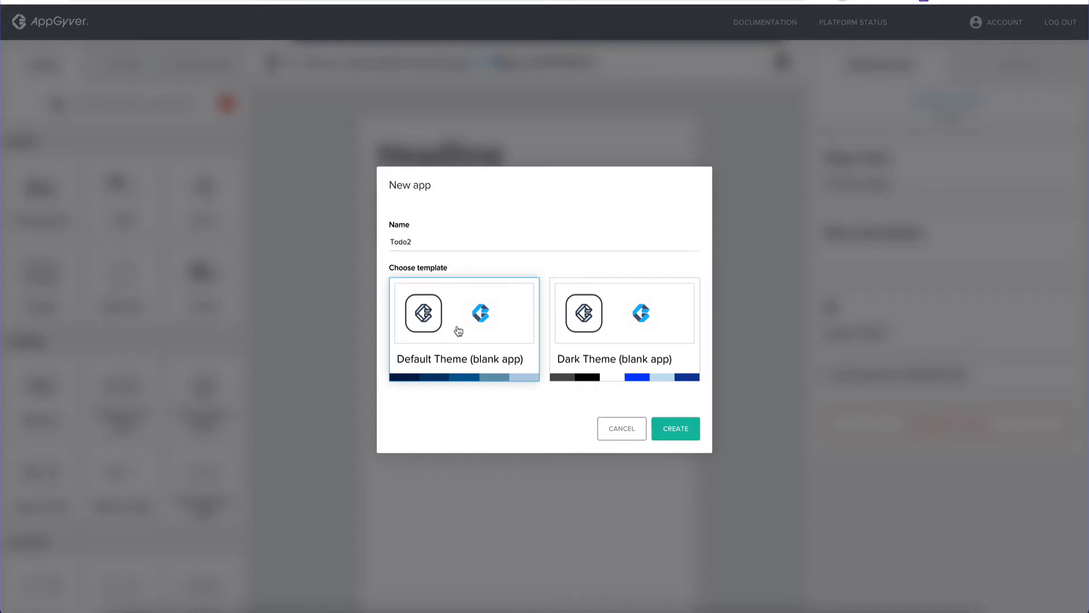
left_click(673, 430)
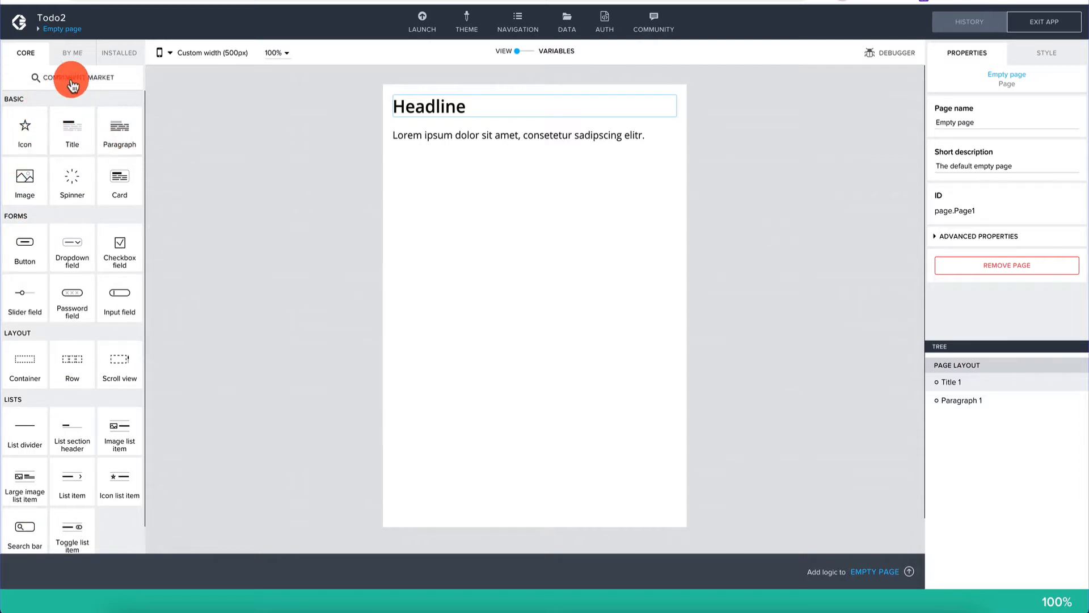
Add a REST API direct integration data resource to the app
scroll(40, 213, "down", 1)
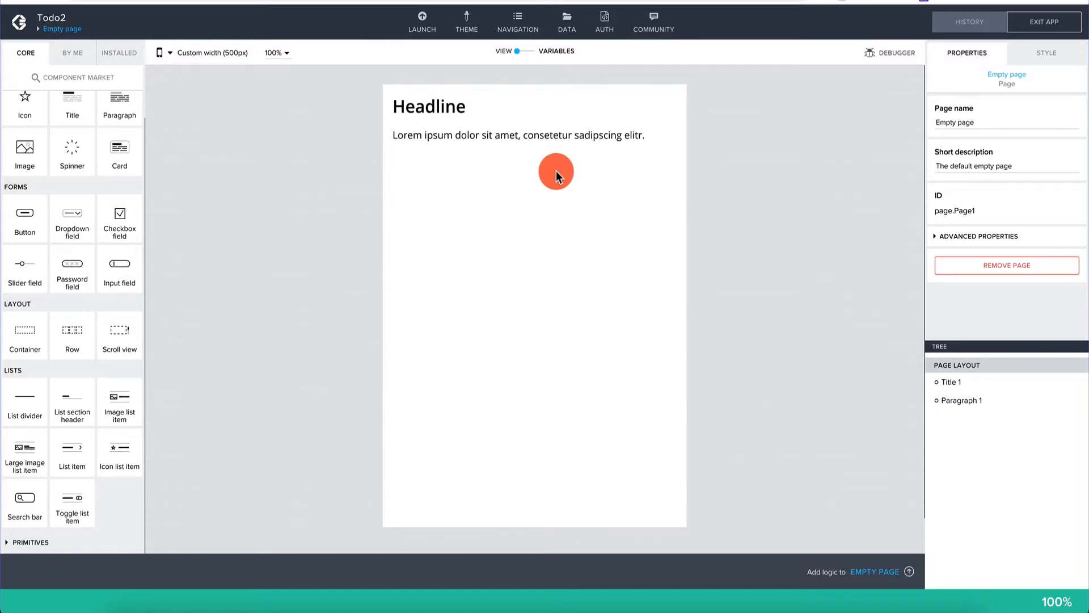
left_click(569, 27)
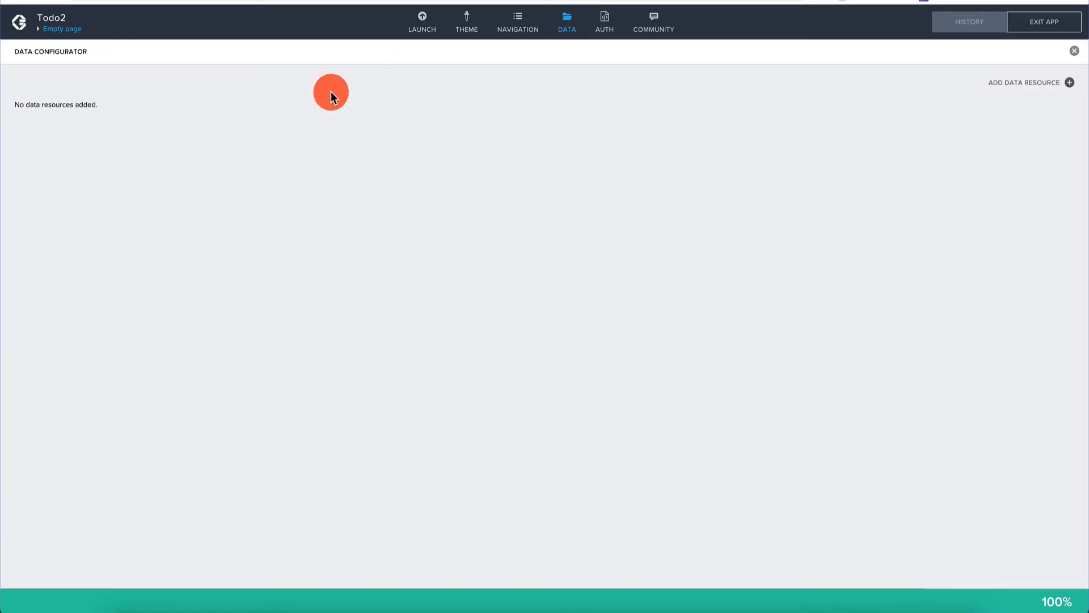
left_click(1057, 85)
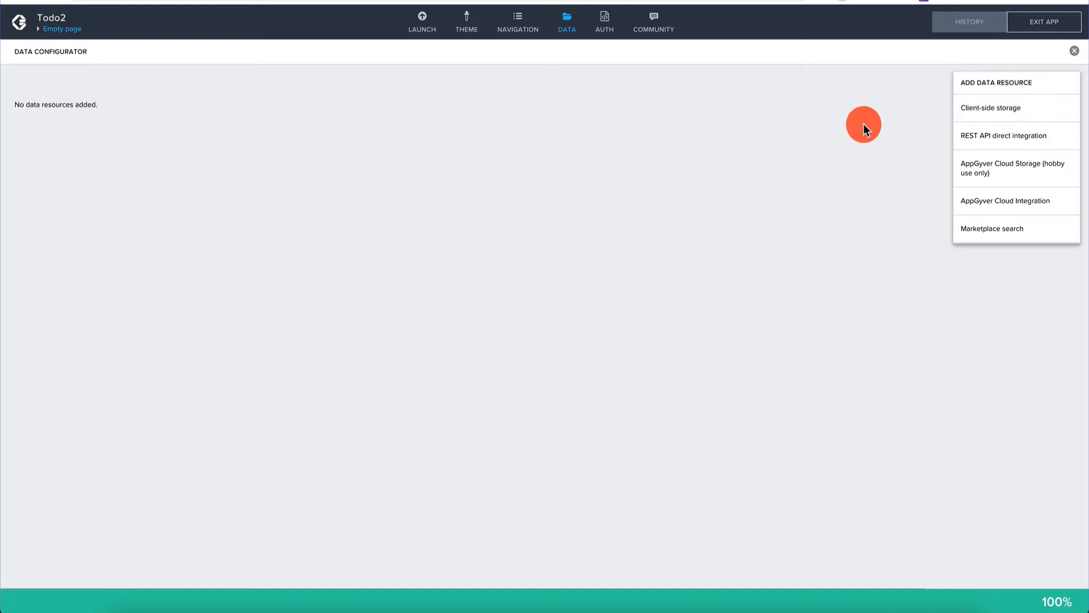
left_click(862, 122)
left_click(1066, 85)
left_click(1024, 139)
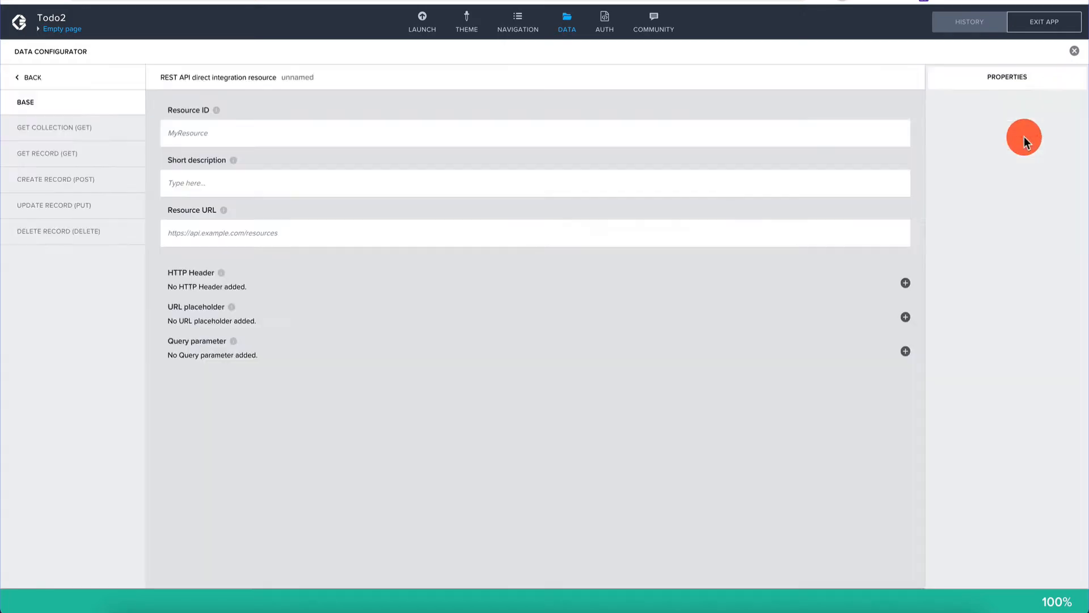
Set both the resource ID and the short description of the new data resource to RestDB
left_click(229, 135)
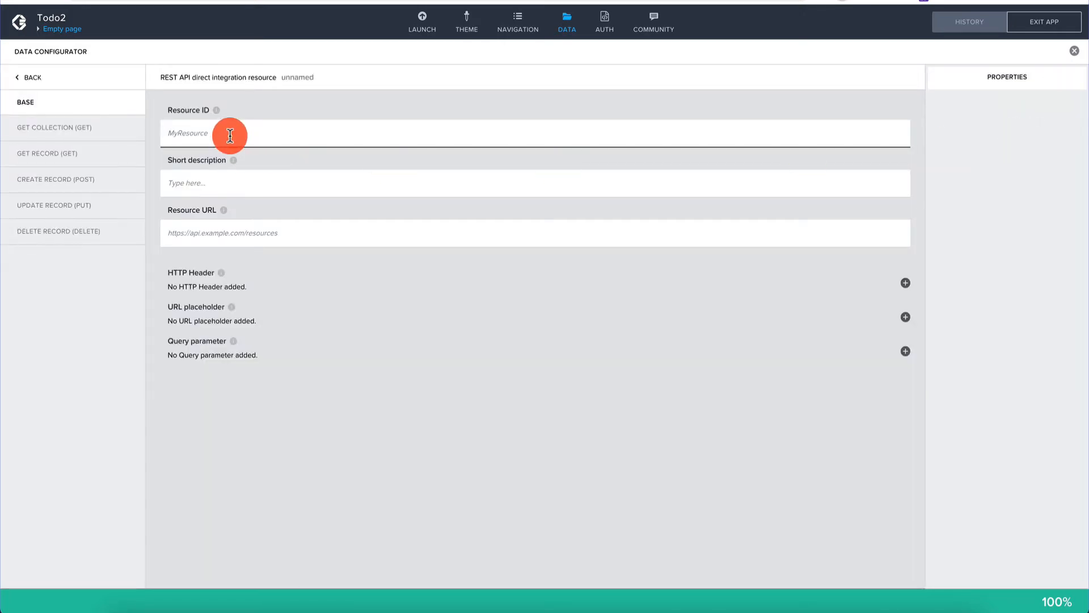
type("Rest")
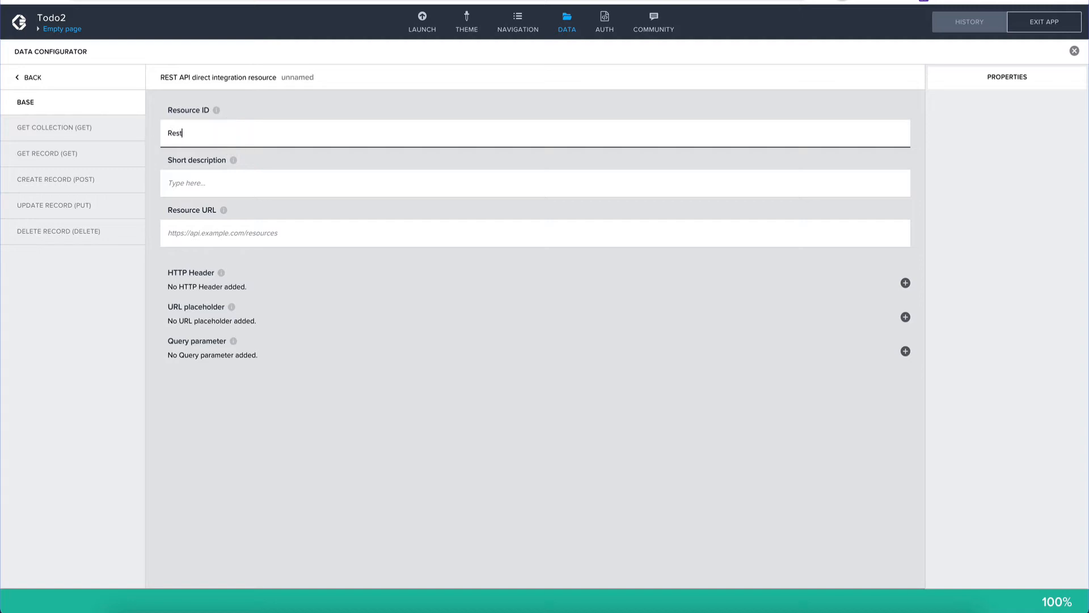
type("DB")
left_click(211, 173)
type("R")
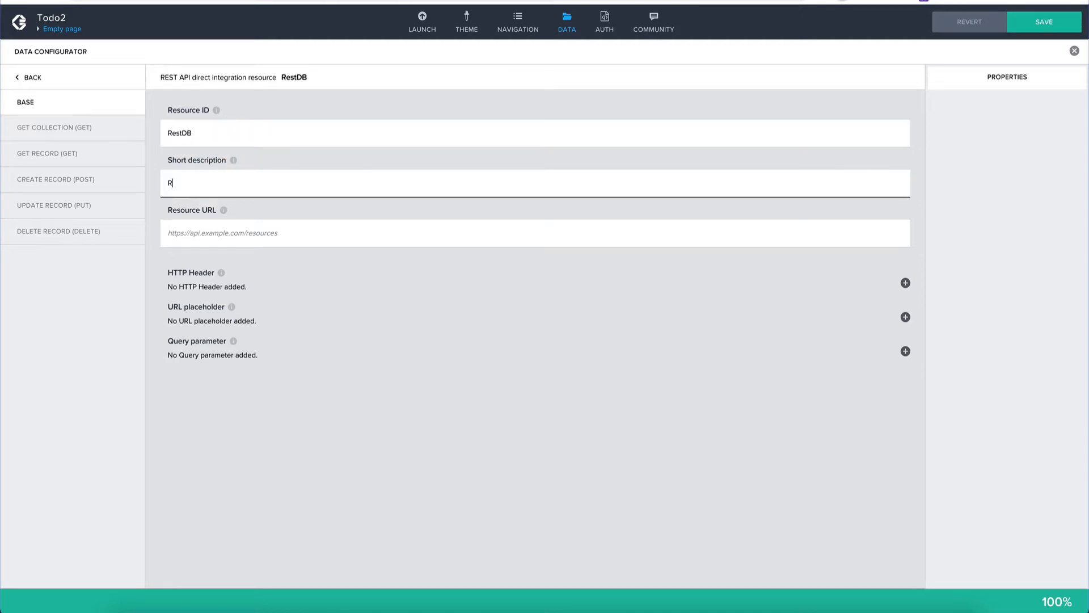
type("estDB")
key("Tab")
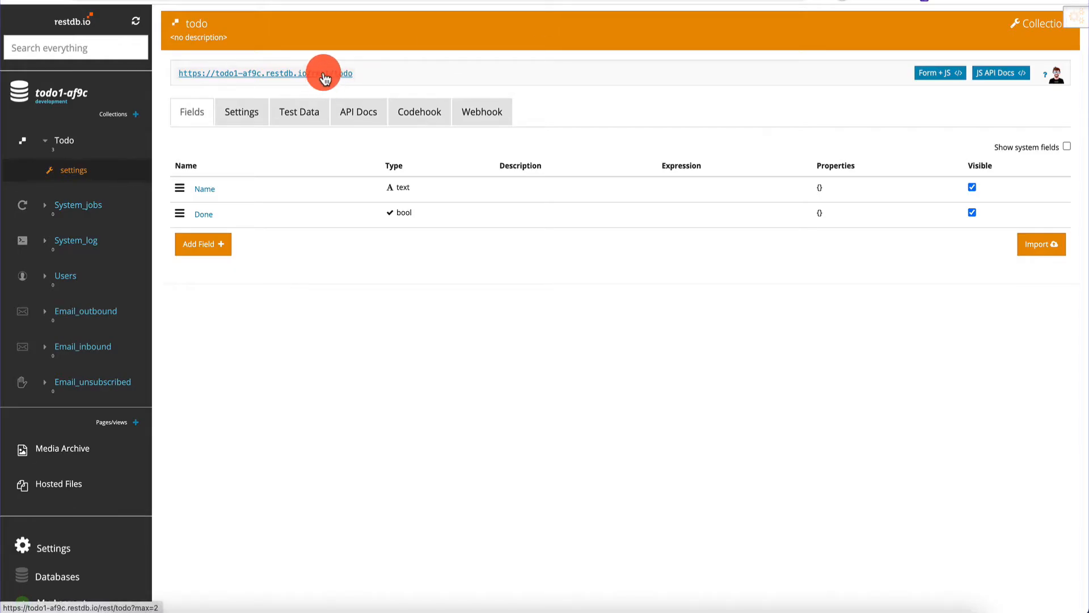
right_click(323, 74)
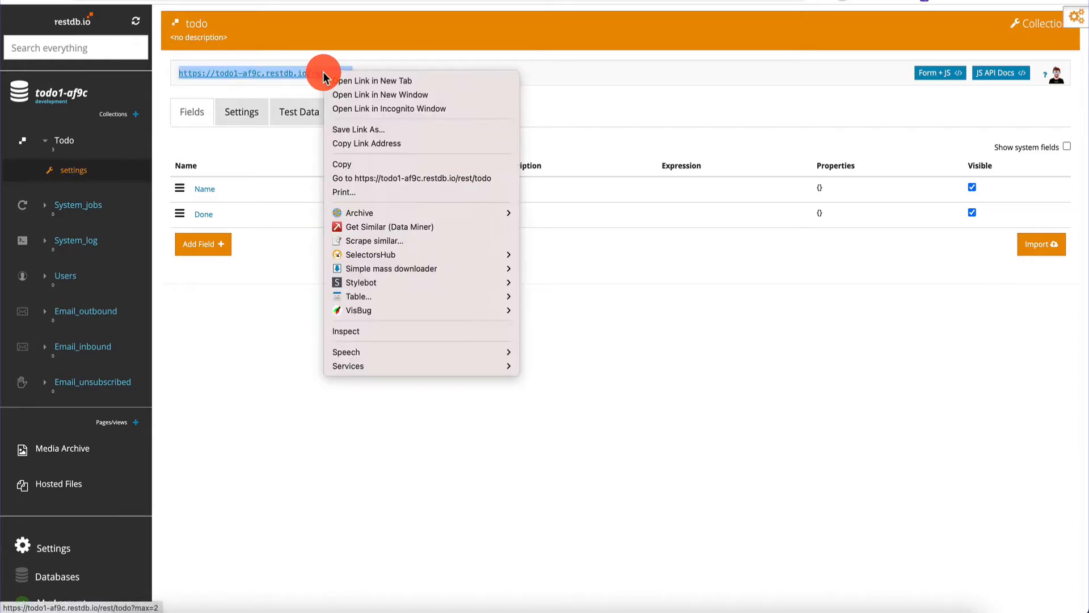
left_click(376, 148)
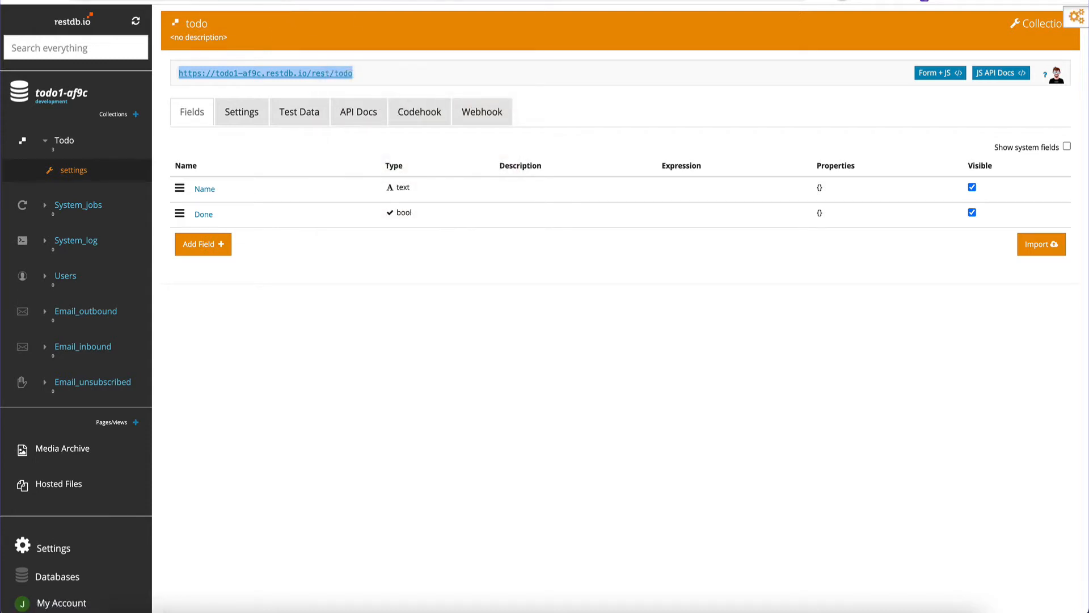
left_click(288, 217)
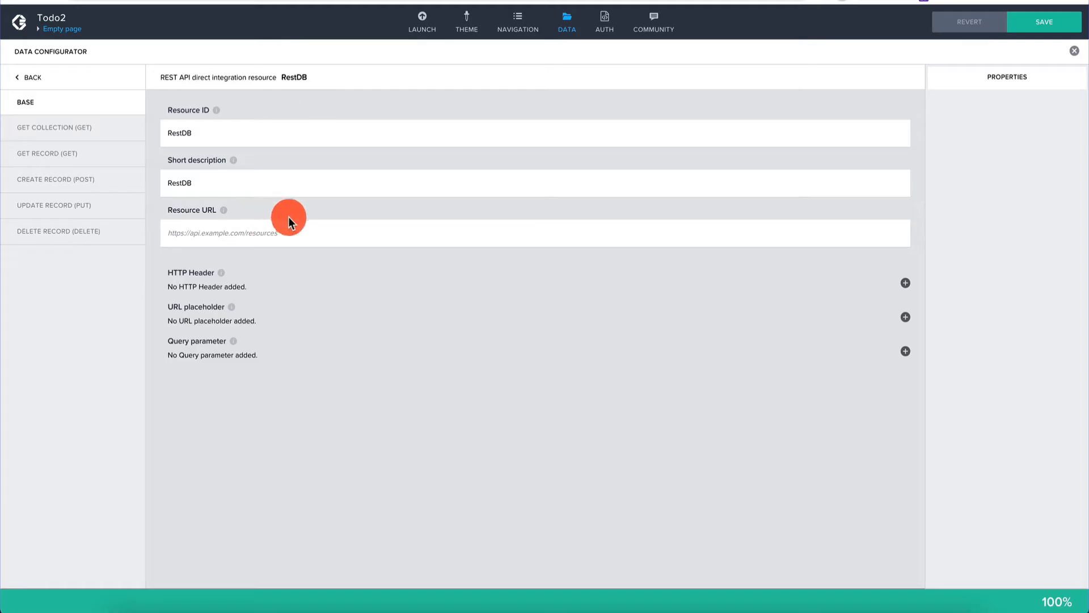
left_click(328, 221)
type("https://todo1-af9c.restdb.io/rest/todo?max=2")
key("BackSpace")
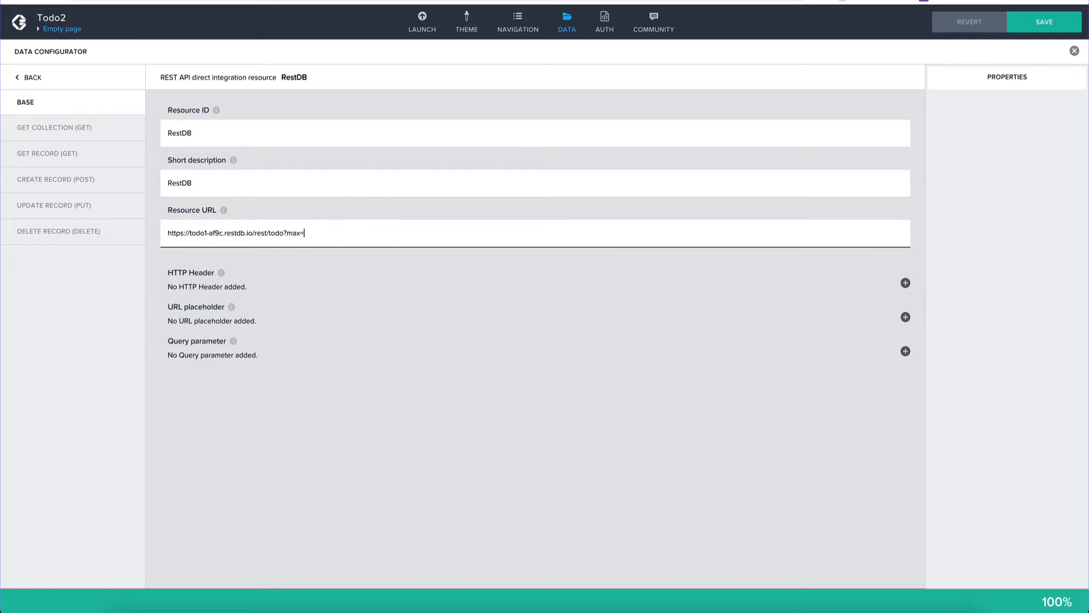
left_click(372, 409)
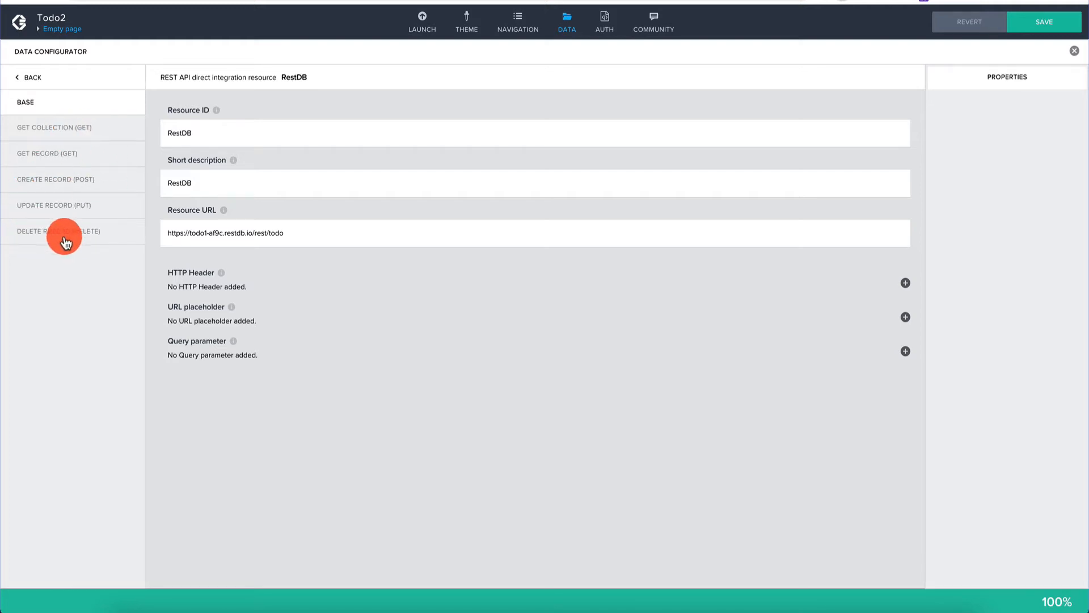
Save the app and run the API test for the resource's Get Collection method
left_click(65, 138)
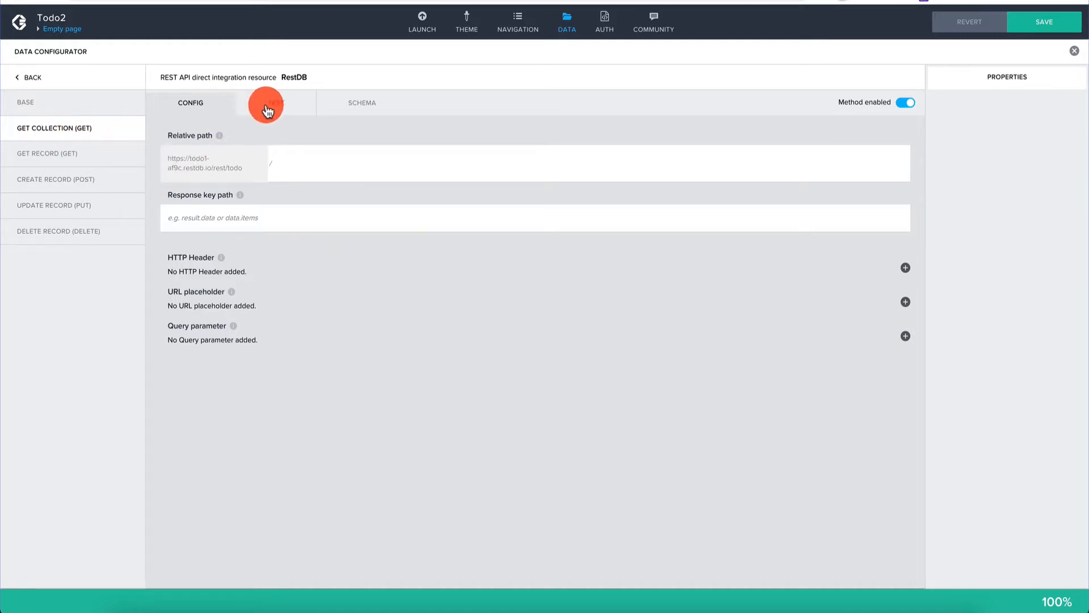
key("super+s")
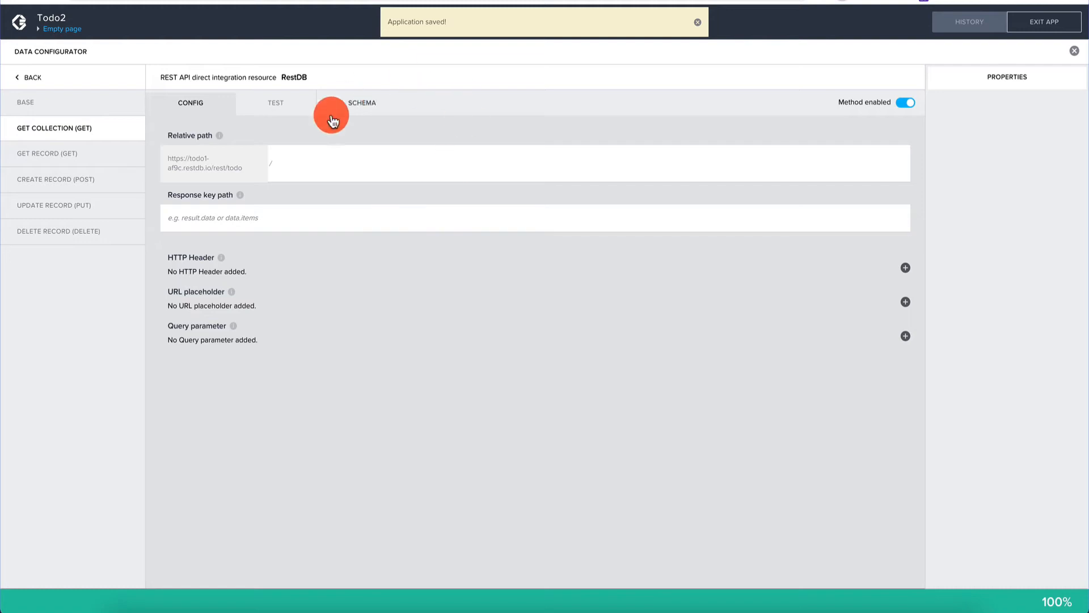
left_click(275, 115)
left_click(255, 138)
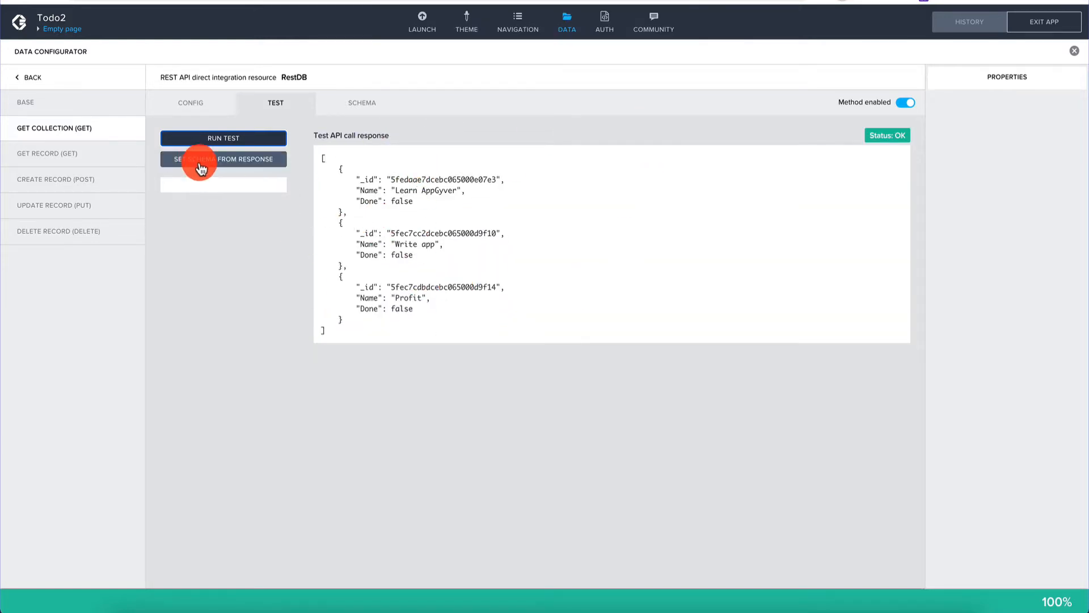
Set the Get Collection schema from the test response, save the app, and open the Get Record method
left_click(225, 161)
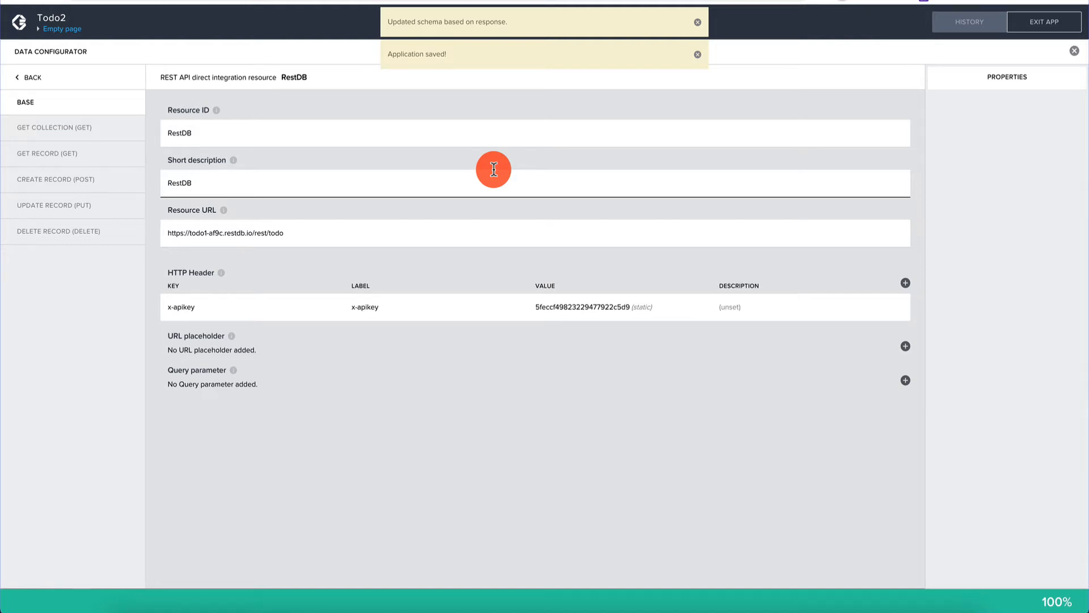
left_click(44, 153)
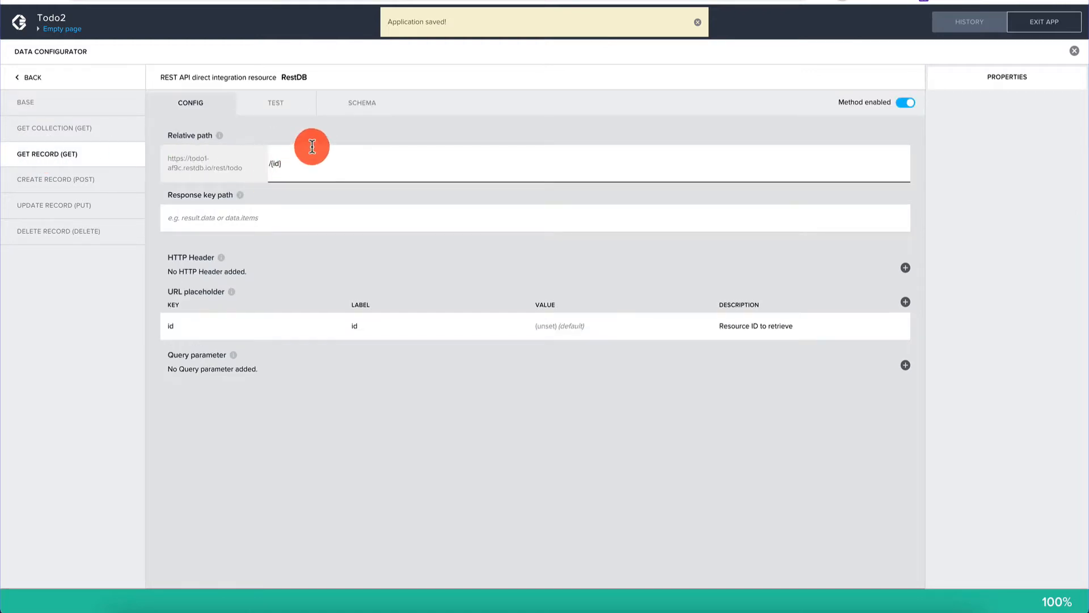
left_click(299, 159)
key("BackSpace")
key("BackSpace")
key("BackSpace")
key("BackSpace")
key("BackSpace")
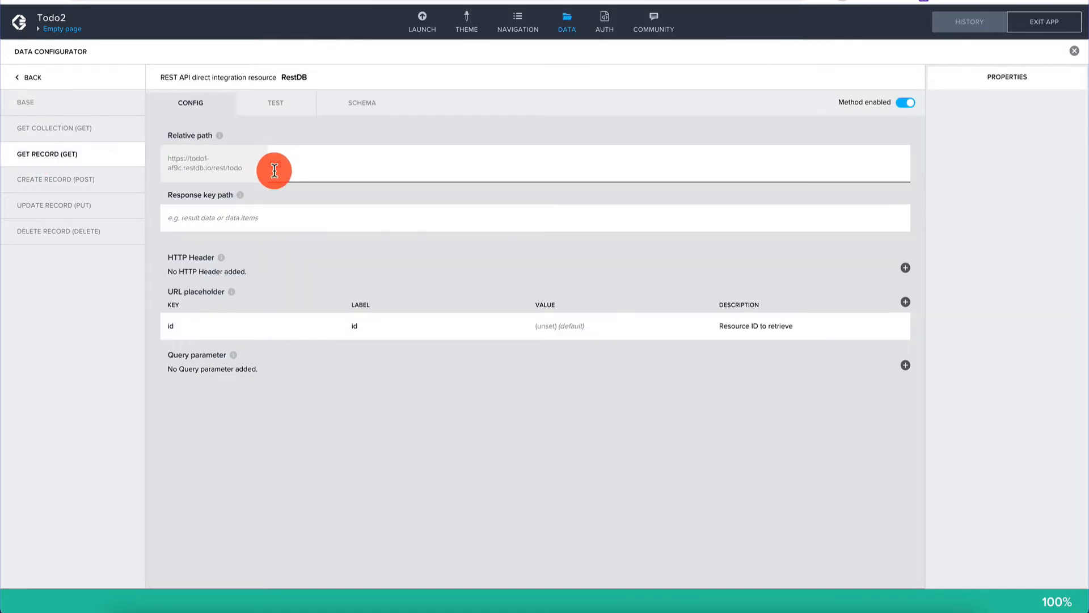
Copy the _id of the Learn AppGyver record from the restdb.io JSON output
left_click(283, 332)
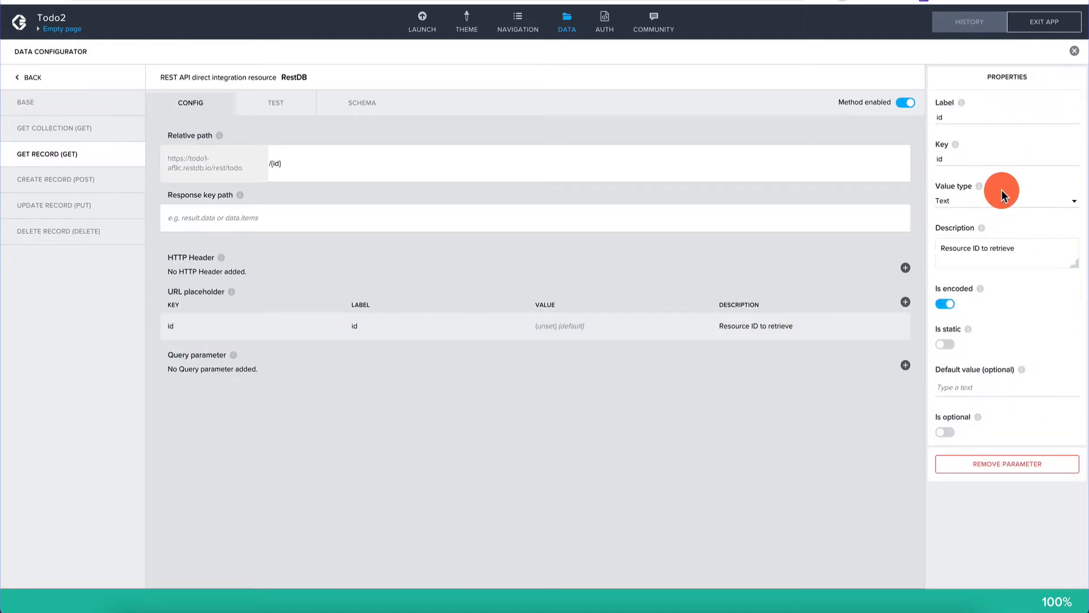
left_click(294, 111)
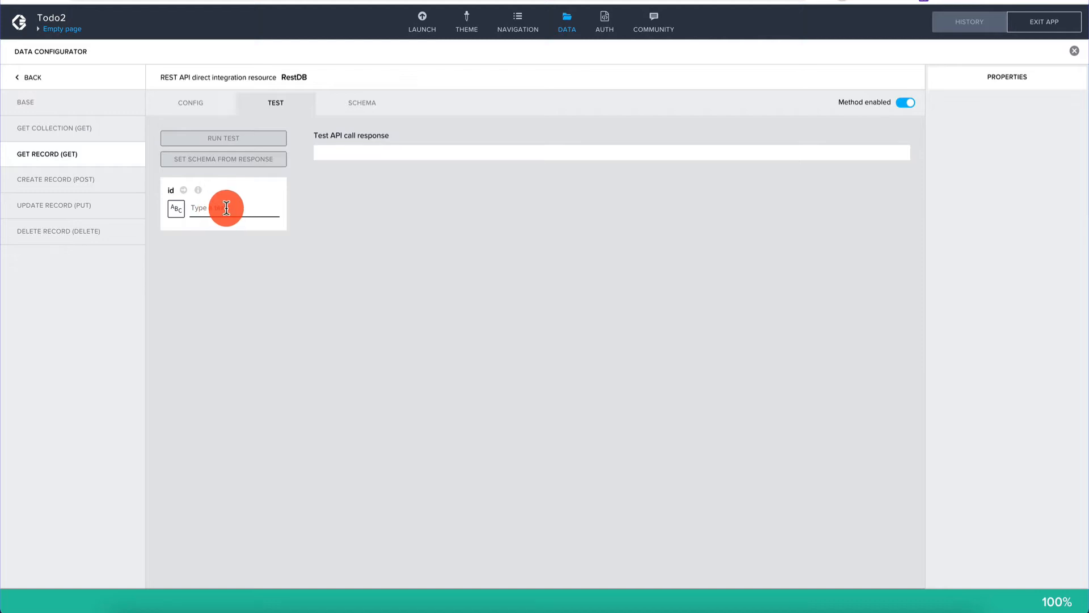
key("ctrl+Tab")
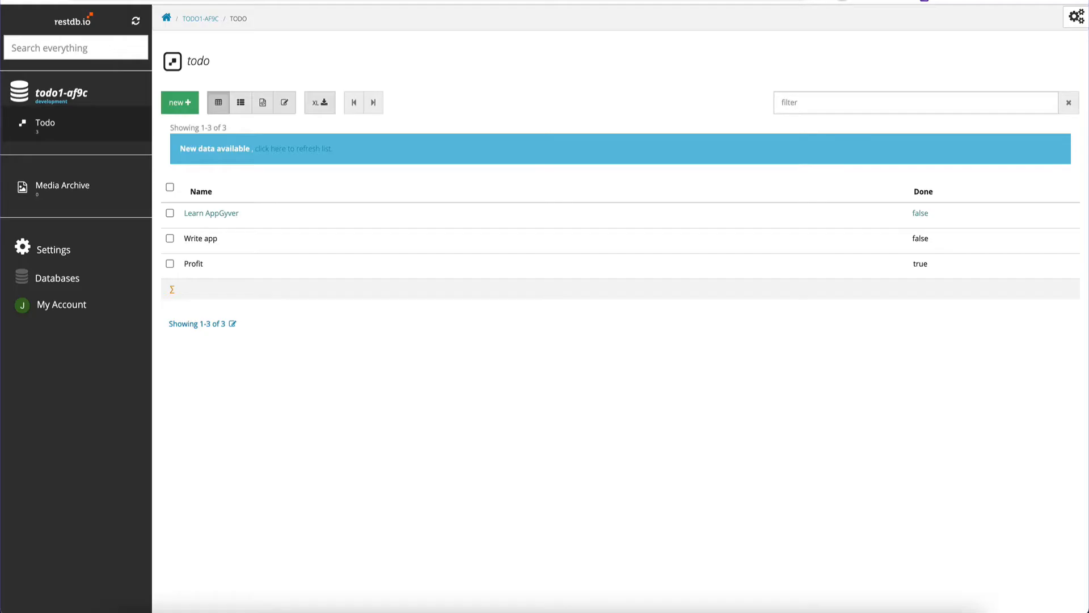
key("ctrl+Tab")
left_click(306, 96)
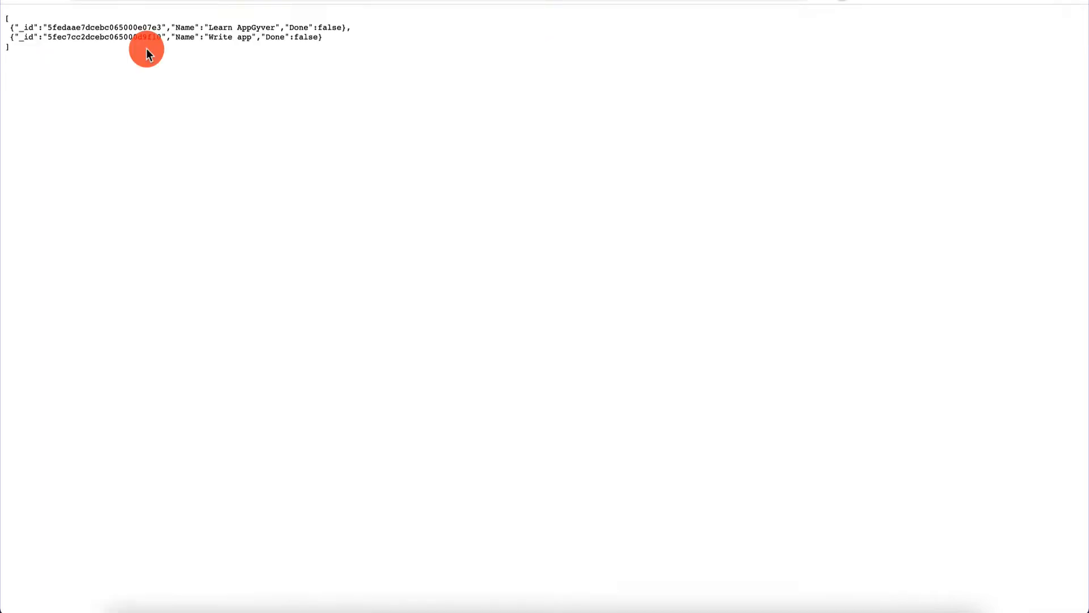
double_click(129, 25)
key("super+c")
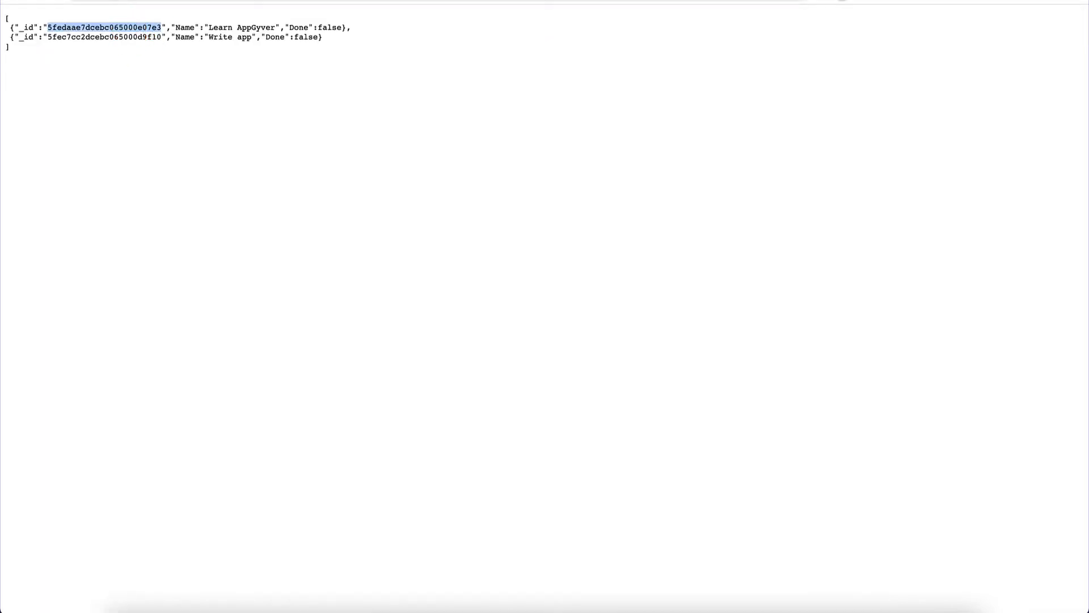
Set the default value of the Get Record id URL placeholder to 5fedaae7dcebc065000e07e3 and save the app
key("ctrl+shift+Tab")
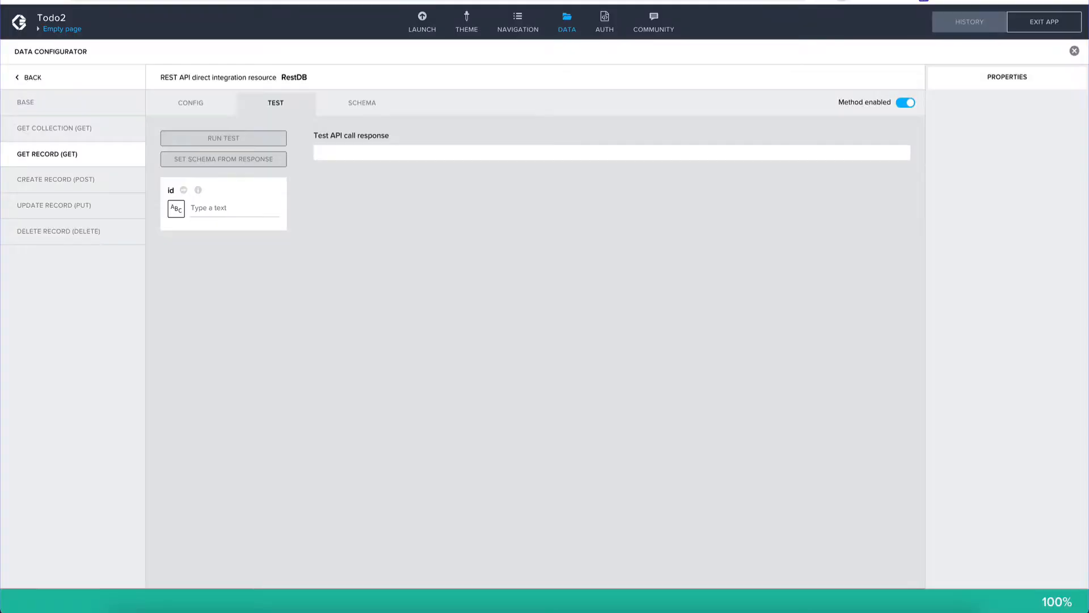
left_click(241, 203)
key("super+v")
left_click(272, 106)
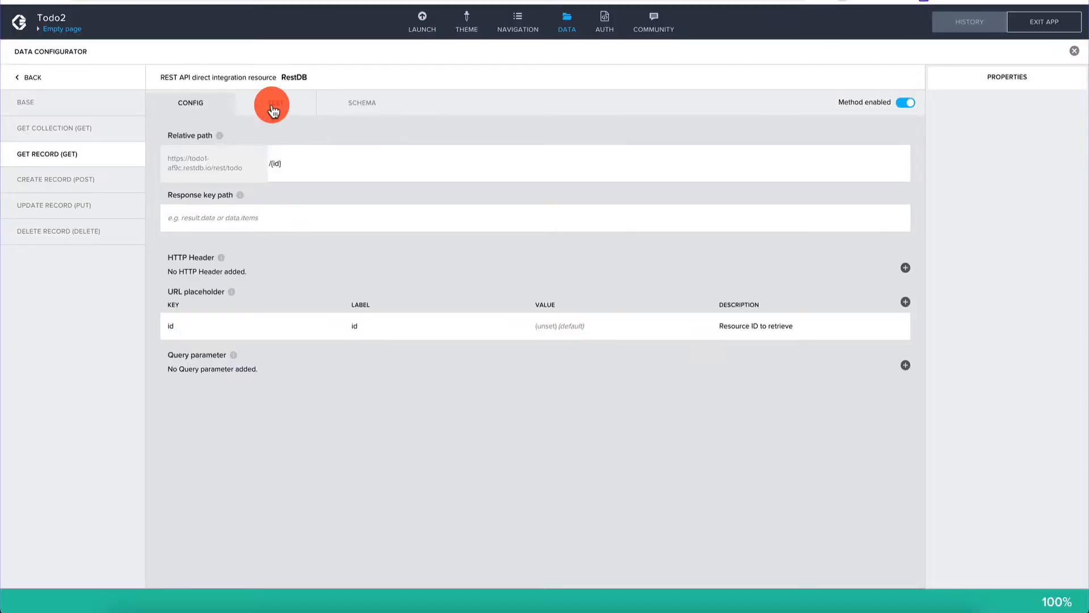
left_click(258, 325)
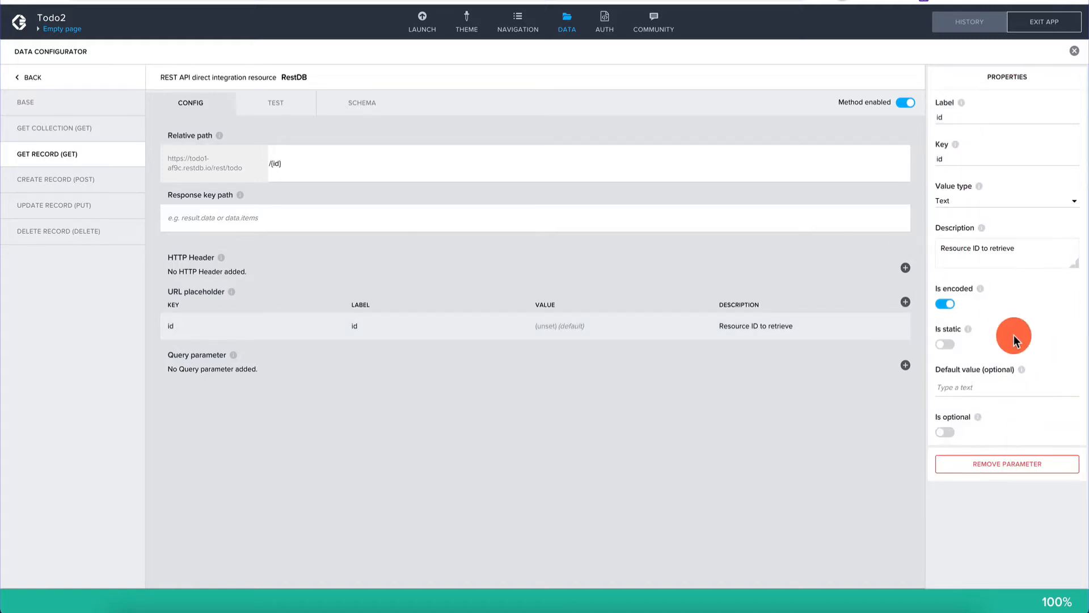
left_click(976, 390)
key("ctrl+v")
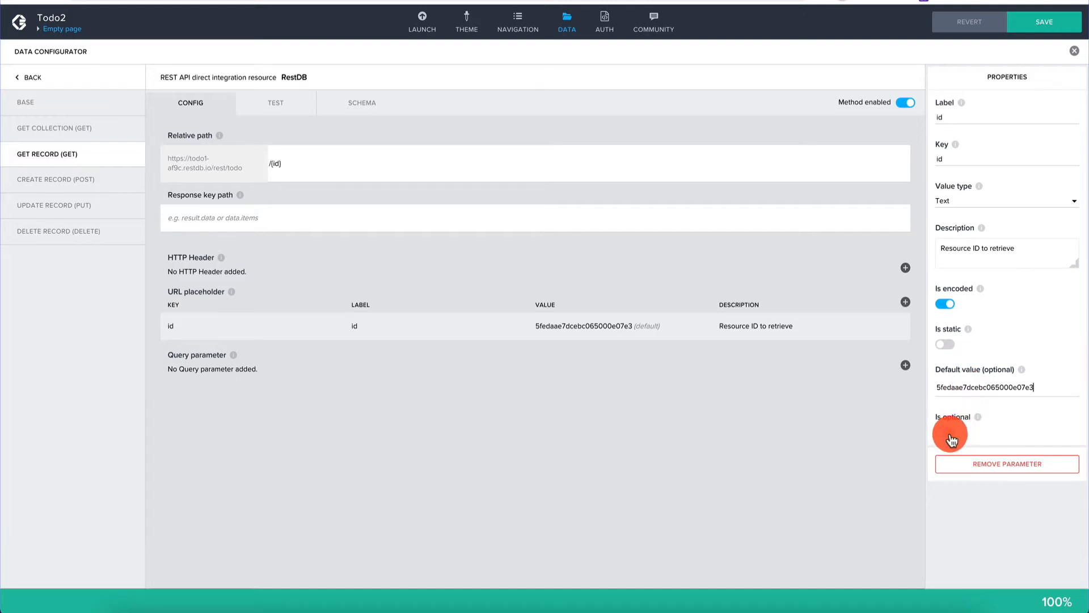
left_click(1057, 25)
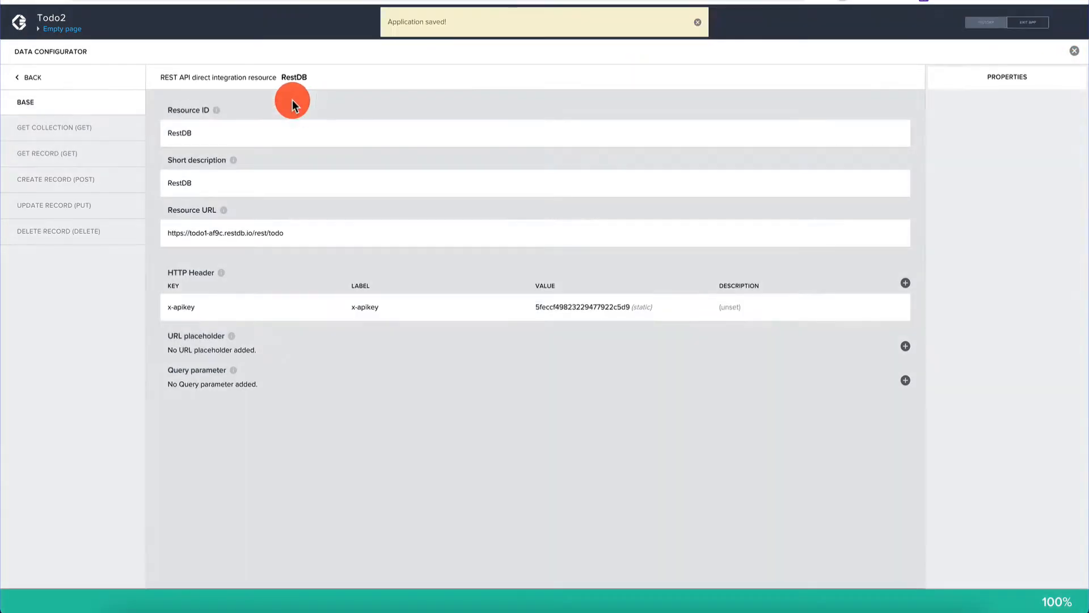
Run the API test for the Get Record method with the default id and check its response schema
left_click(75, 134)
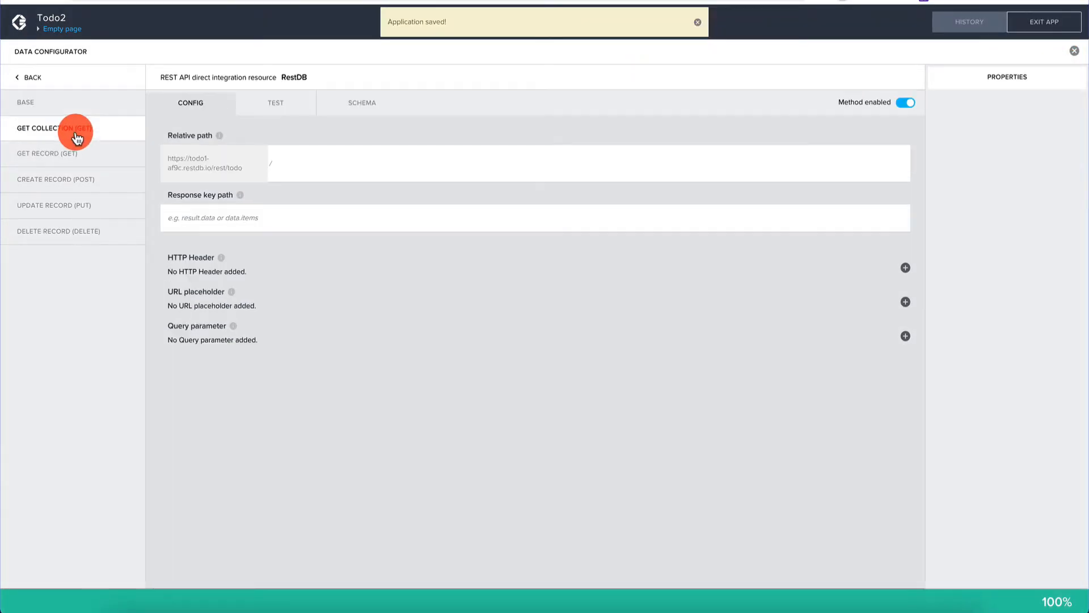
left_click(108, 156)
left_click(275, 102)
left_click(215, 207)
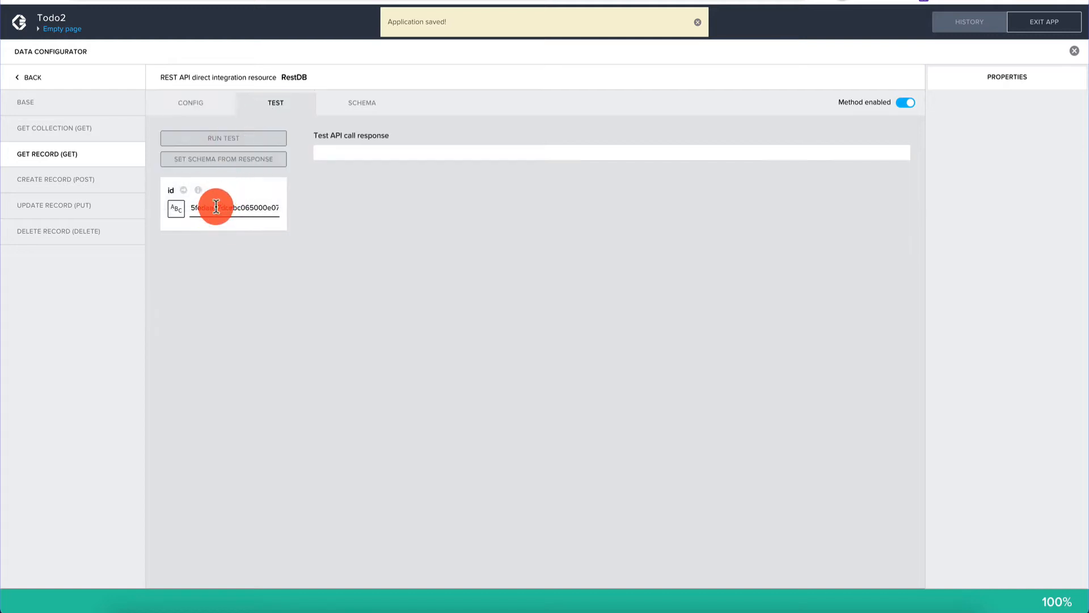
left_click(232, 209)
key("BackSpace")
left_click(246, 135)
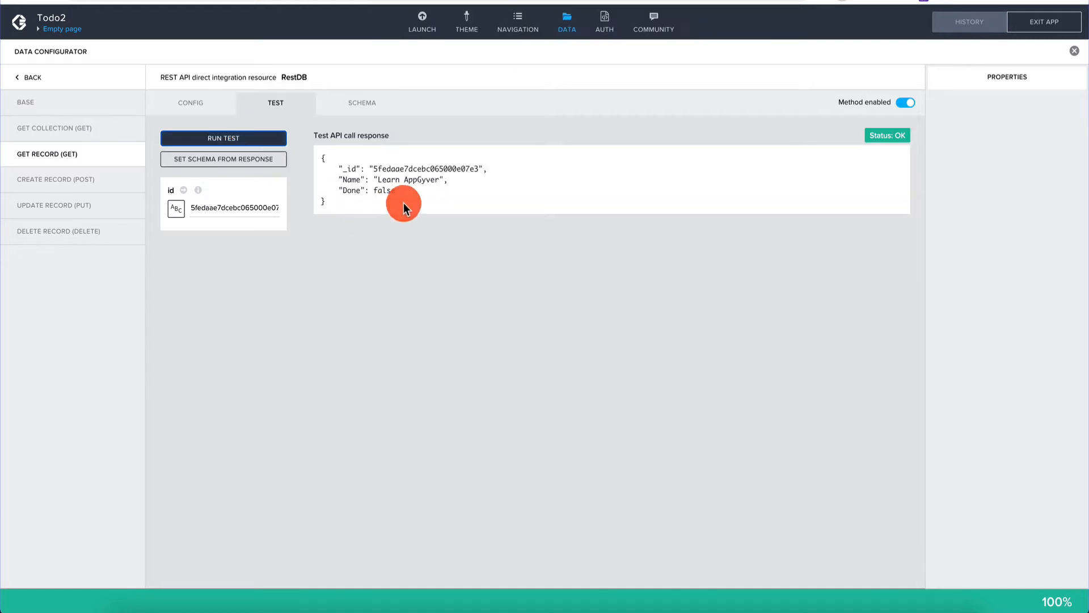
left_click(444, 202)
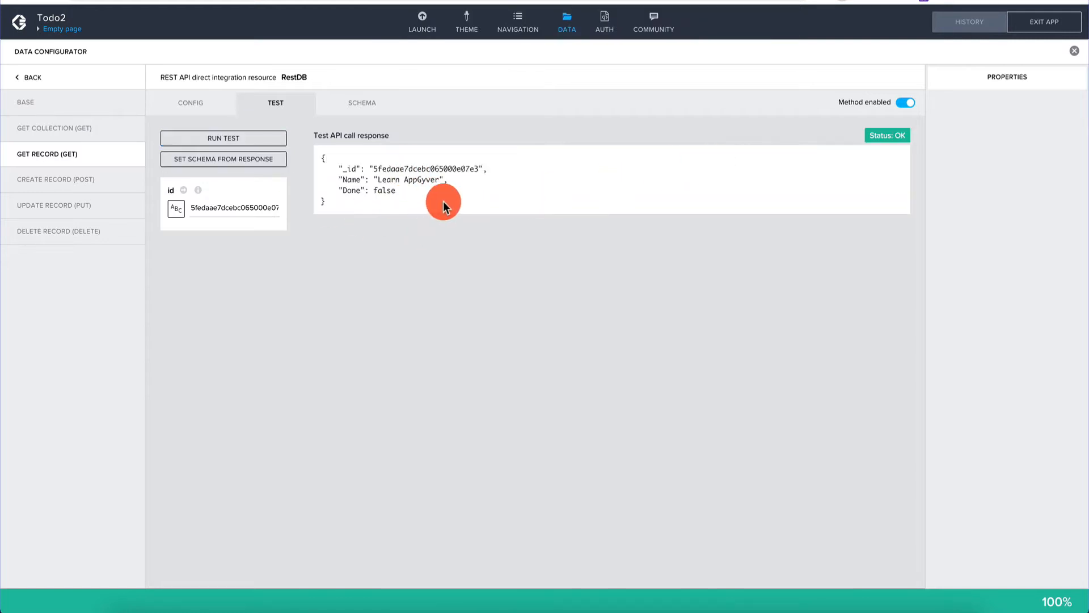
left_click(365, 105)
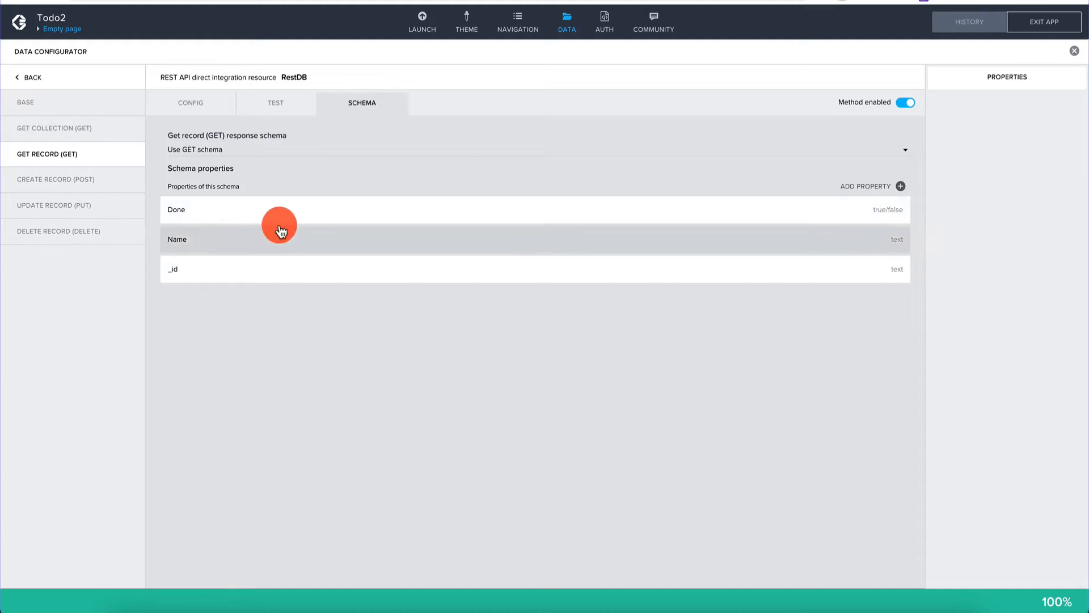
left_click(278, 104)
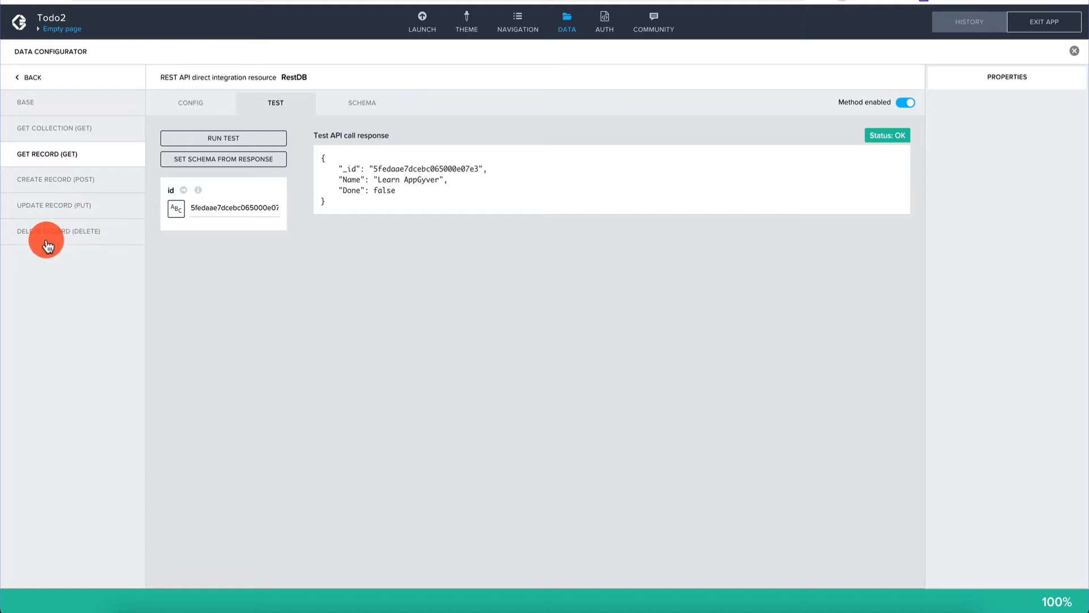
Enable the Create Record (POST) method and keep Custom schema as its request schema
left_click(73, 185)
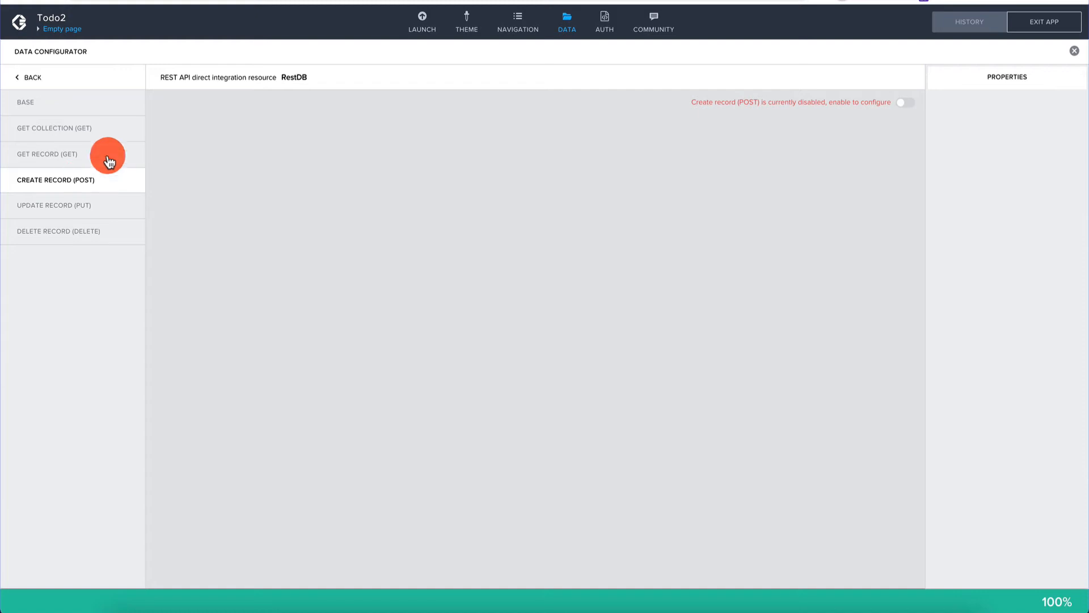
left_click(908, 104)
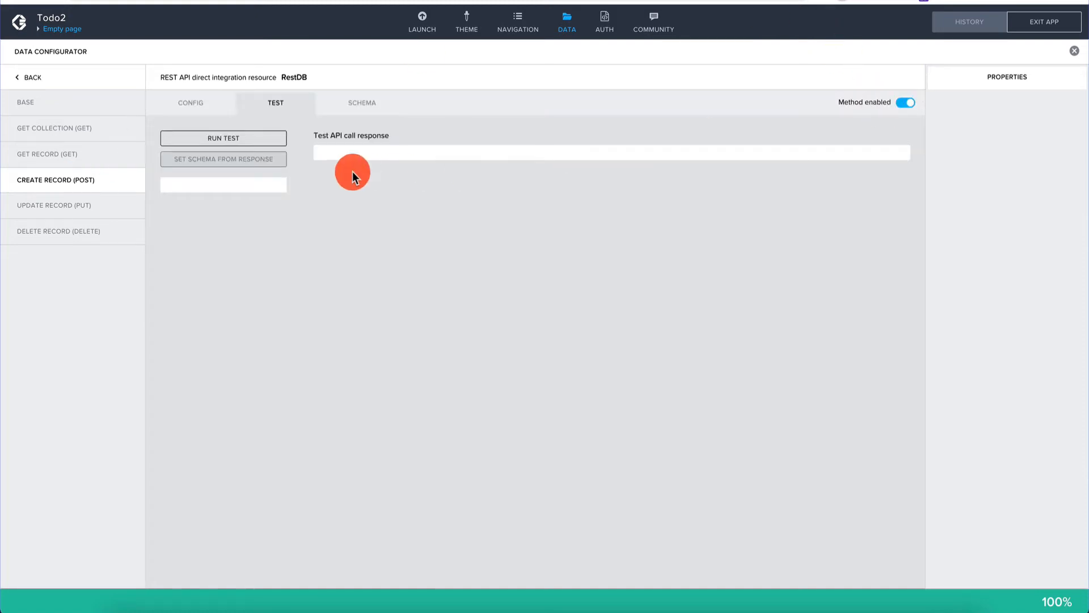
left_click(210, 108)
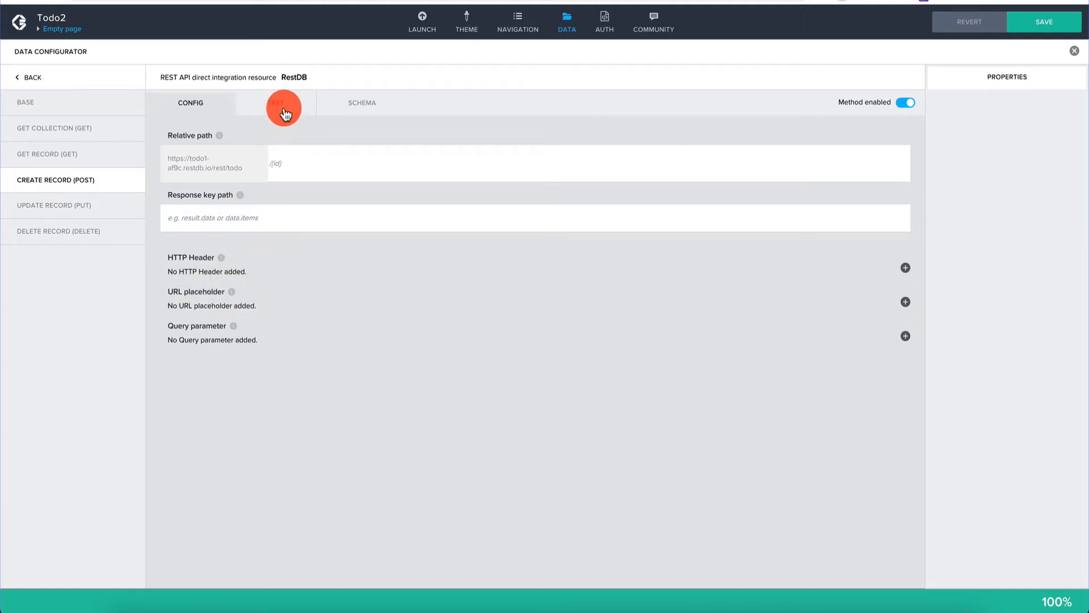
left_click(362, 103)
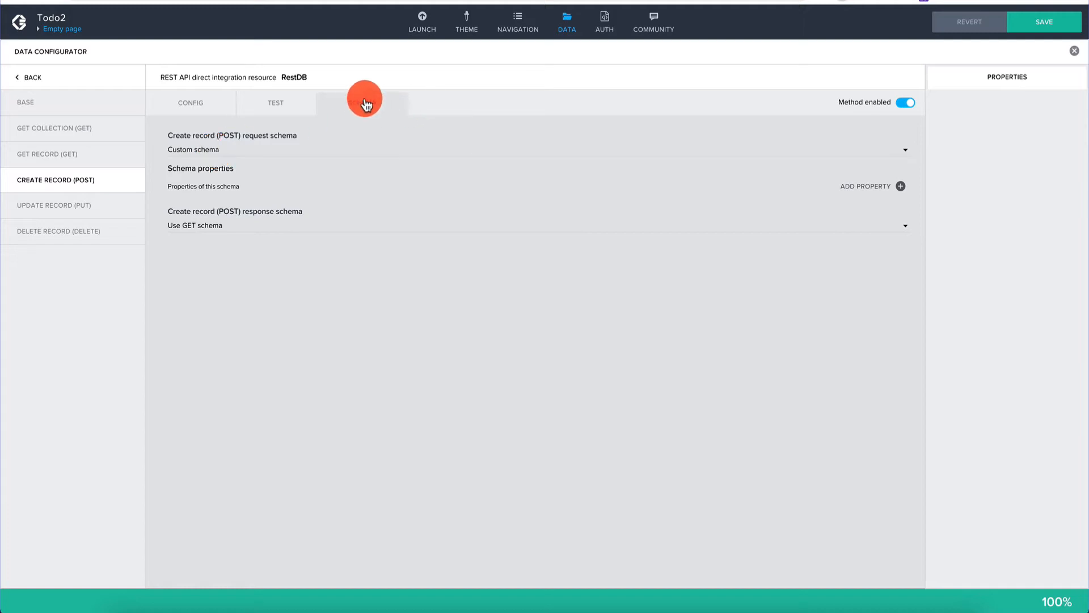
left_click(200, 150)
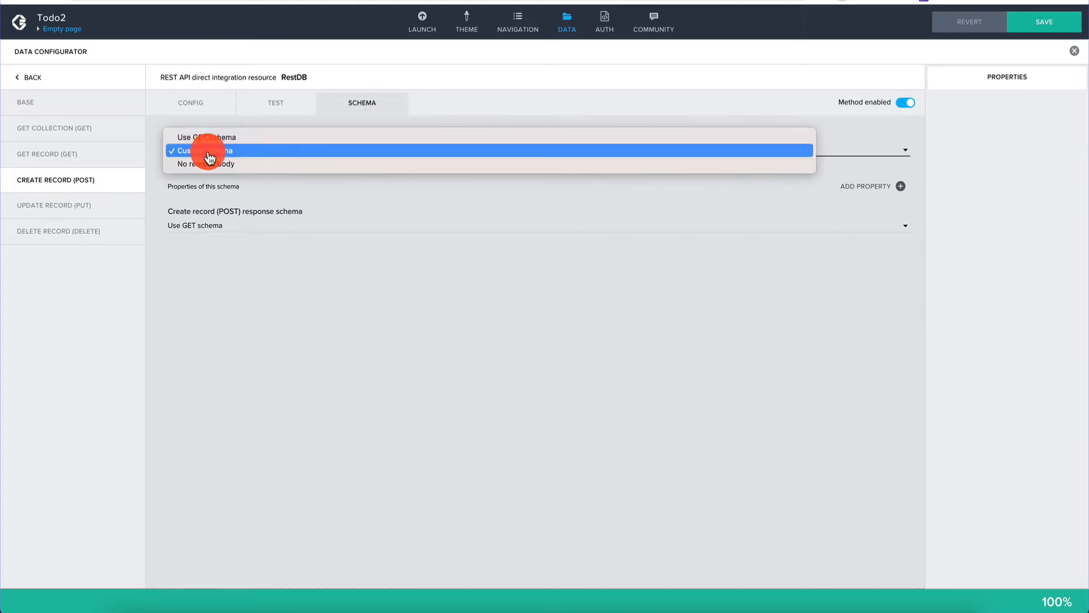
left_click(209, 151)
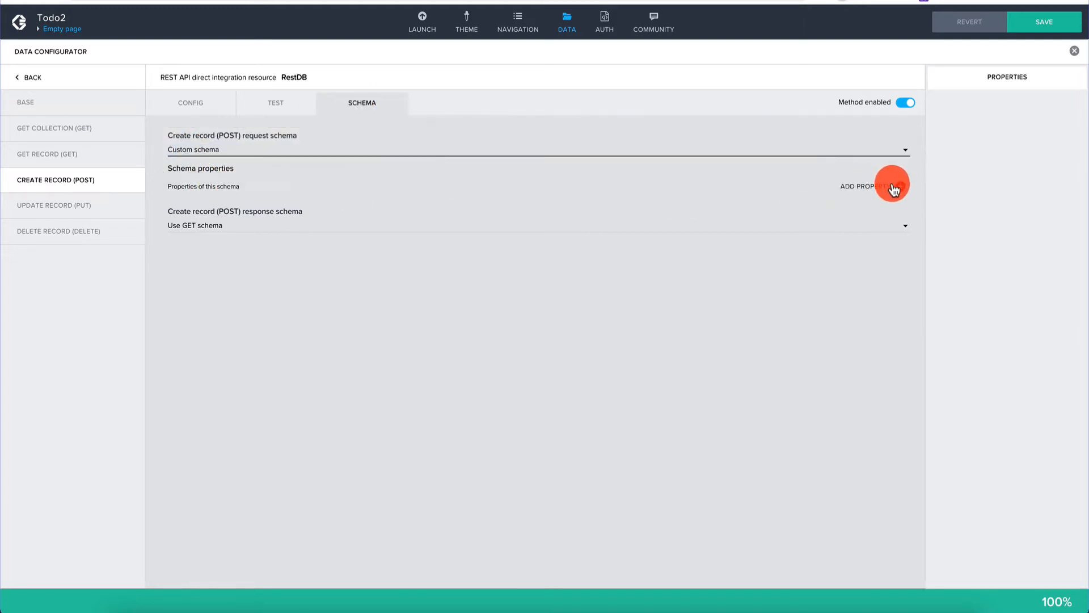
Add a text property with key and title Name and the example value NewItem to the Create Record request schema
left_click(896, 187)
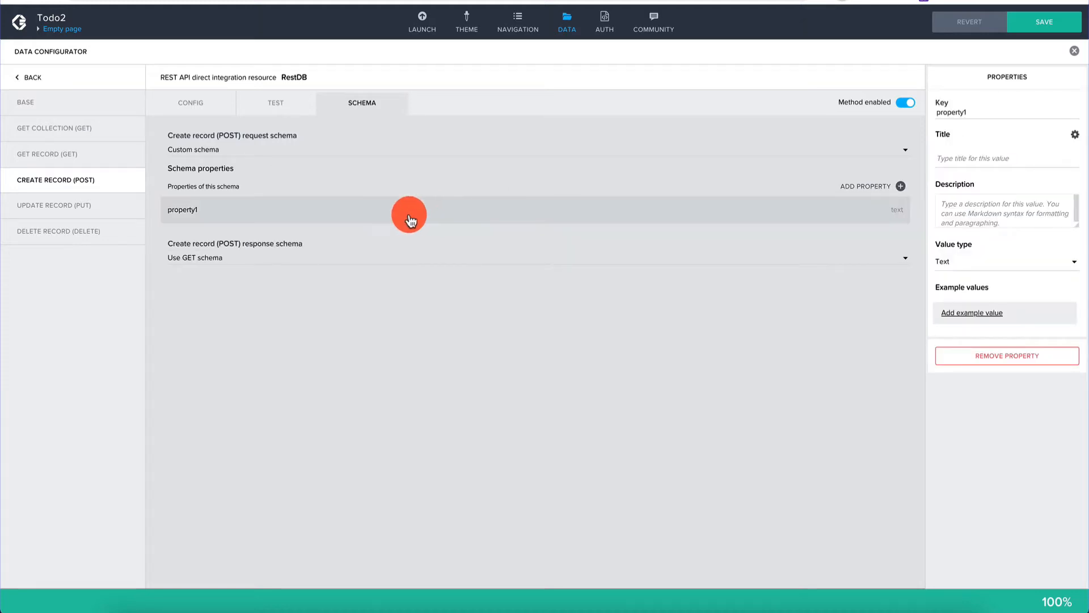
left_click(1005, 113)
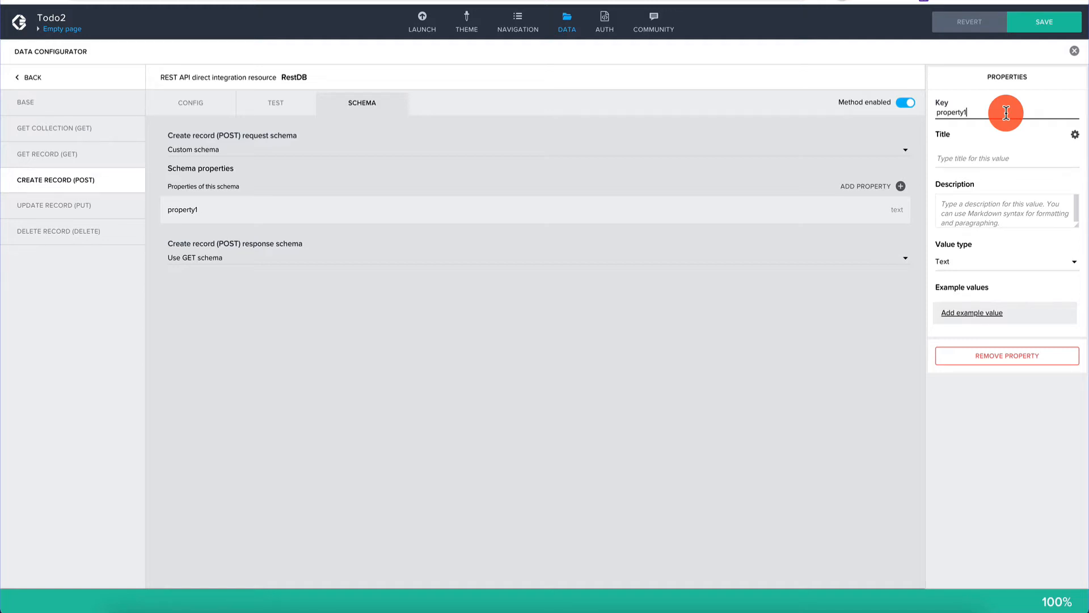
double_click(1006, 112)
type("Name")
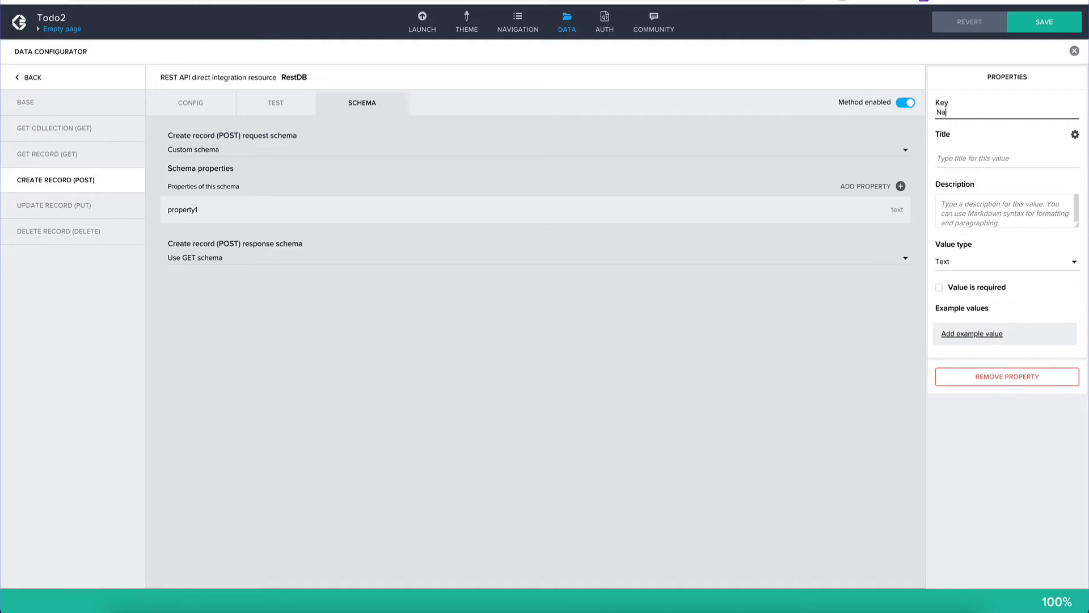
left_click(976, 159)
type("Name")
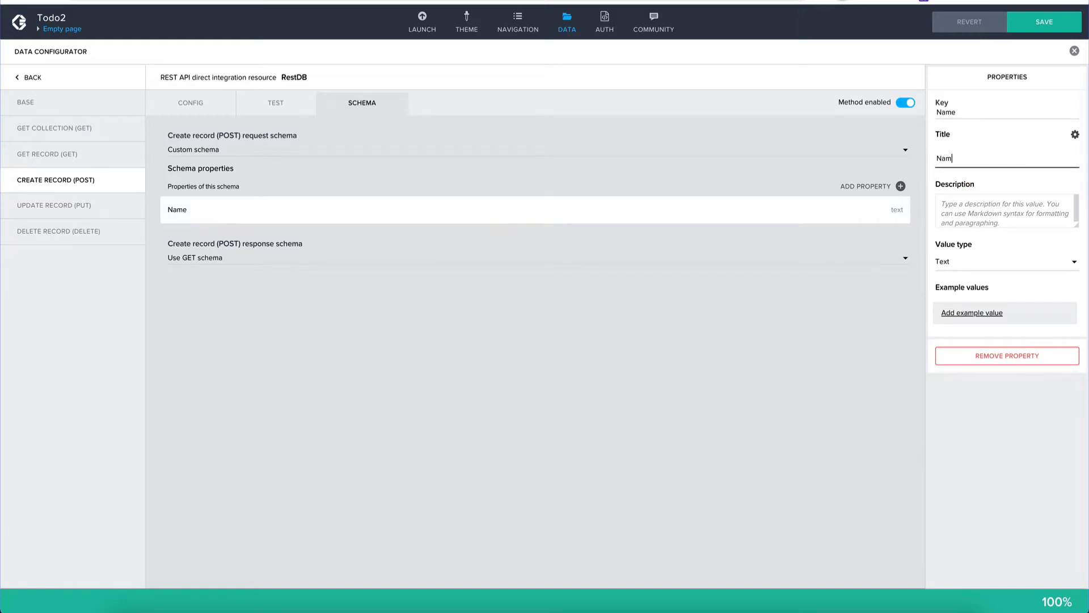
left_click(983, 313)
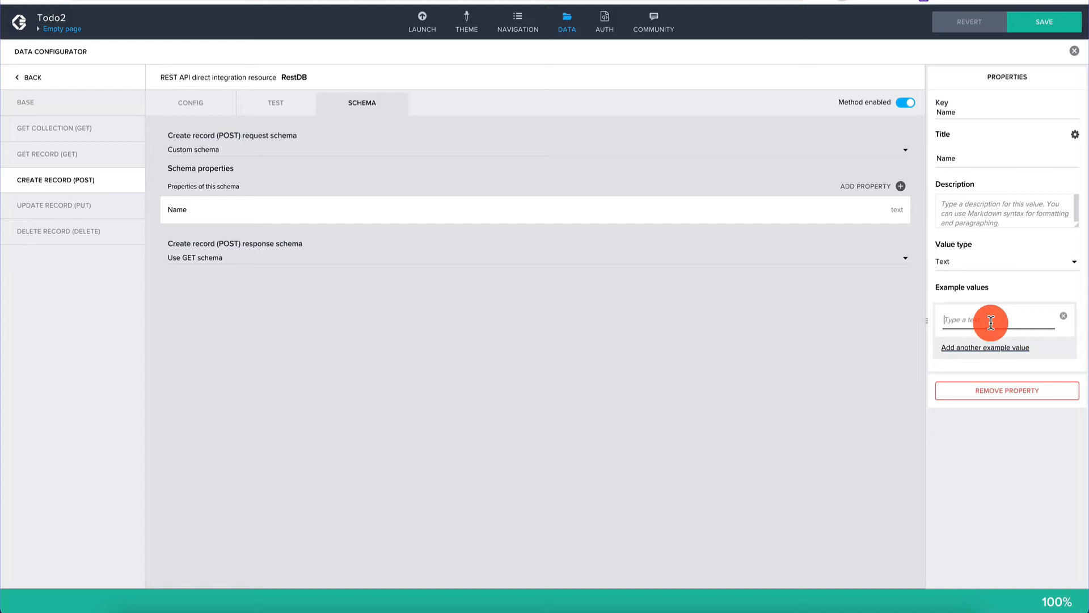
type("NewItem")
left_click(708, 312)
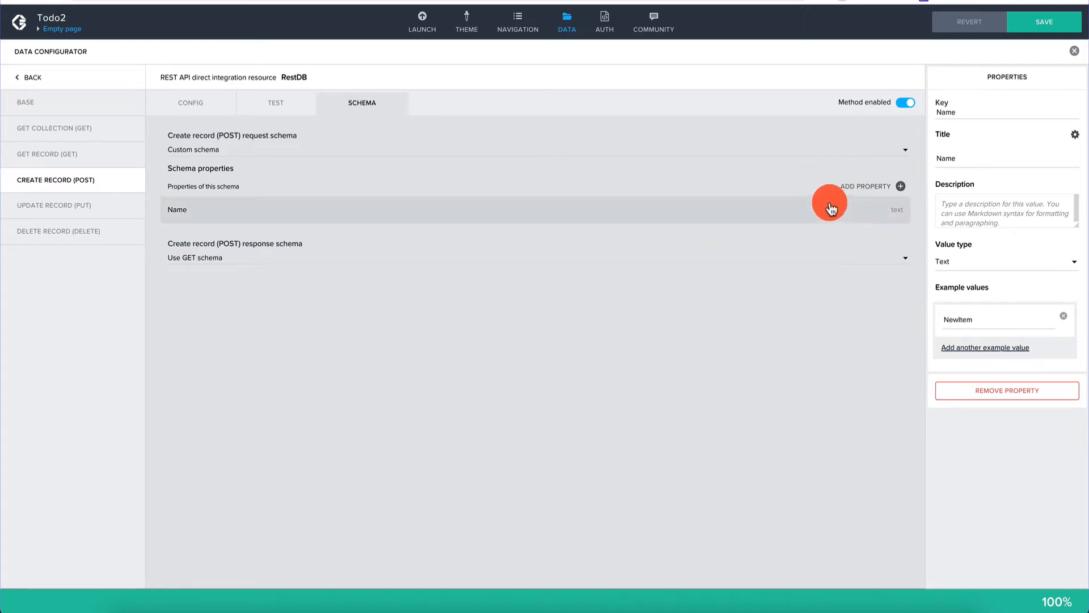
Add a second request schema property with key and title Done and the value type True/false
left_click(874, 189)
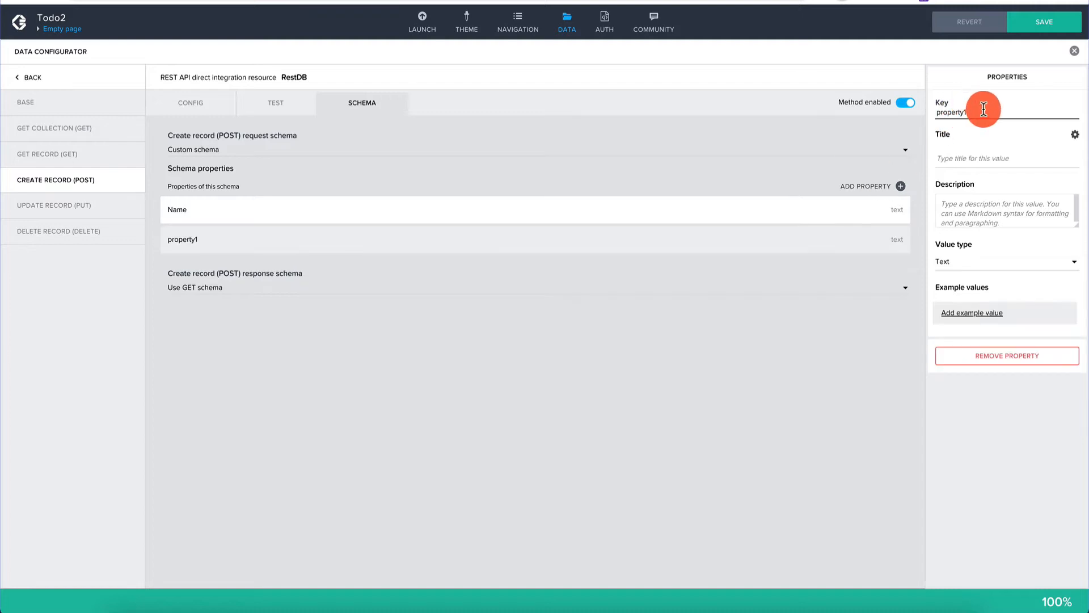
type("Done")
left_click(974, 155)
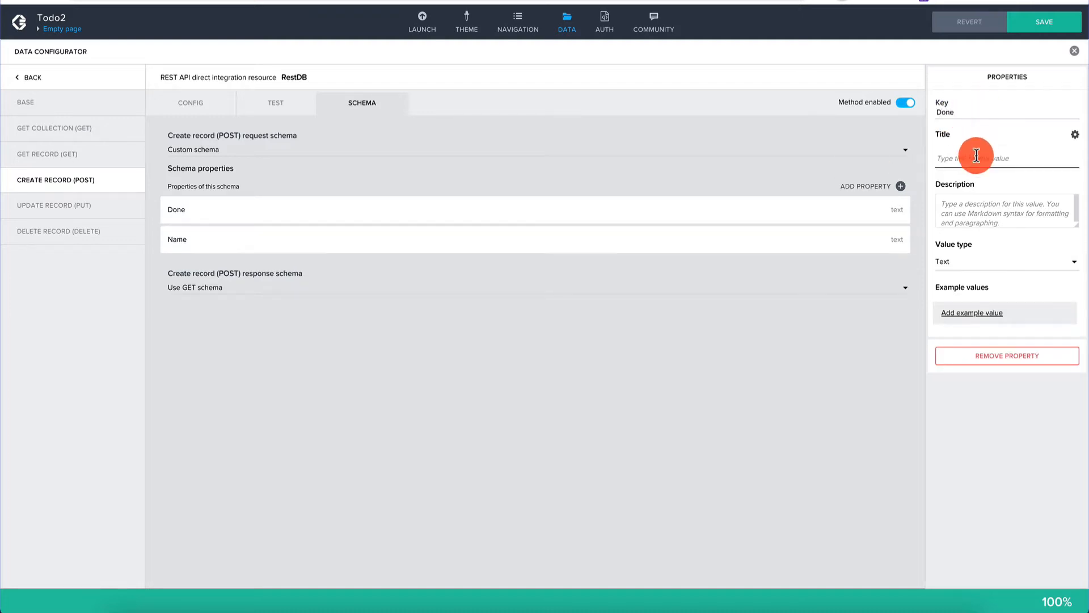
type("Done")
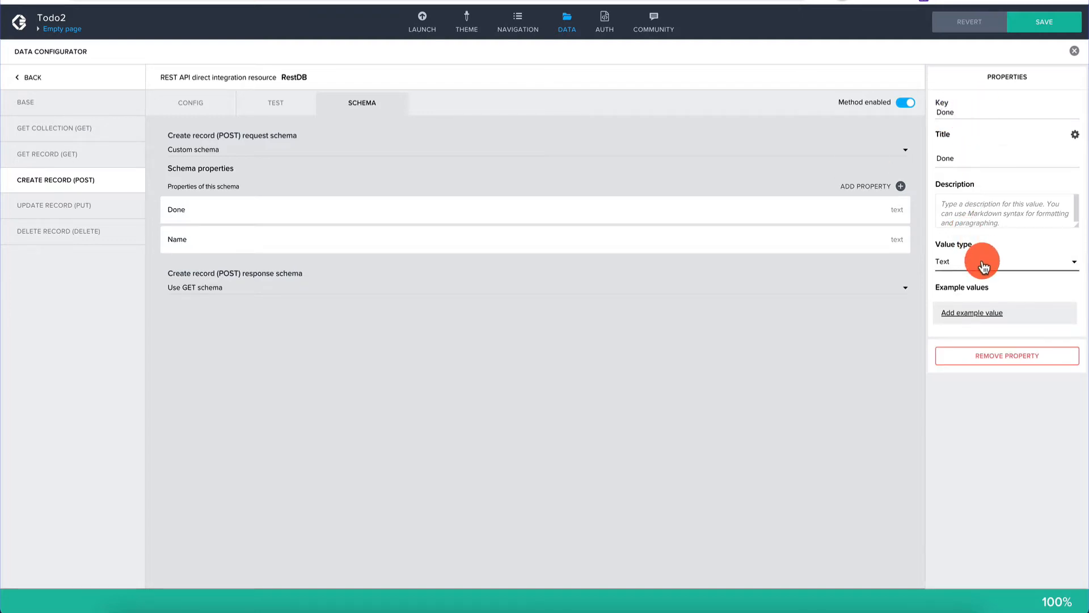
left_click(985, 262)
left_click(987, 253)
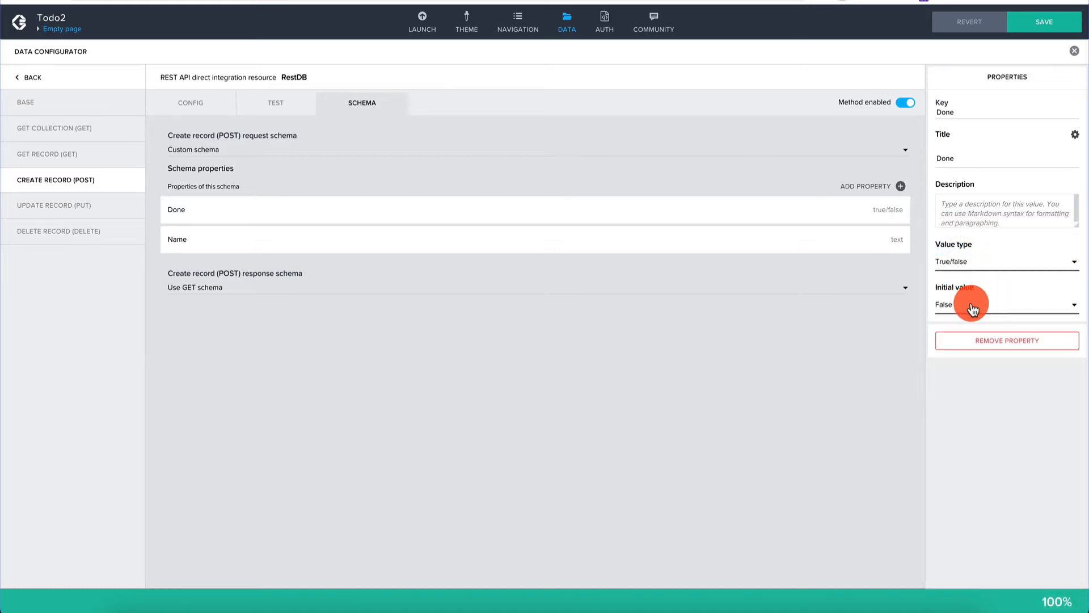
Save the app and run the Create Record test with a custom object whose Name is NewItem and Done is False
left_click(1047, 24)
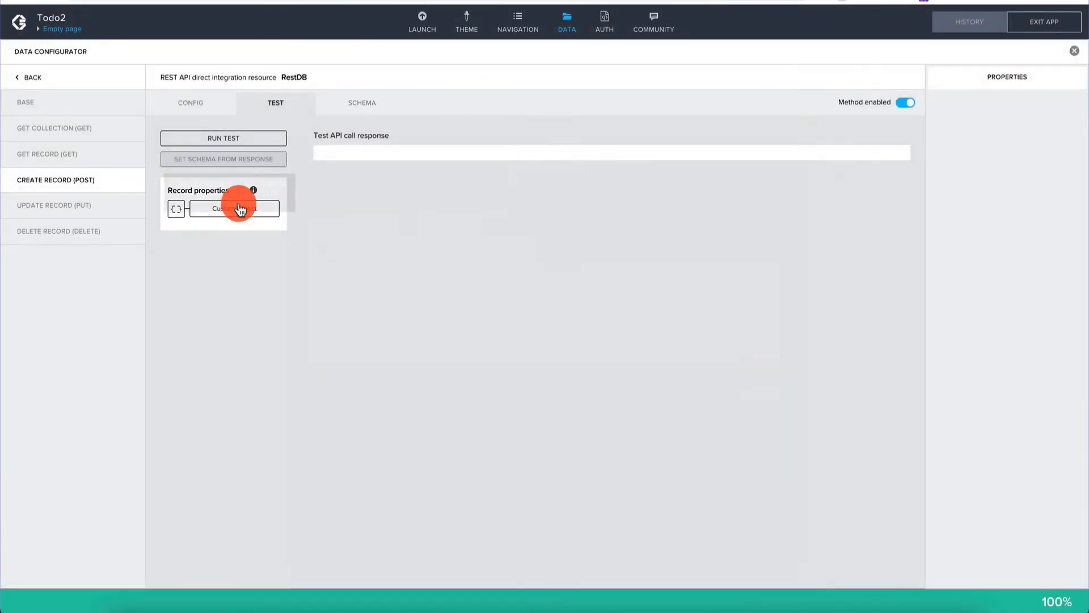
left_click(232, 212)
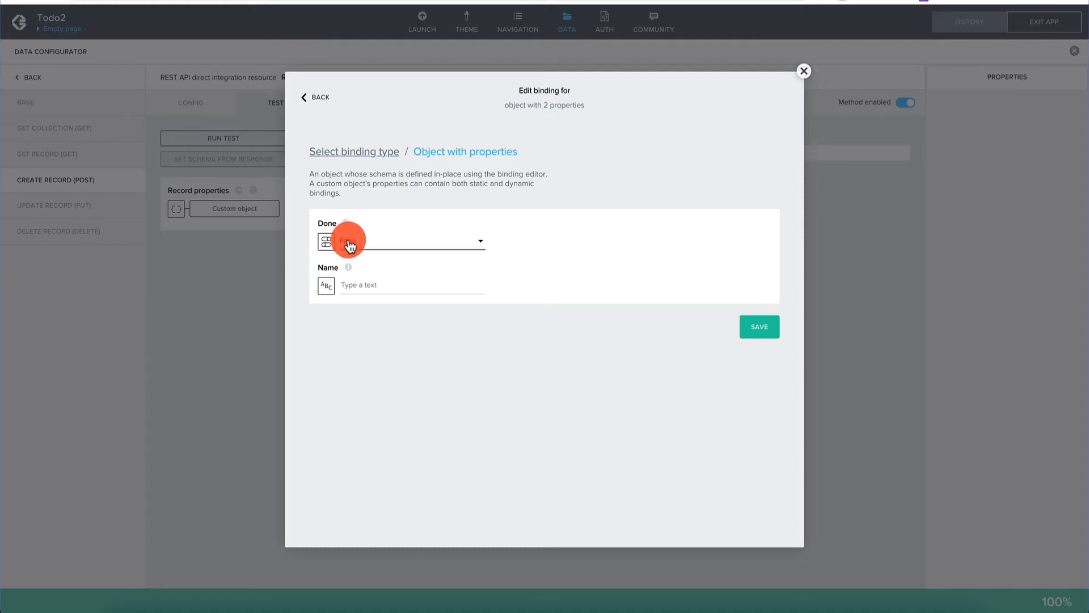
left_click(386, 282)
type("NewItem")
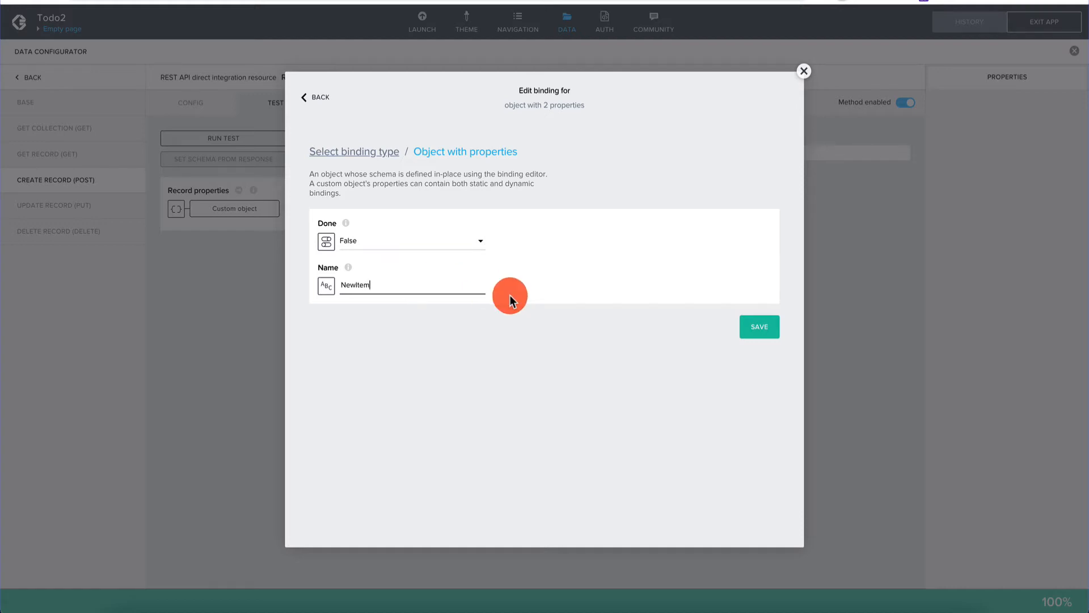
left_click(753, 329)
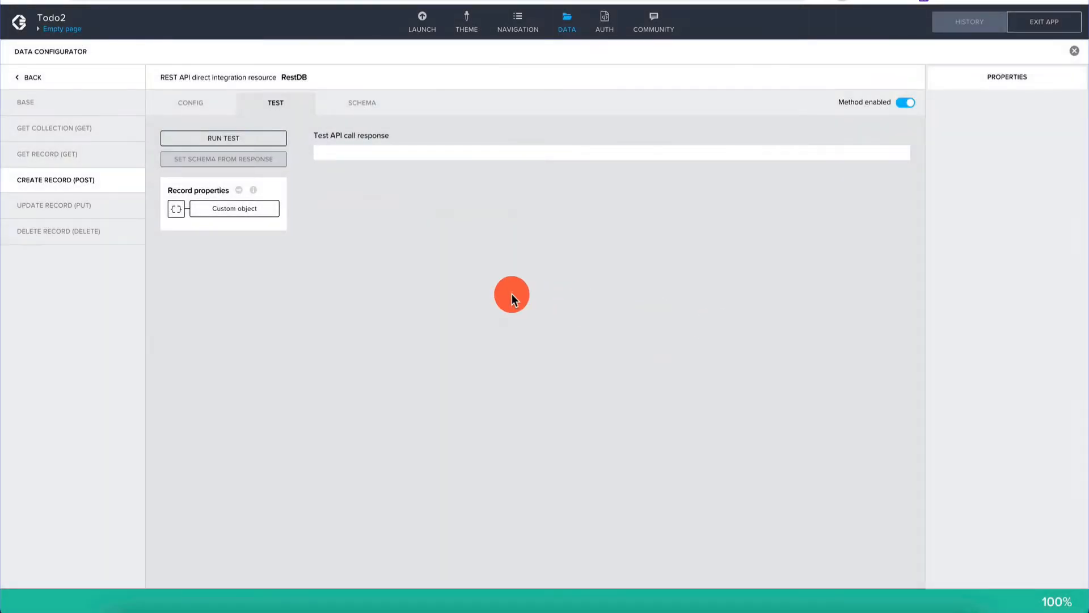
left_click(264, 141)
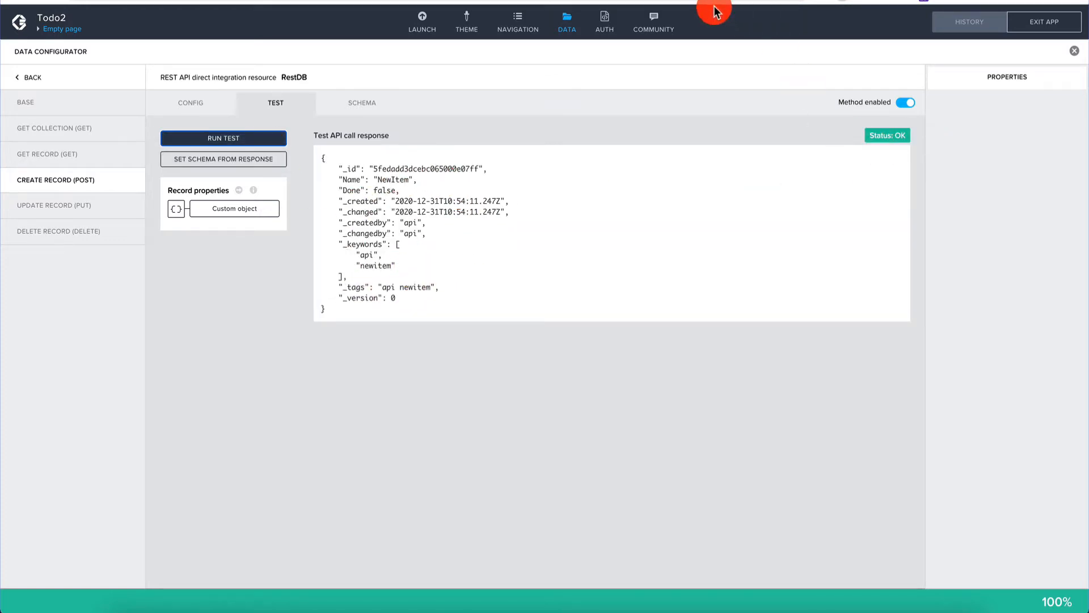
Switch to the restdb.io todo REST endpoint and reload it without the max=2 query parameter to check the collection's records
left_click(668, 0)
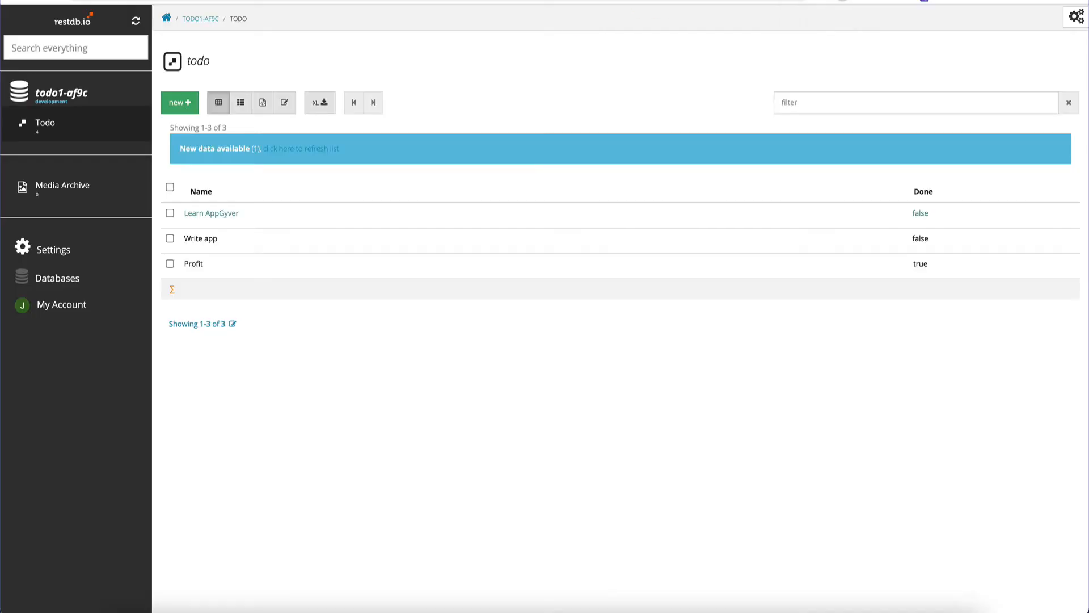
left_click(641, 0)
key("super+r")
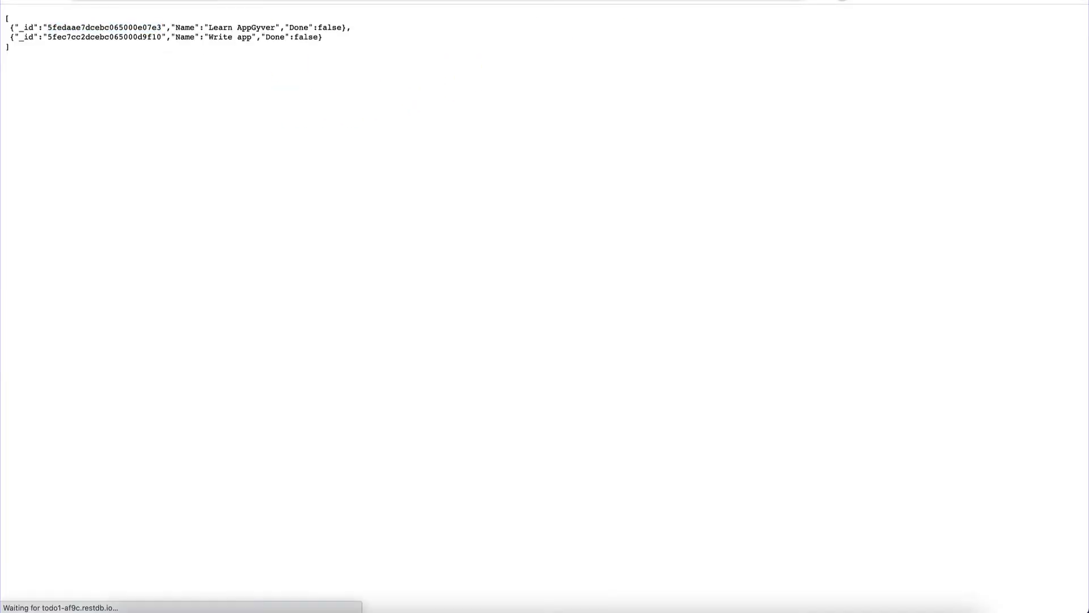
left_click(226, 0)
key("BackSpace")
key("BackSpace")
key("BackSpace")
key("BackSpace")
key("BackSpace")
key("BackSpace")
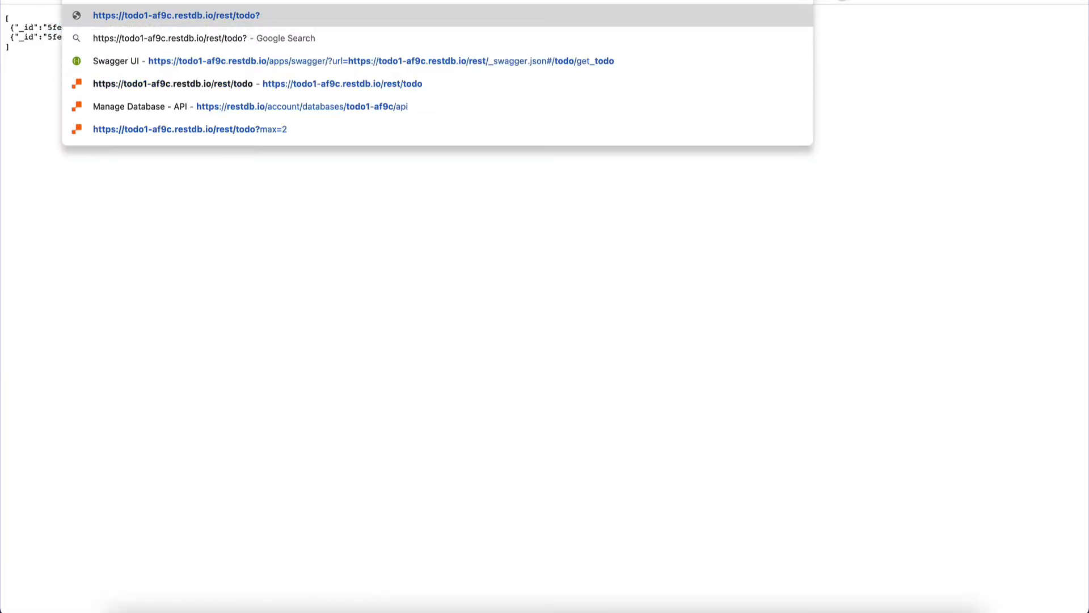
key("Return")
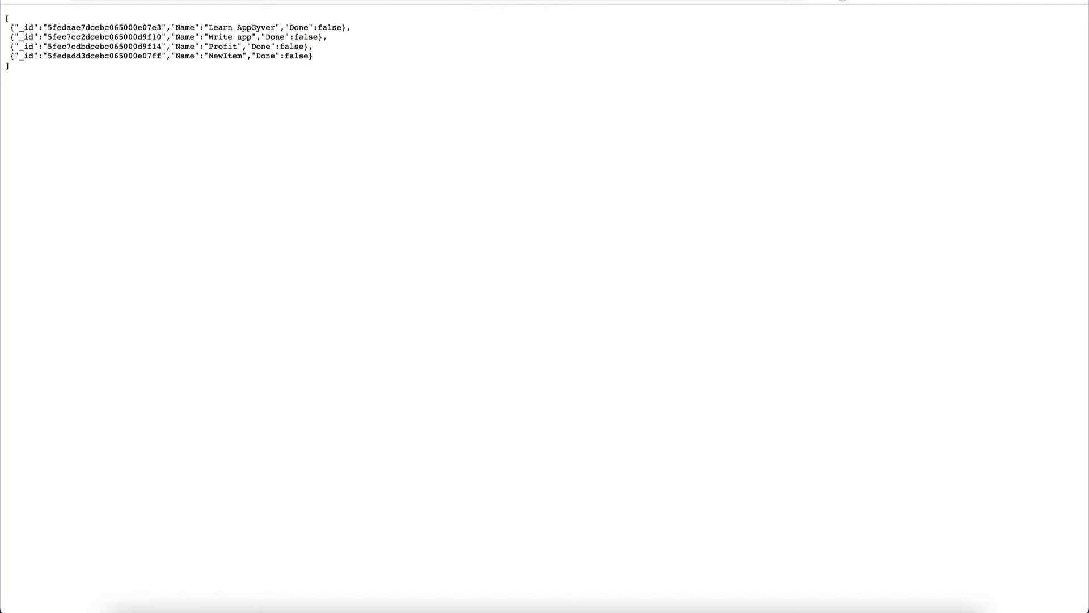
Return to AppGyver, enable the Update Record (PUT) method and set its relative path to /{id}
key("ctrl+shift+Tab")
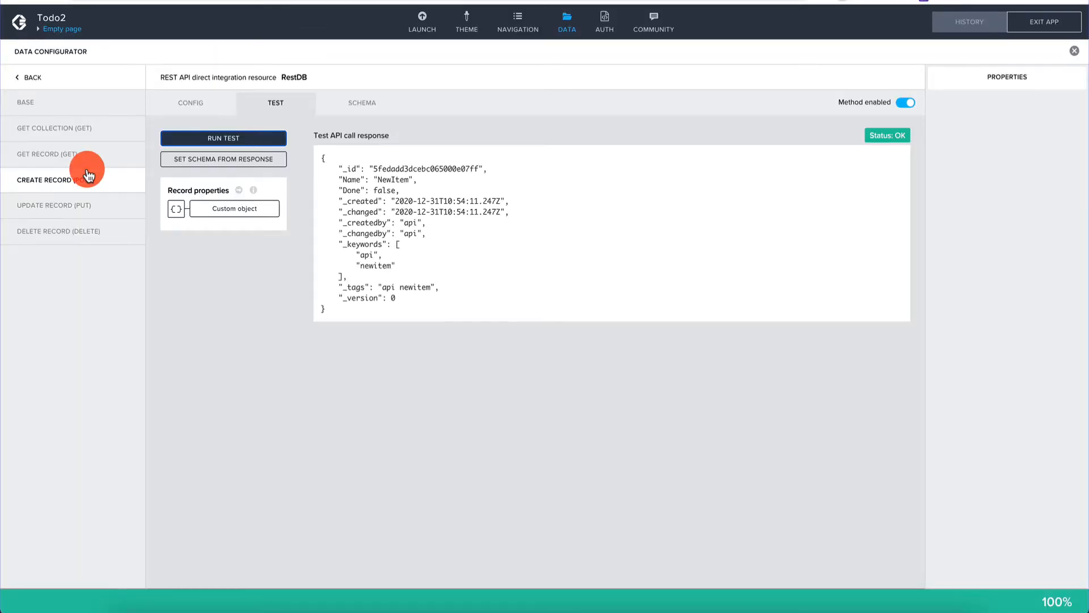
left_click(60, 207)
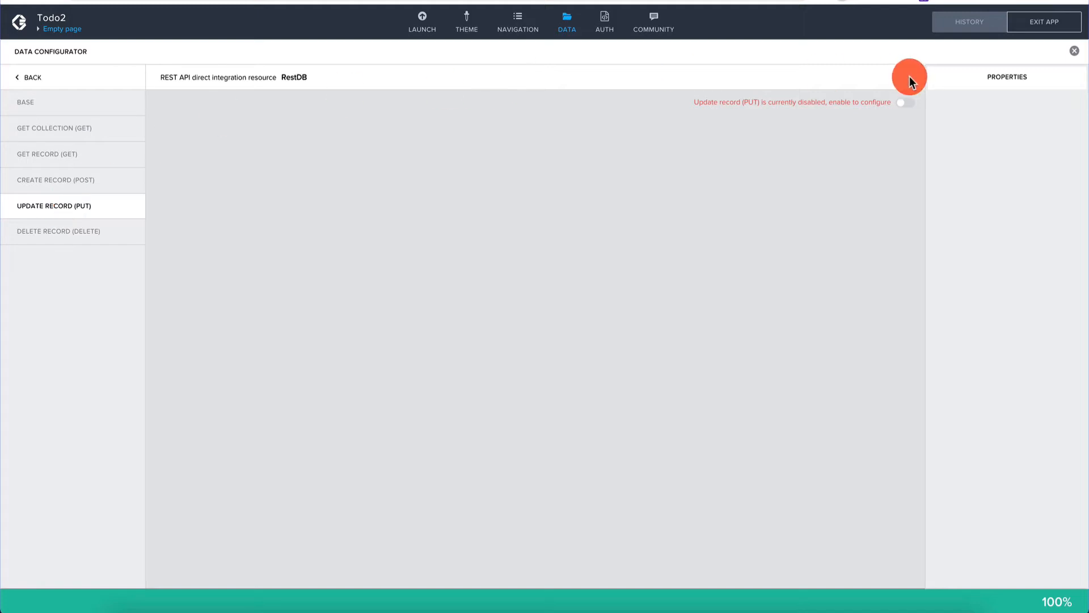
left_click(906, 103)
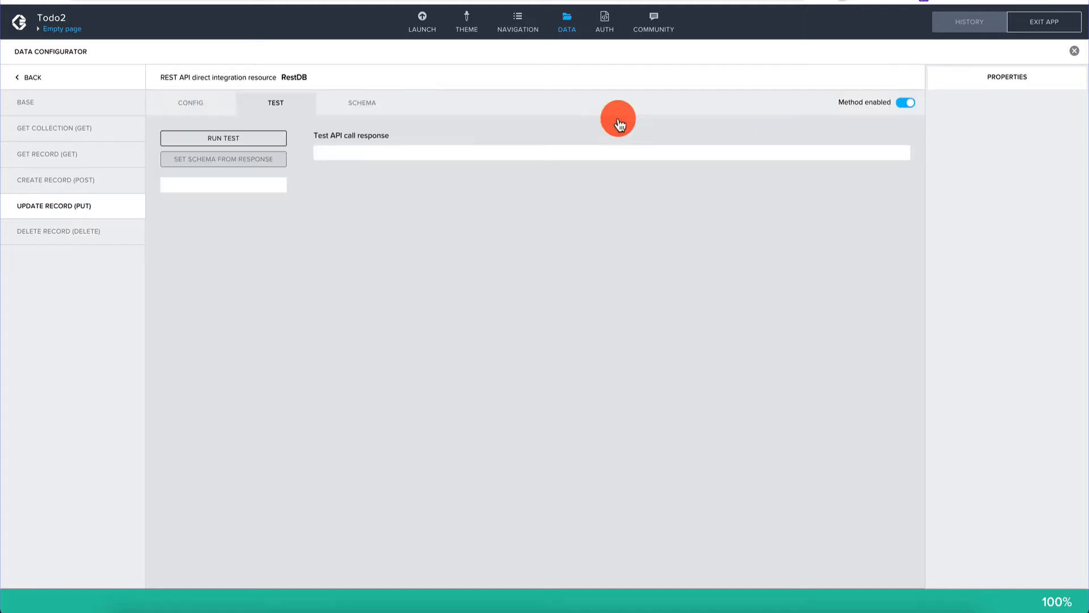
left_click(207, 105)
left_click(303, 163)
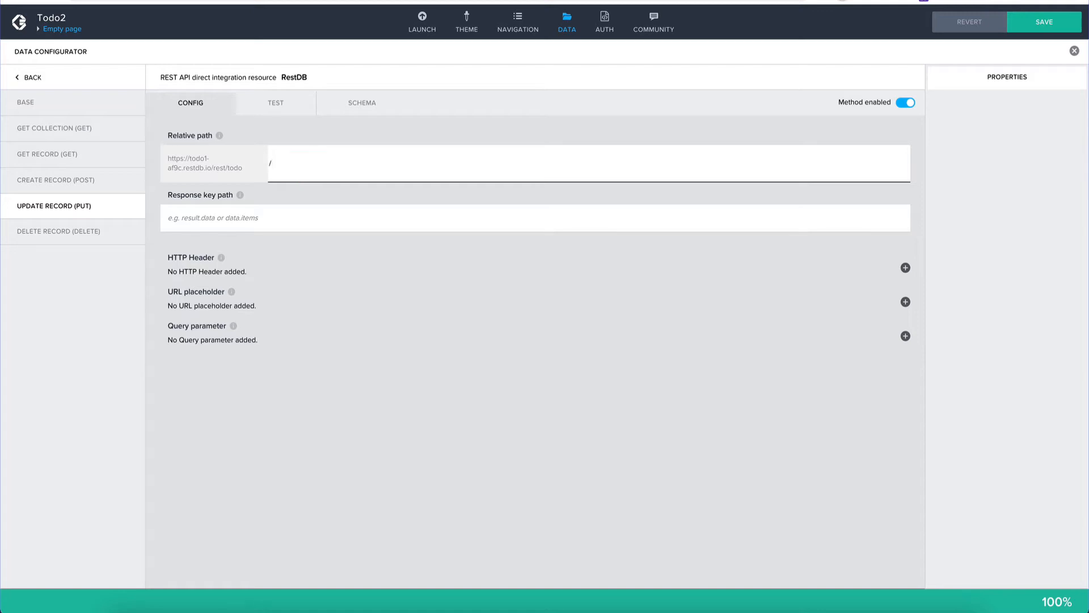
type("/{id")
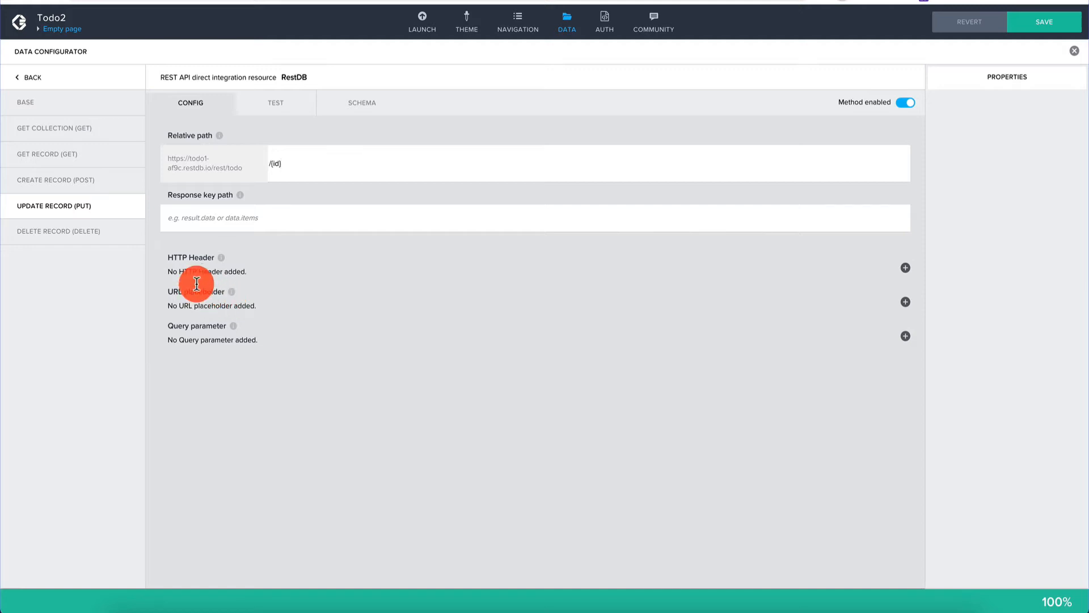
left_click(288, 222)
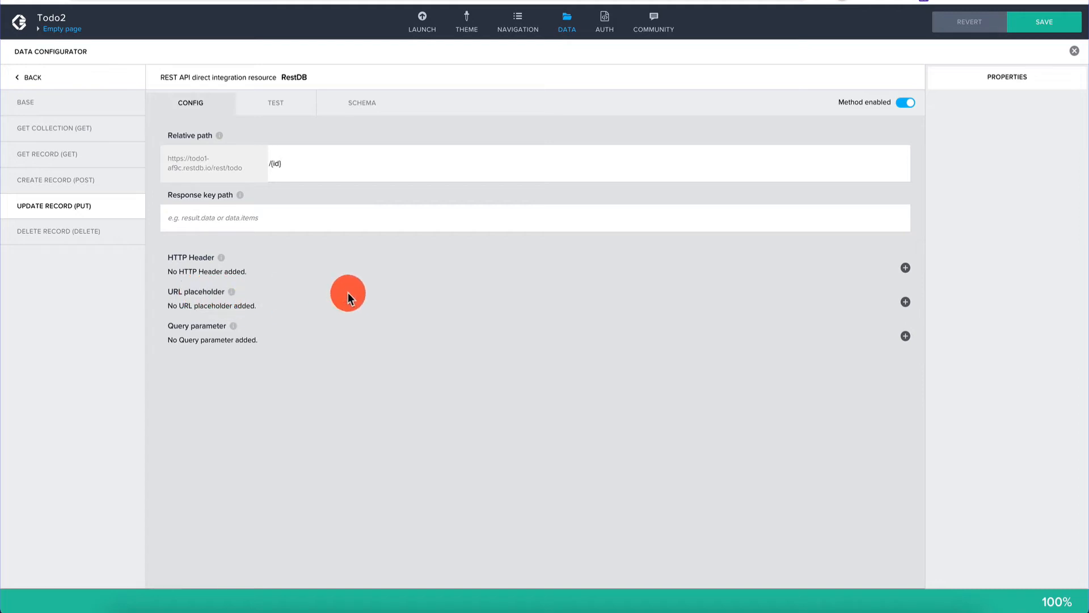
Add a non-static URL placeholder to the Update Record method with label and key id and the value type Number
left_click(905, 301)
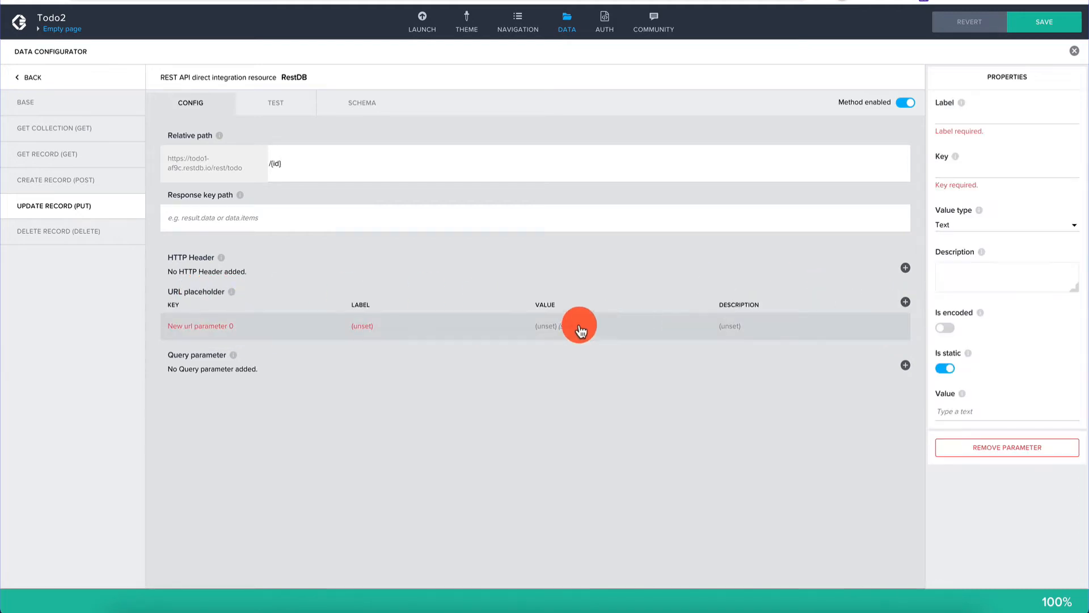
left_click(947, 135)
type("id")
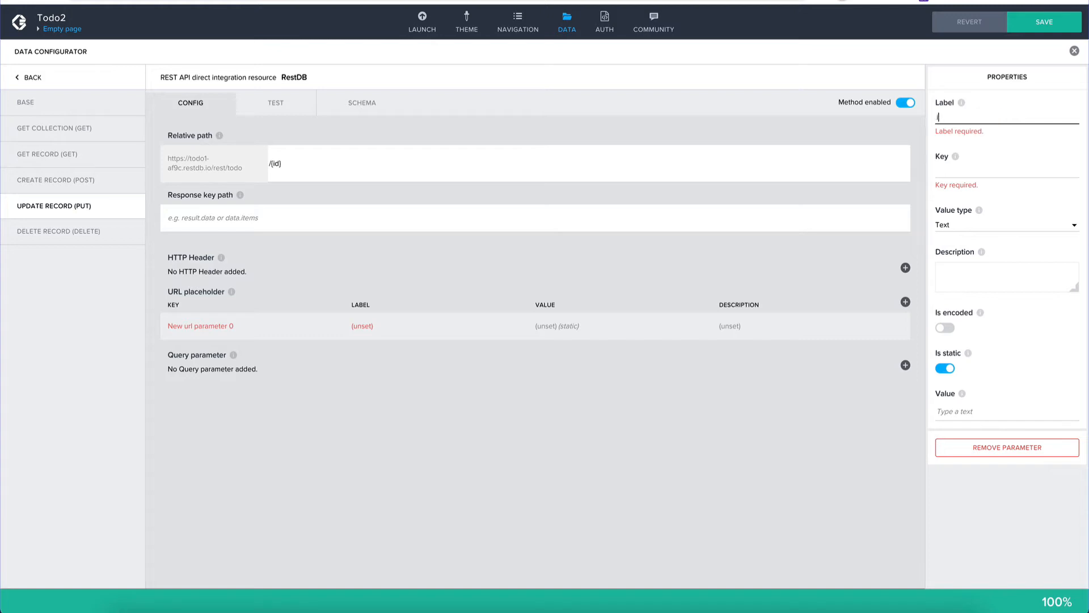
key("Tab")
type("id")
left_click(969, 202)
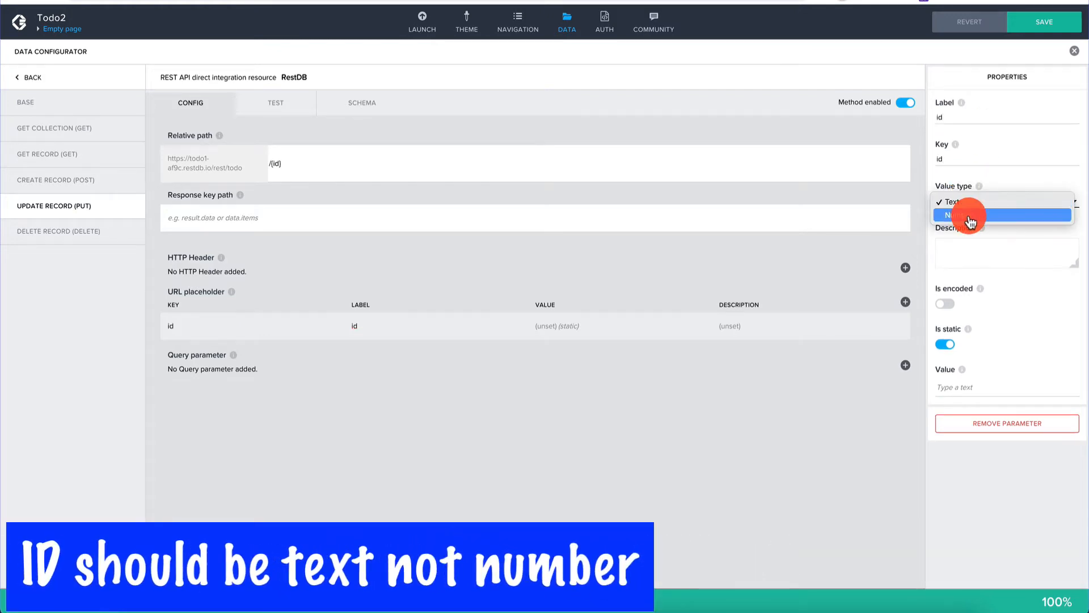
left_click(969, 214)
left_click(965, 250)
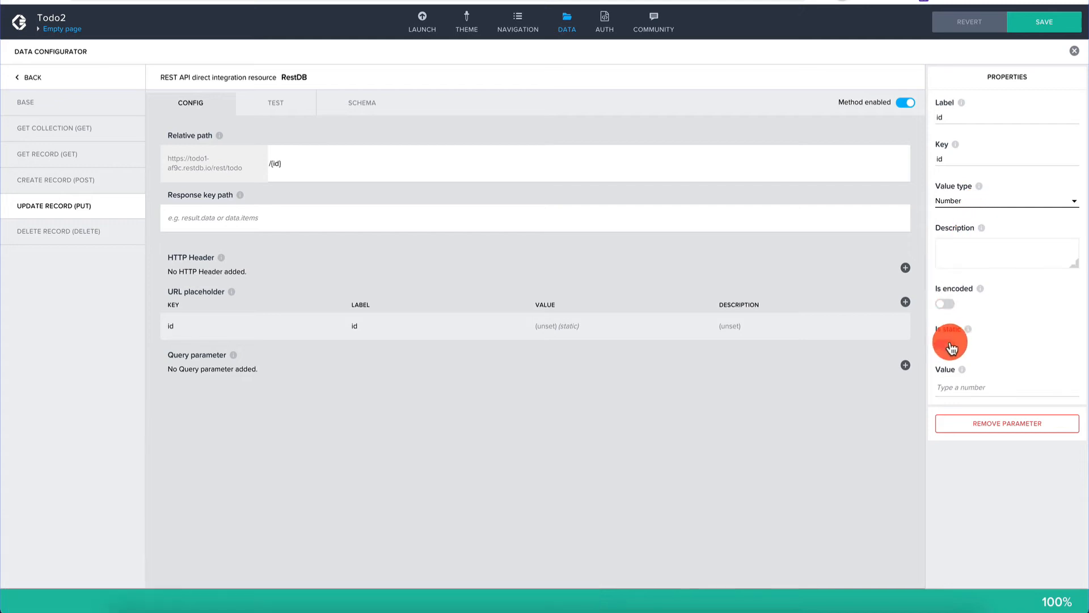
left_click(946, 345)
left_click(946, 345)
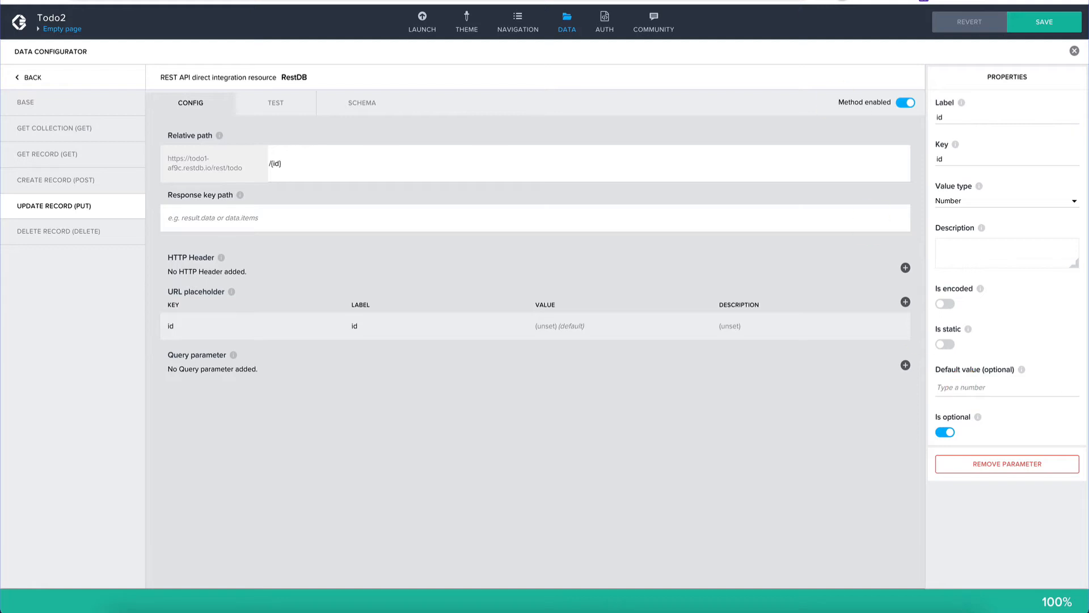
Make the id placeholder required with the Learn AppGyver record's _id from the REST output as its default value, and save the app
left_click(653, 1)
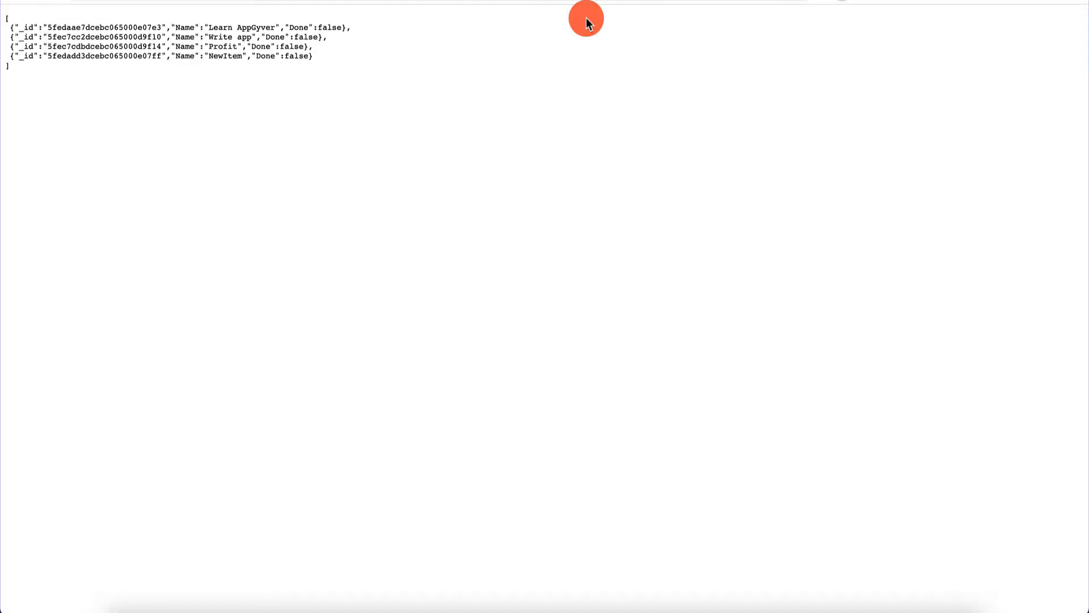
double_click(162, 26)
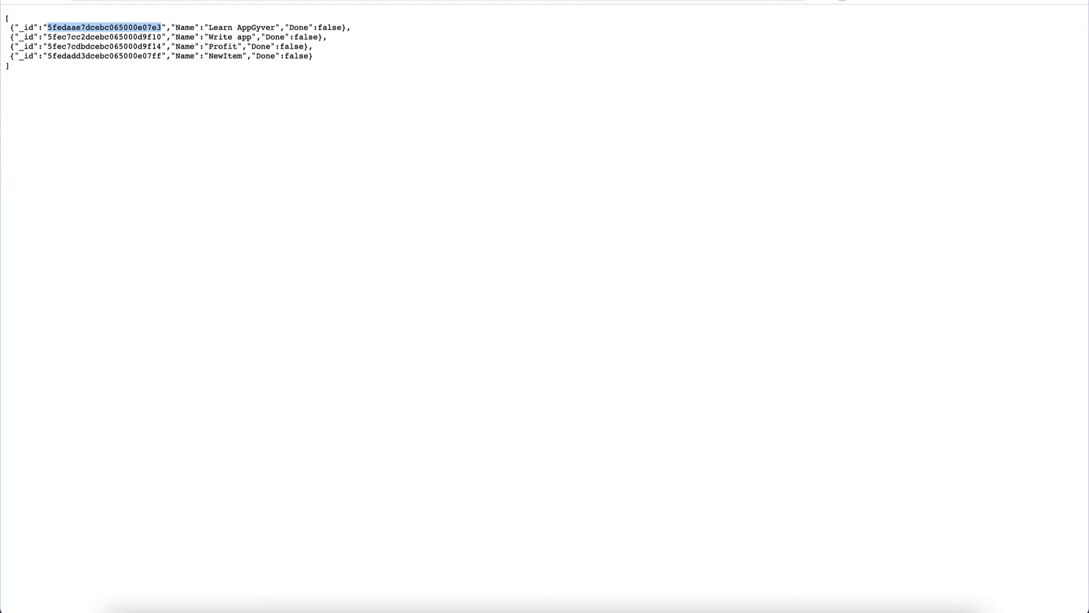
key("ctrl+shift+Tab")
left_click(1014, 386)
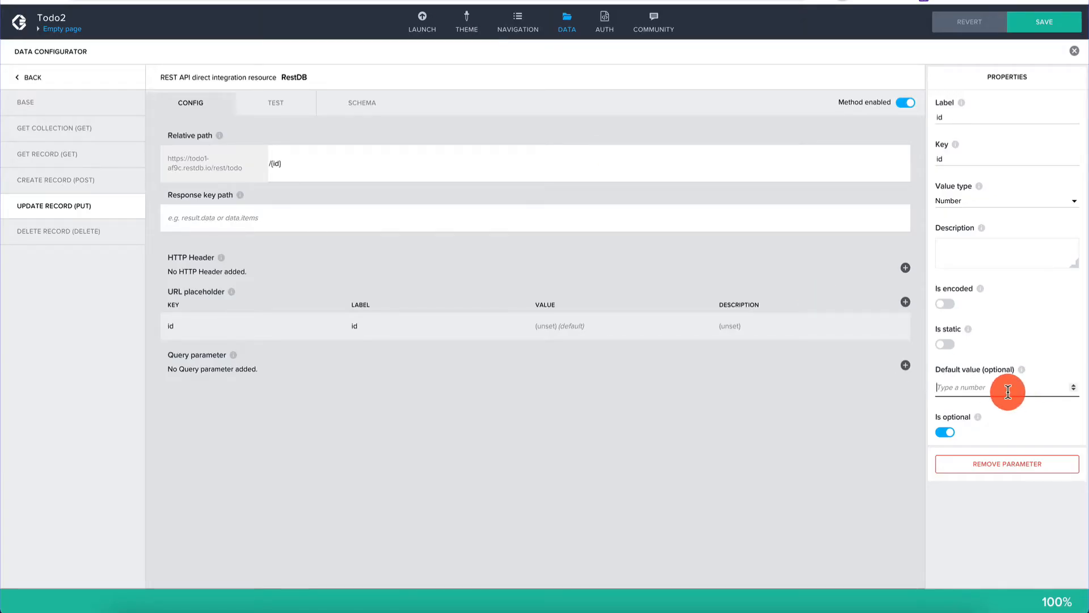
key("super+v")
left_click(943, 432)
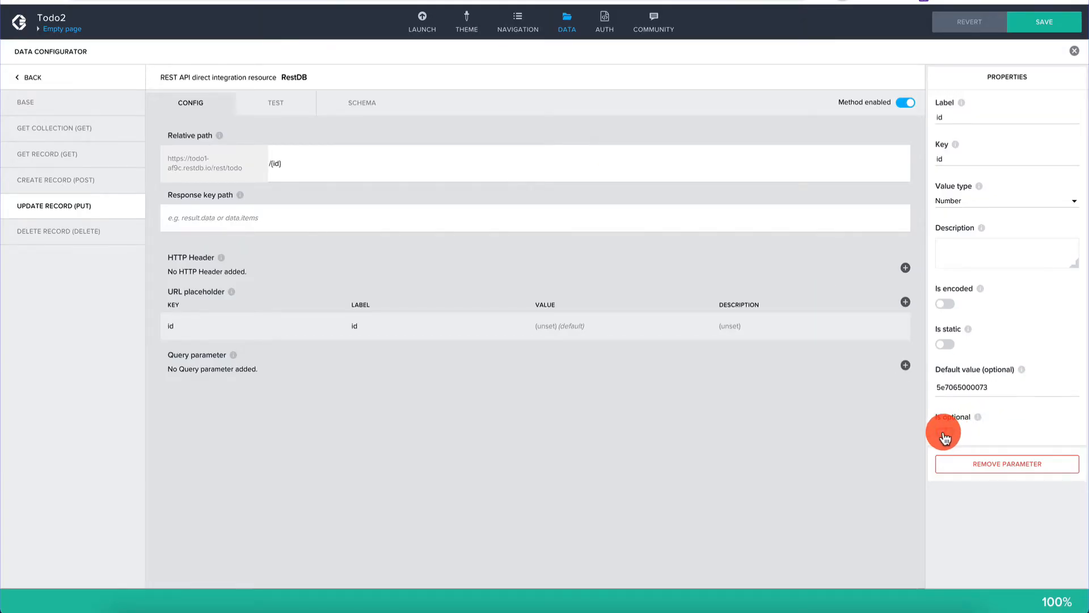
left_click(1047, 23)
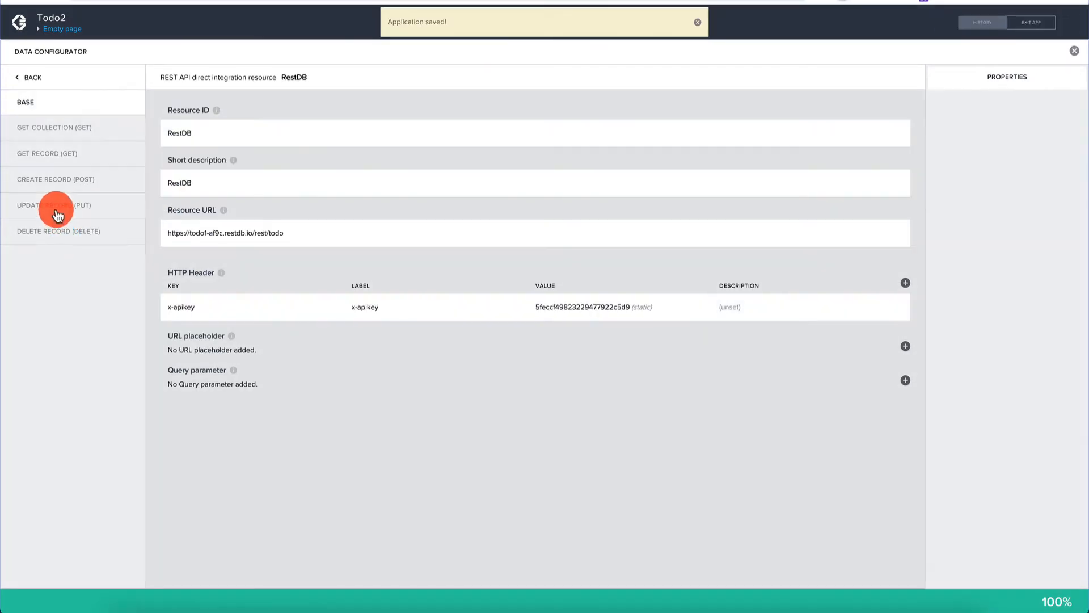
Examine the Update Record method's test inputs and the properties of its custom record object
left_click(57, 210)
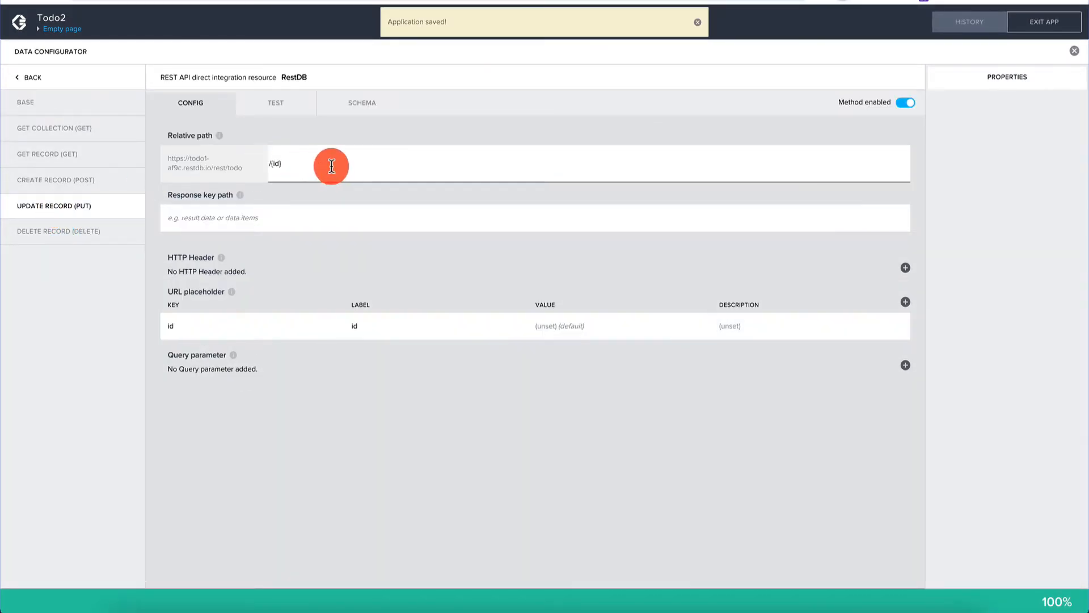
left_click(277, 108)
left_click(255, 211)
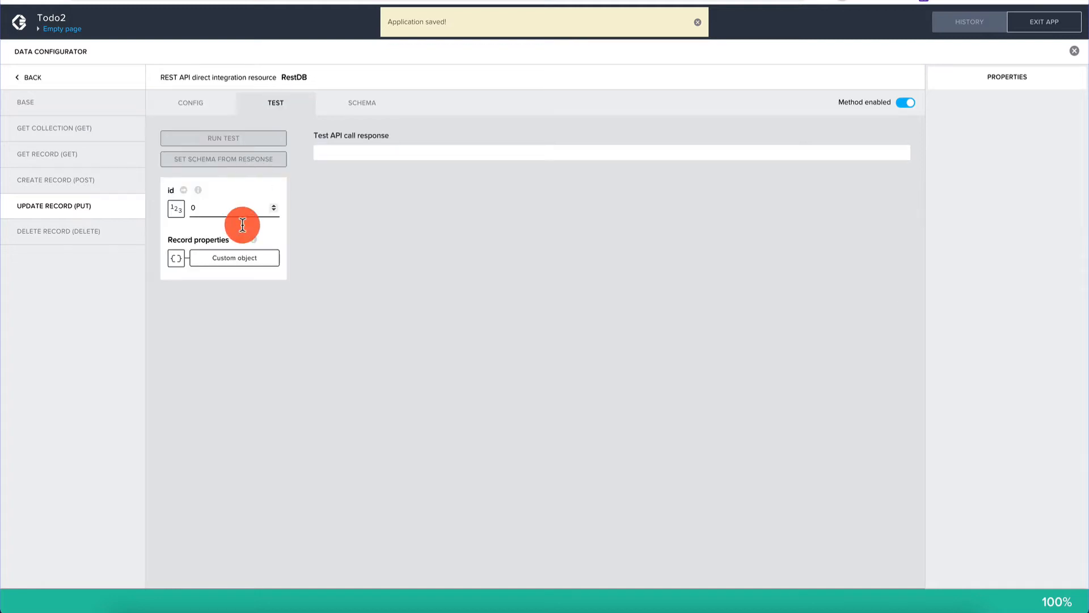
left_click(245, 258)
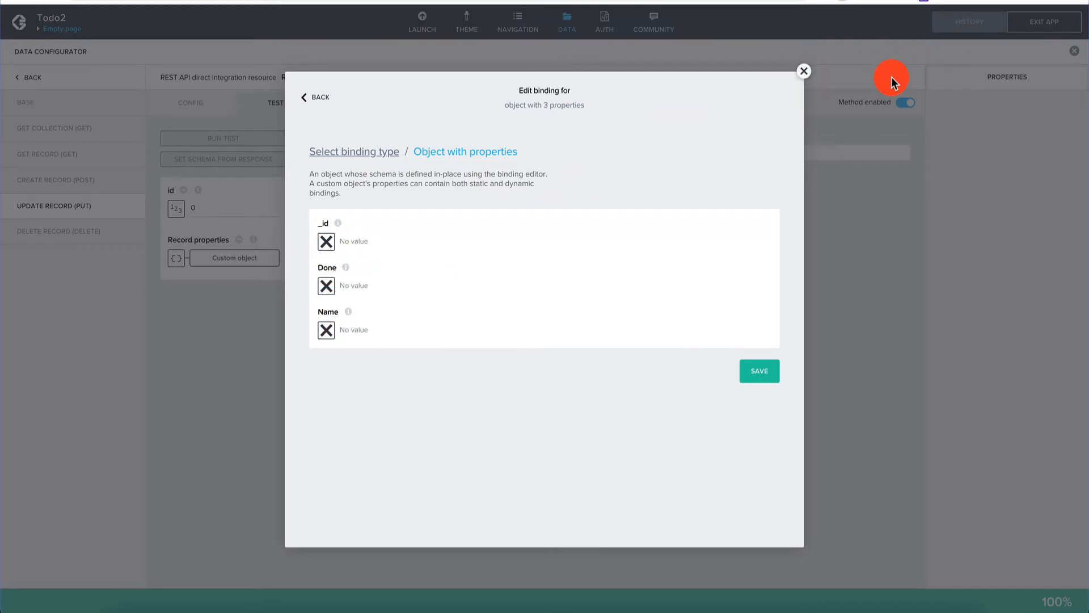
left_click(804, 71)
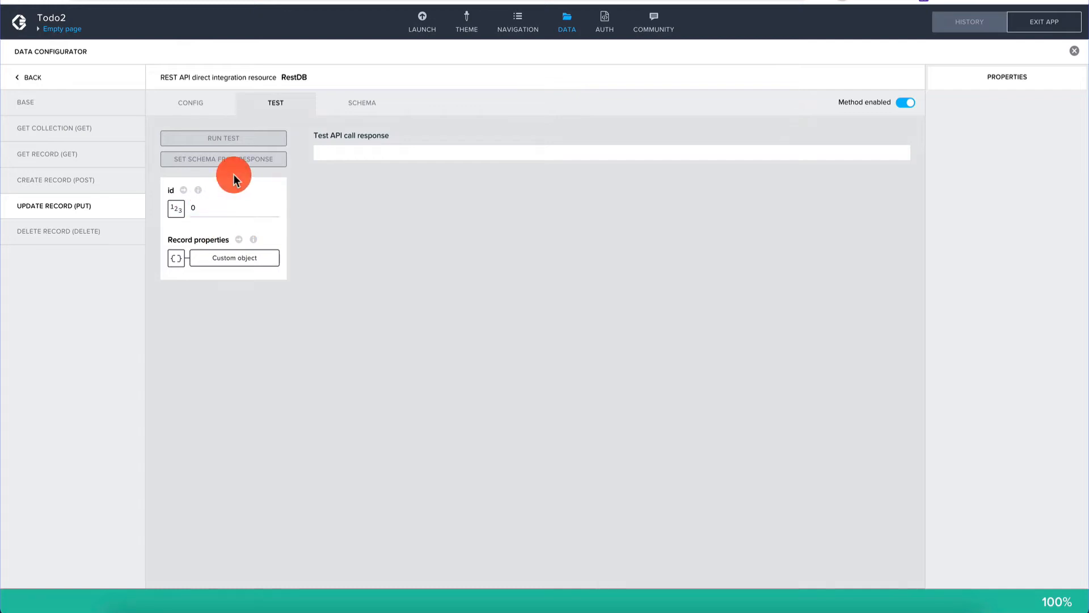
Set the Update Record (PUT) request schema to Custom schema
left_click(353, 108)
left_click(276, 153)
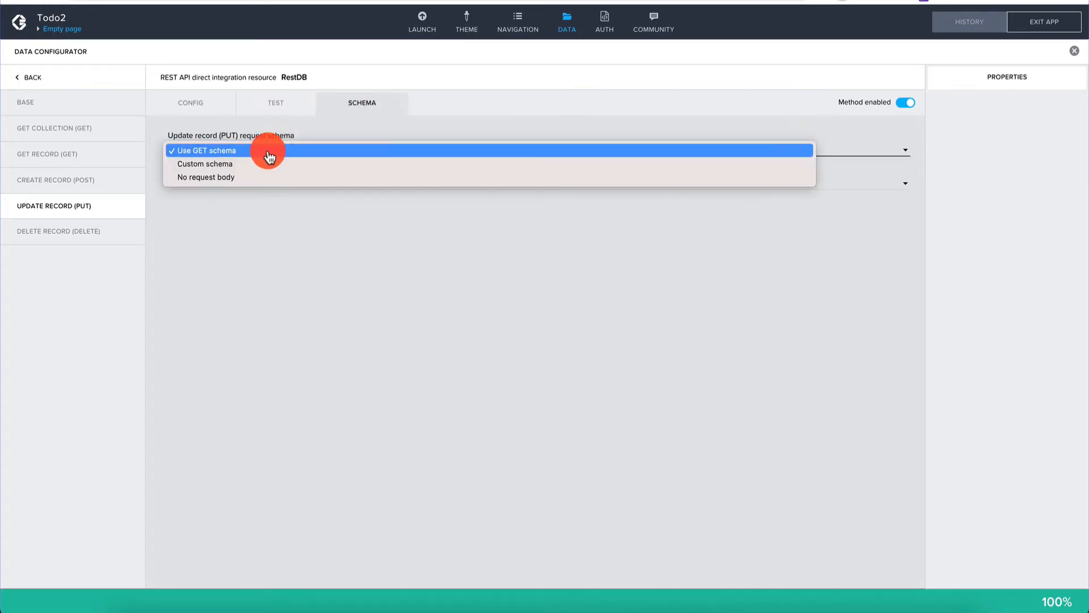
left_click(262, 162)
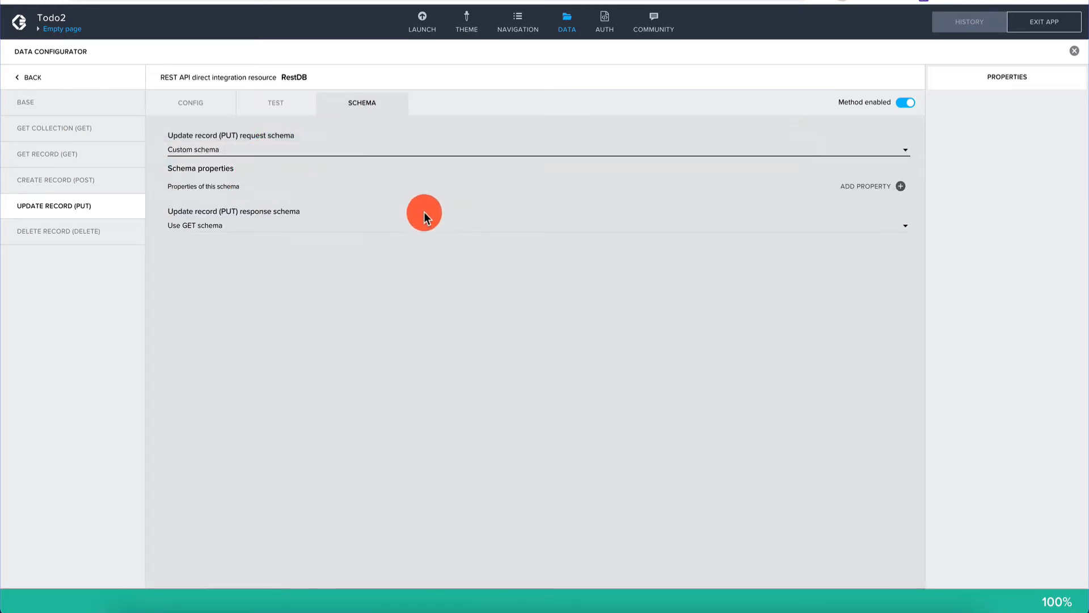
Add a text property with key and title Name to the Update Record request schema and save the app
left_click(888, 190)
left_click(988, 108)
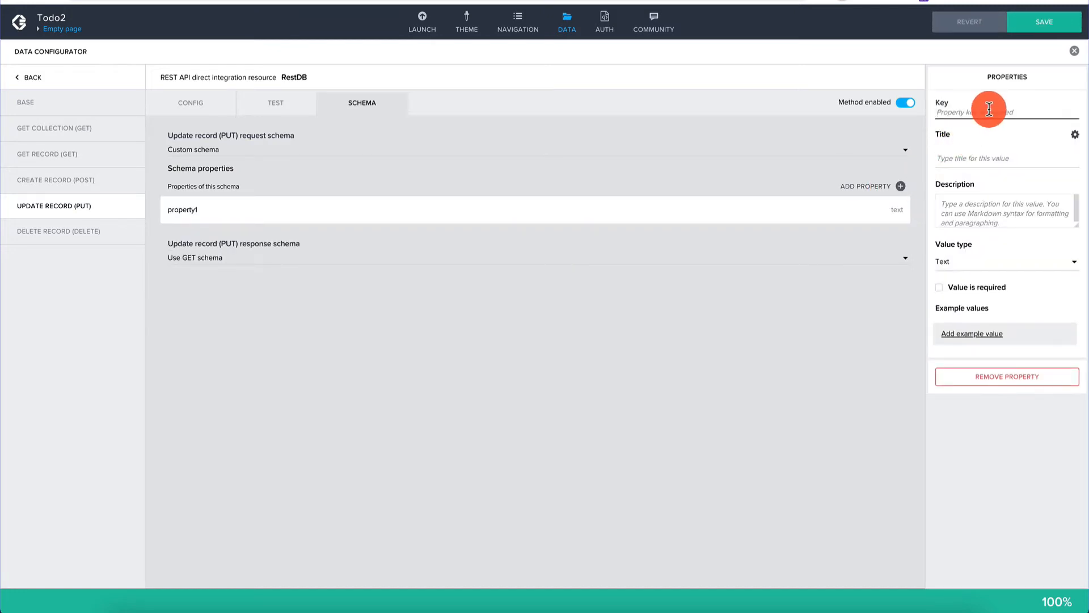
type("Name")
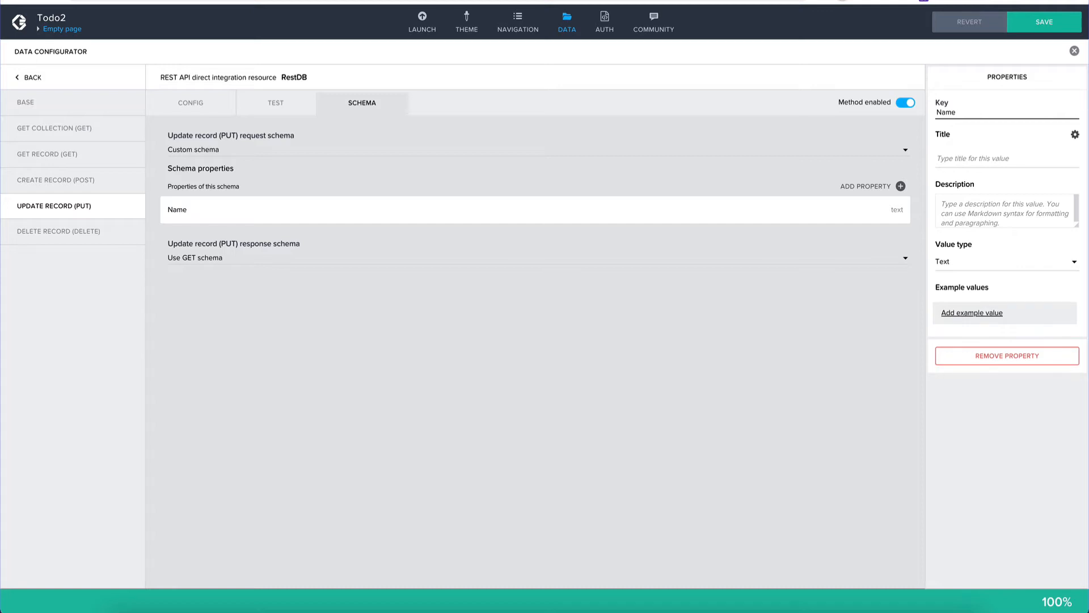
key("Tab")
type("Name")
key("Tab")
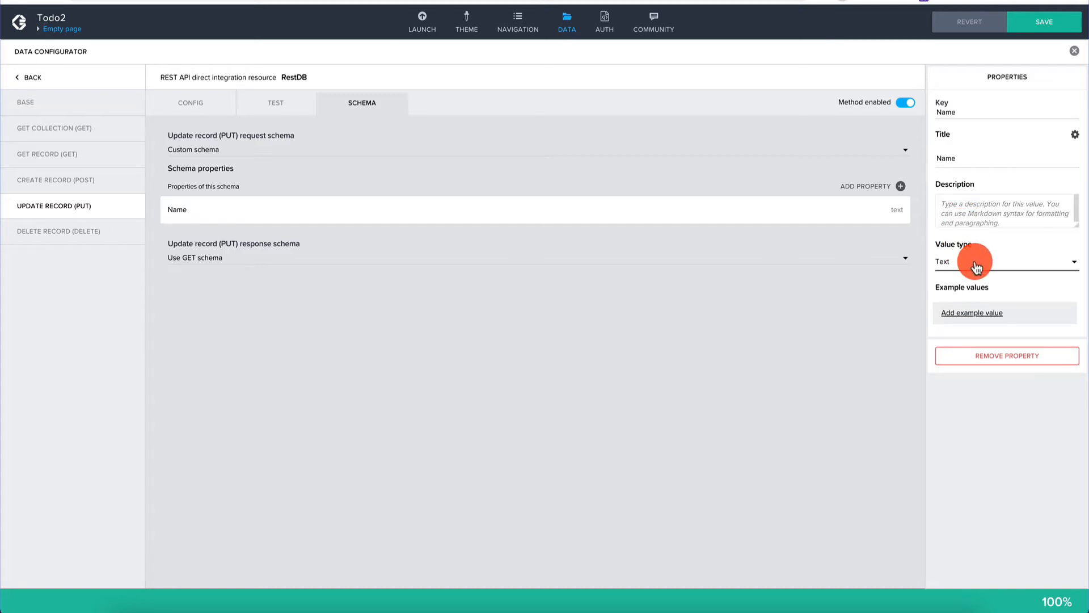
left_click(1050, 28)
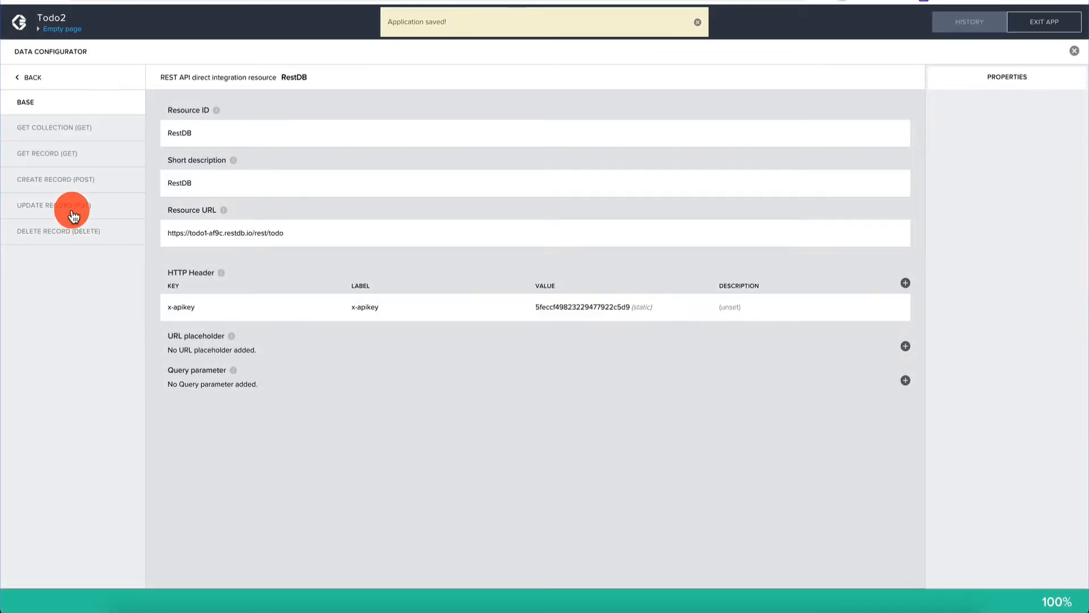
Add a second property with key and title Done to the Update Record (PUT) request schema
left_click(73, 210)
left_click(371, 108)
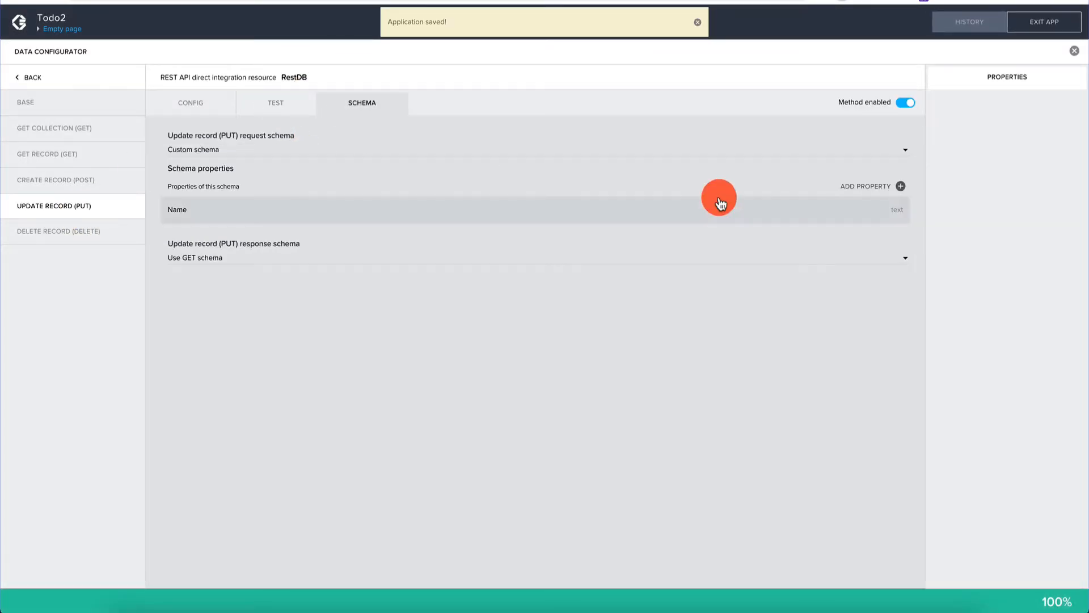
left_click(869, 187)
left_click(982, 108)
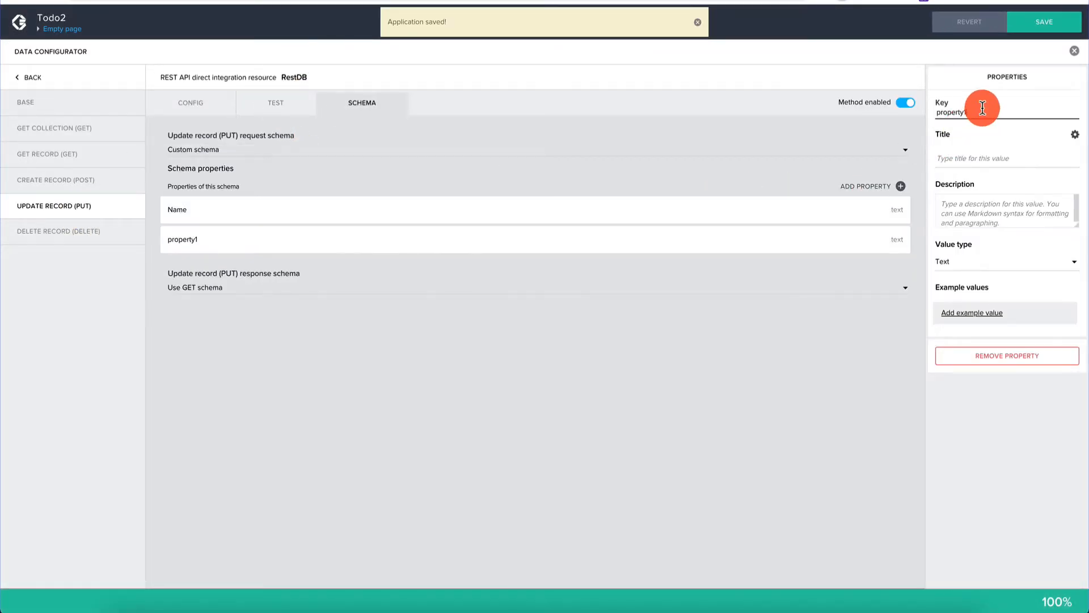
type("Done")
left_click(966, 159)
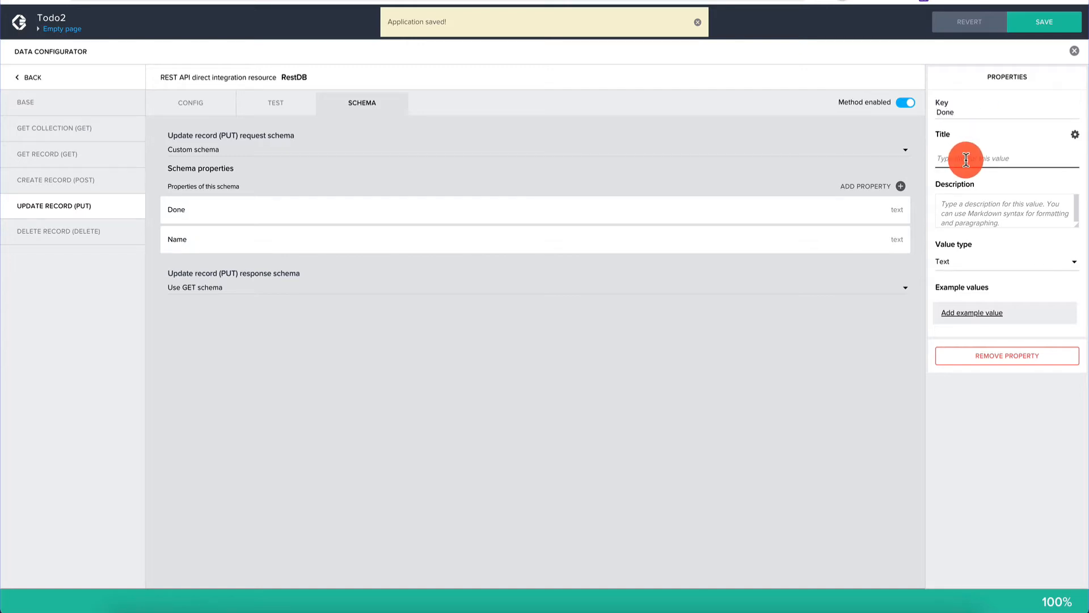
type("Done")
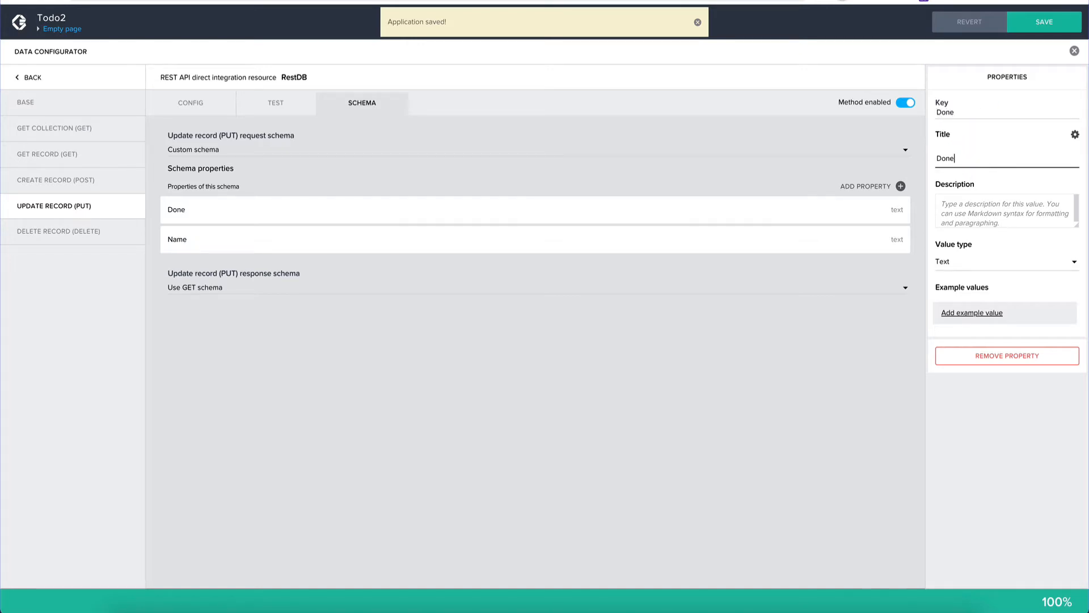
Set the Done property's value type to True/false and save the app
left_click(980, 265)
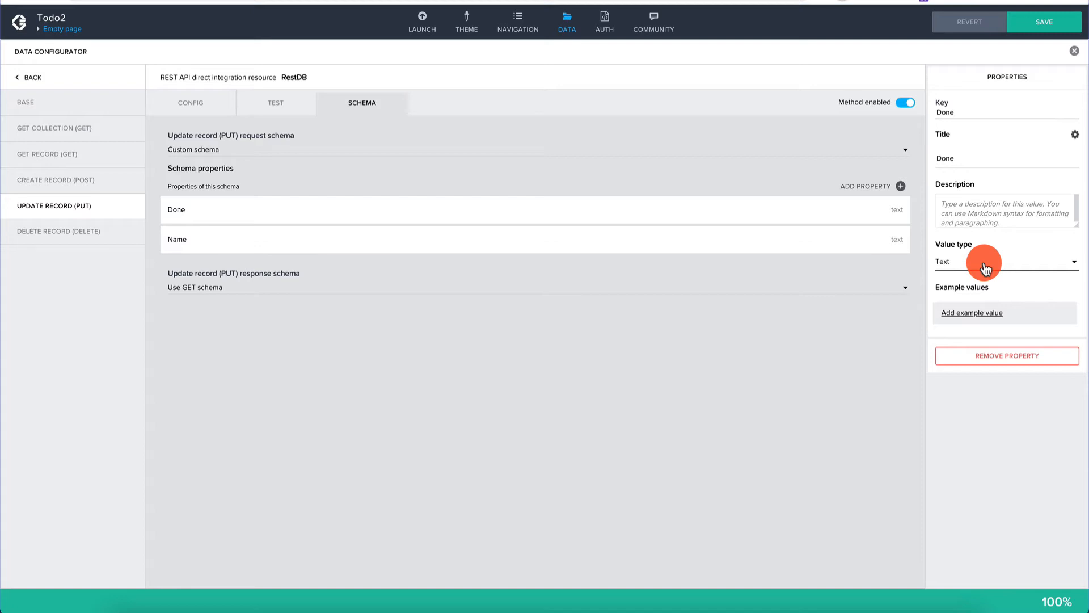
left_click(985, 267)
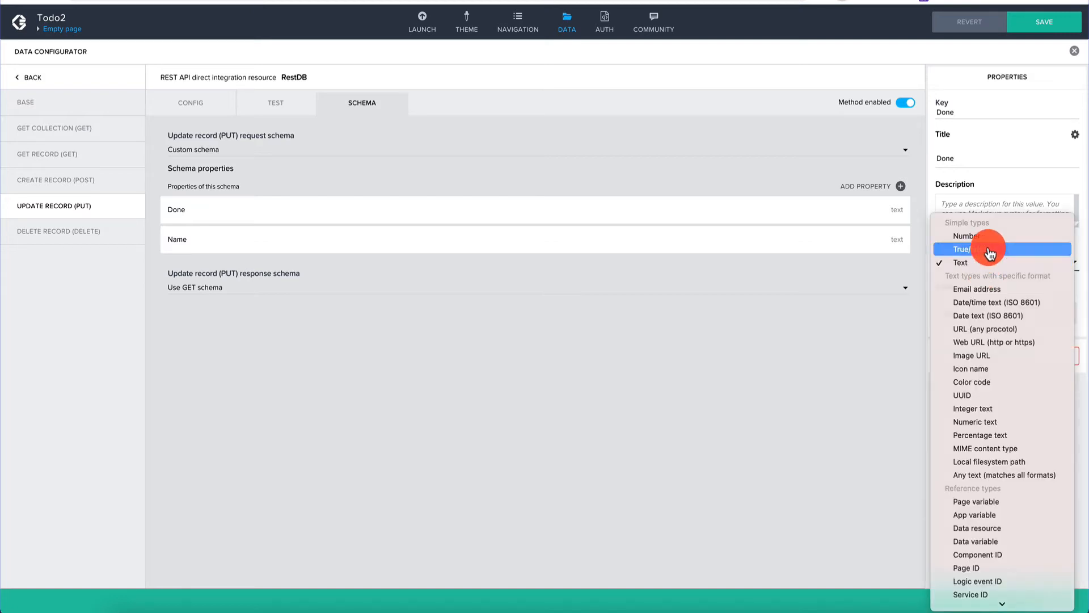
left_click(989, 251)
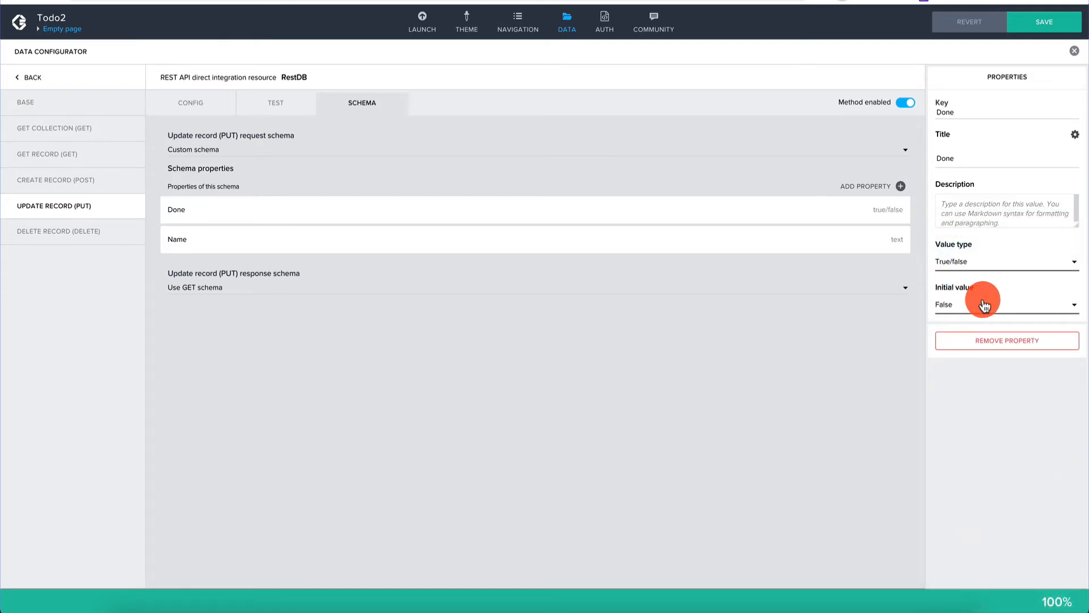
left_click(1055, 28)
Set Name to Really Learn AppGyver in the Update Record test's custom record object and save the binding
left_click(511, 100)
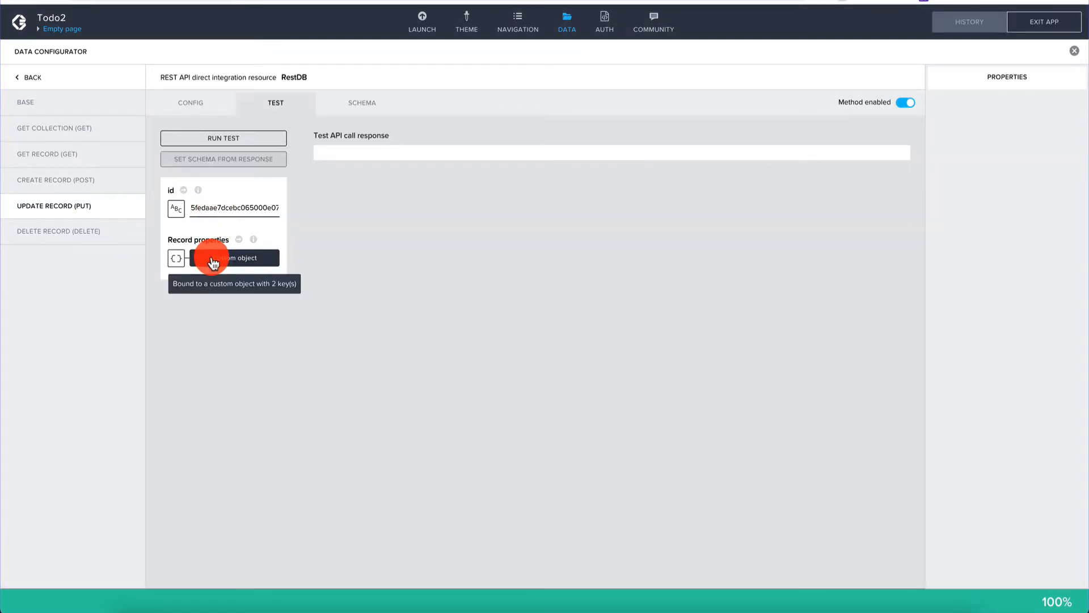
left_click(234, 220)
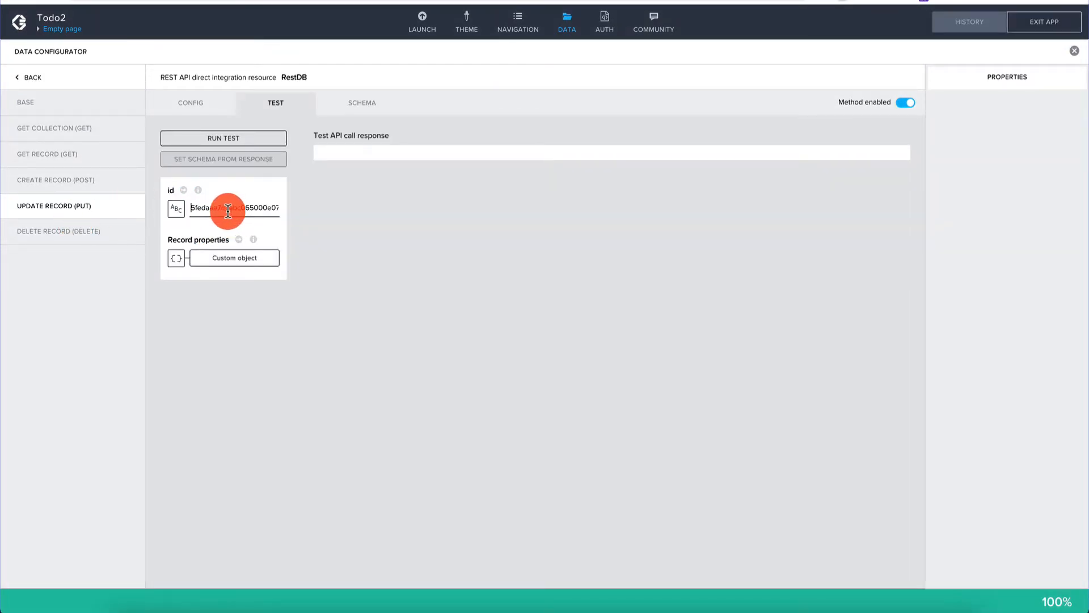
left_click(233, 258)
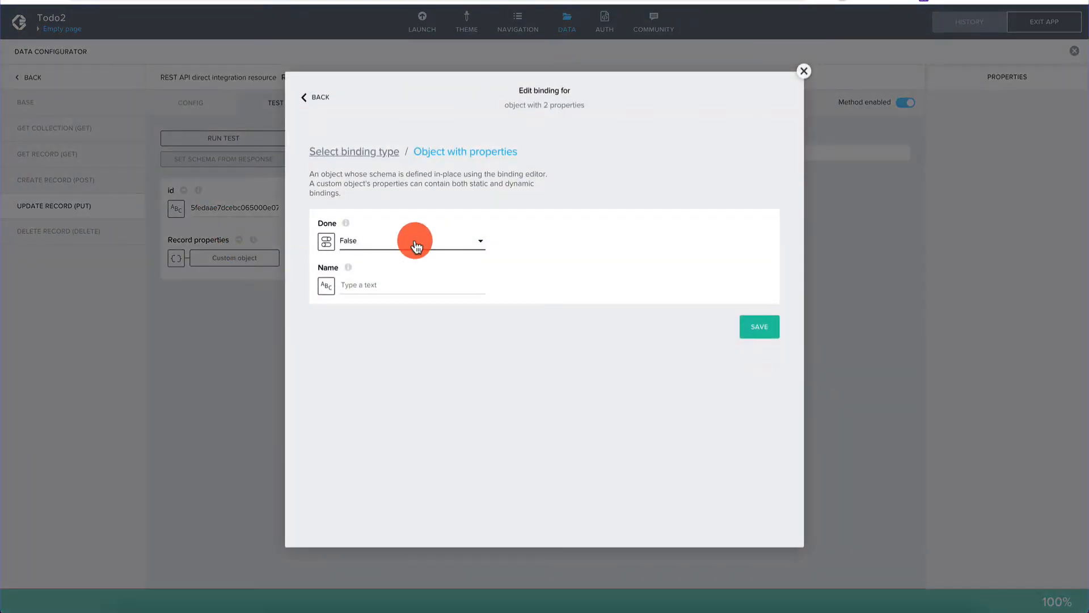
left_click(396, 281)
type("Really Lea")
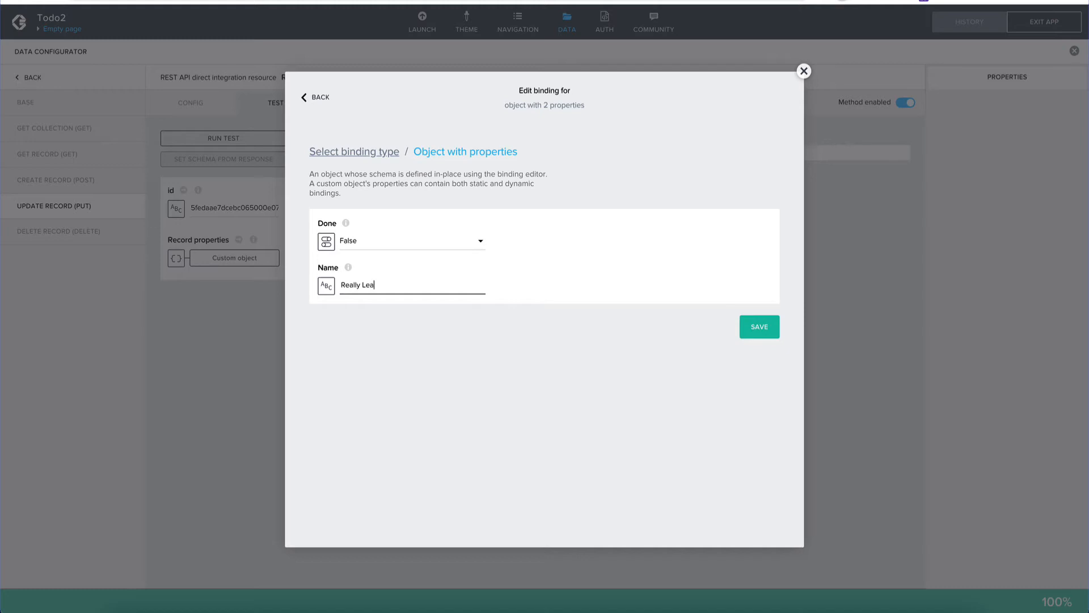
type("rn AppGyver")
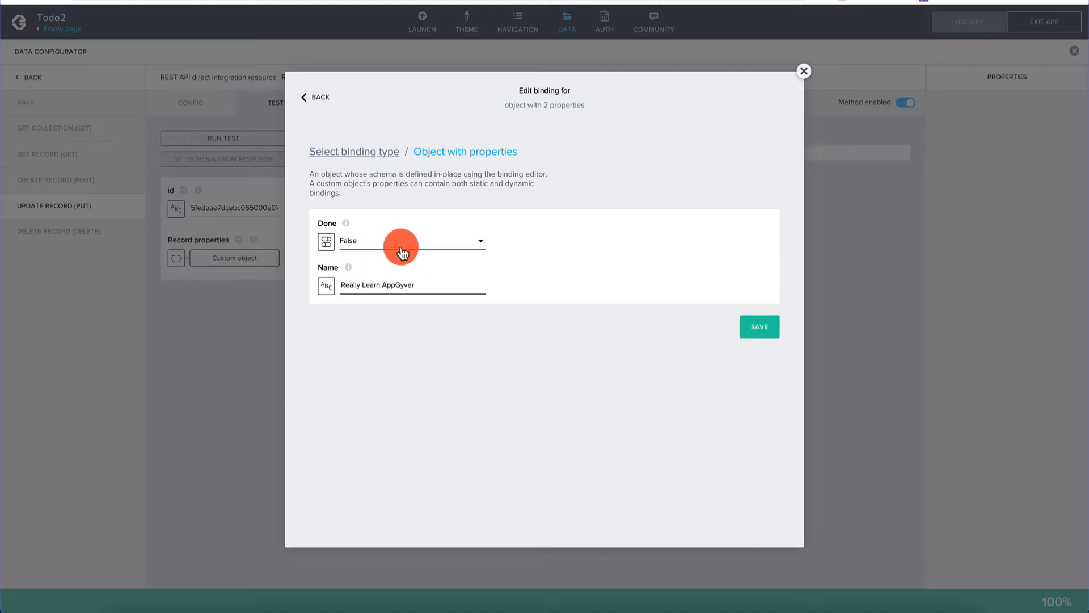
left_click(761, 328)
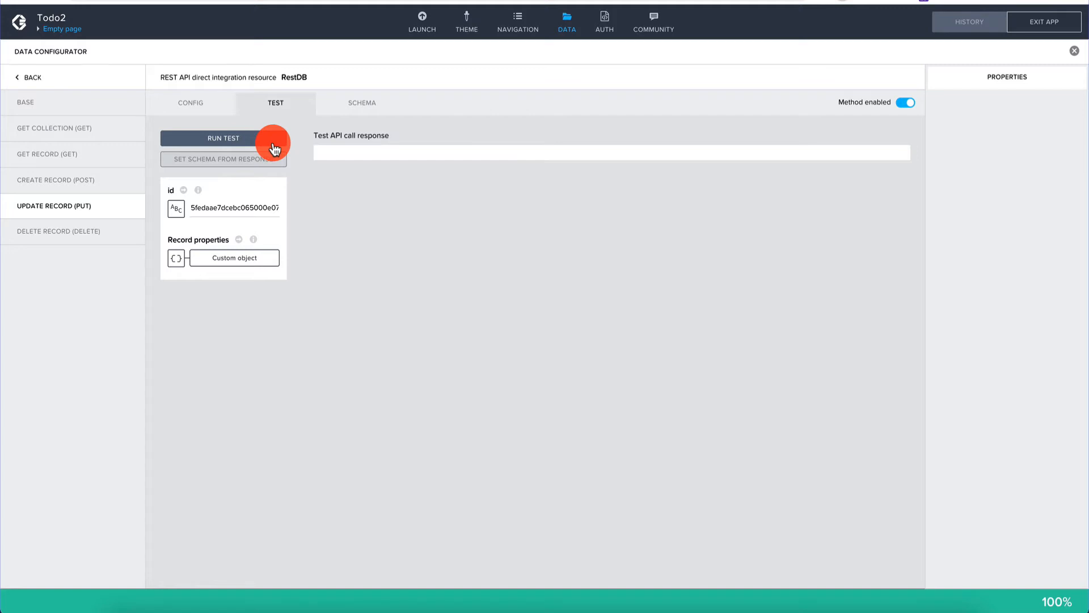
Run the Update Record test and reload the REST output to check the record, then return to the page editor
left_click(274, 149)
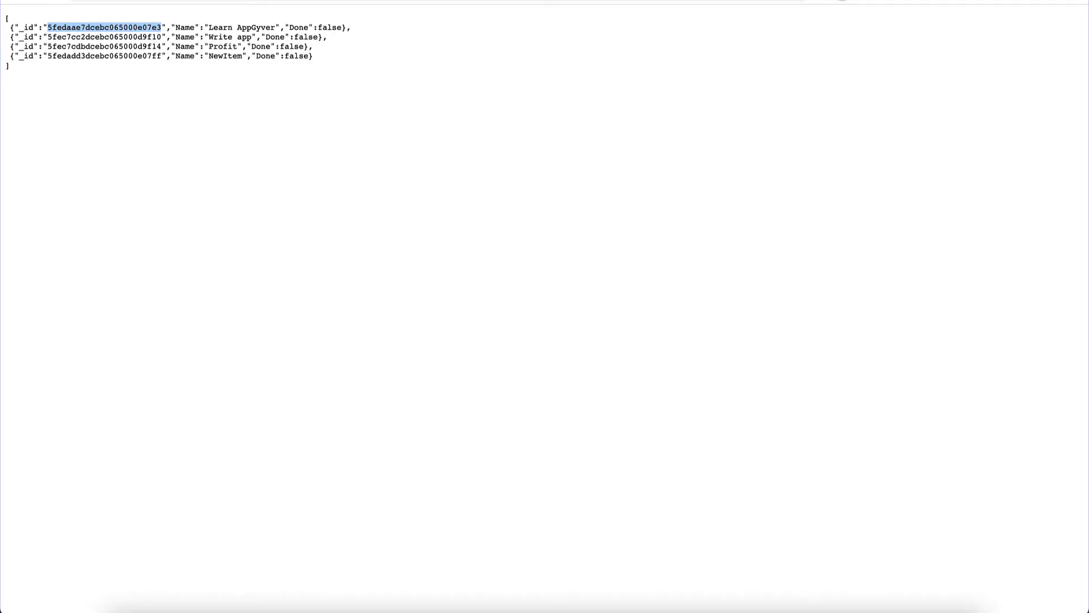
key("super+r")
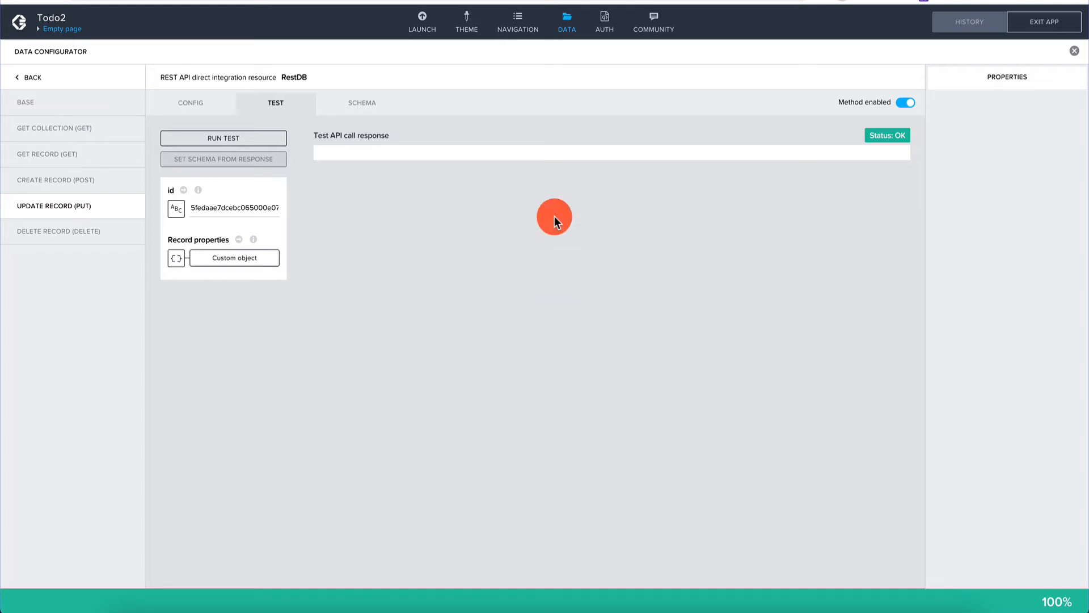
left_click(1074, 57)
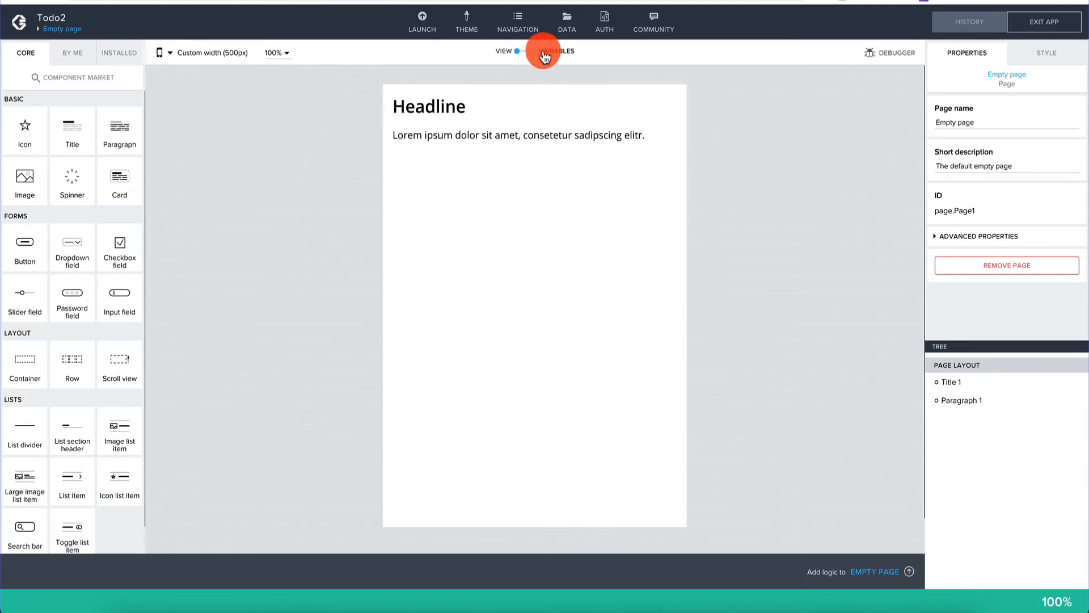
Add a data variable from the RestDB resource to the empty page
left_click(532, 57)
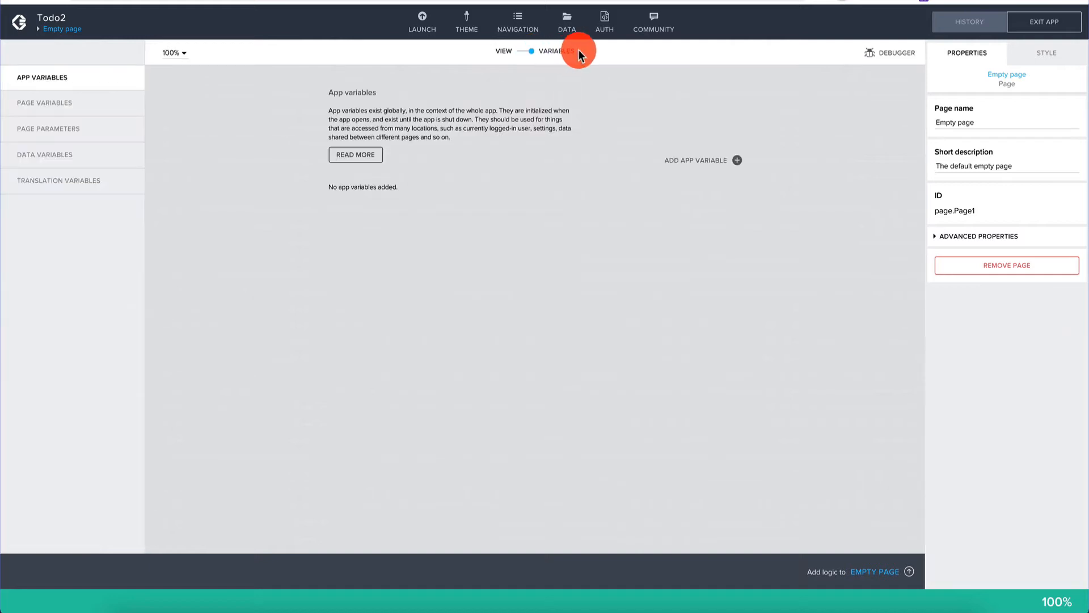
left_click(525, 56)
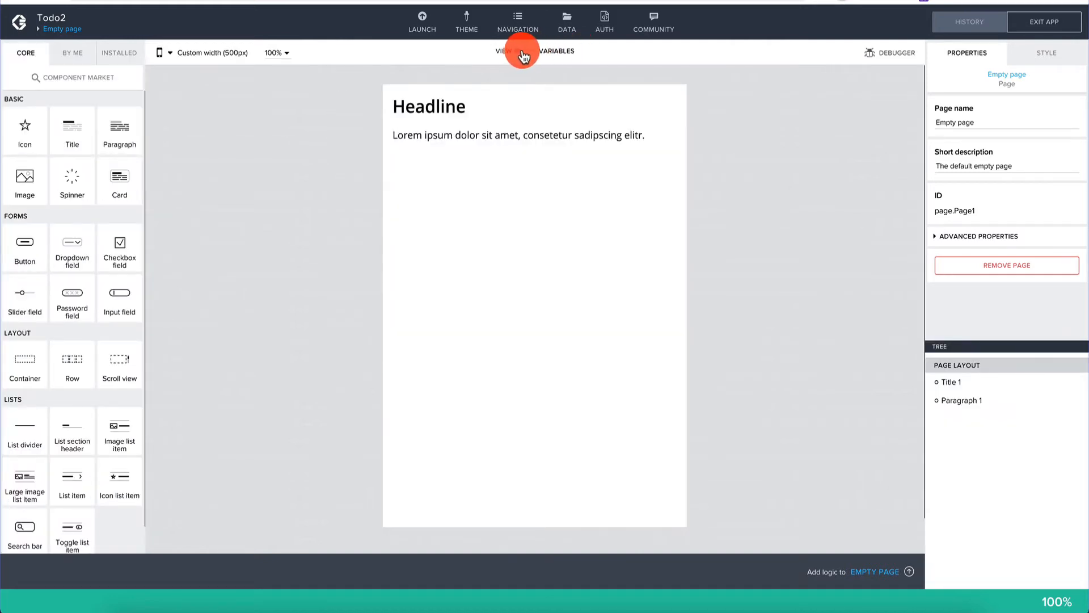
left_click(527, 54)
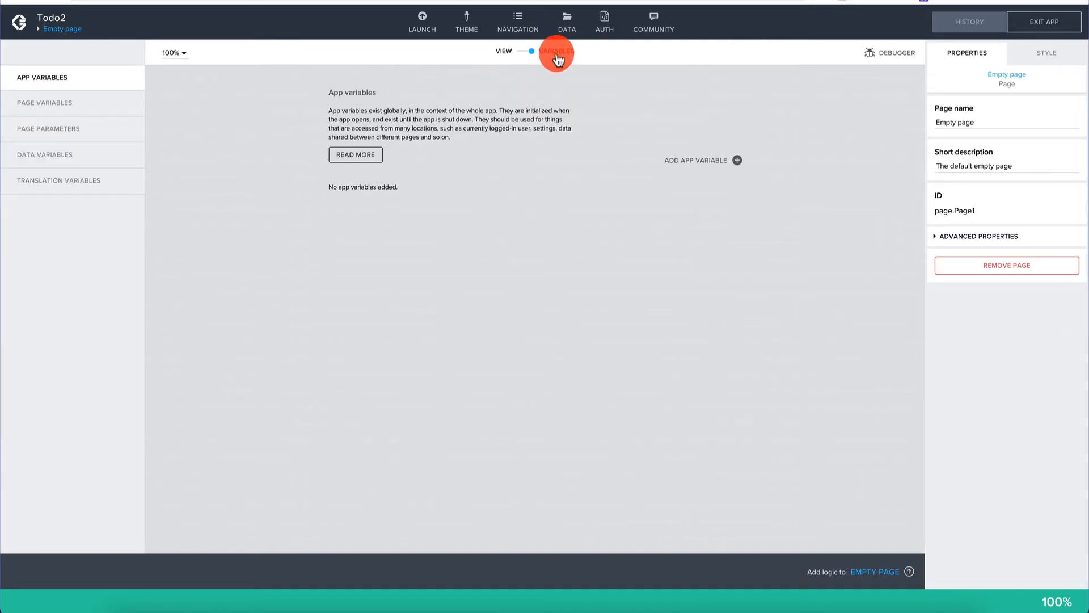
left_click(61, 154)
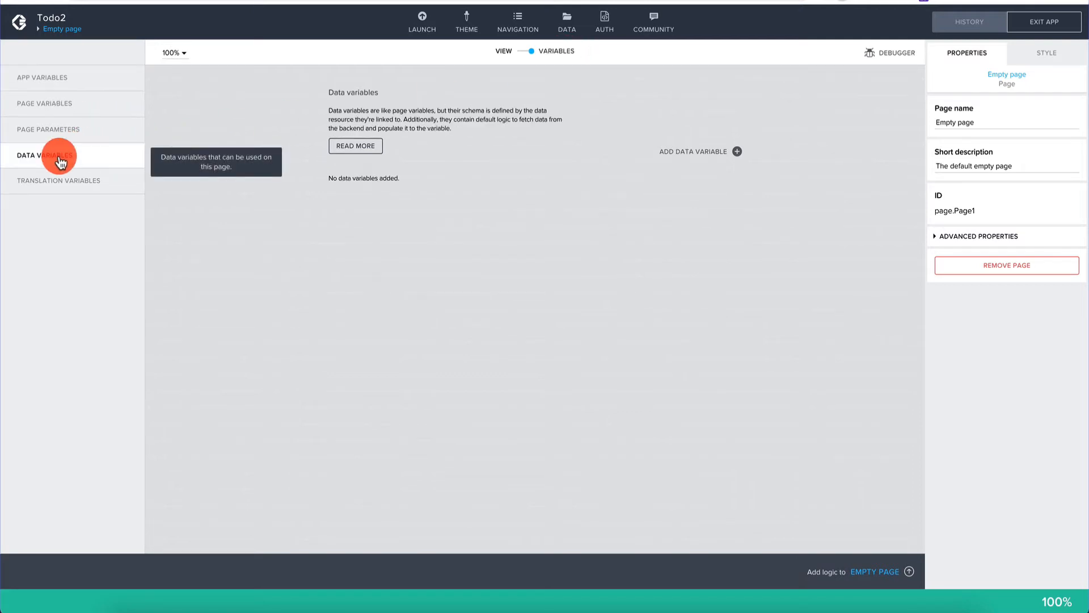
left_click(737, 151)
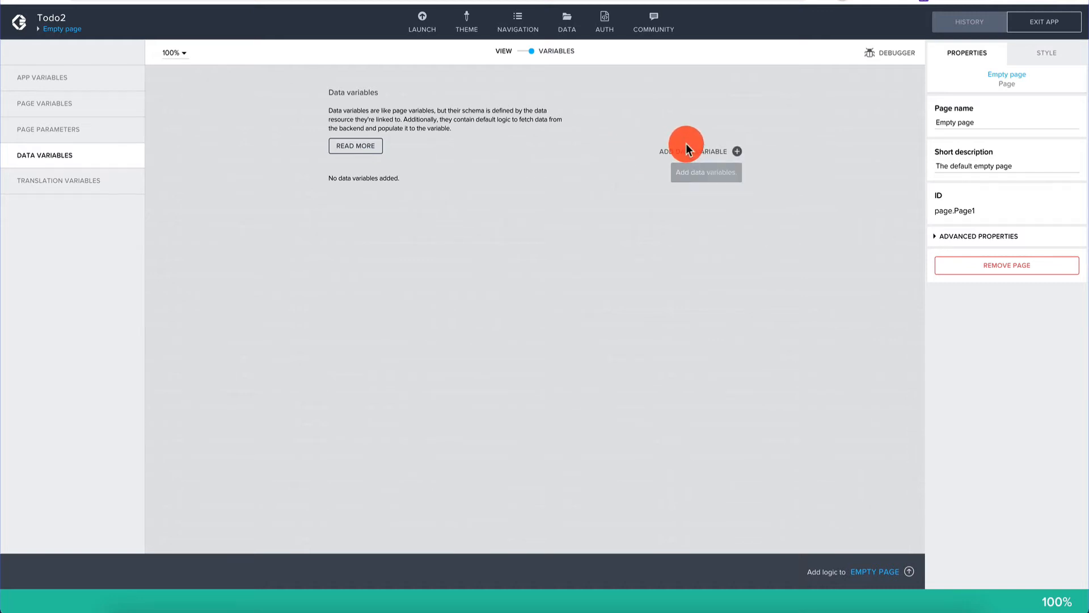
left_click(686, 151)
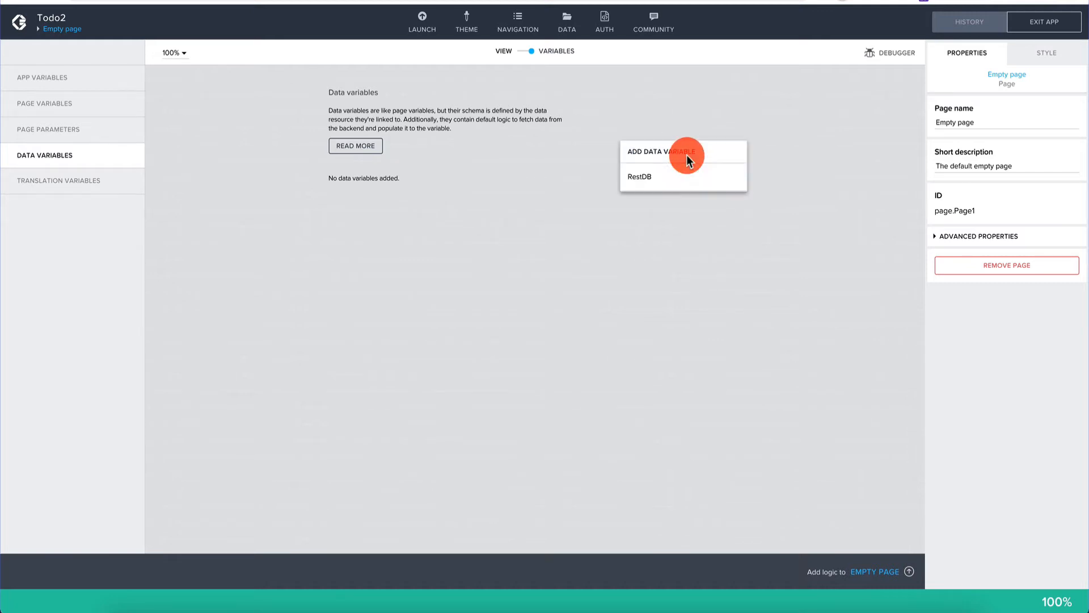
left_click(679, 183)
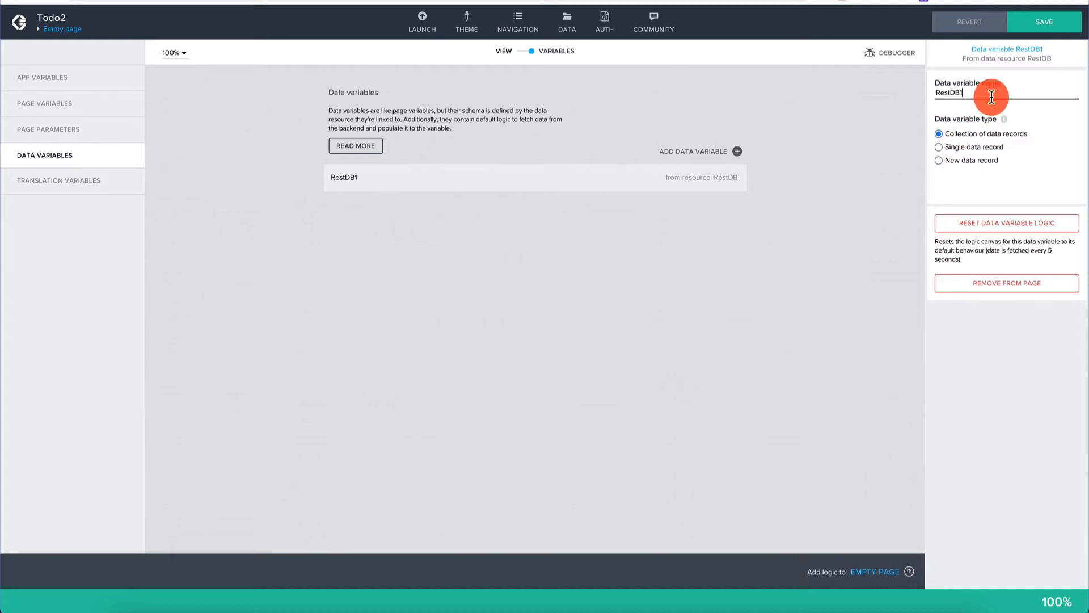
Rename the collection data variable as RestDB1-Collection and save the app
type("-Si")
key("BackSpace")
key("BackSpace")
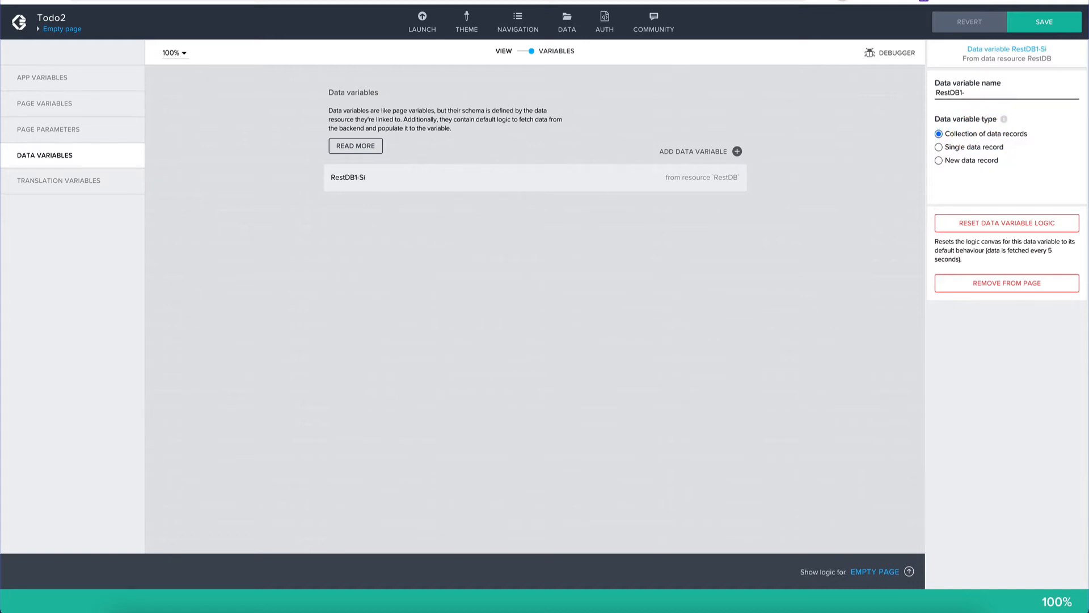
left_click(794, 257)
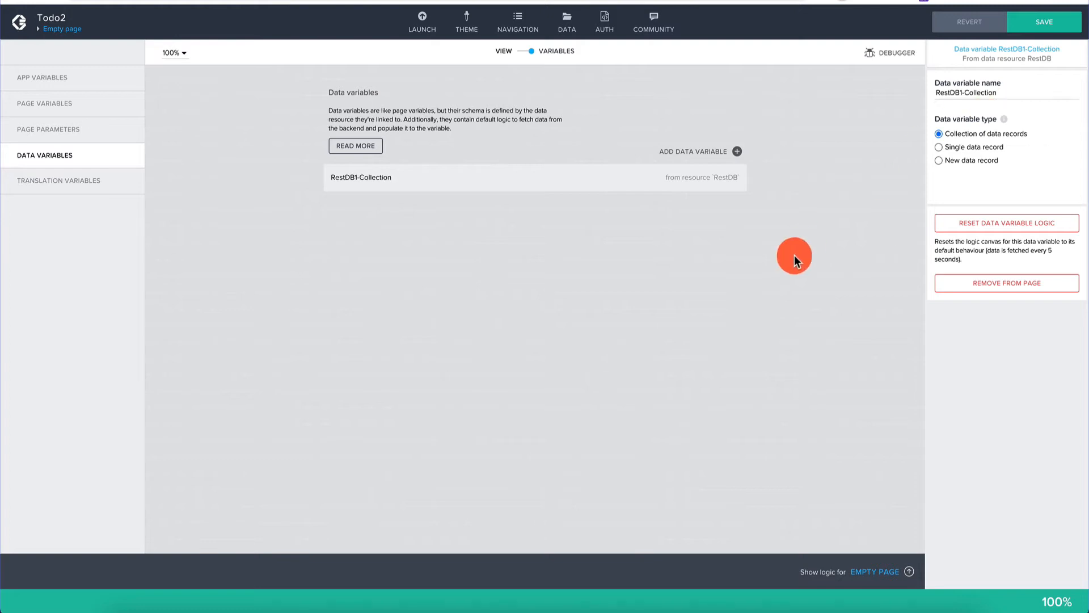
left_click(1035, 20)
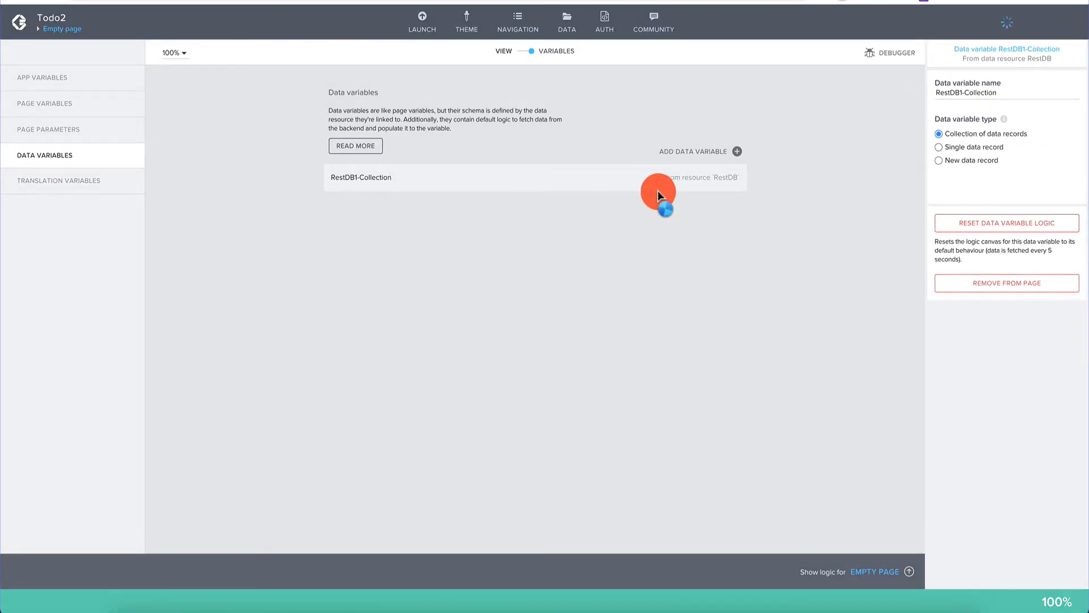
Add a second RestDB data variable of type Single data record, name it RestDB1-Single, and save the app
left_click(711, 156)
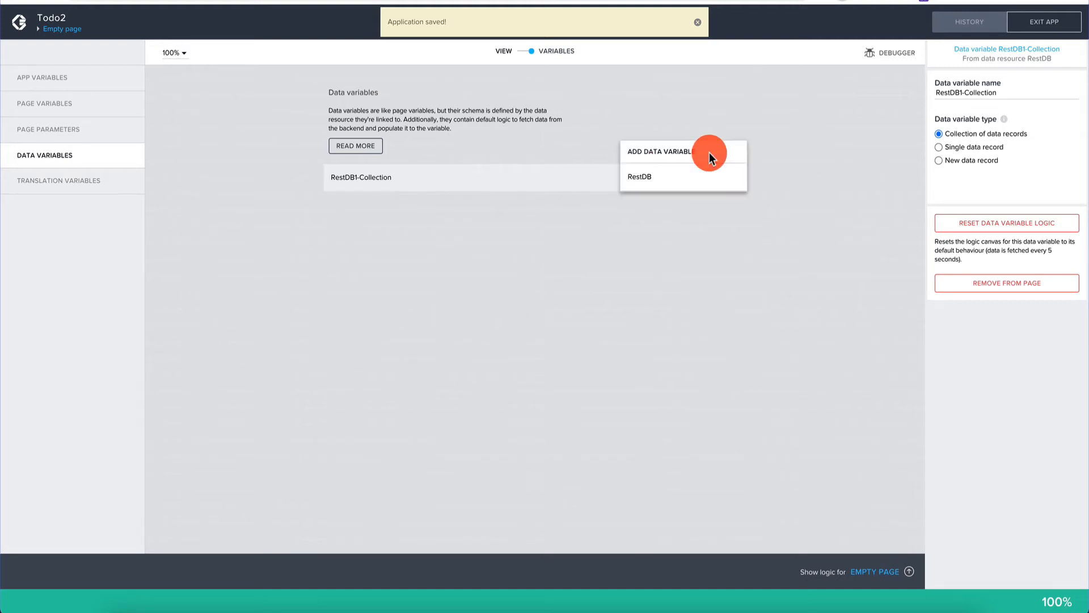
left_click(688, 177)
left_click(959, 148)
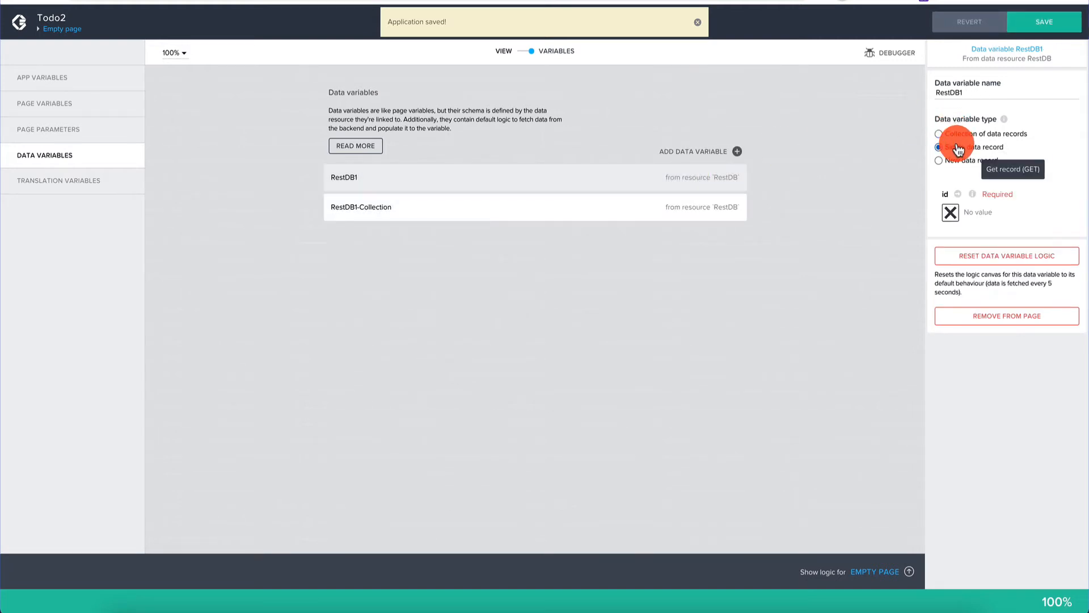
left_click(1005, 84)
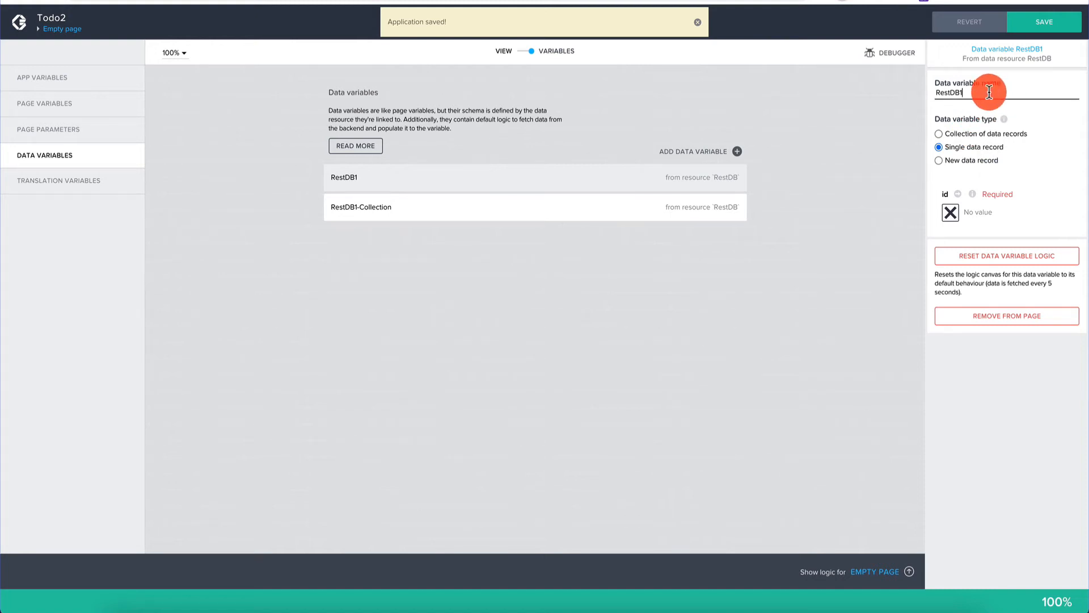
type("-Single")
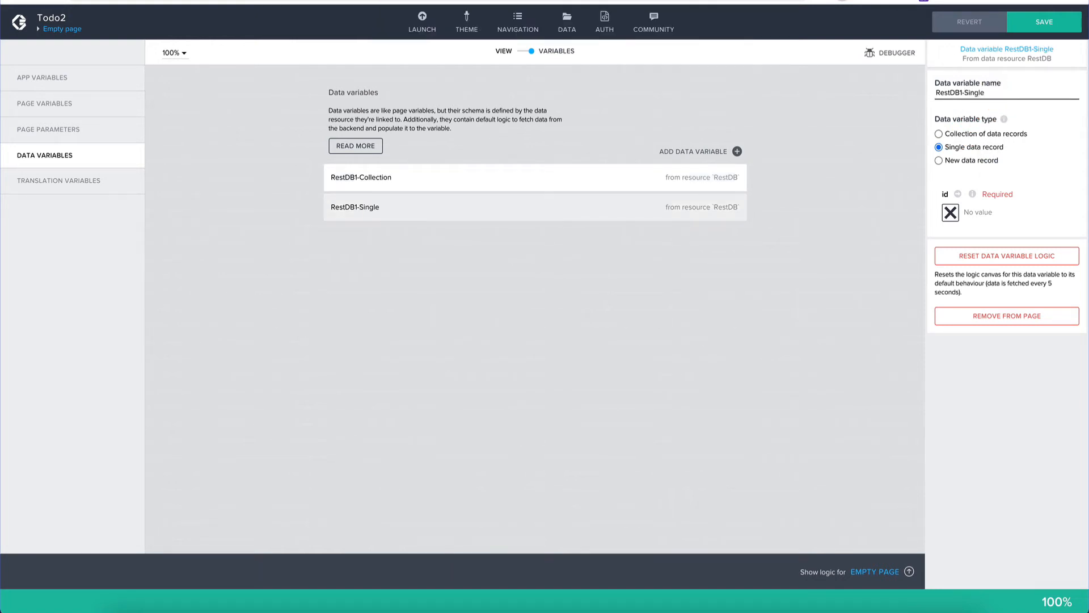
left_click(1051, 23)
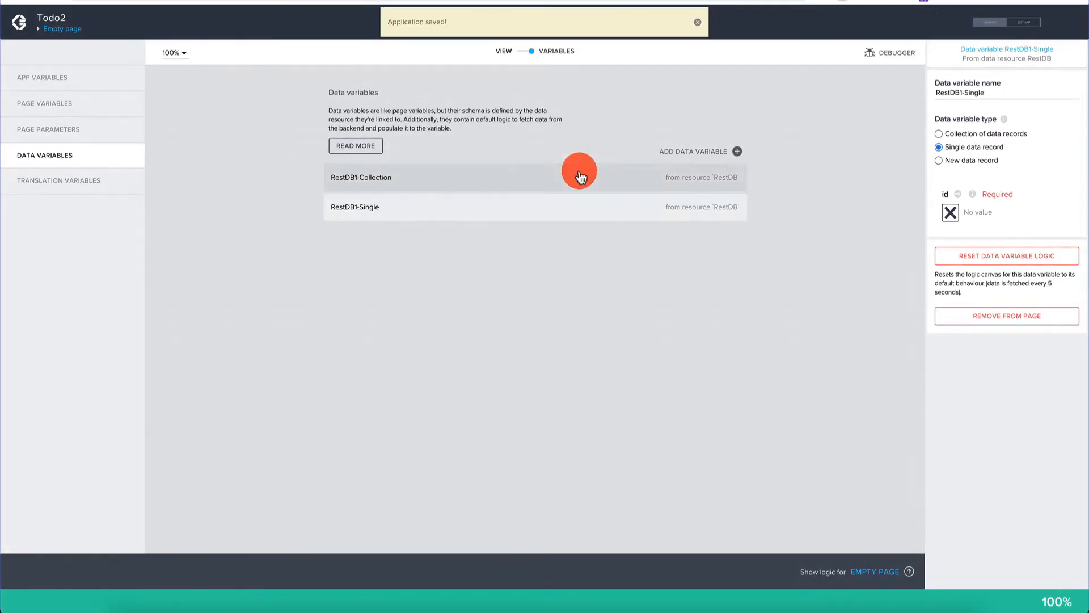
left_click(580, 102)
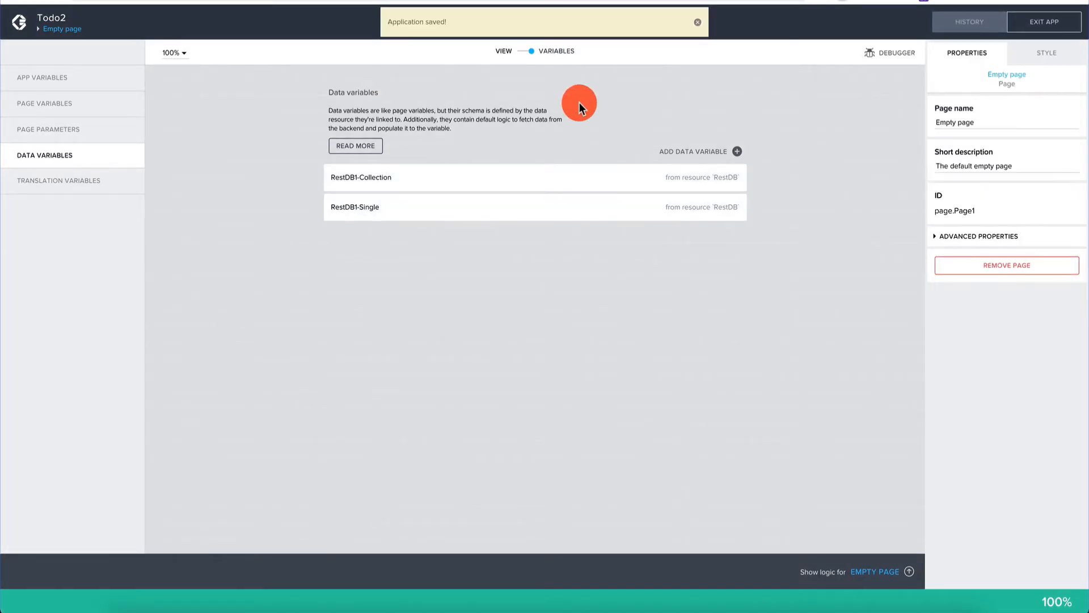
Delete the Headline title component from the page layout
left_click(523, 56)
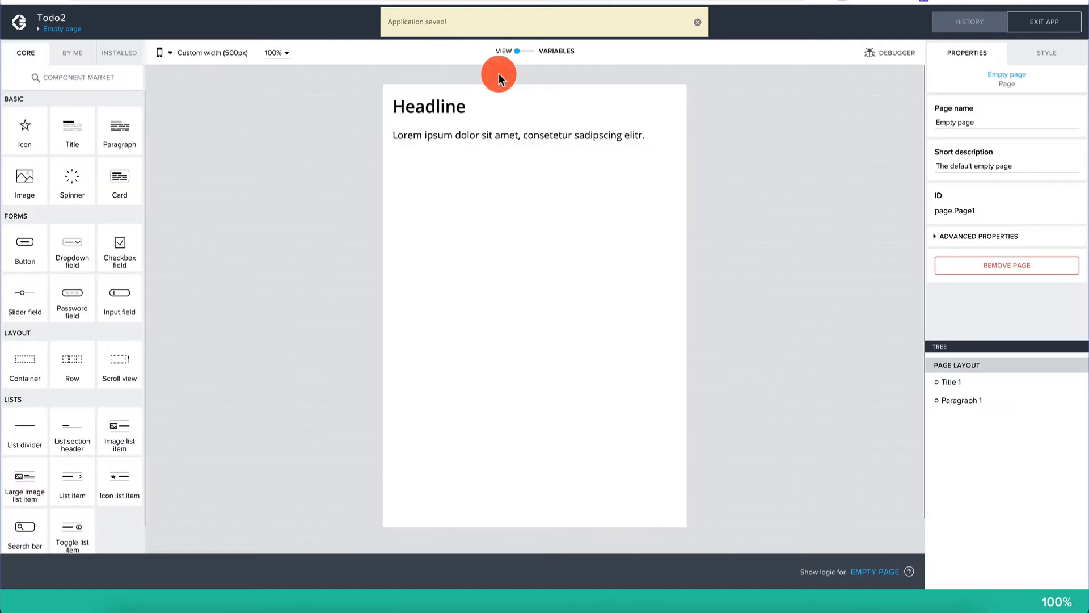
left_click(443, 116)
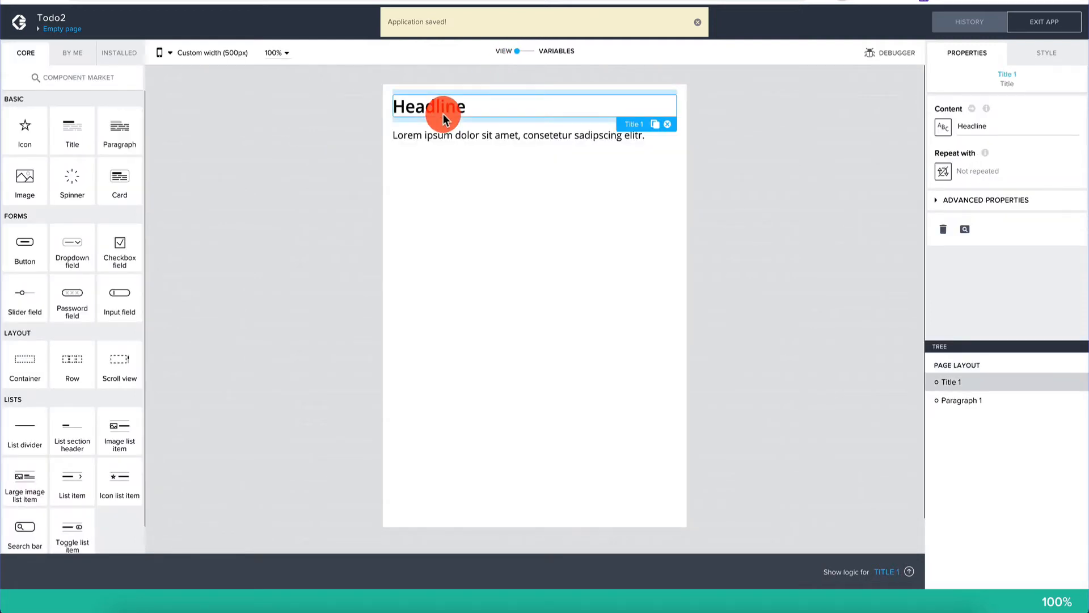
left_click(667, 124)
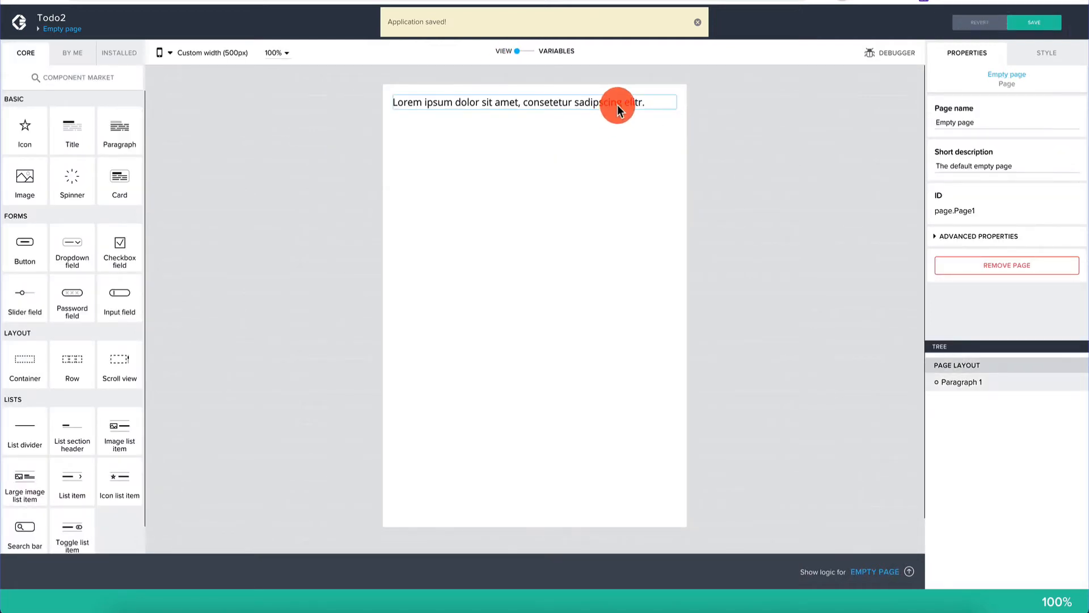
Delete the Lorem ipsum paragraph component from the page layout
left_click(618, 104)
left_click(666, 118)
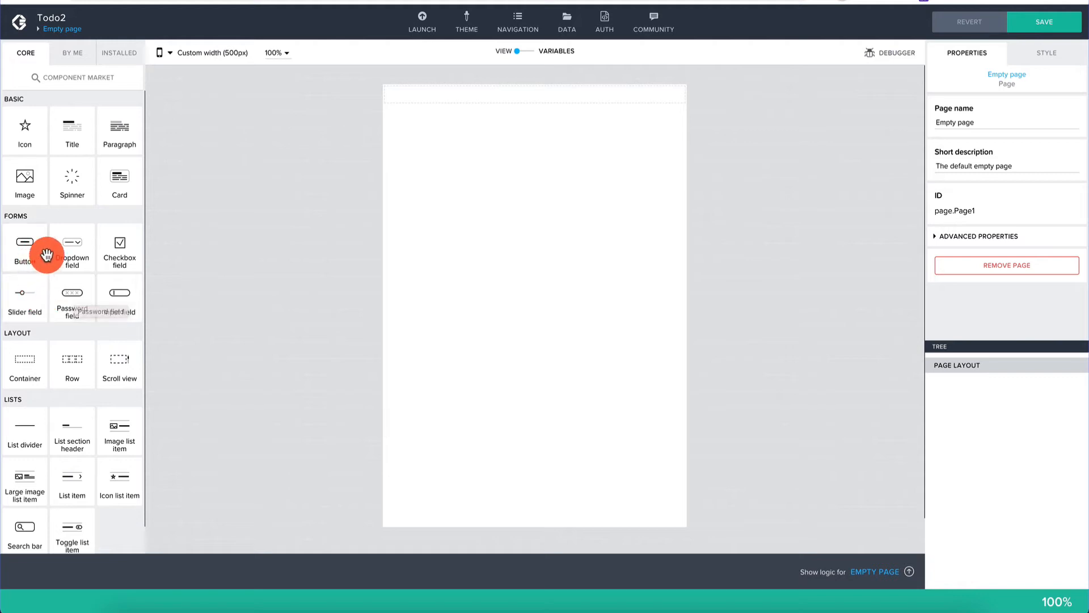
Add an input field component at the top of the empty page
scroll(71, 312, "down", 1)
scroll(70, 312, "up", 1)
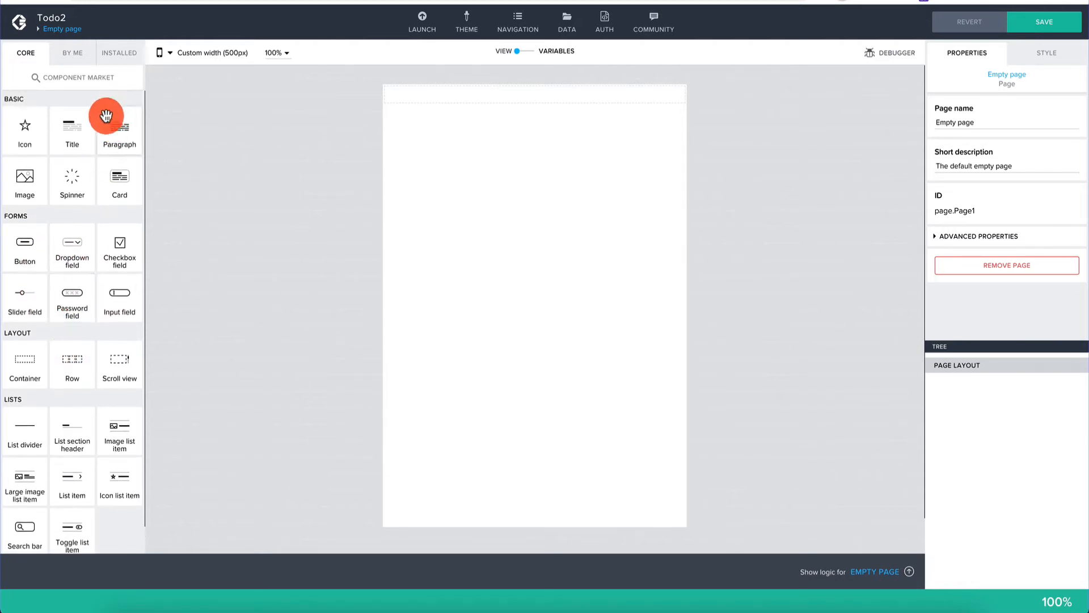
scroll(56, 232, "down", 1)
scroll(97, 222, "up", 1)
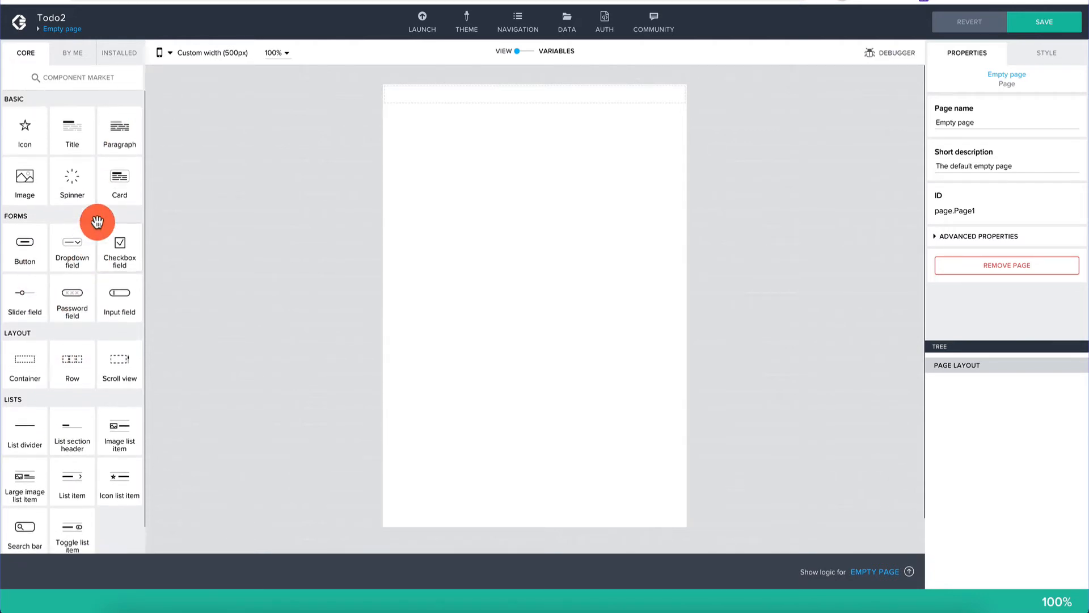
left_click_drag(108, 304, 419, 115)
left_click_drag(418, 114, 494, 110)
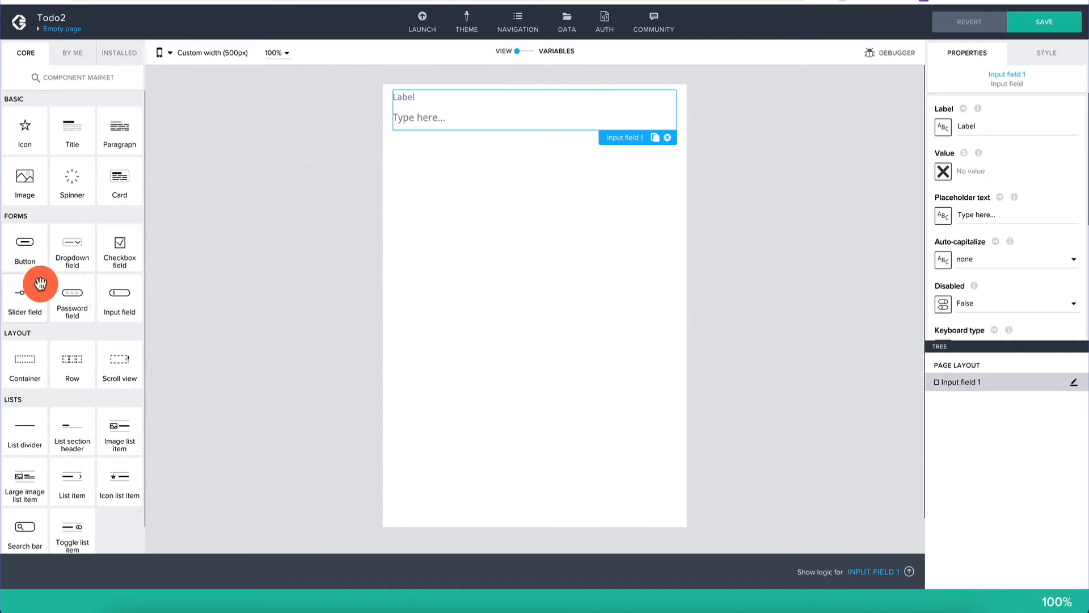
Add a container to the page and place the input field inside it
left_click_drag(29, 253, 75, 335)
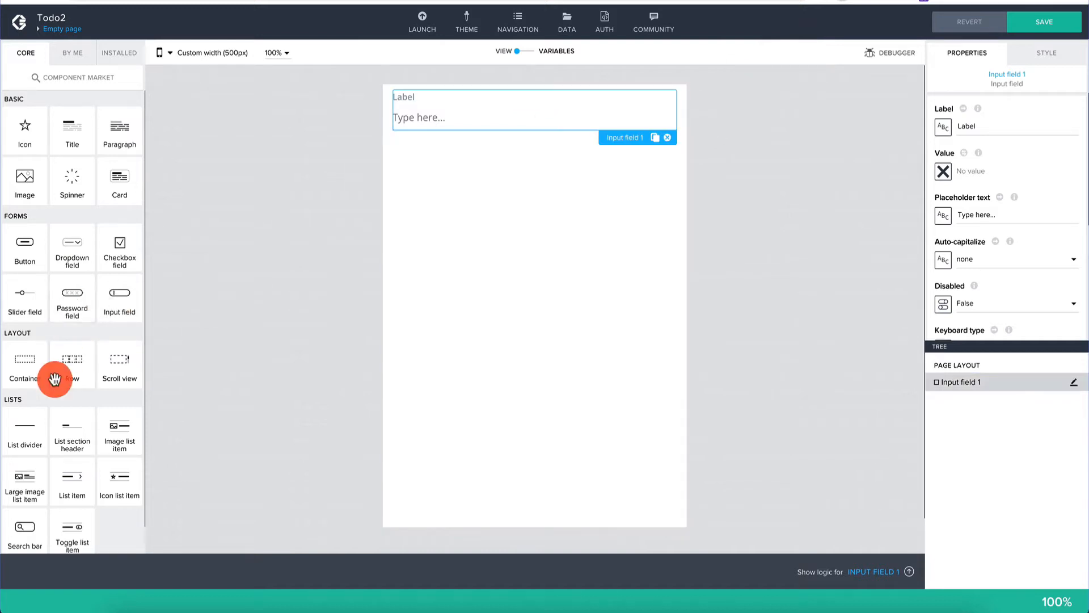
left_click_drag(24, 372, 497, 151)
left_click_drag(462, 99, 428, 139)
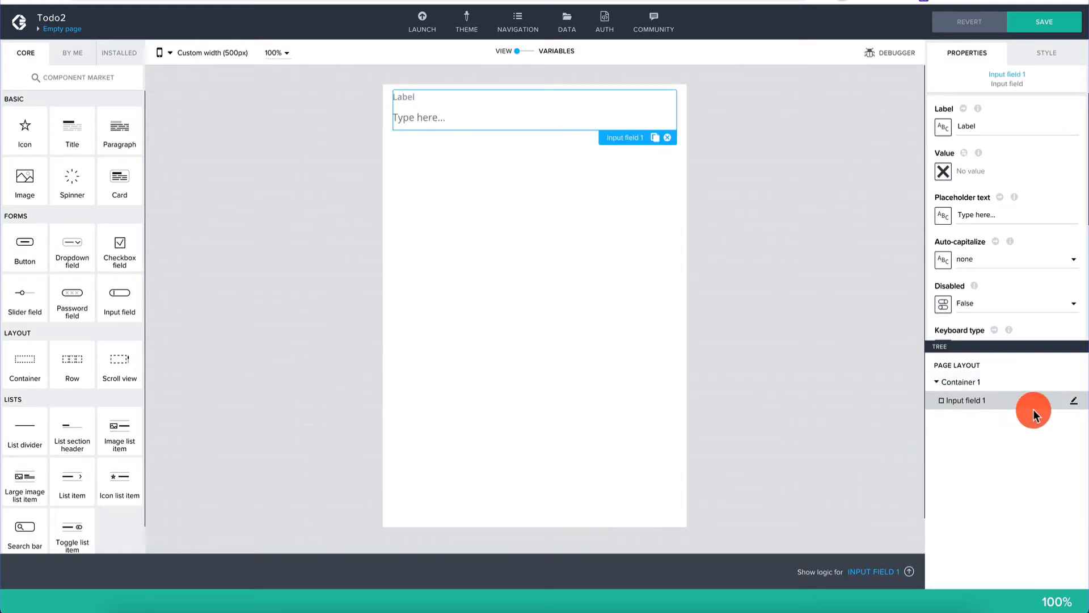
Set the input field's container to a horizontal layout with its content justified with space between
left_click(991, 383)
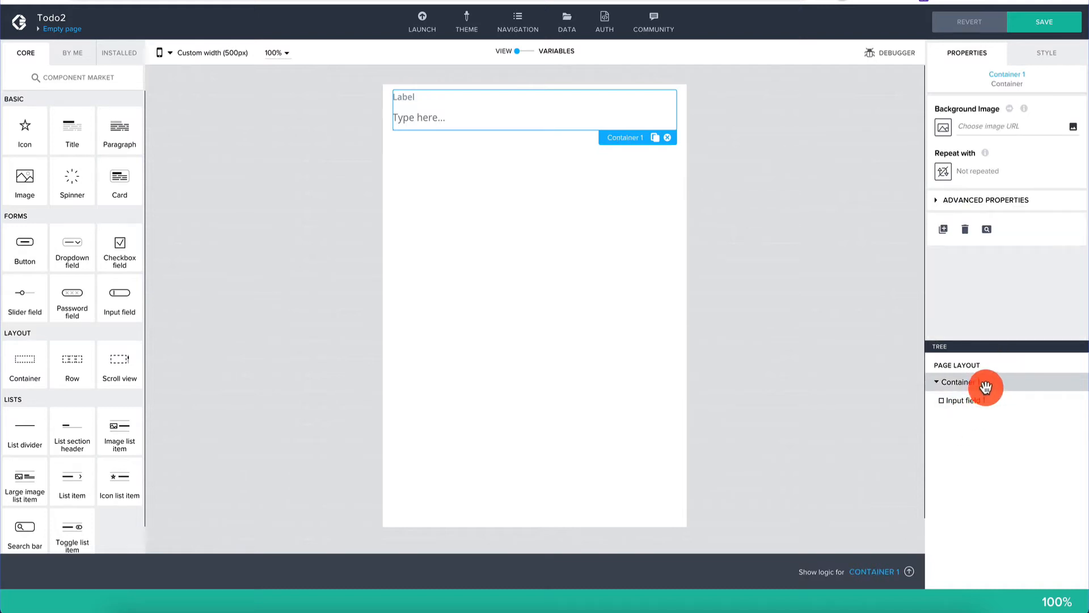
left_click(1056, 57)
left_click(964, 169)
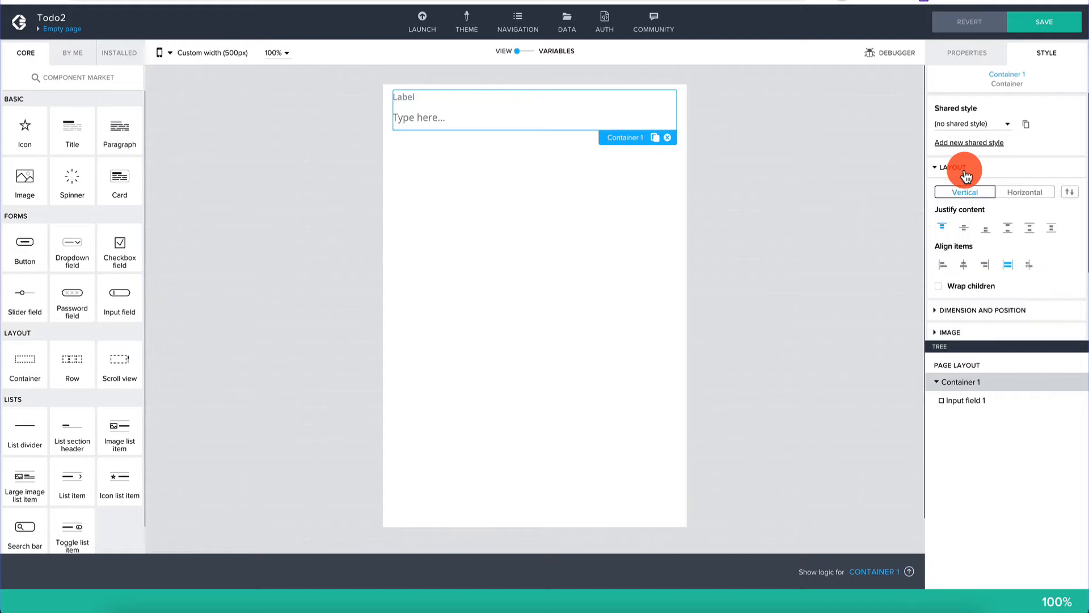
left_click(1020, 195)
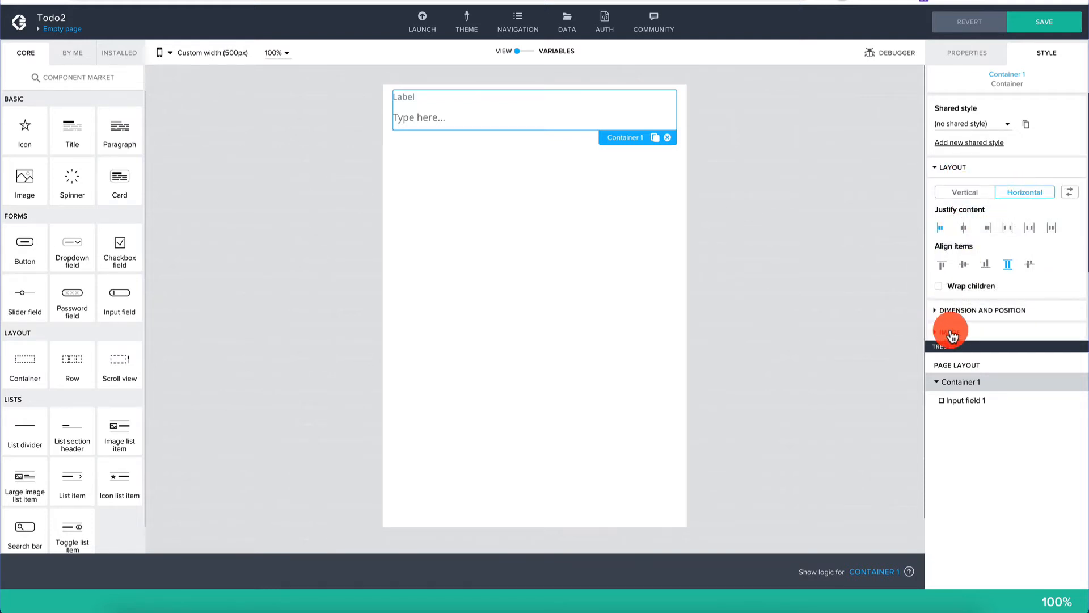
left_click(1008, 230)
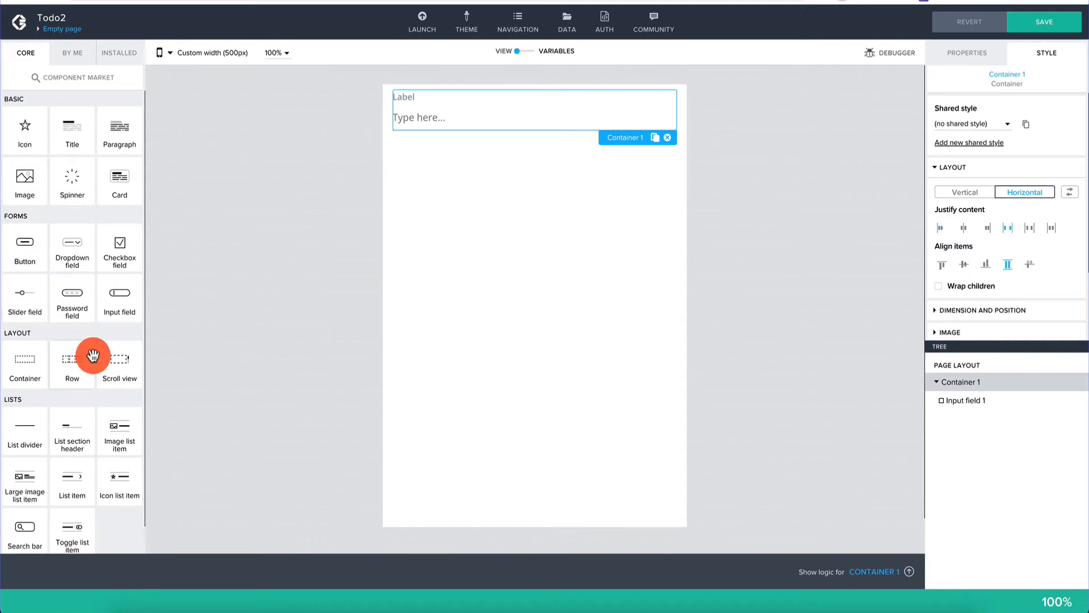
Add a button beside the input field inside the container and label it "Add New Item"
left_click_drag(25, 243, 615, 104)
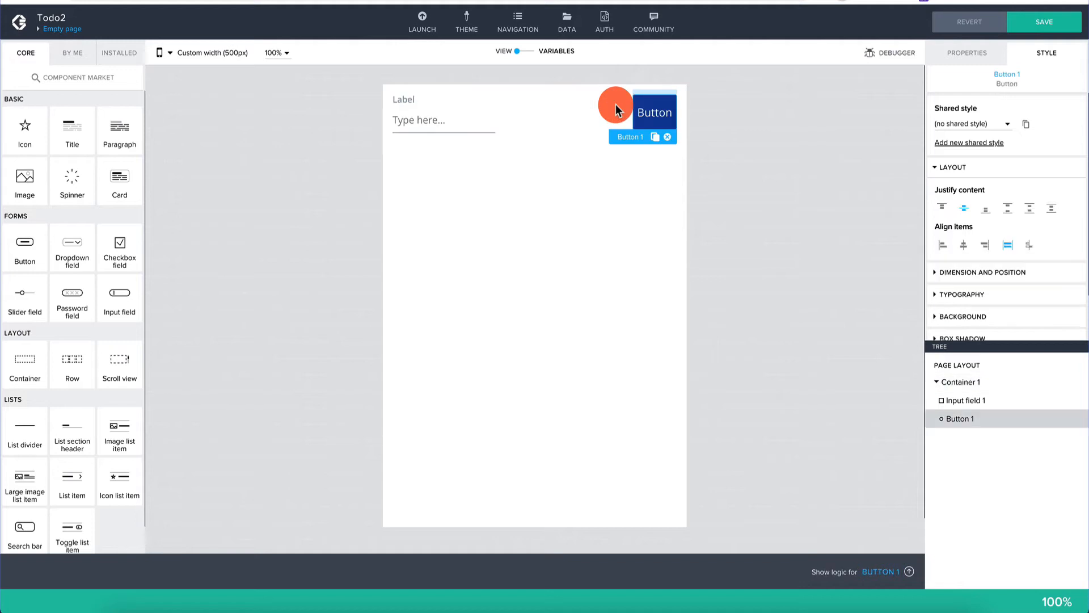
left_click(578, 168)
left_click(652, 109)
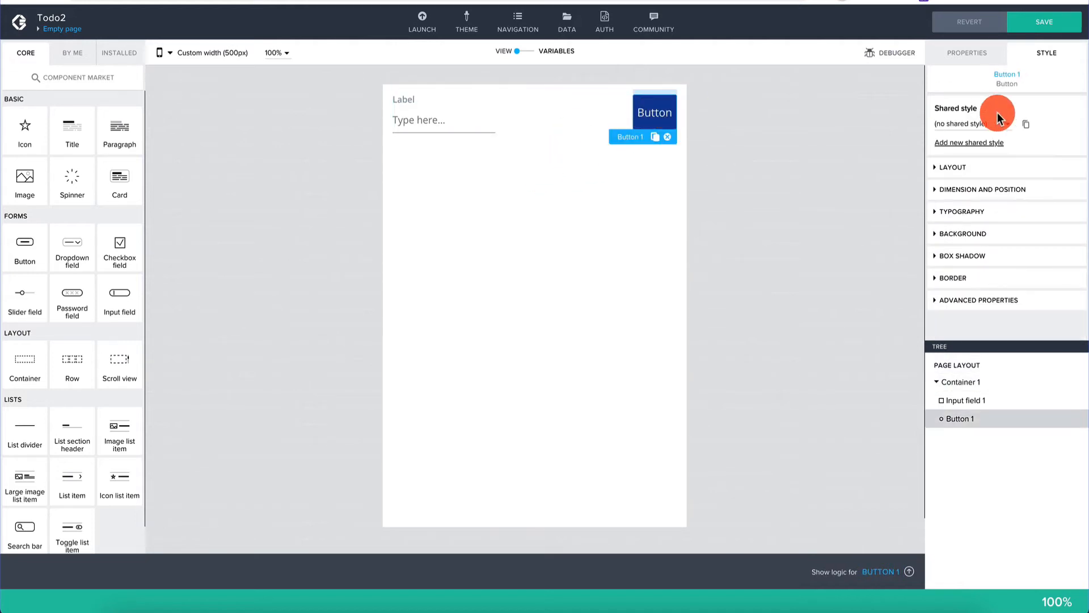
left_click(967, 52)
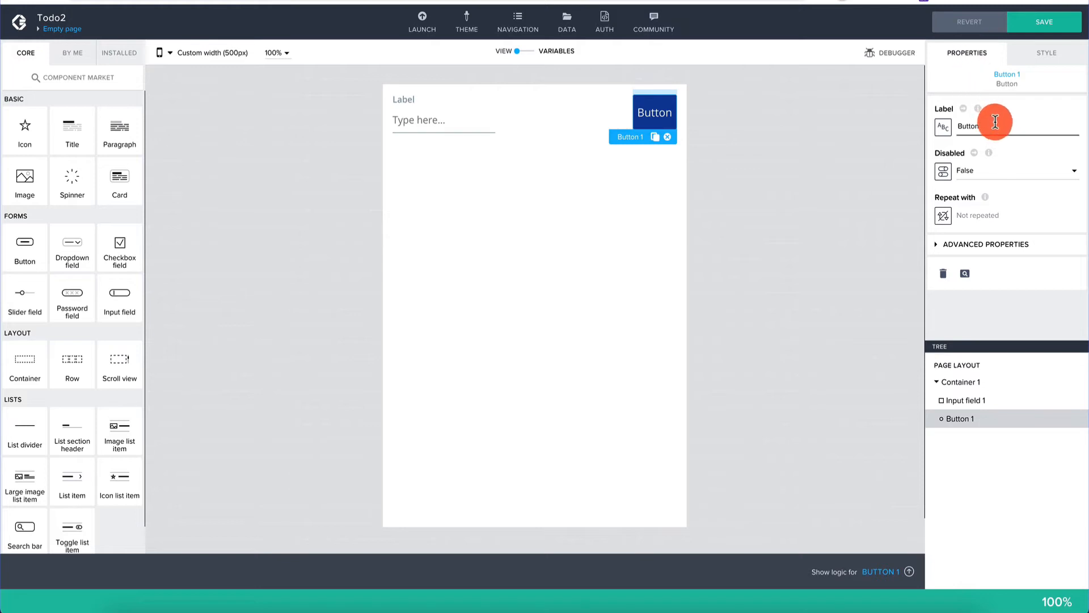
type("Add")
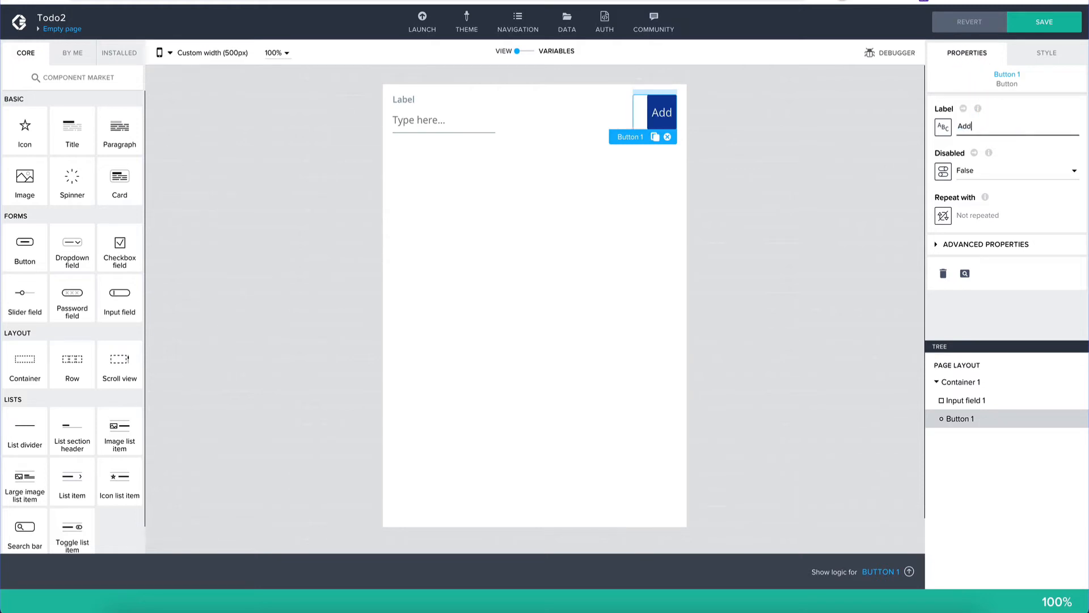
type(" New Item")
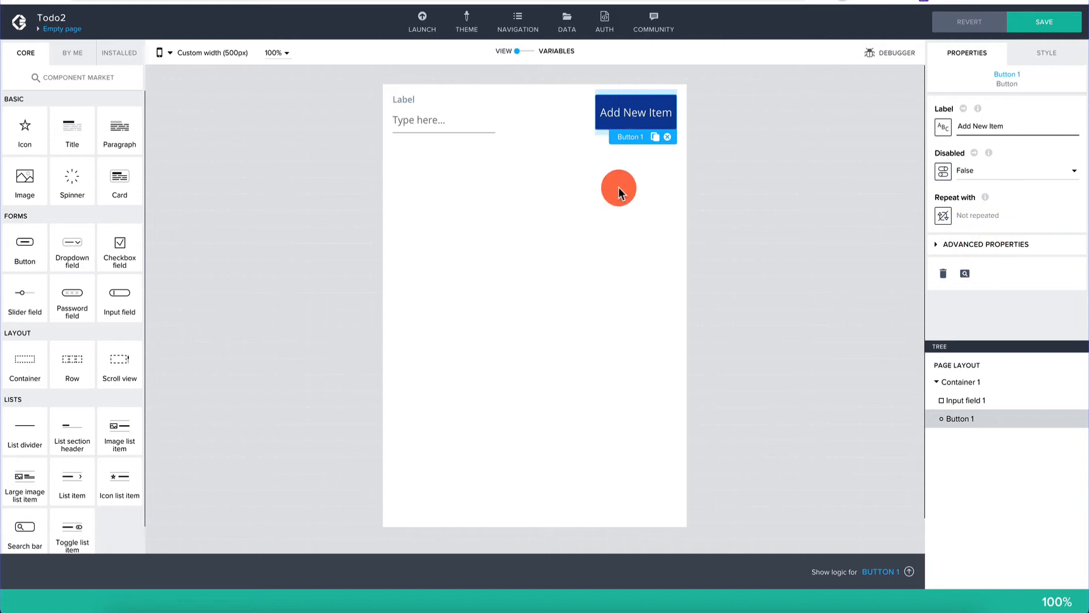
left_click(423, 128)
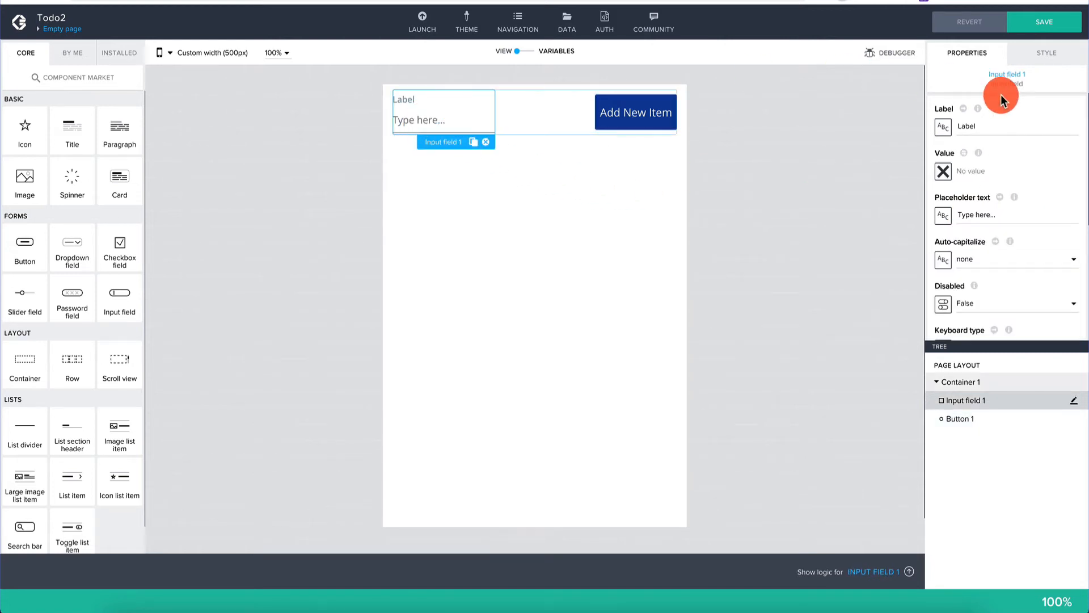
left_click(532, 236)
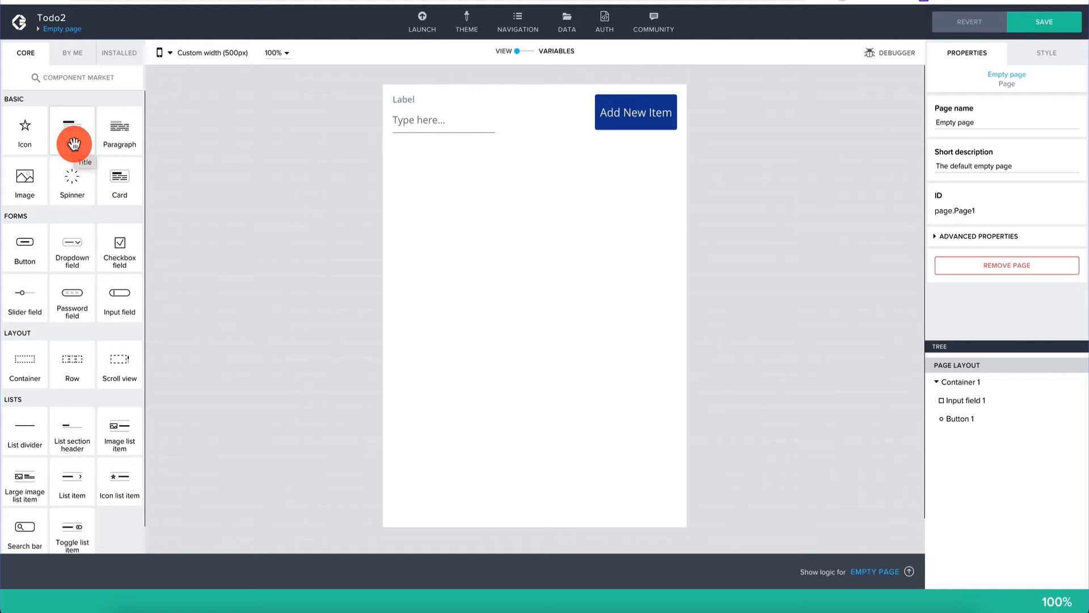
Add a title component below the input row and set its content to "To do items"
left_click_drag(74, 143, 552, 211)
left_click(1031, 126)
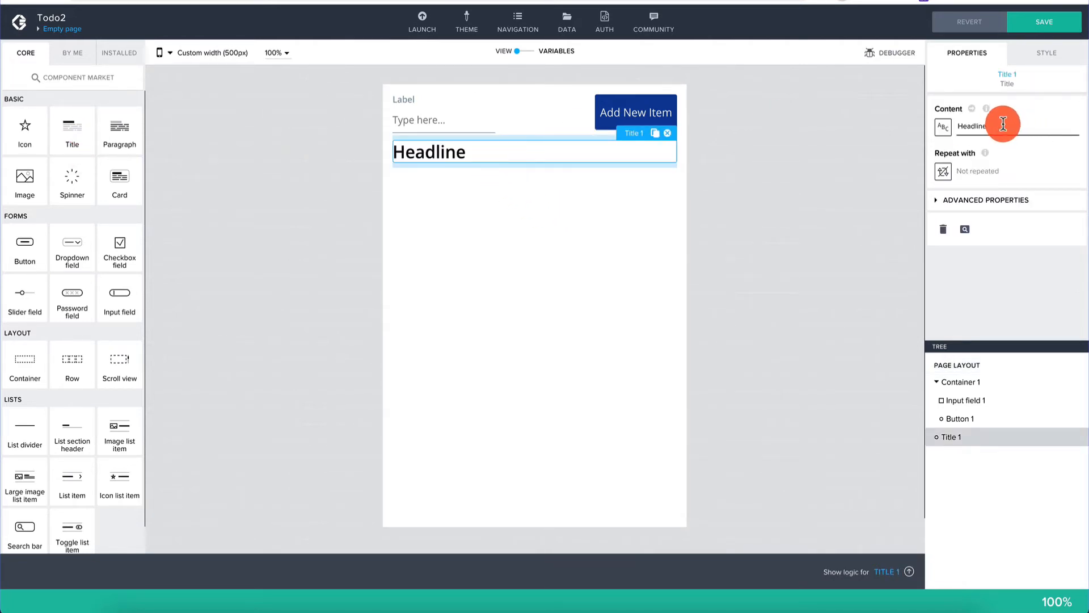
double_click(1003, 124)
type("To do i")
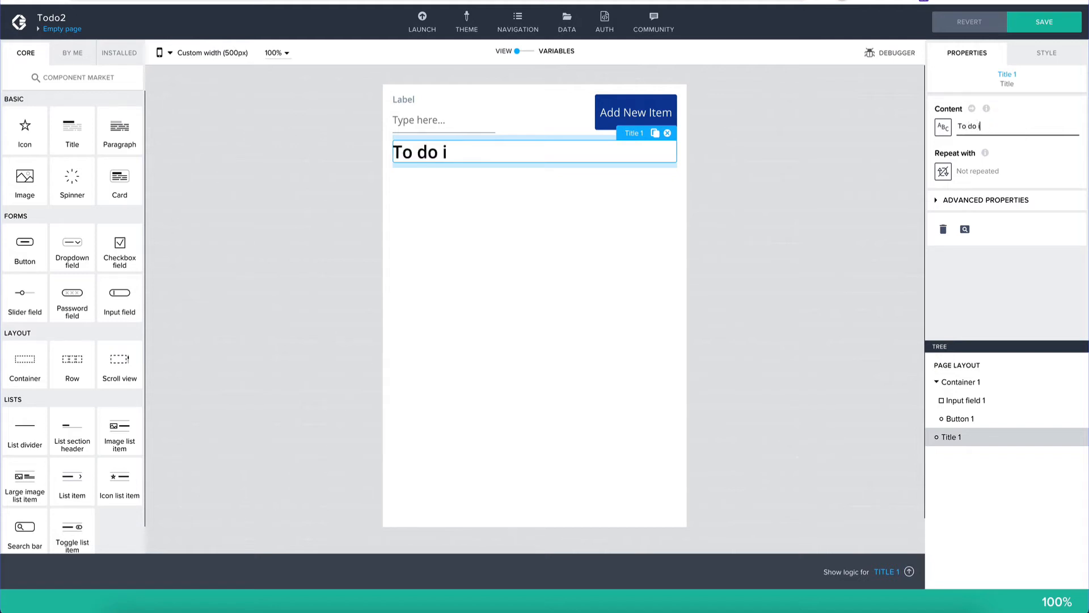
type("tems")
left_click(538, 200)
Add a second container below the "To do items" title and place a paragraph and a checkbox field inside it
left_click_drag(37, 355, 493, 200)
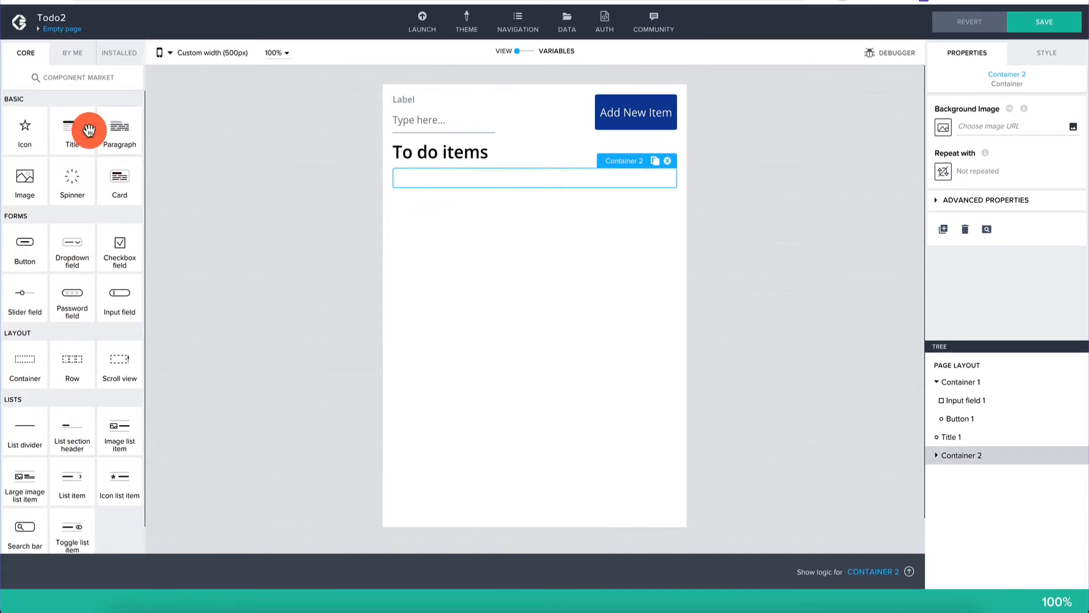
left_click_drag(118, 135, 462, 181)
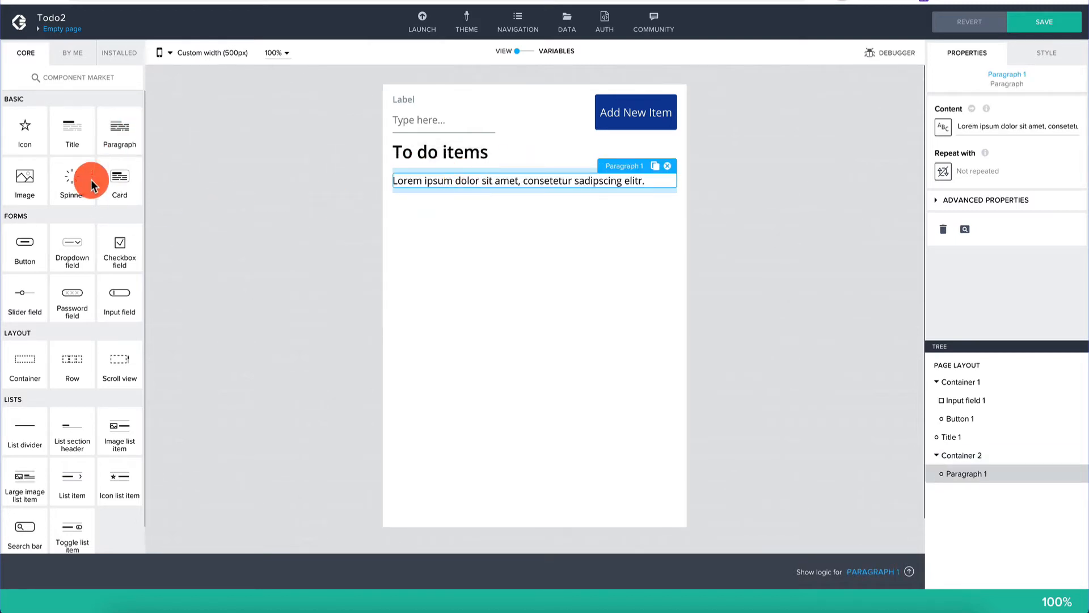
left_click_drag(123, 258, 653, 198)
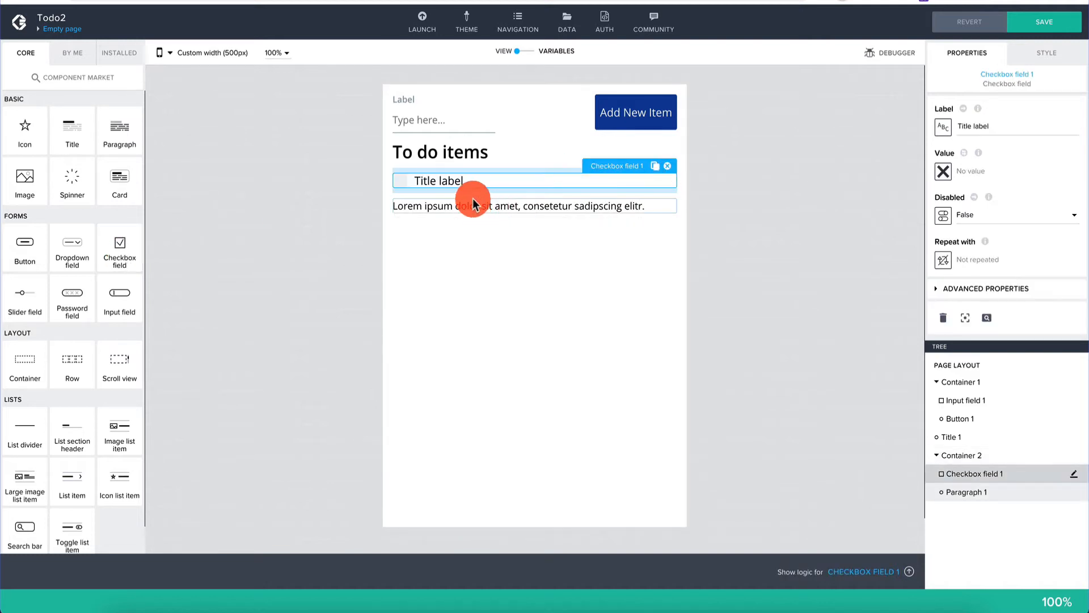
Set the layout of the container holding the checkbox and paragraph to horizontal
left_click(964, 456)
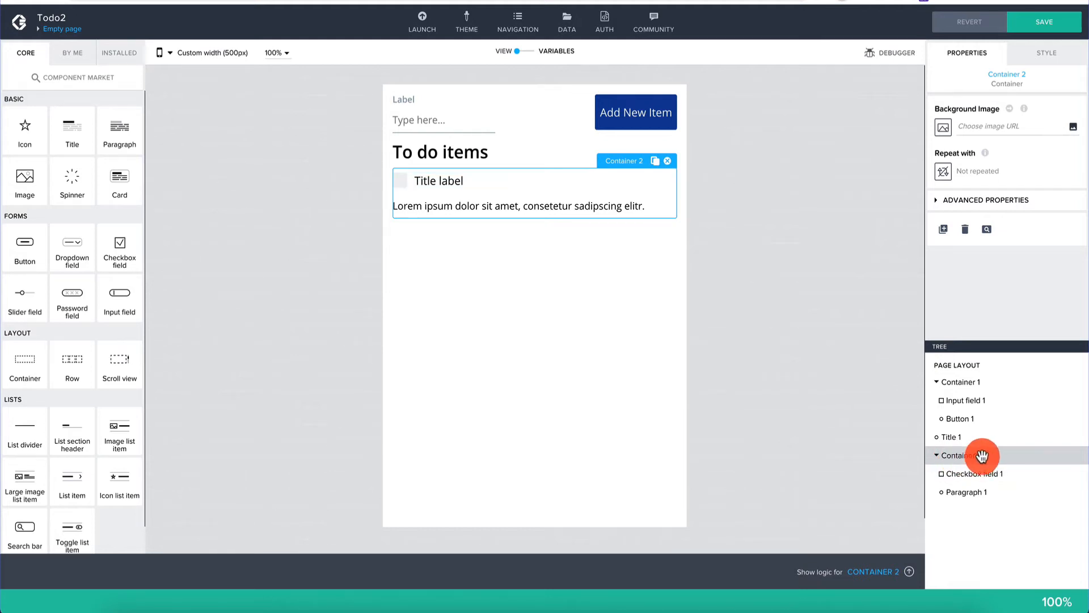
left_click(1056, 55)
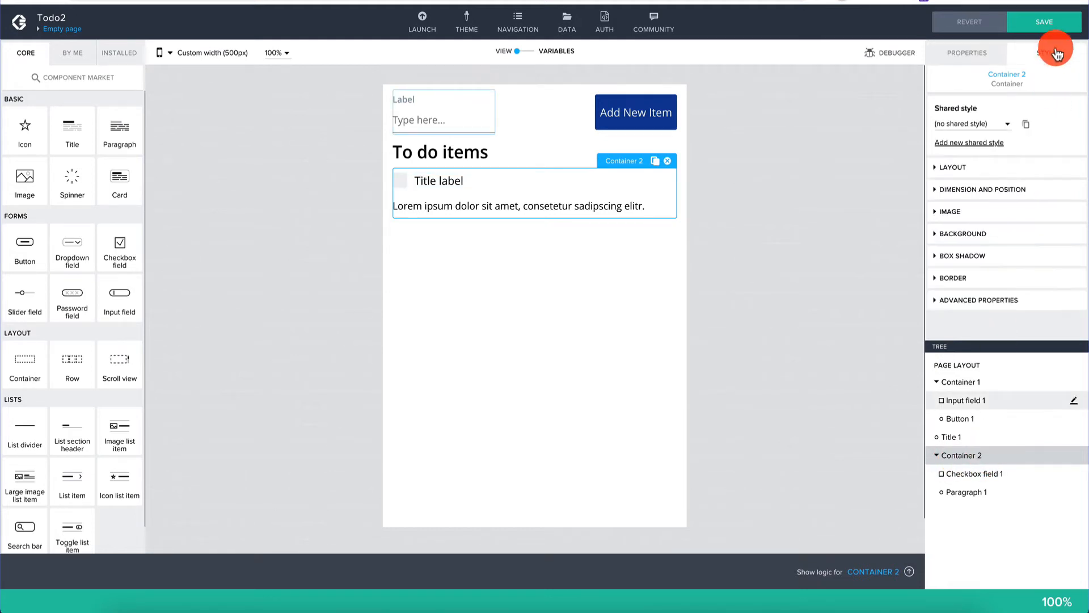
left_click(962, 172)
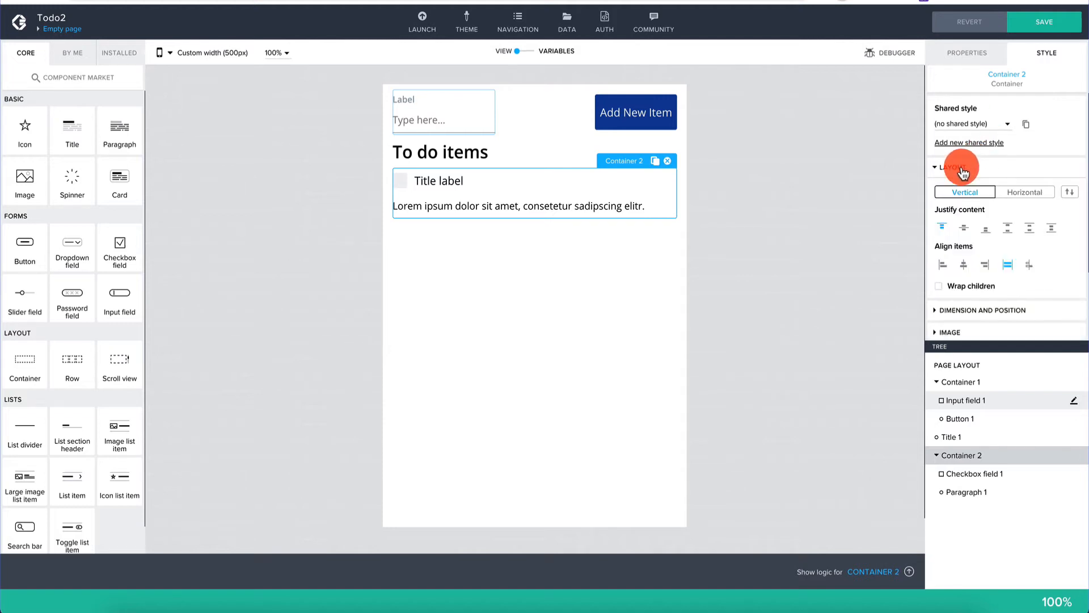
left_click(1018, 193)
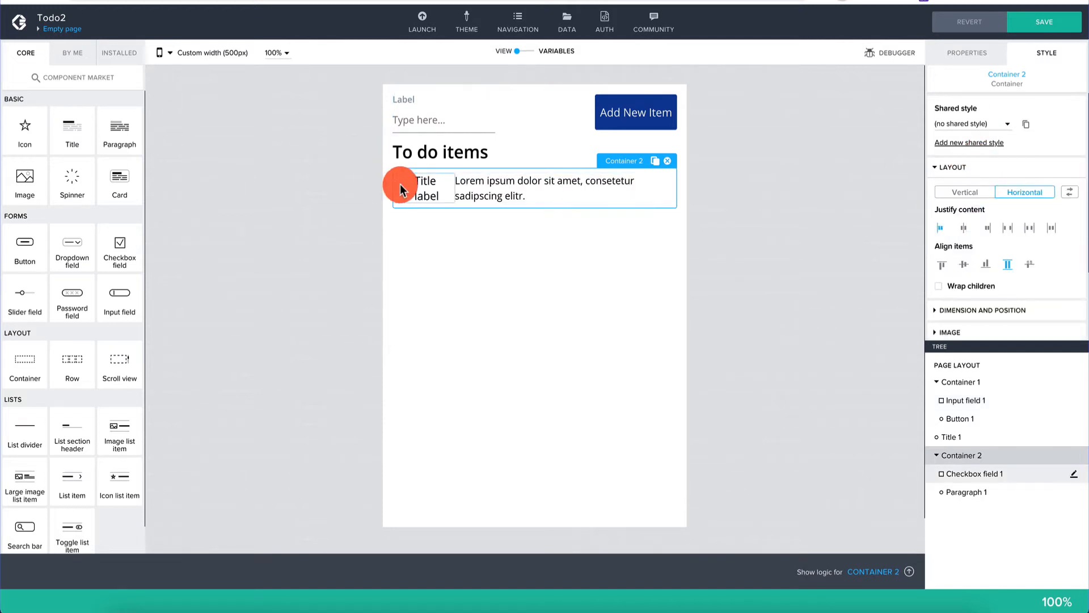
Delete the paragraph beside the checkbox field from the second container
left_click(438, 195)
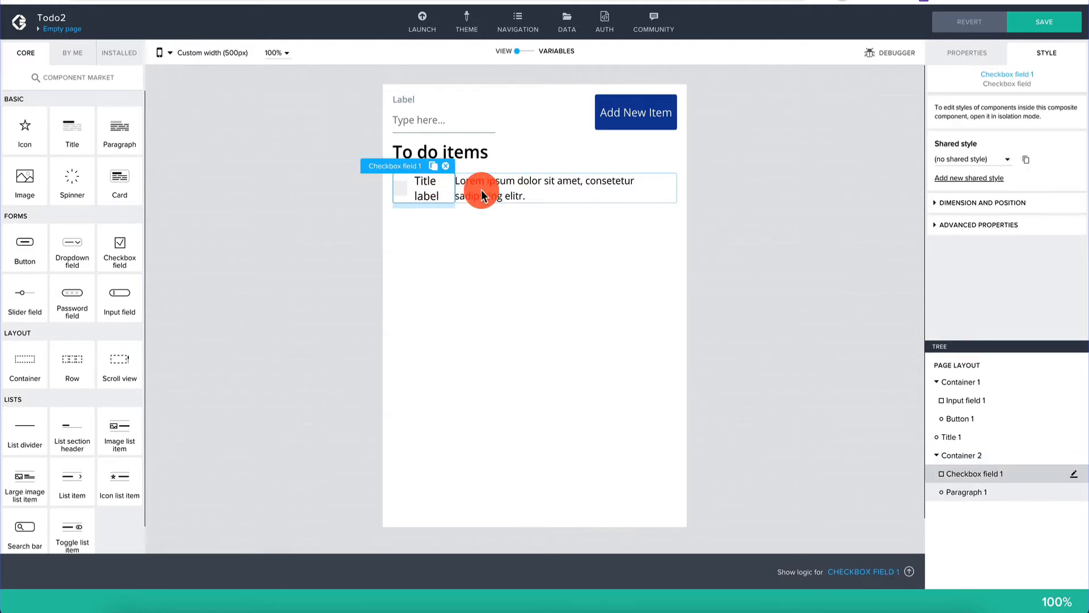
left_click(513, 188)
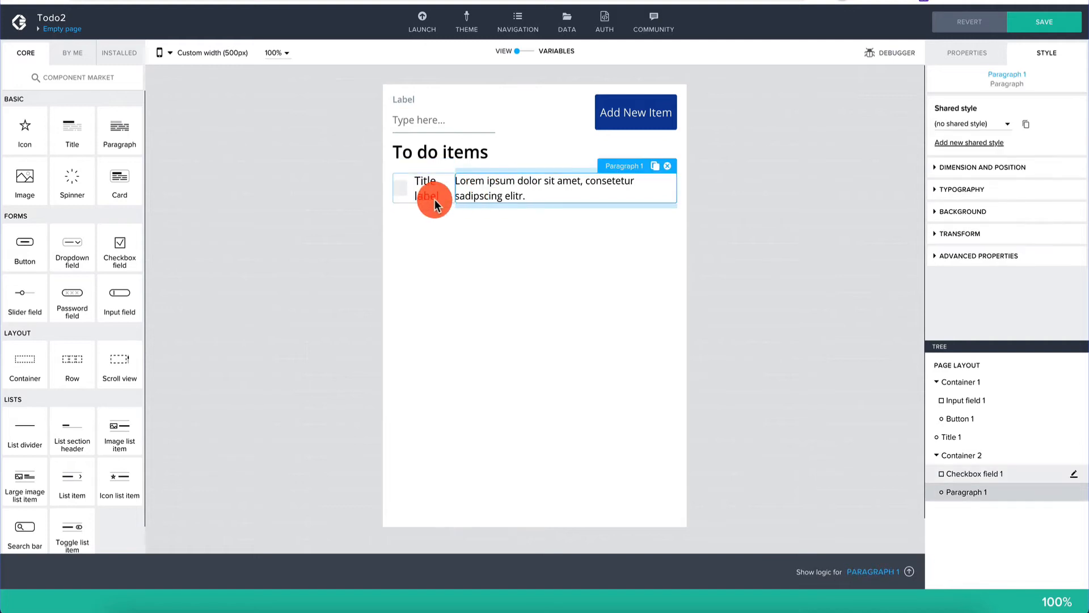
key("Delete")
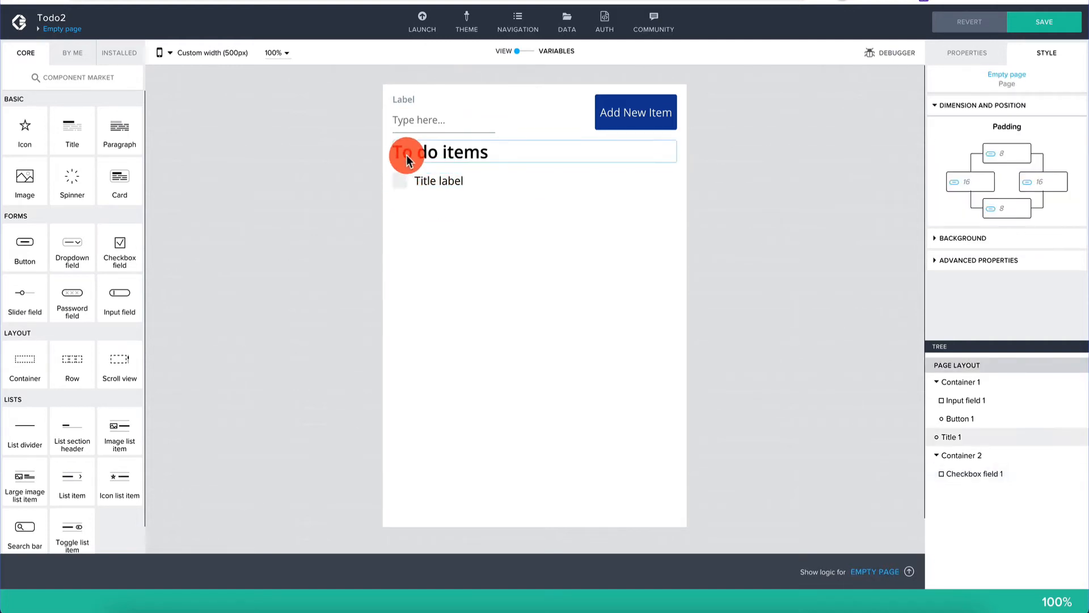
Add a second title component below the checkbox container and place a duplicate of that container beneath the title
left_click(469, 173)
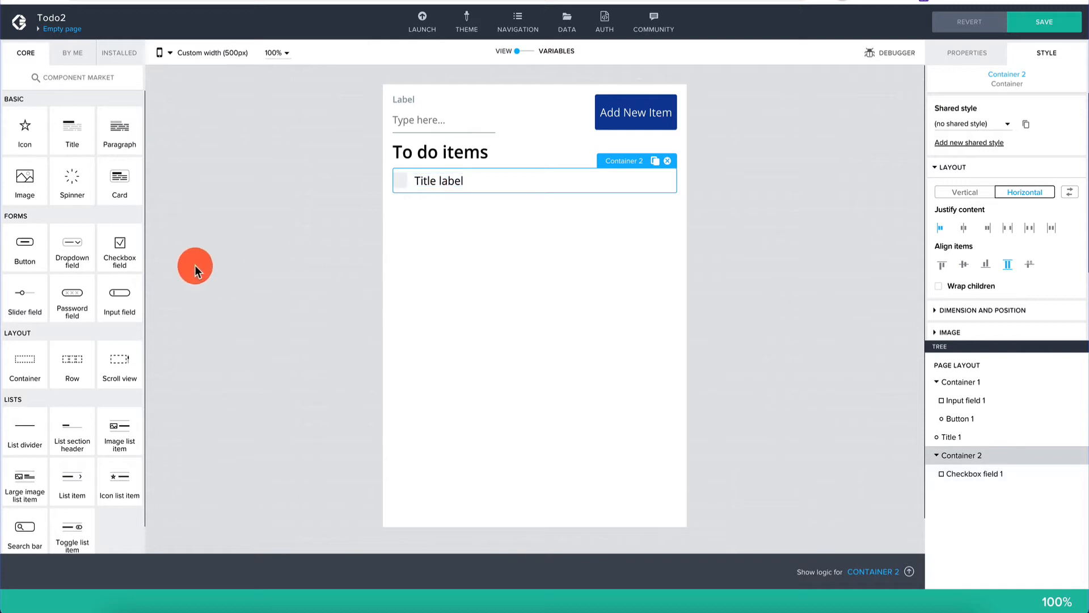
left_click_drag(69, 127, 473, 217)
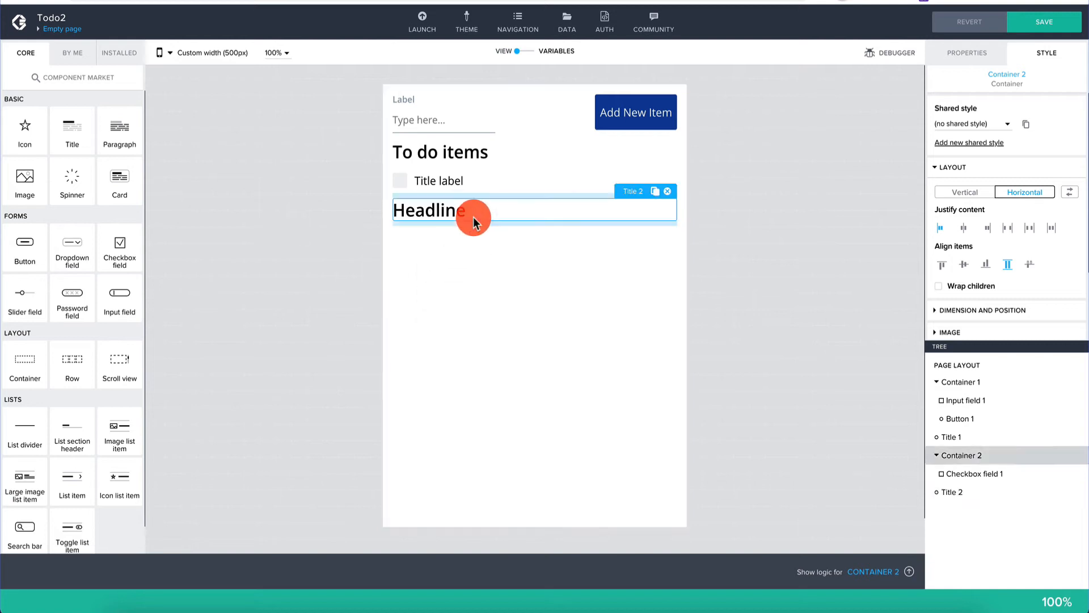
left_click(478, 175)
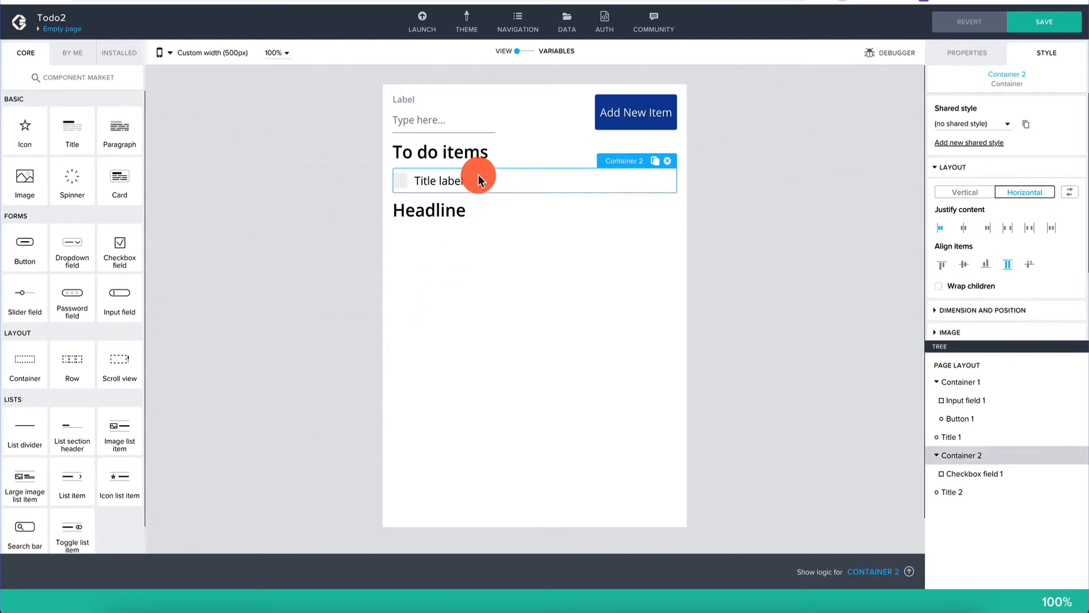
left_click(655, 166)
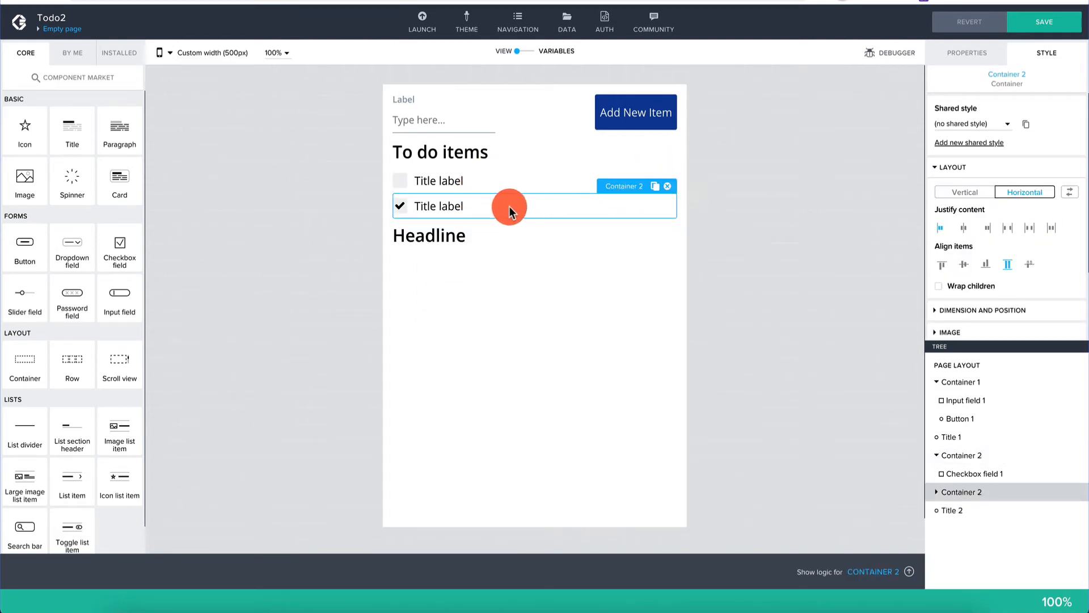
left_click_drag(508, 206, 497, 241)
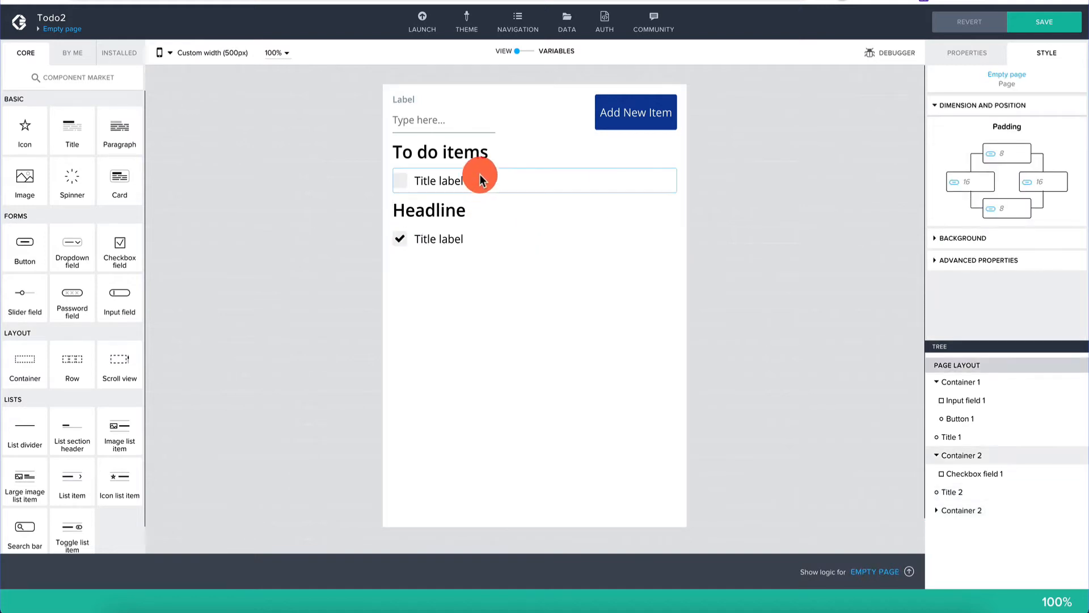
Change the text of the second title, below the first checkbox container, to "Completed"
left_click(431, 210)
left_click(971, 52)
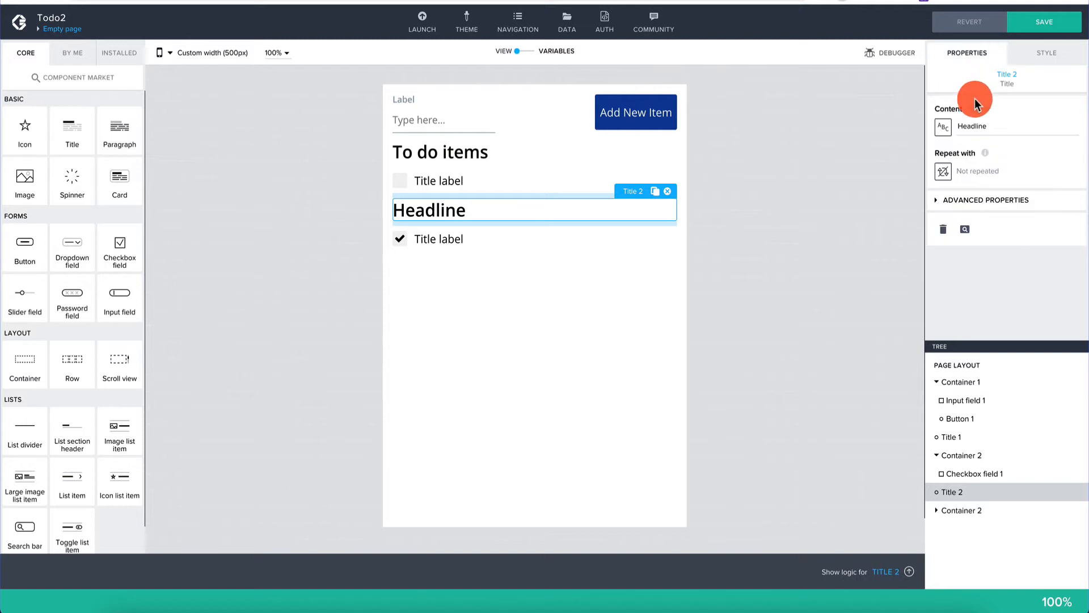
left_click(986, 124)
type("Completed")
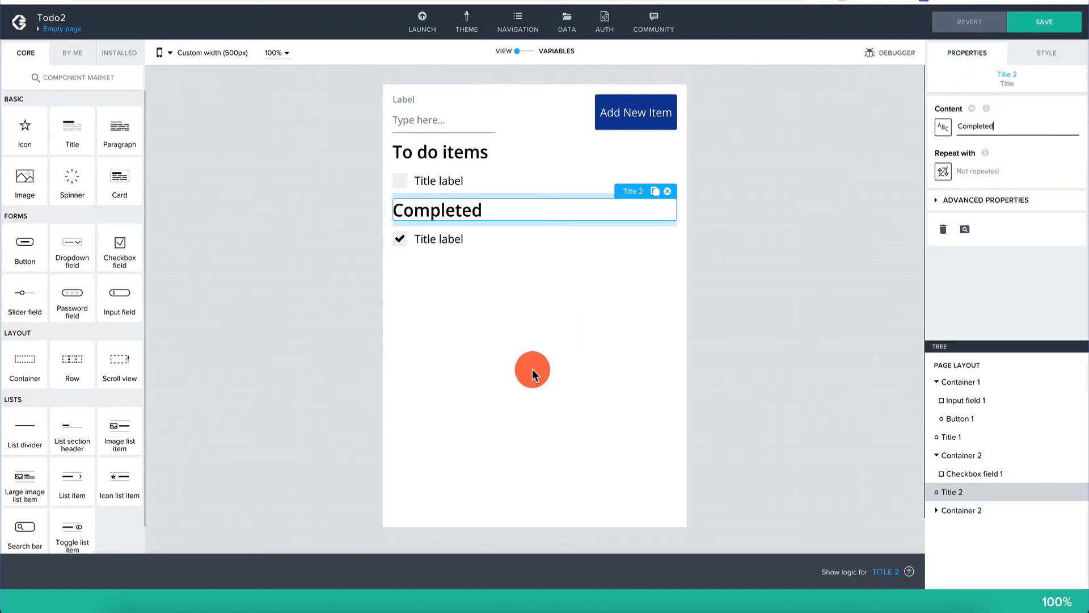
left_click(499, 399)
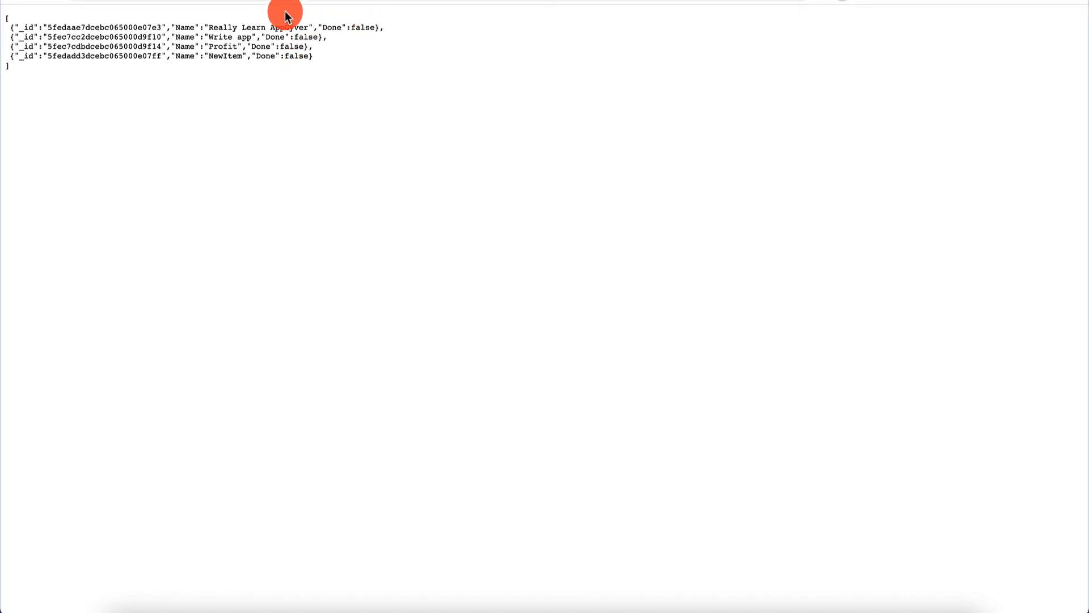
Return to the app builder and repeat the container under "To do items" with the RestDB1-Collection data variable
key("ctrl+shift+Tab")
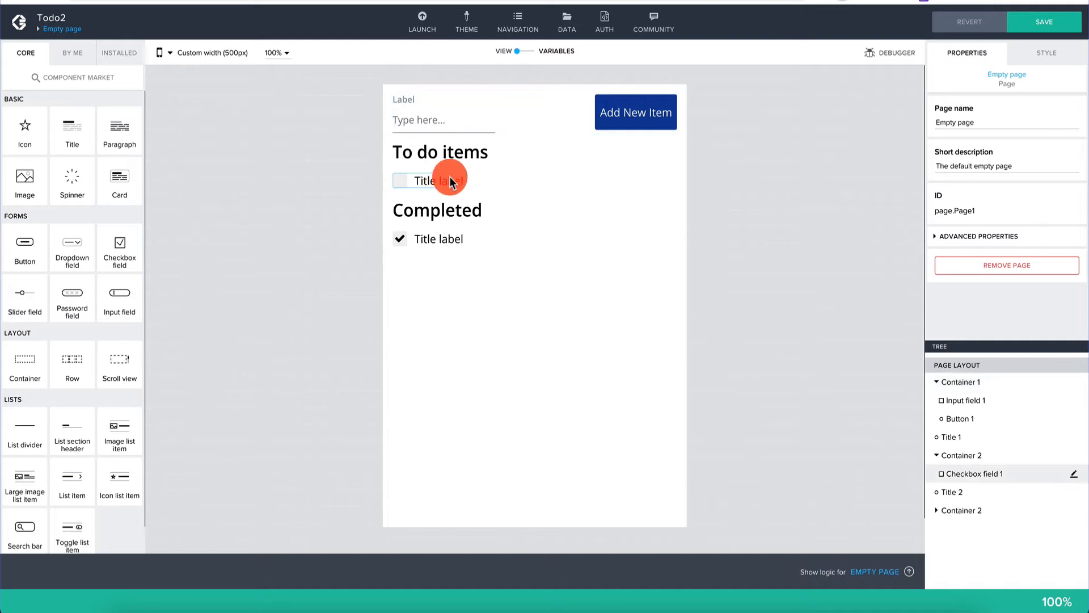
left_click(488, 172)
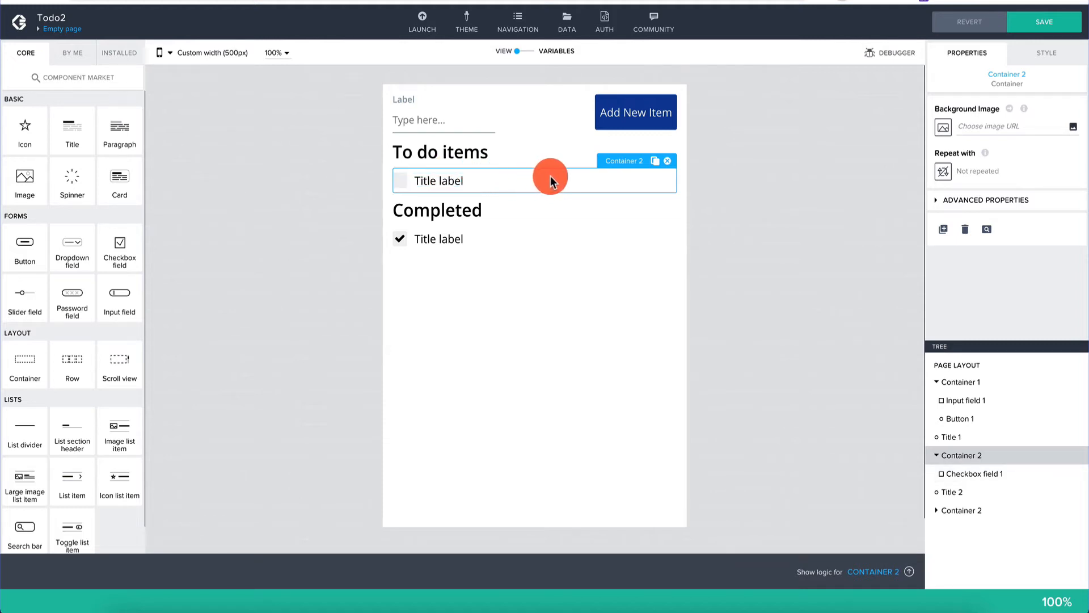
left_click(950, 175)
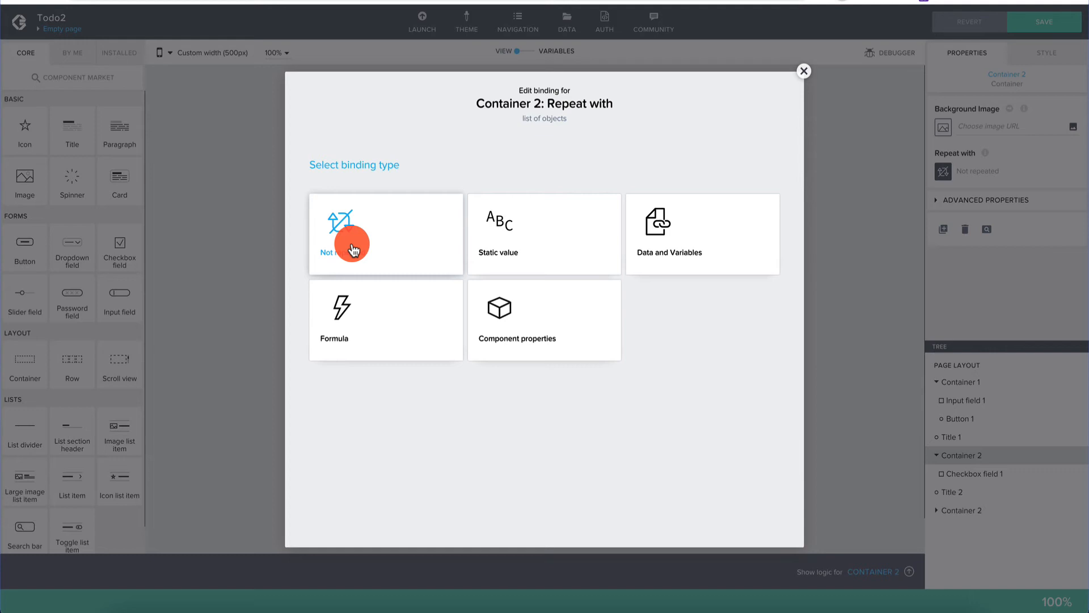
left_click(704, 245)
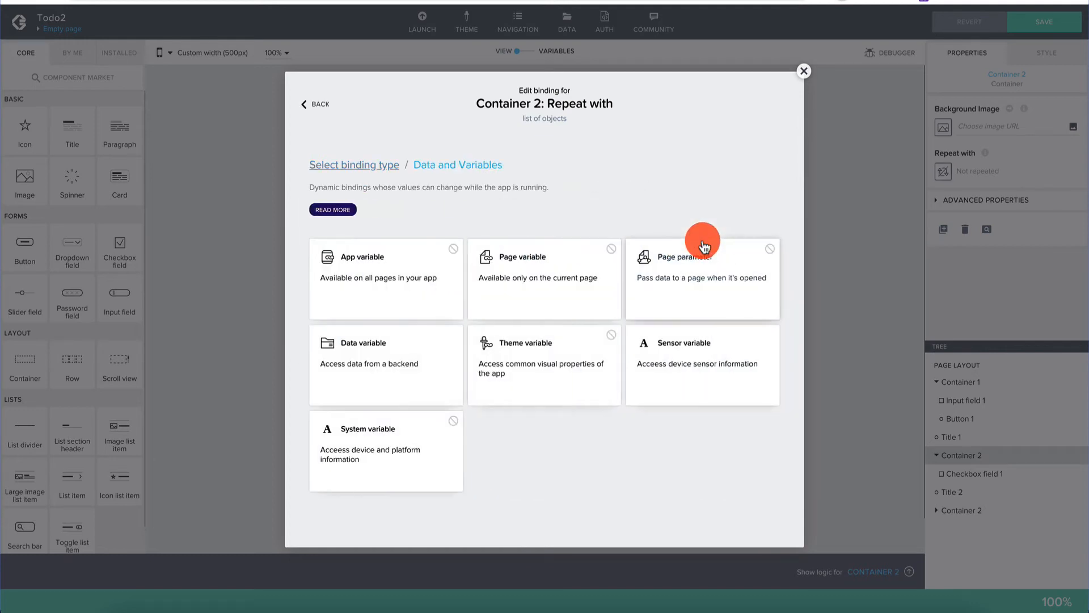
left_click(396, 351)
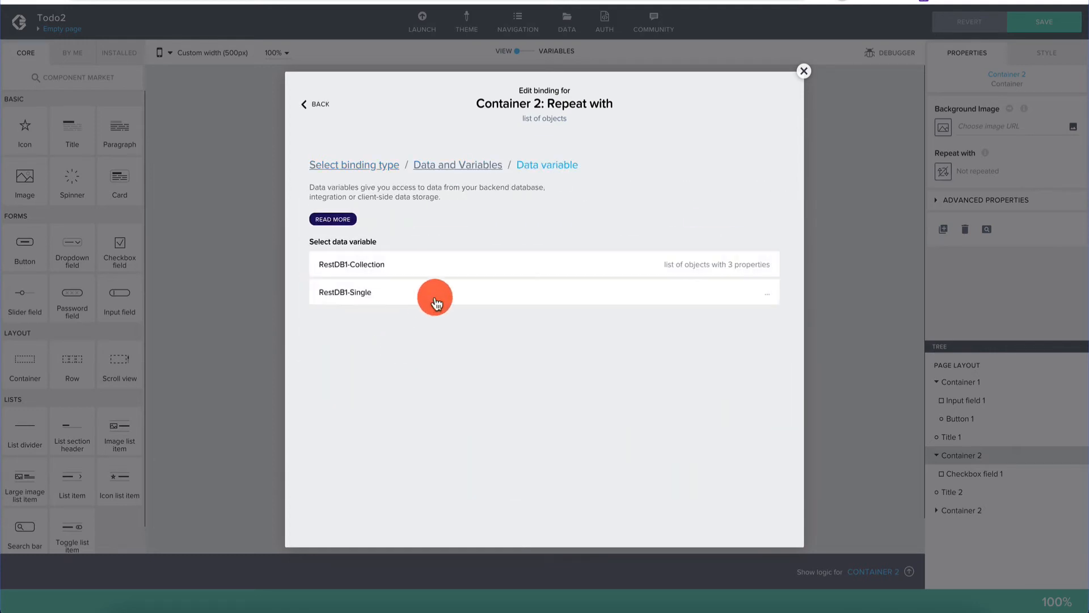
left_click(454, 276)
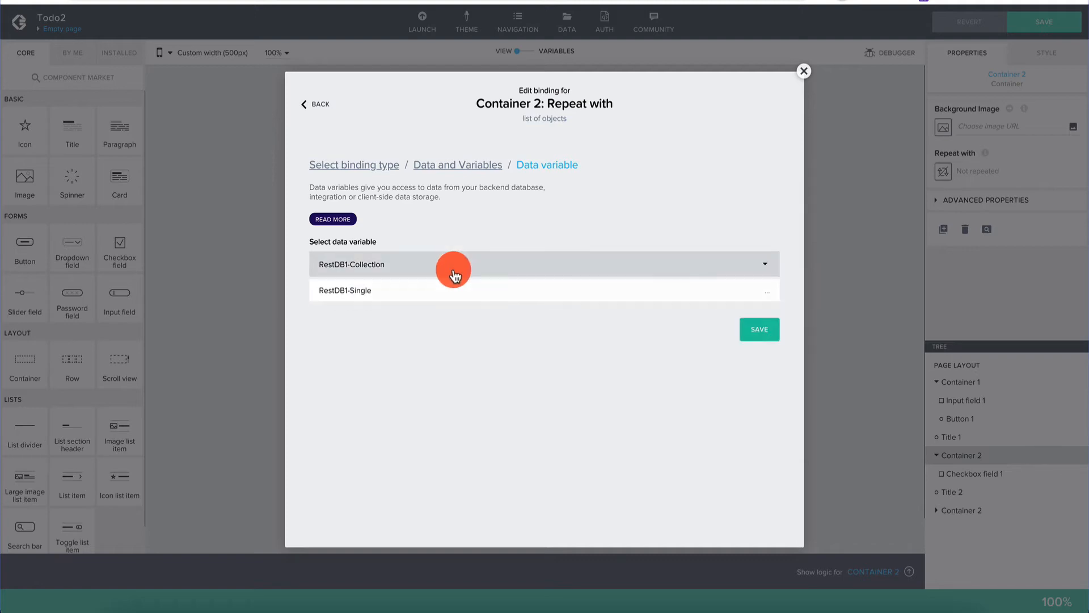
left_click(756, 311)
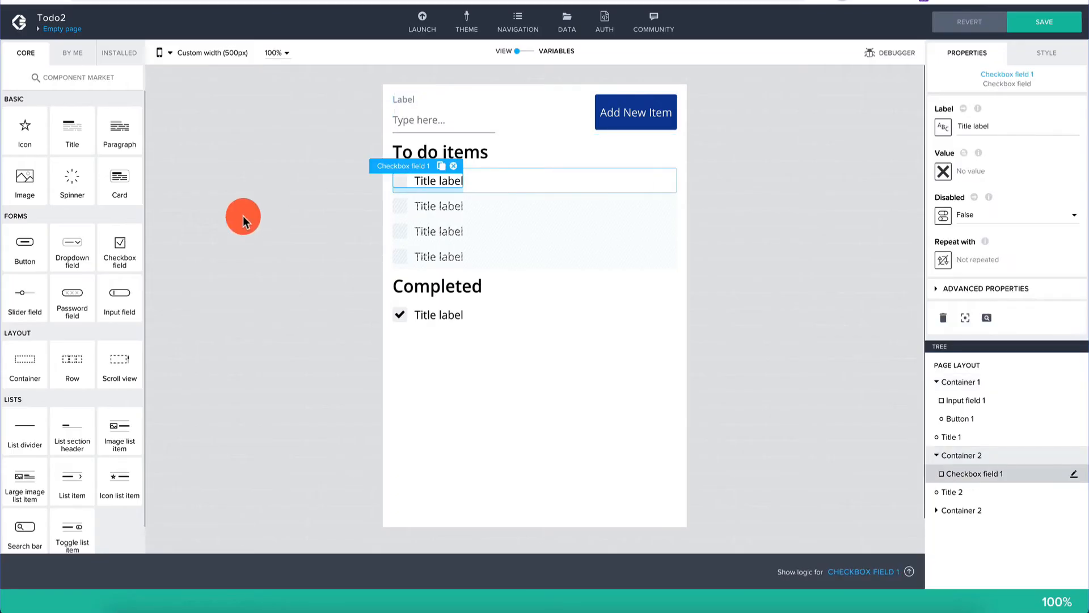
Bind the label of the checkbox under "To do items" to the Name property of the current repeat item
left_click(243, 215)
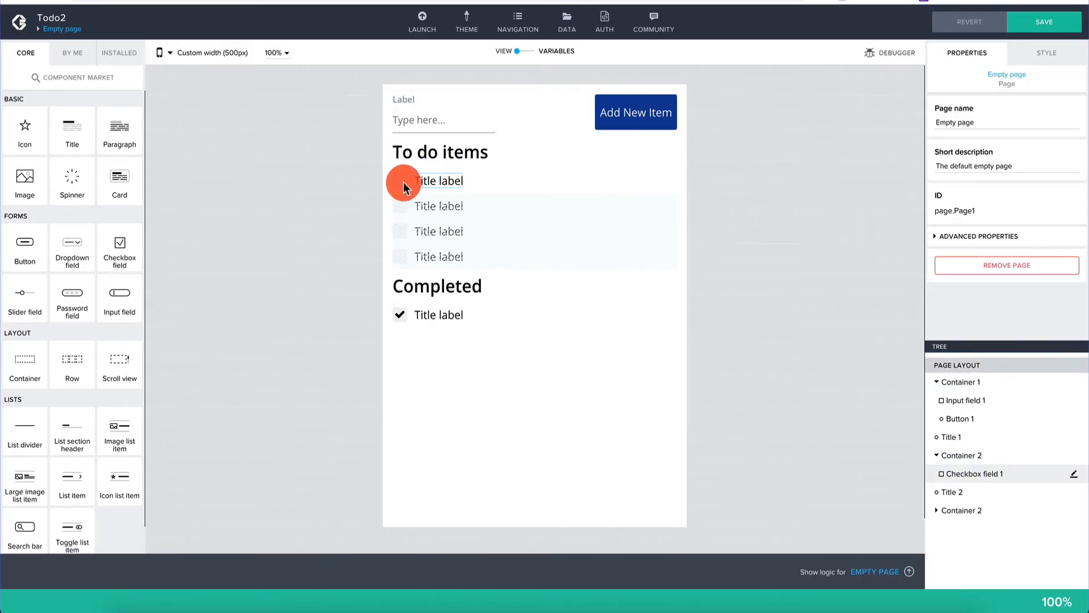
left_click(437, 182)
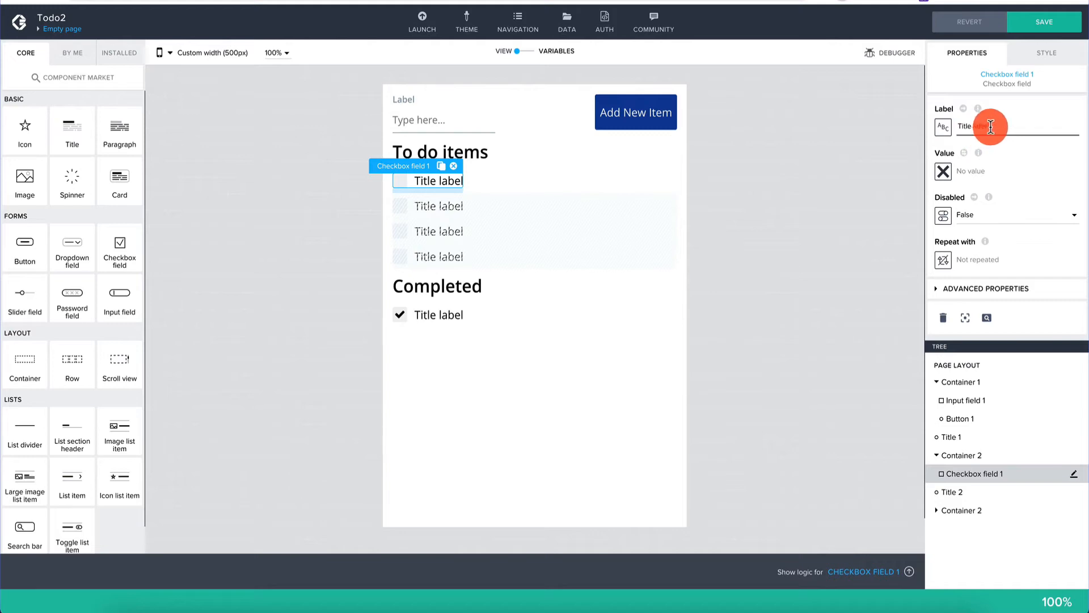
left_click(943, 126)
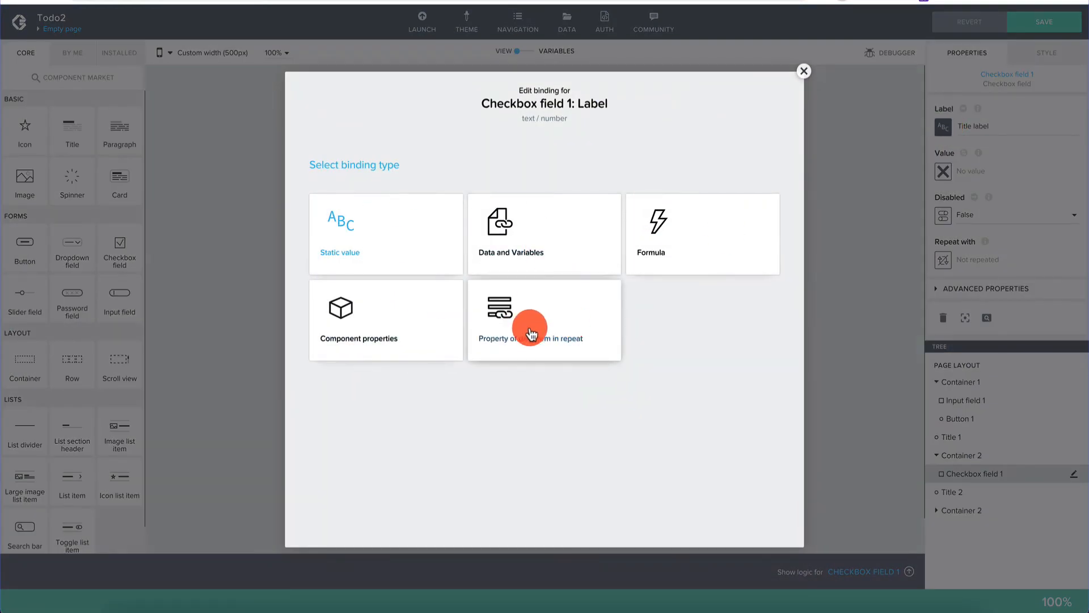
left_click(579, 324)
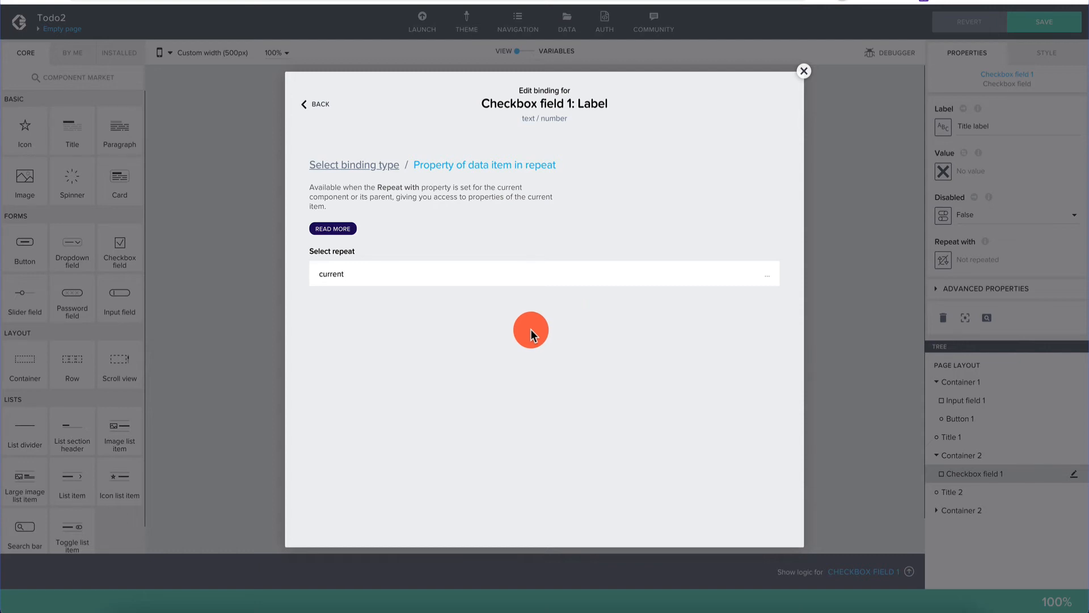
left_click(366, 277)
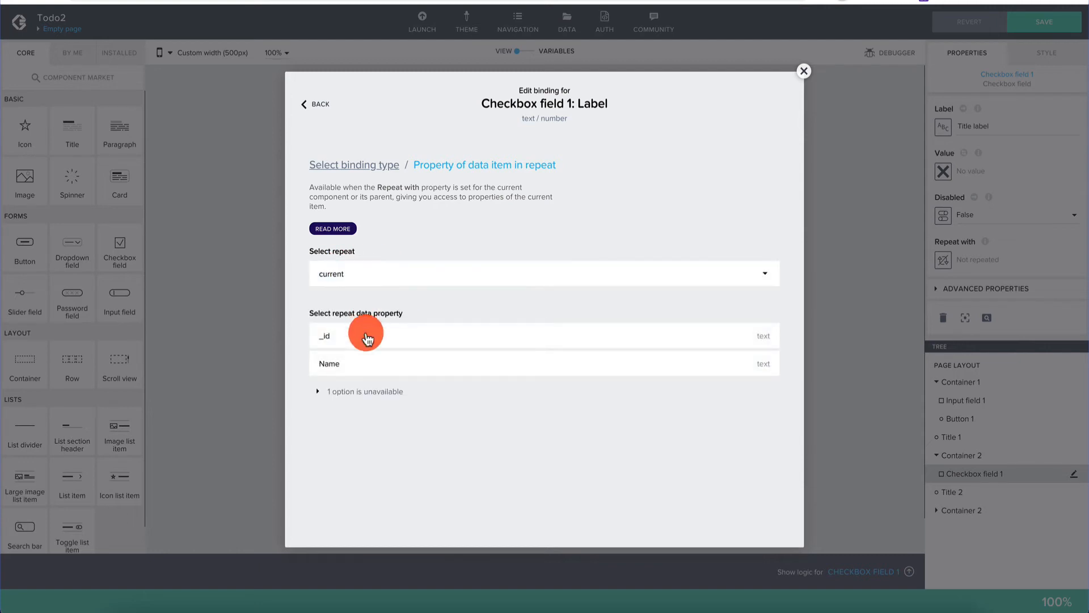
left_click(376, 367)
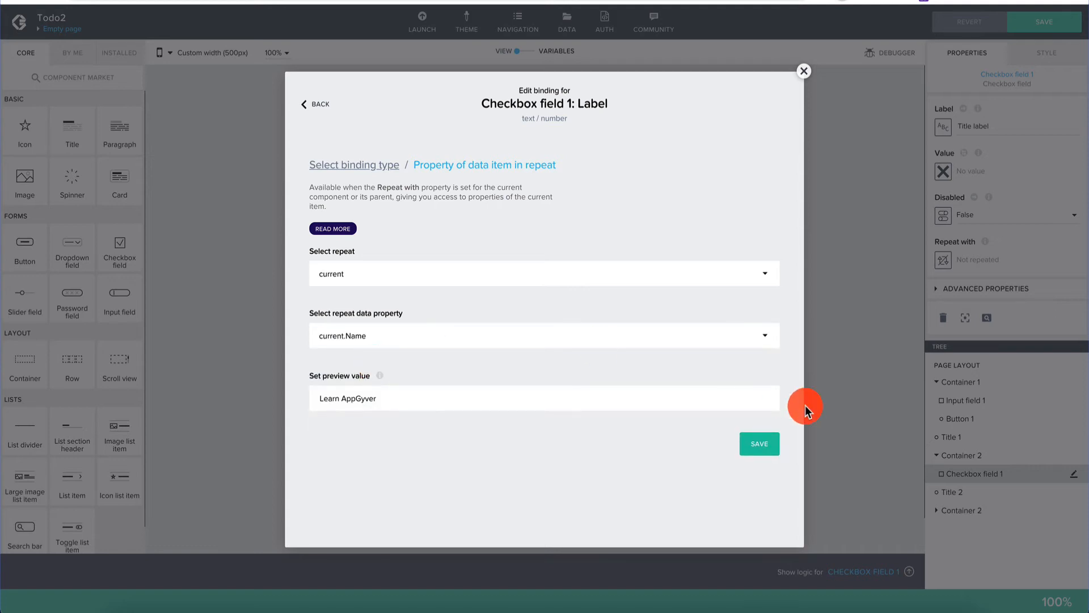
left_click(752, 443)
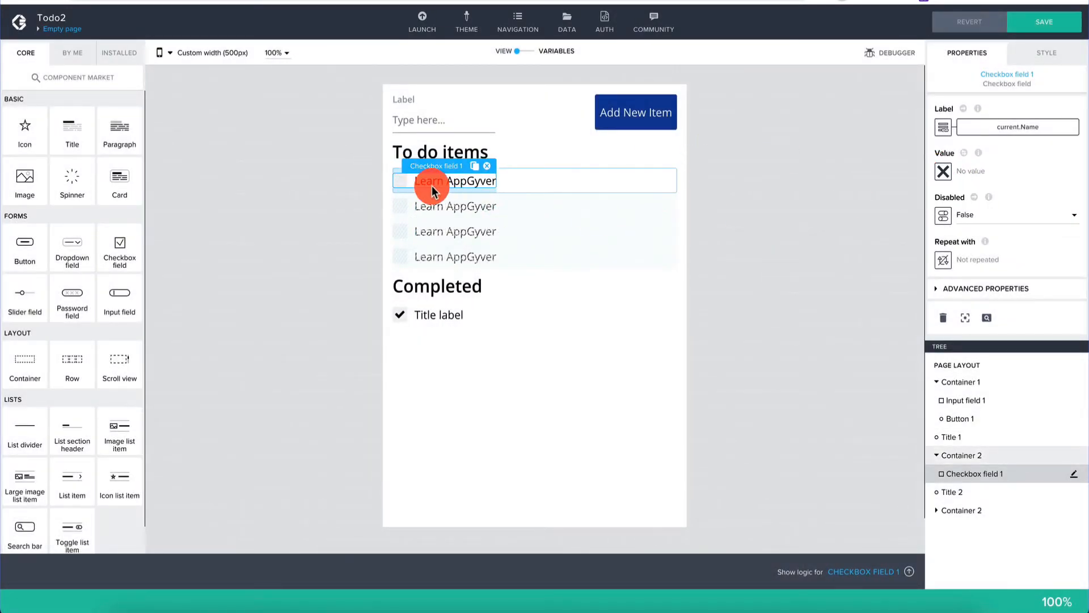
Bind the value of the same checkbox to the Done property of the current repeat item
left_click(943, 171)
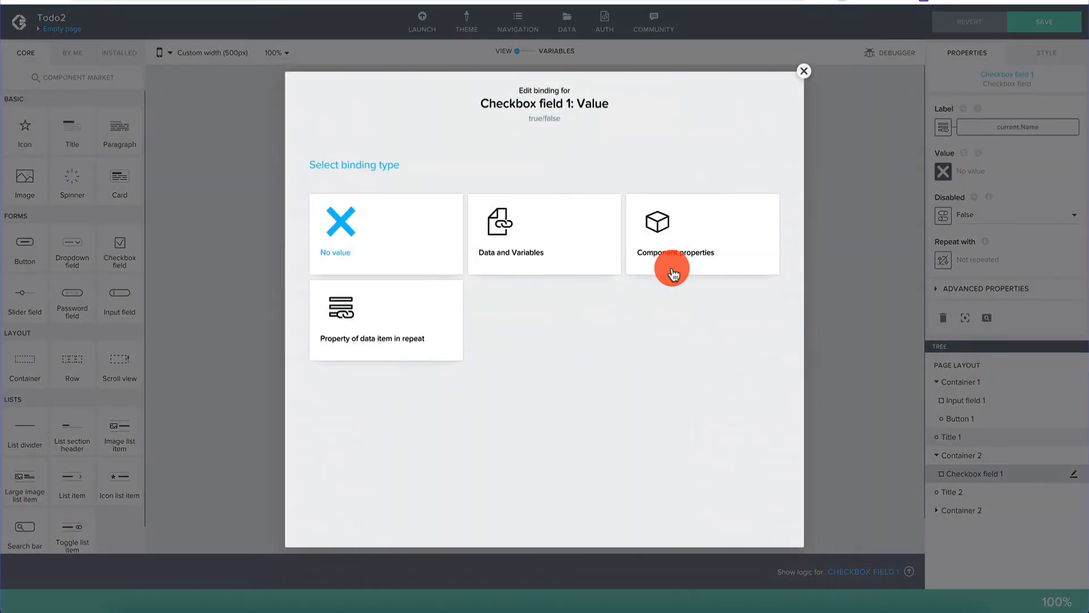
left_click(440, 316)
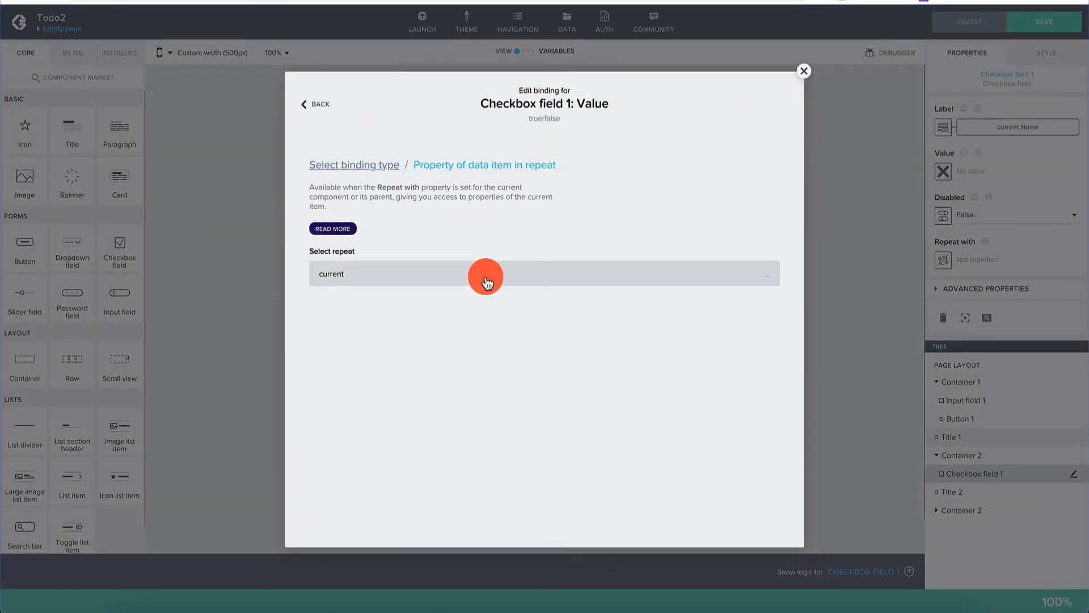
left_click(486, 278)
left_click(462, 323)
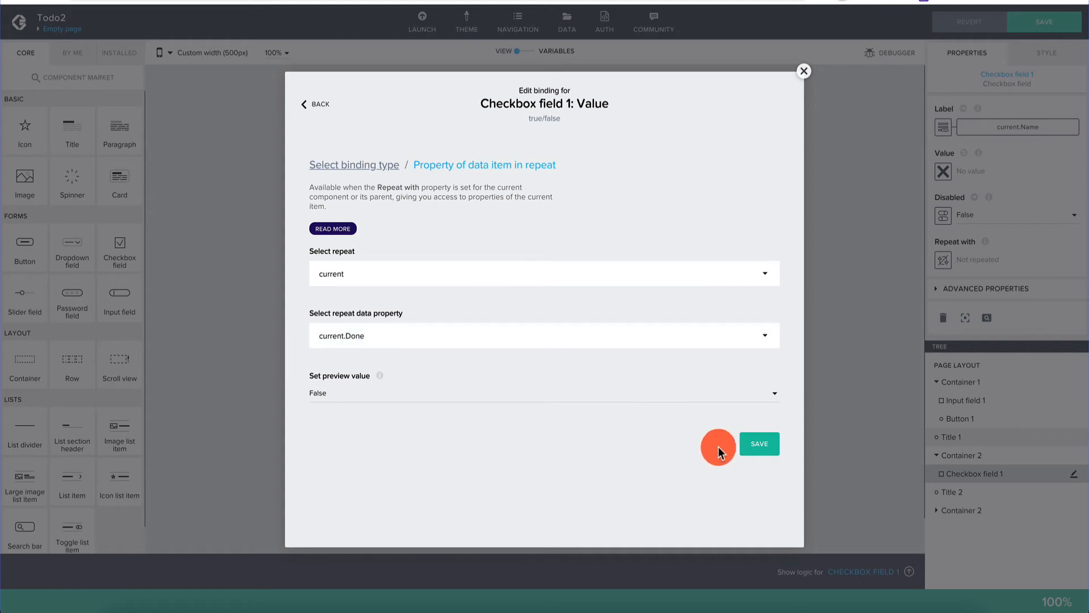
left_click(754, 445)
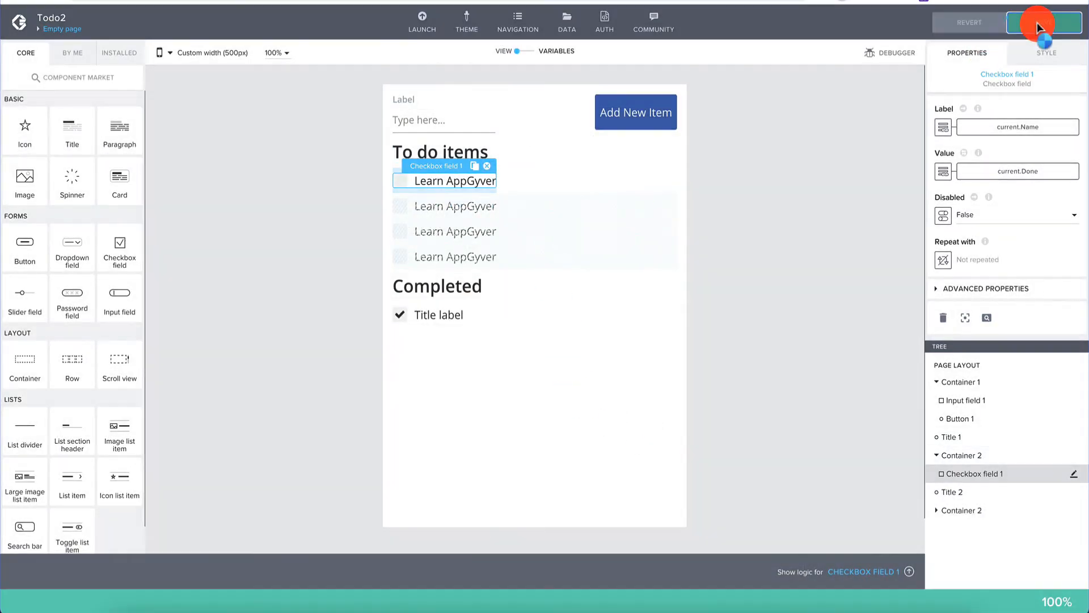
Save the app, launch the web preview and open Todo2 in it
left_click(1042, 23)
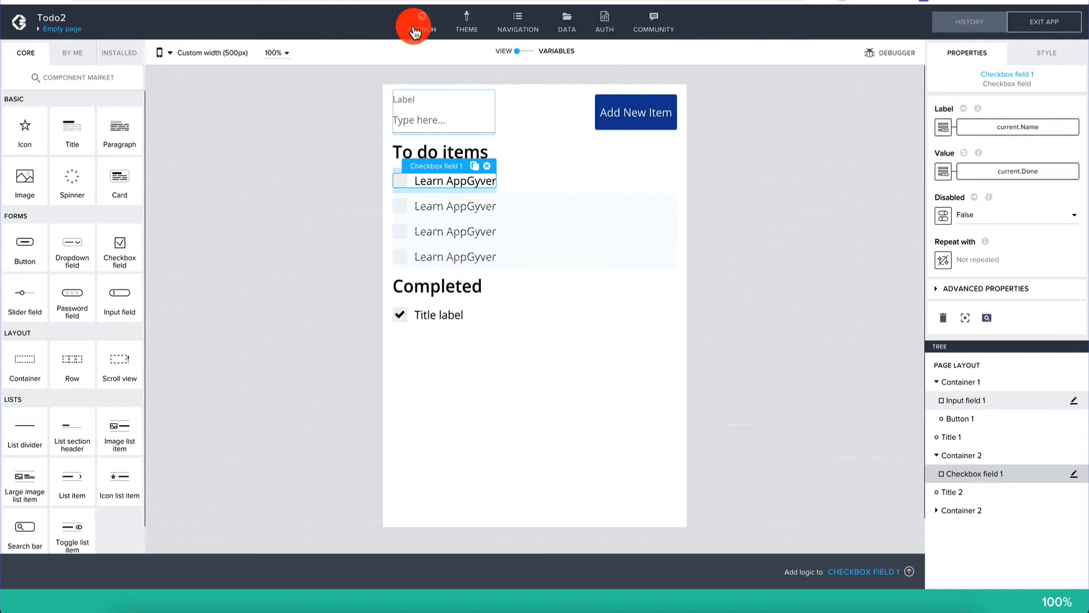
left_click(415, 28)
left_click(224, 123)
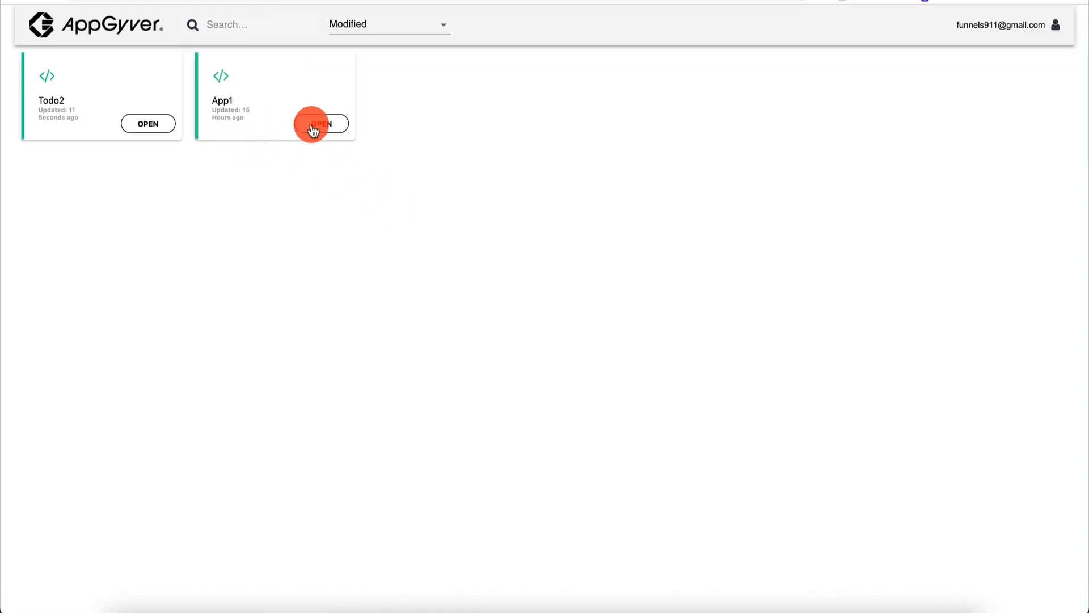
left_click(138, 126)
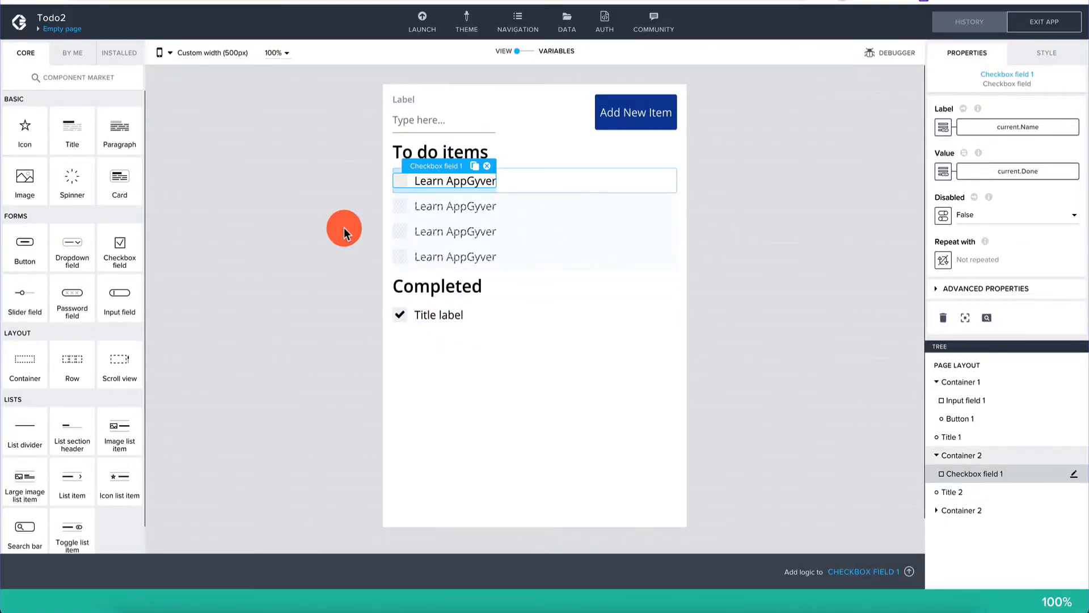
Switch the repeat binding of the container under "To do items" from a data variable to a formula
left_click(311, 229)
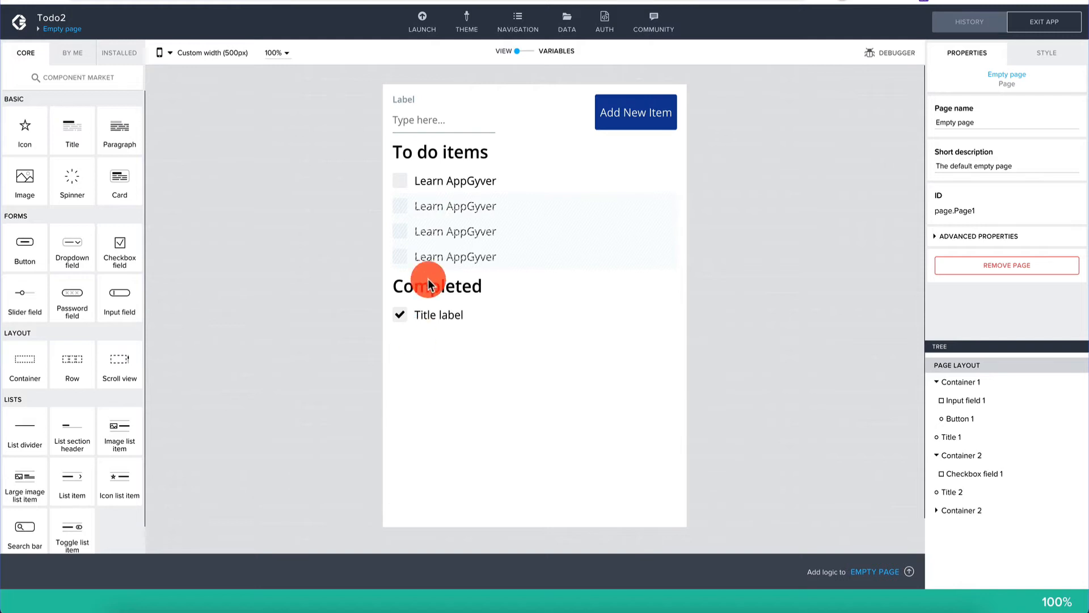
left_click(503, 154)
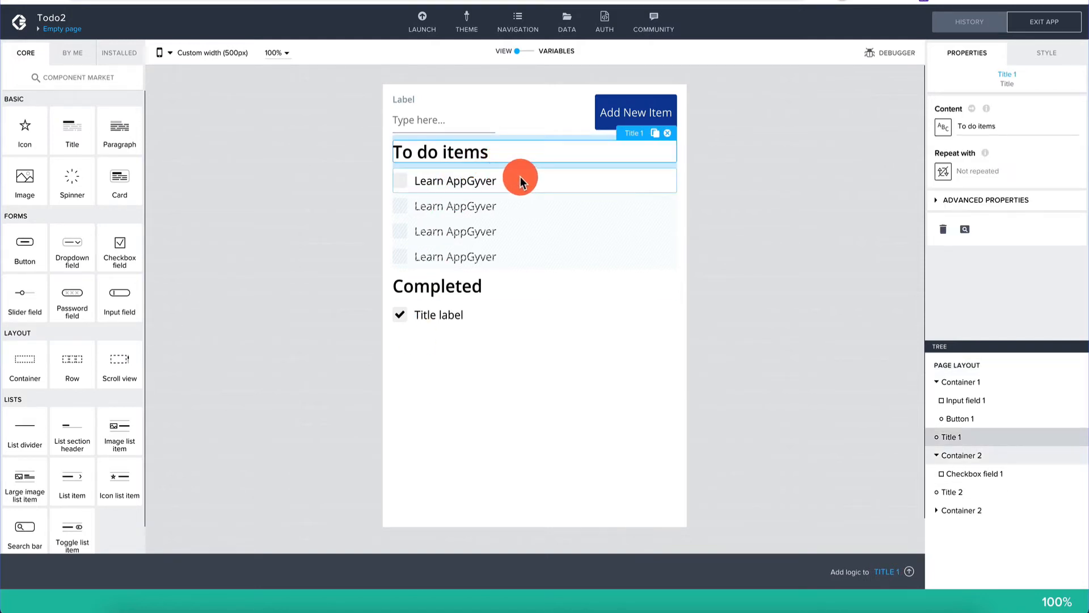
left_click(519, 176)
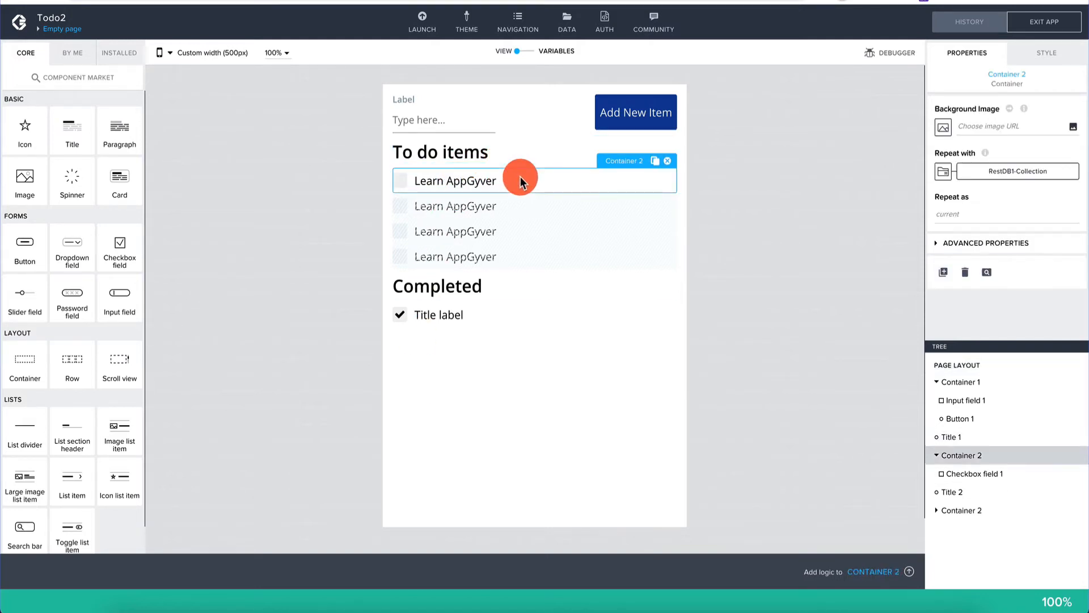
left_click(1025, 176)
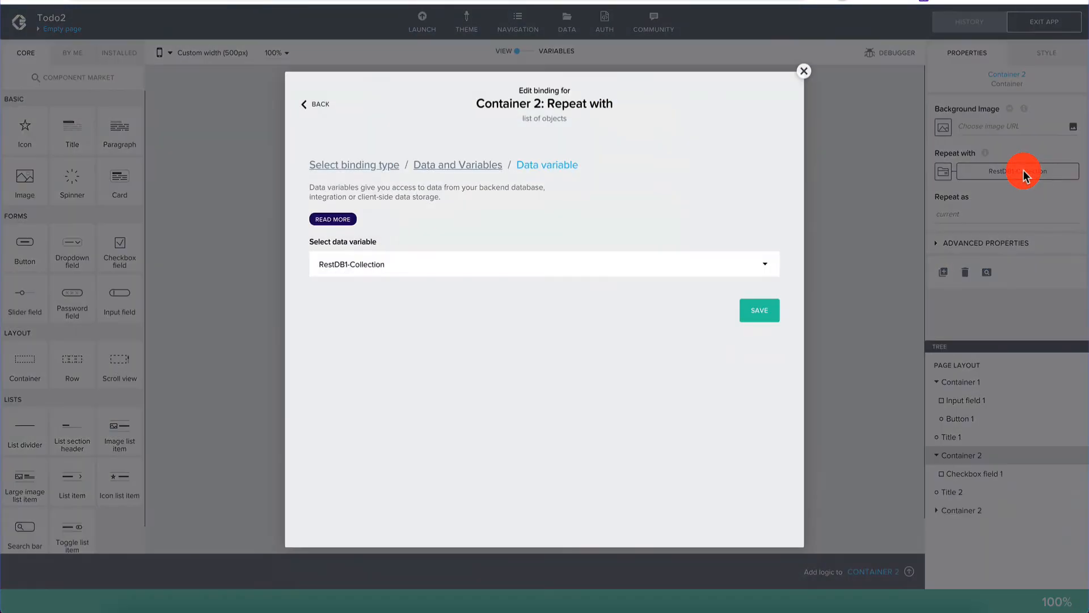
left_click(382, 169)
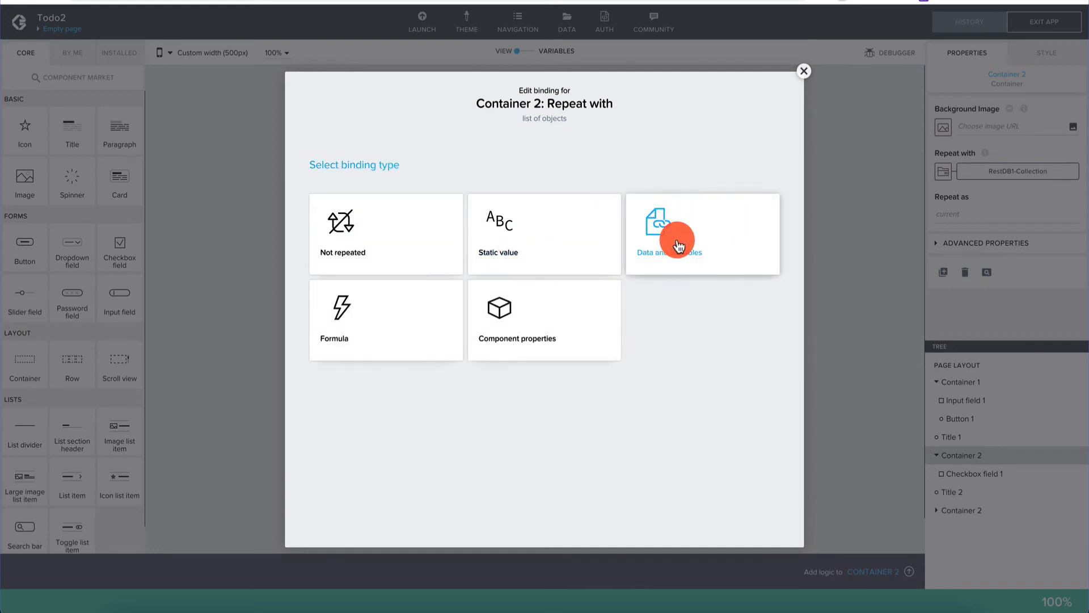
left_click(389, 332)
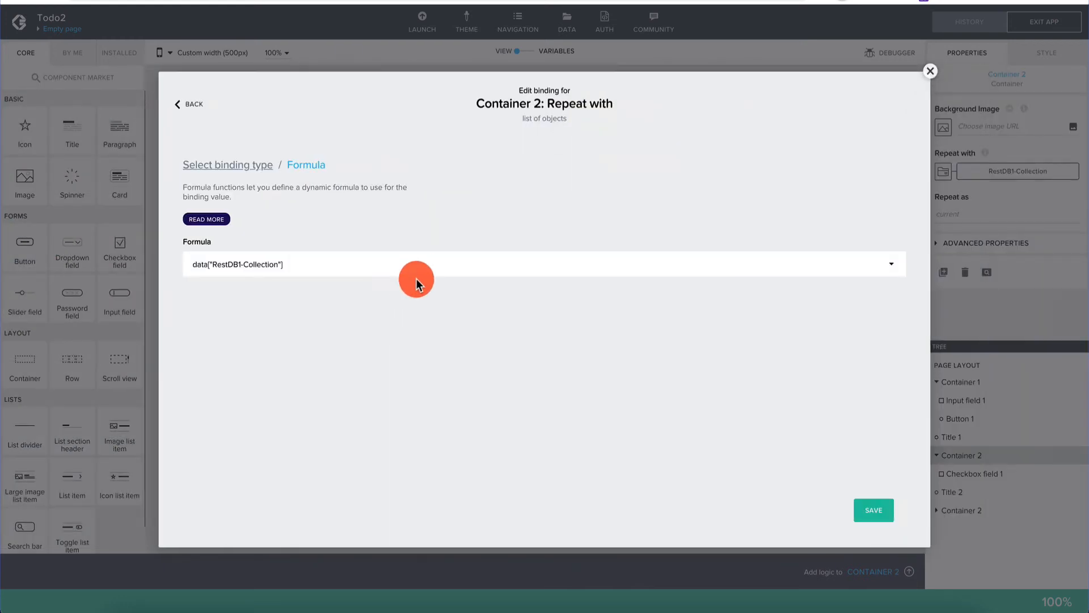
Copy the data["RestDB1-Collection"] formula, clear it, and insert the FILTER (SELECT) list function in its place
left_click(302, 267)
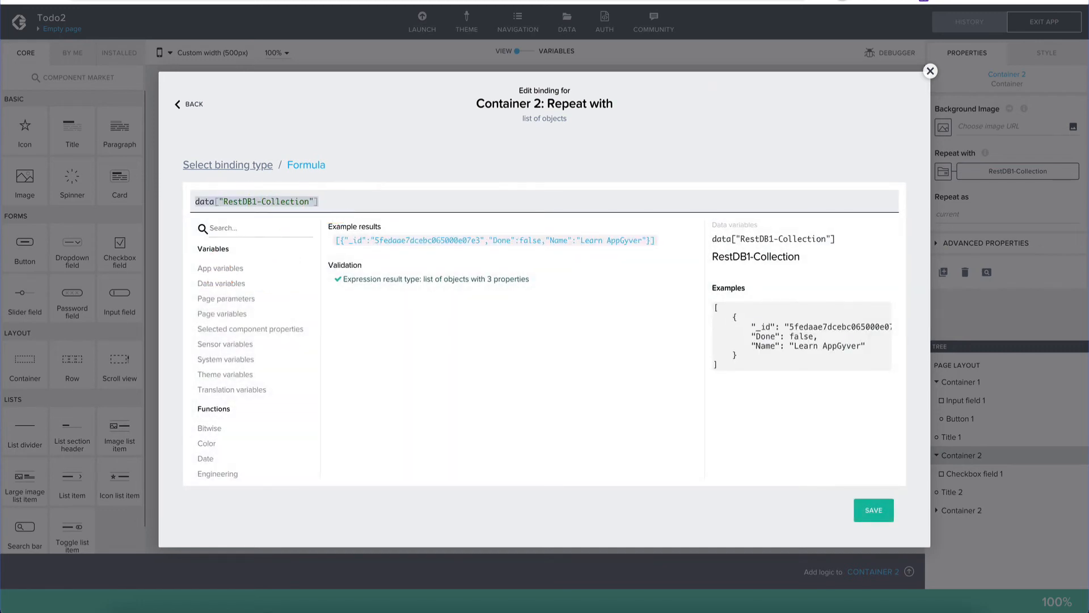
left_click_drag(381, 198, 184, 200)
key("super+c")
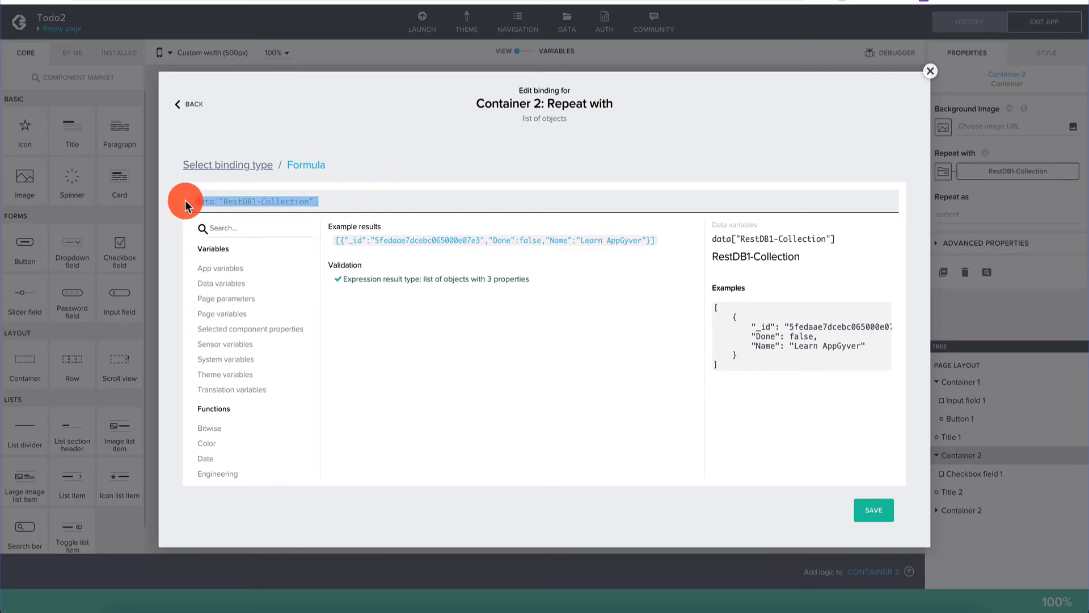
key("BackSpace")
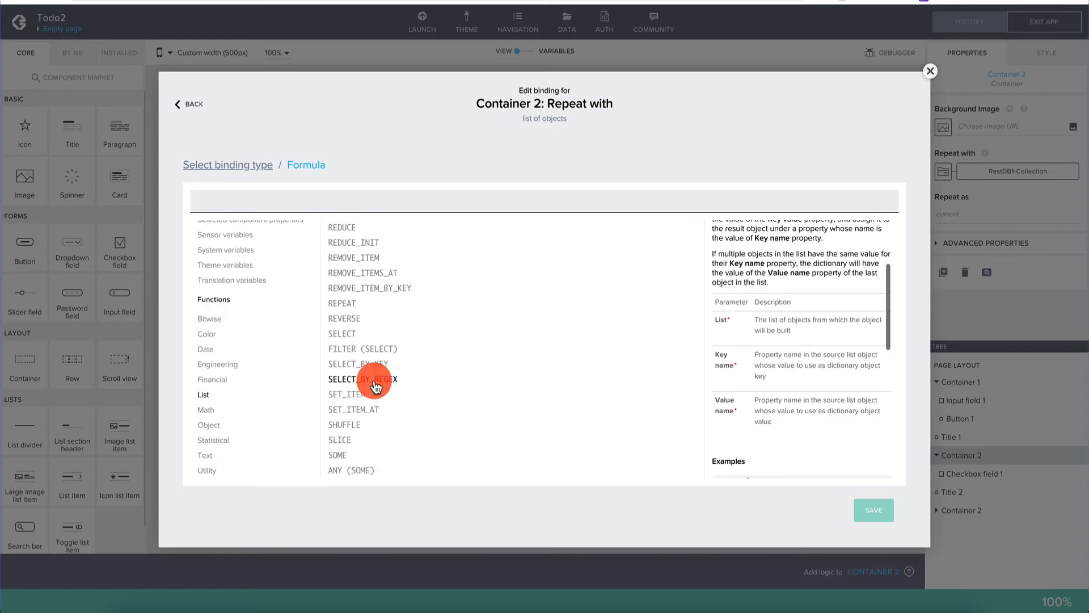
left_click(347, 354)
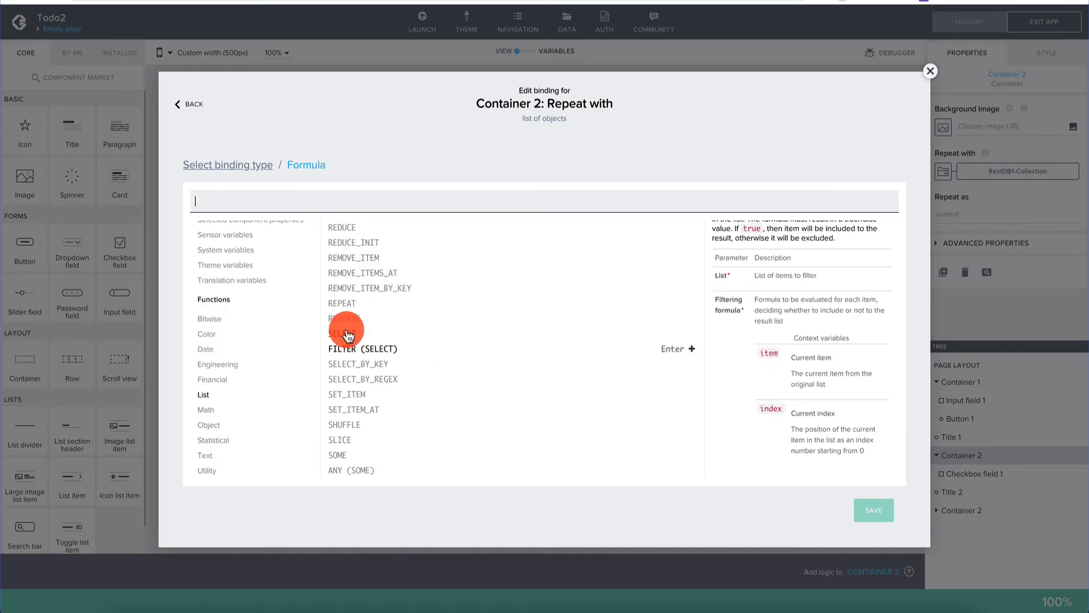
left_click(673, 353)
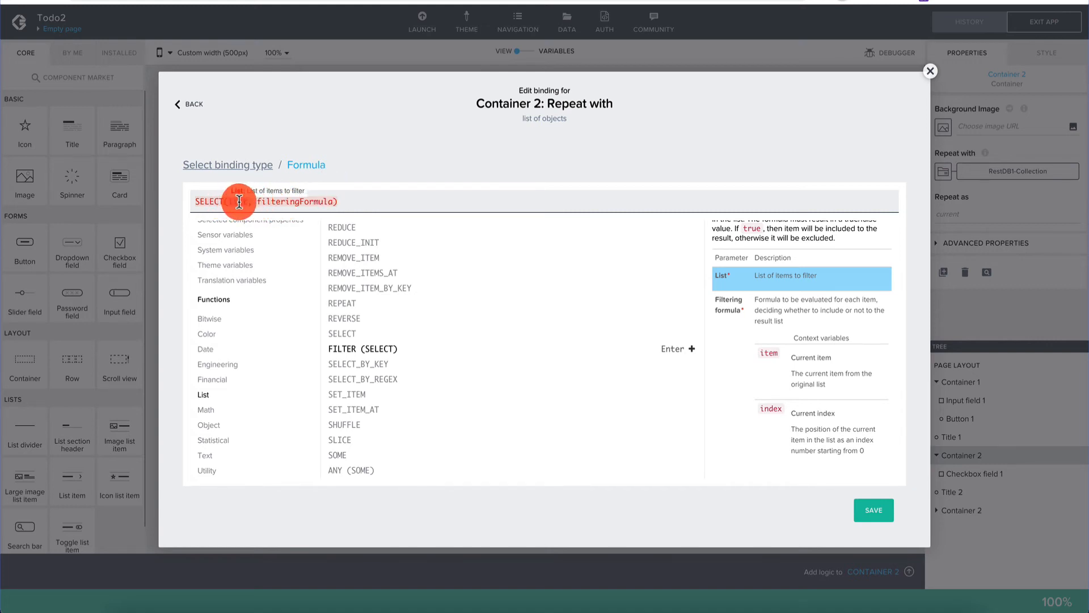
Complete the filter function with data["RestDB1-Collection"] as the list and item.Done==false as the filtering formula
key("super+v")
double_click(388, 202)
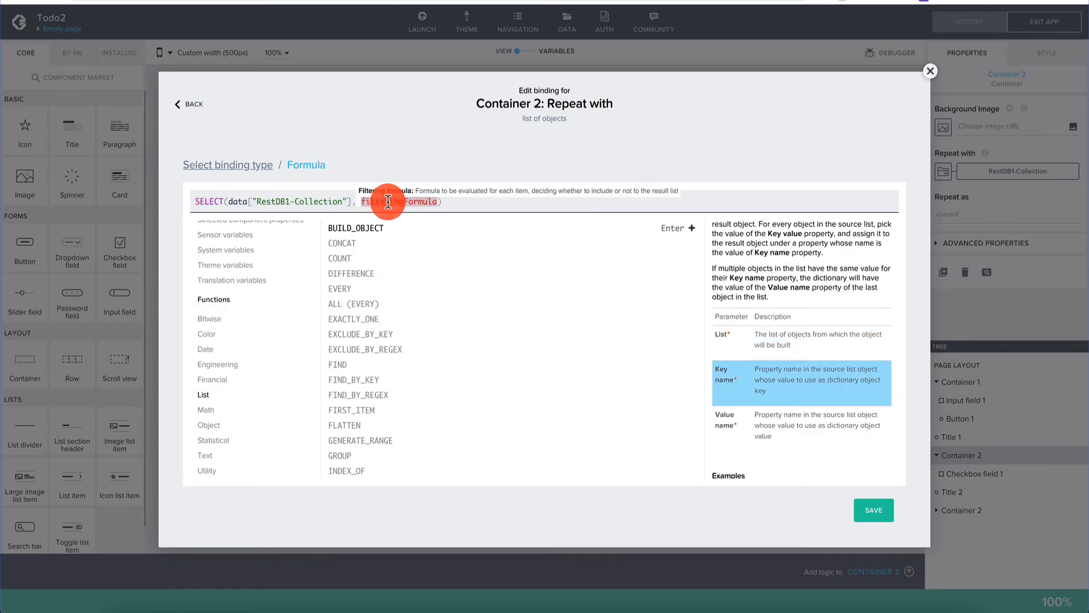
scroll(774, 345, "down", 2)
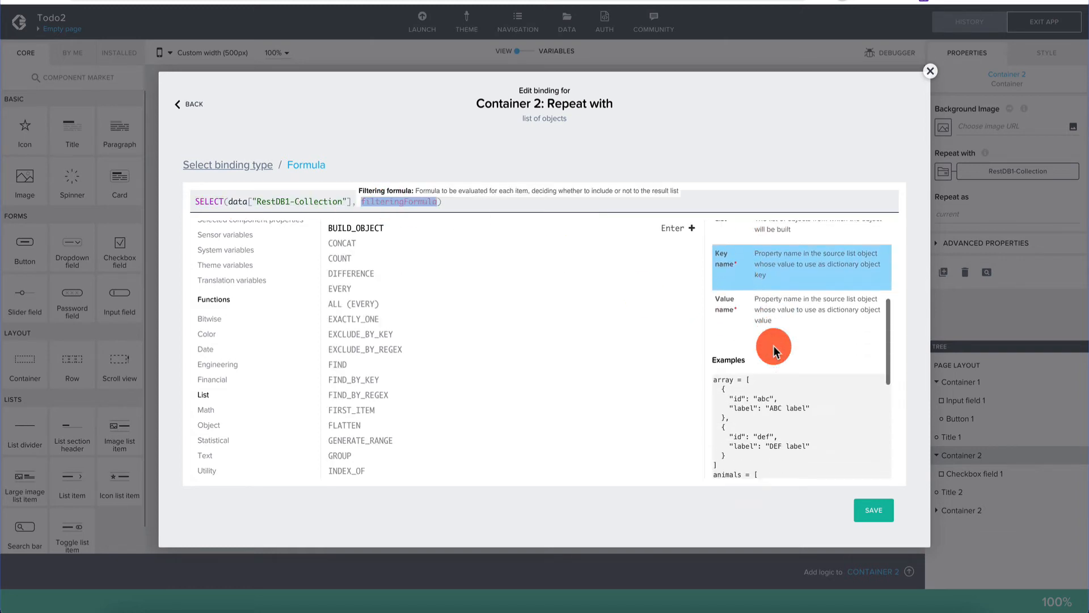
scroll(774, 346, "down", 5)
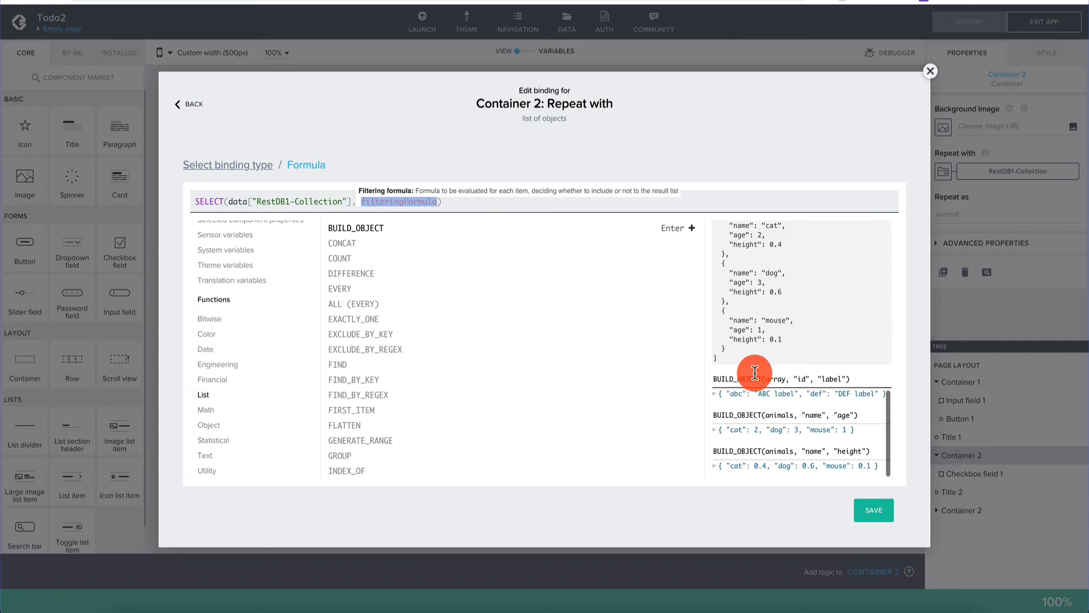
scroll(754, 357, "up", 4)
scroll(754, 347, "down", 4)
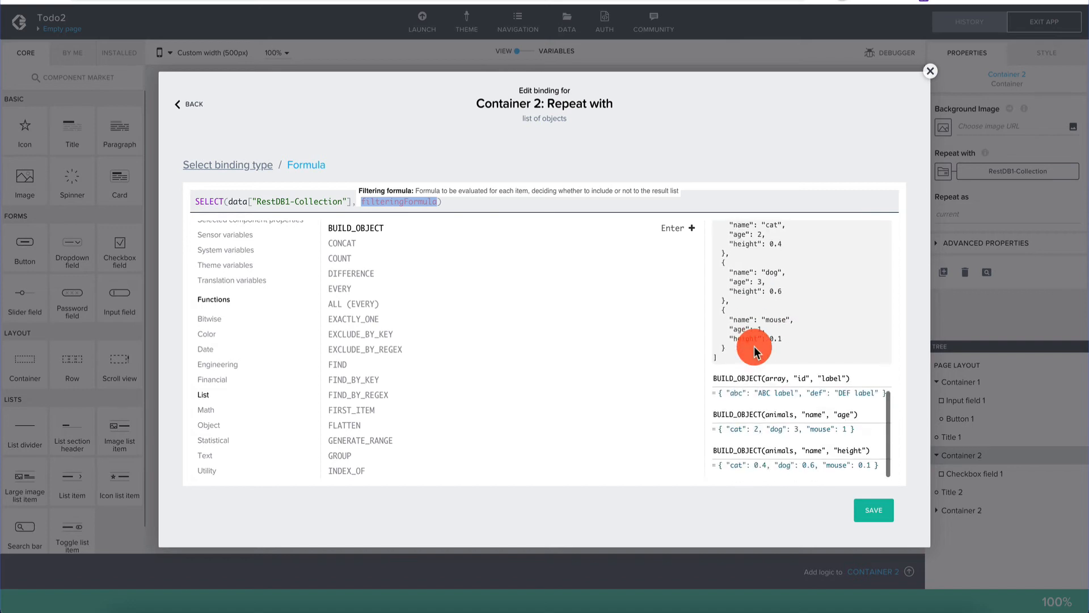
scroll(754, 346, "up", 5)
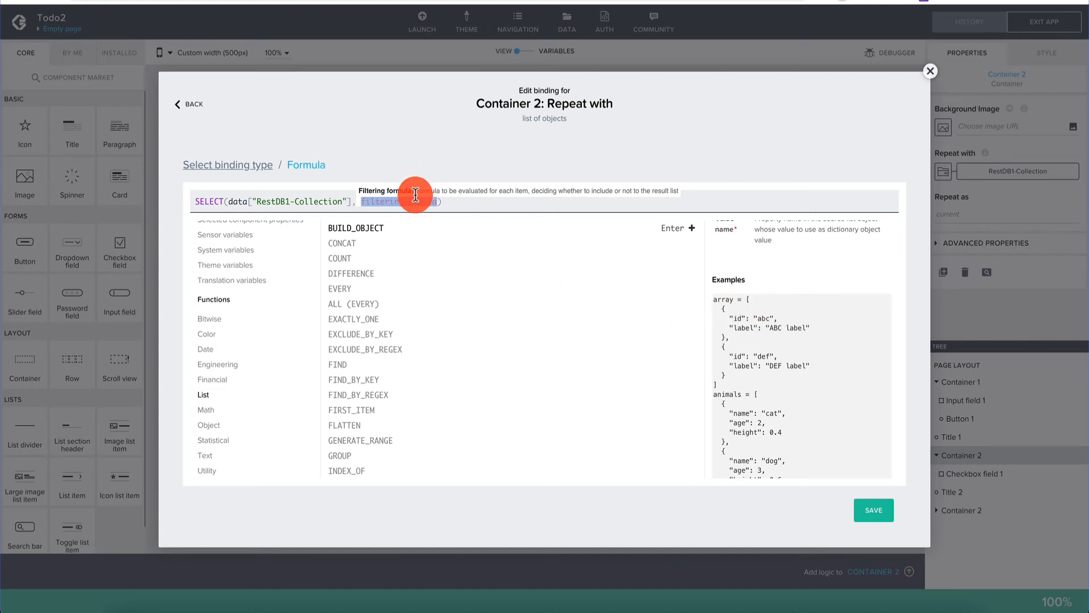
scroll(752, 327, "up", 1)
scroll(753, 326, "up", 3)
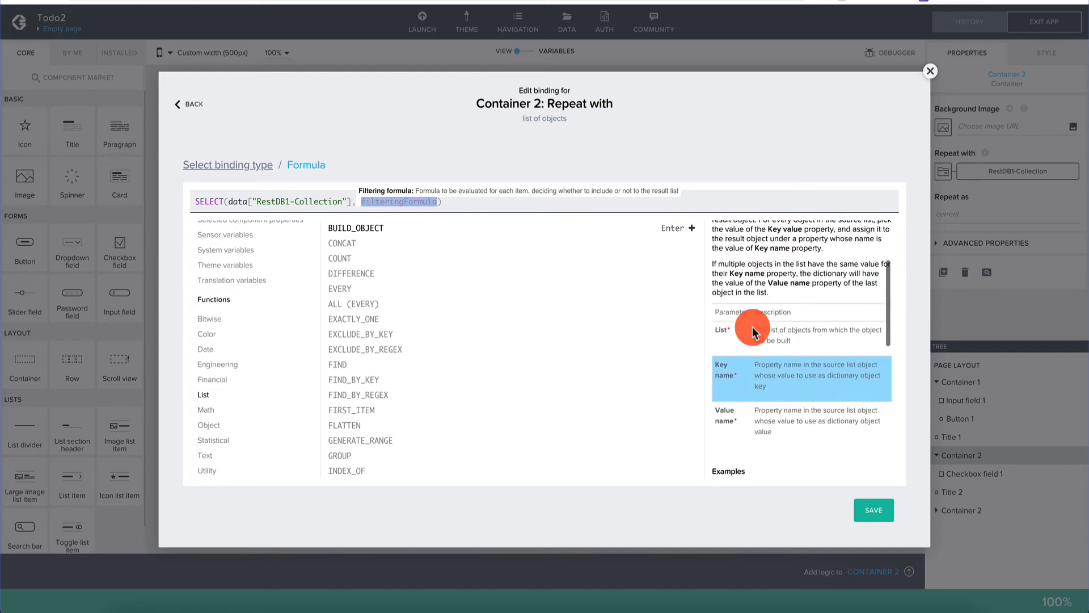
type("item.Done==false")
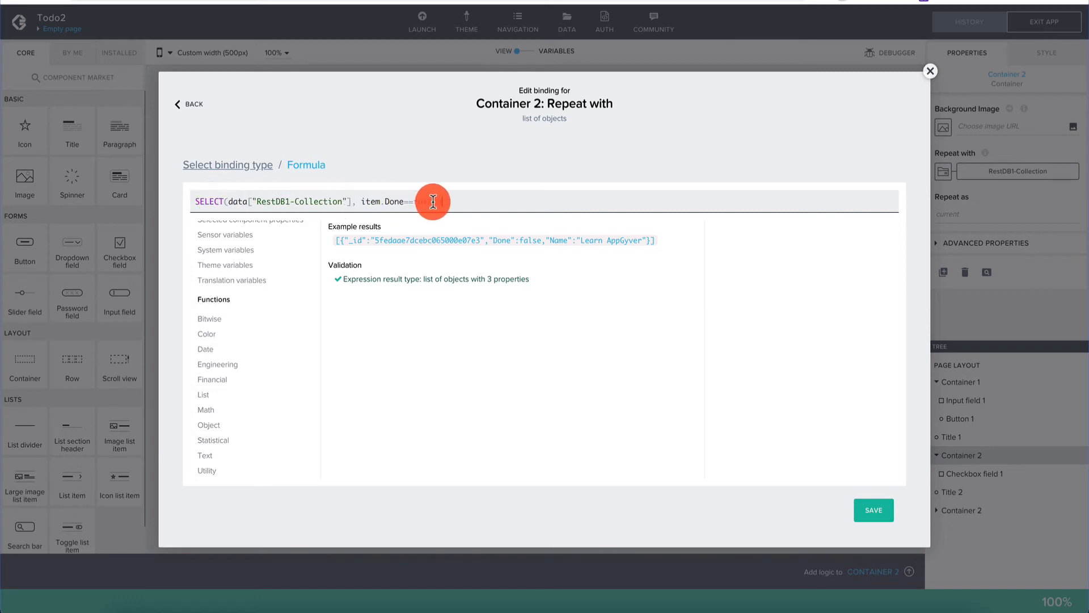
Copy the finished SELECT formula and save it as the repeat binding of the container under "To do items"
left_click_drag(454, 201, 196, 201)
key("ctrl+c")
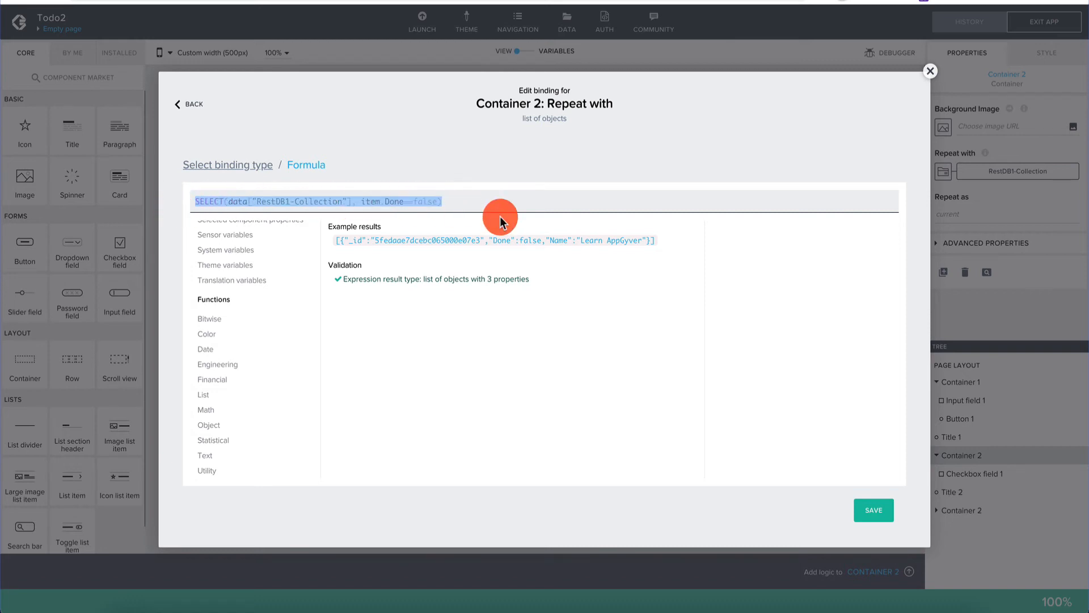
left_click(872, 514)
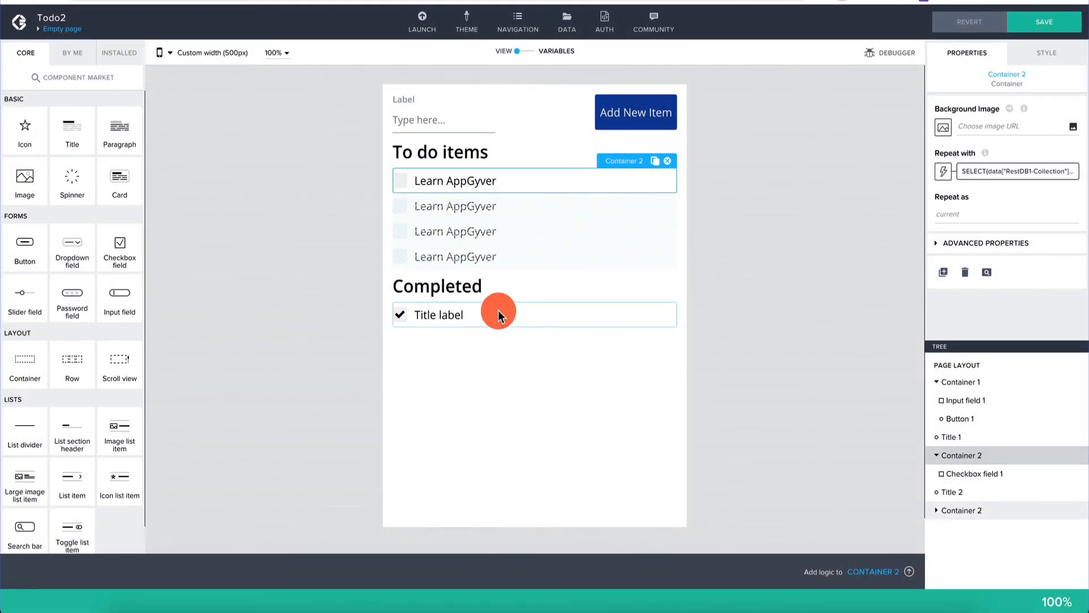
Try the copied SELECT formula as the repeat binding of the container under "Completed"
left_click(498, 309)
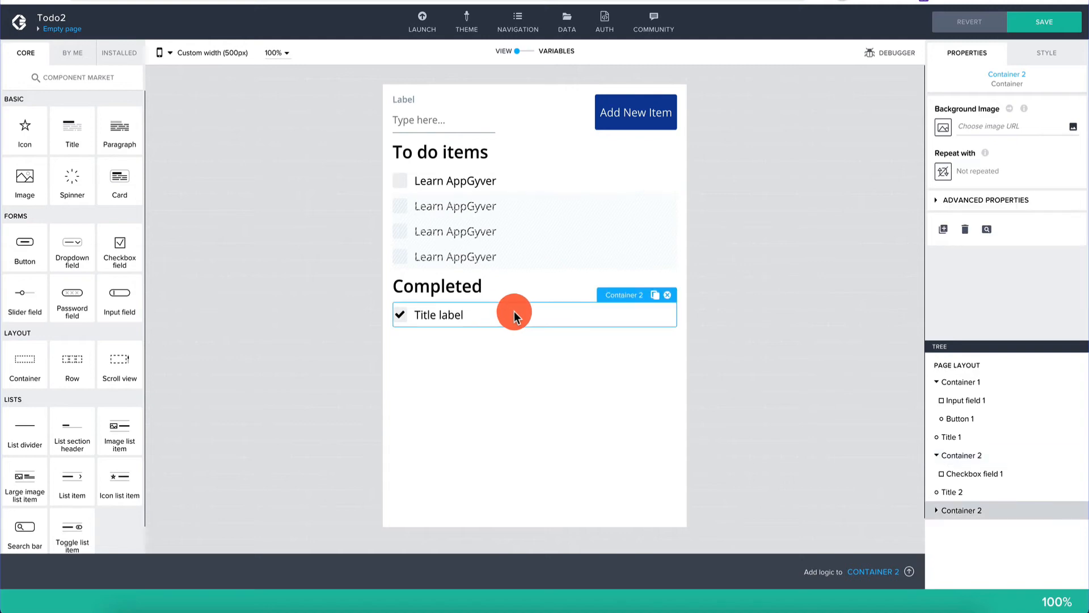
left_click(944, 175)
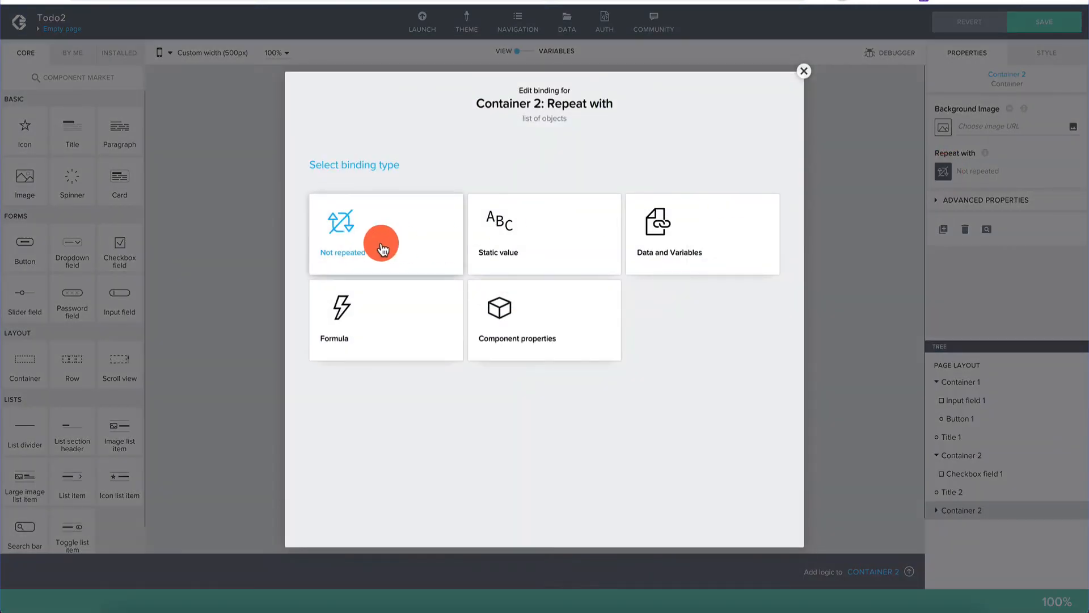
left_click(378, 321)
left_click(426, 265)
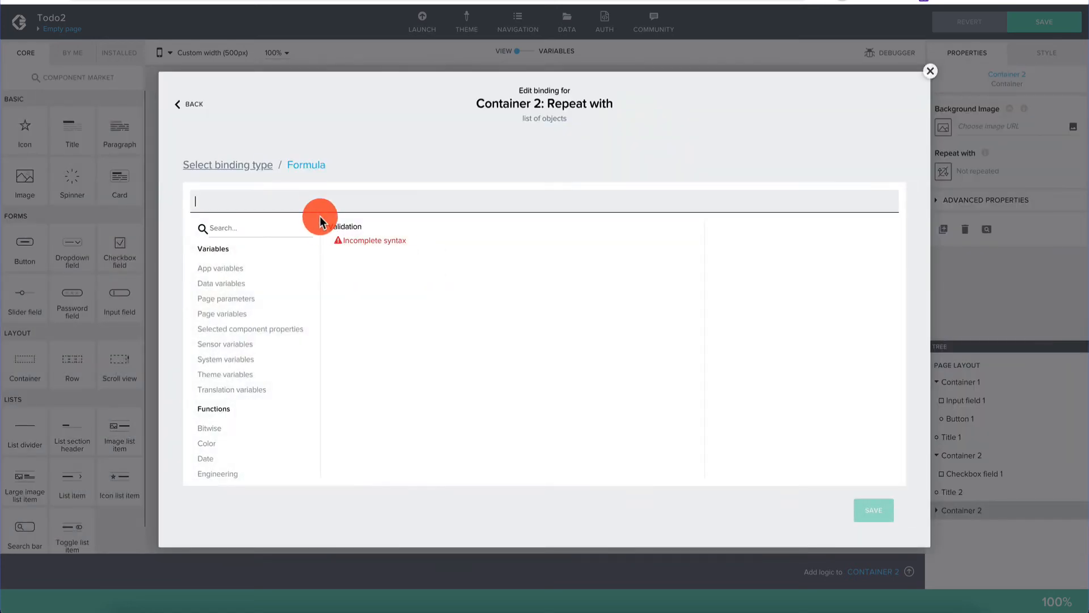
key("ctrl+v")
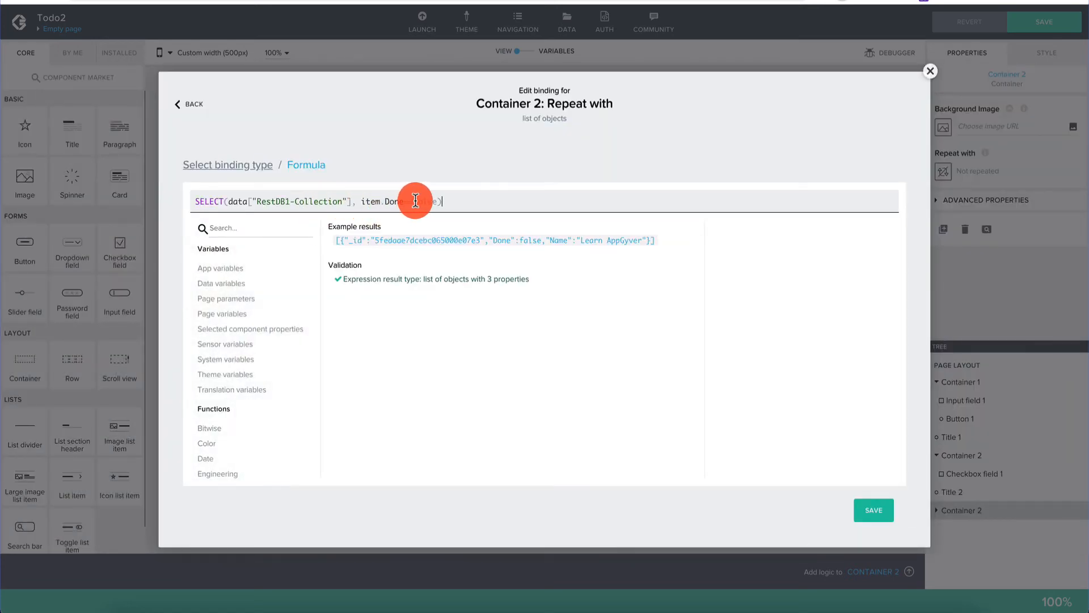
left_click(415, 200)
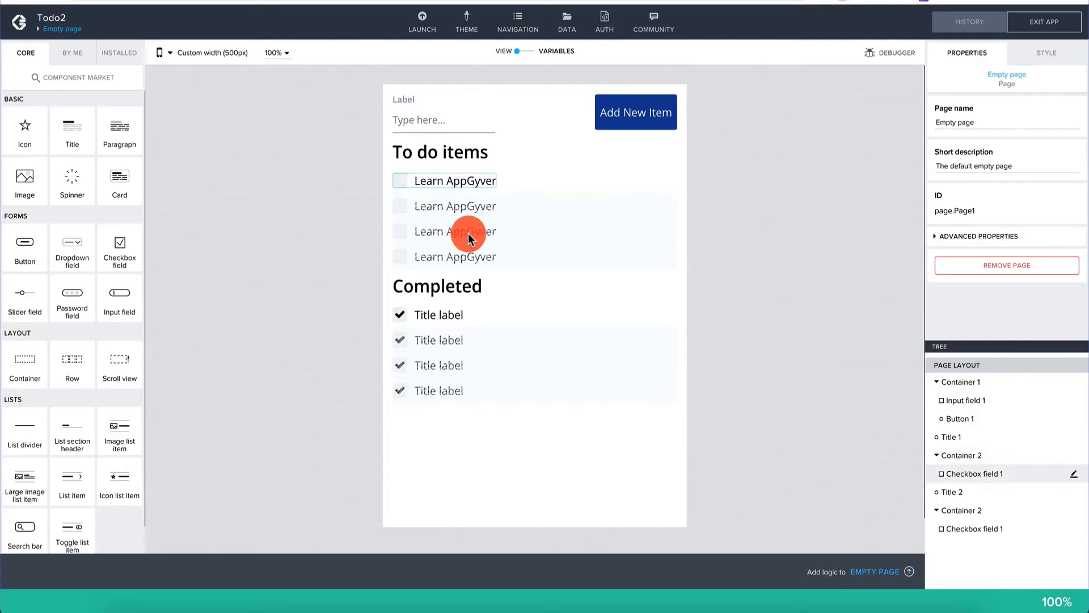
Bind the label of the checkbox under "Completed" to the Name property of the current repeat item
left_click(438, 311)
left_click(386, 208)
left_click(430, 318)
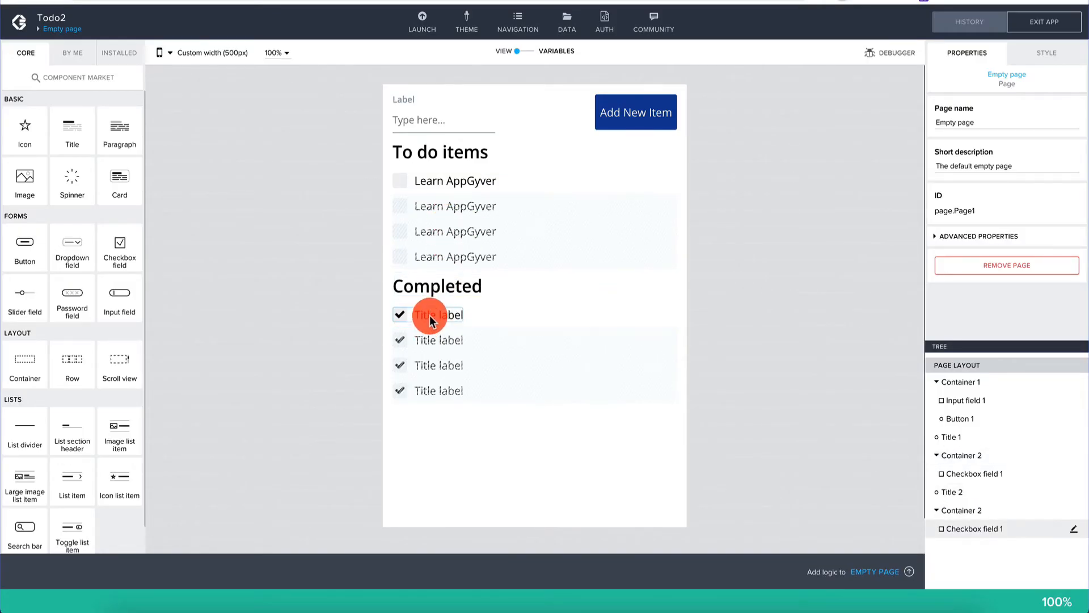
left_click(432, 318)
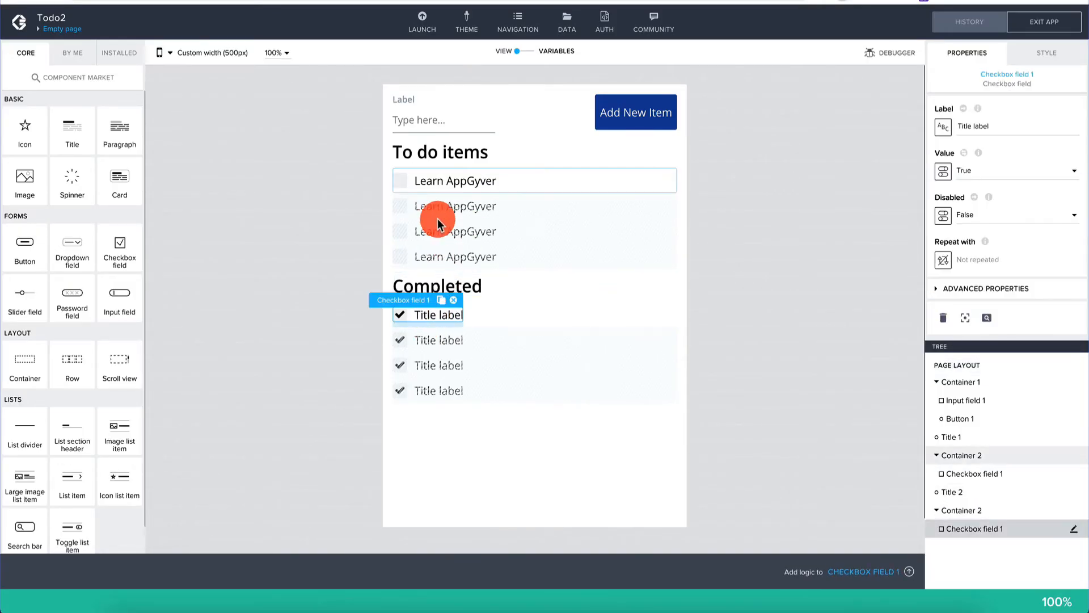
left_click(439, 183)
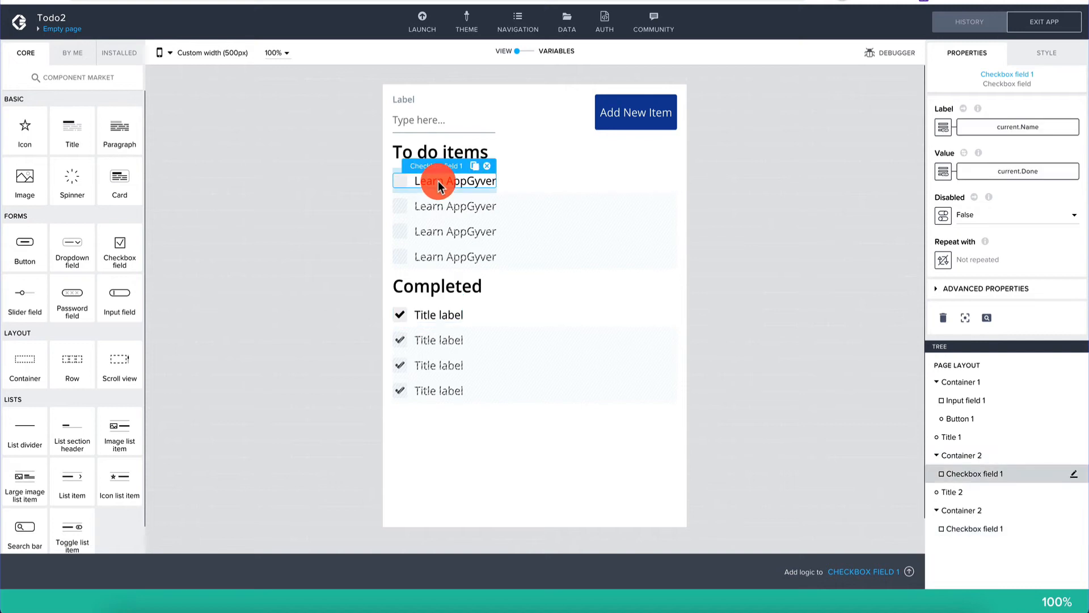
left_click(430, 316)
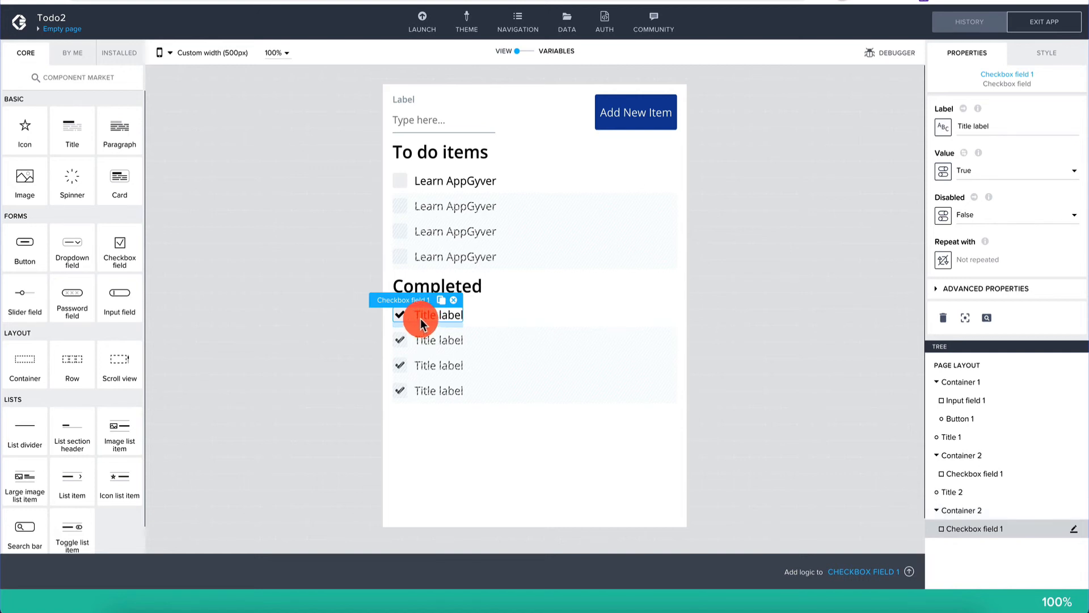
left_click(943, 126)
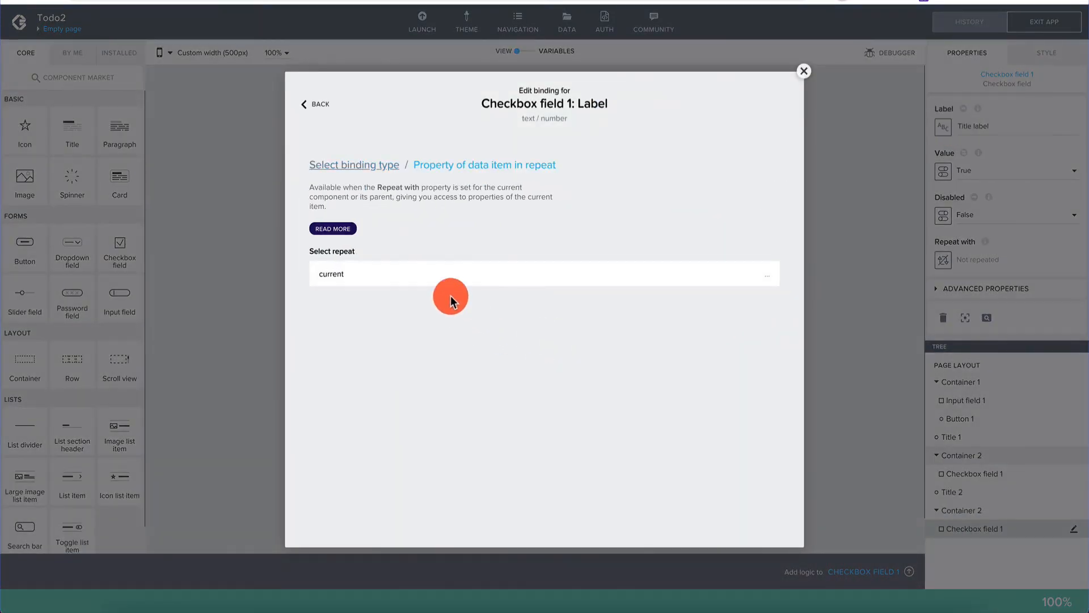
left_click(429, 363)
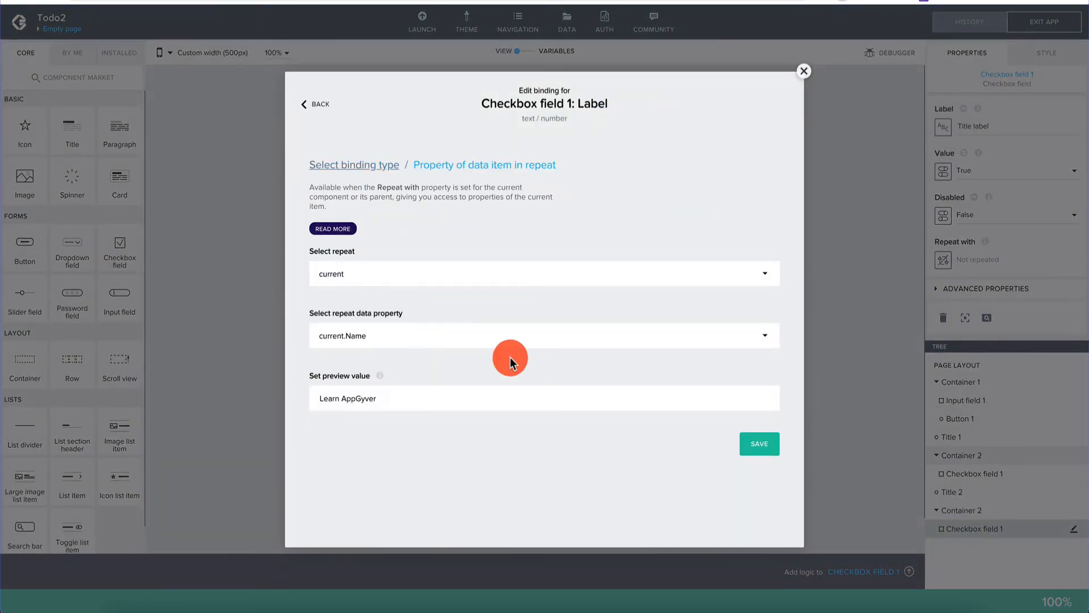
left_click(754, 443)
Bind the value of the checkbox under "Completed" to the Done property of the current repeat item
left_click(402, 321)
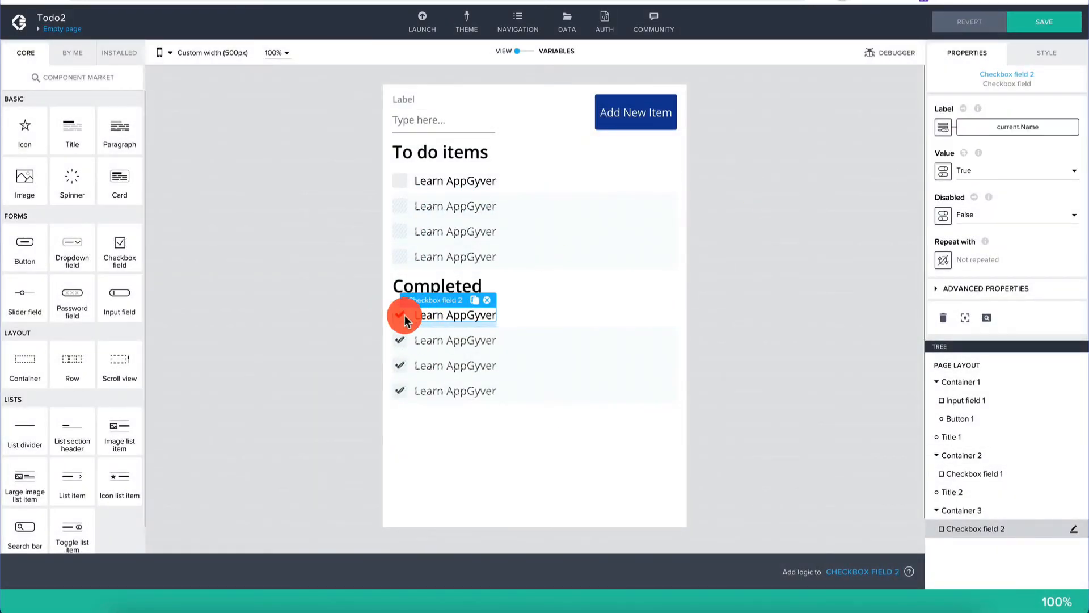
left_click(946, 177)
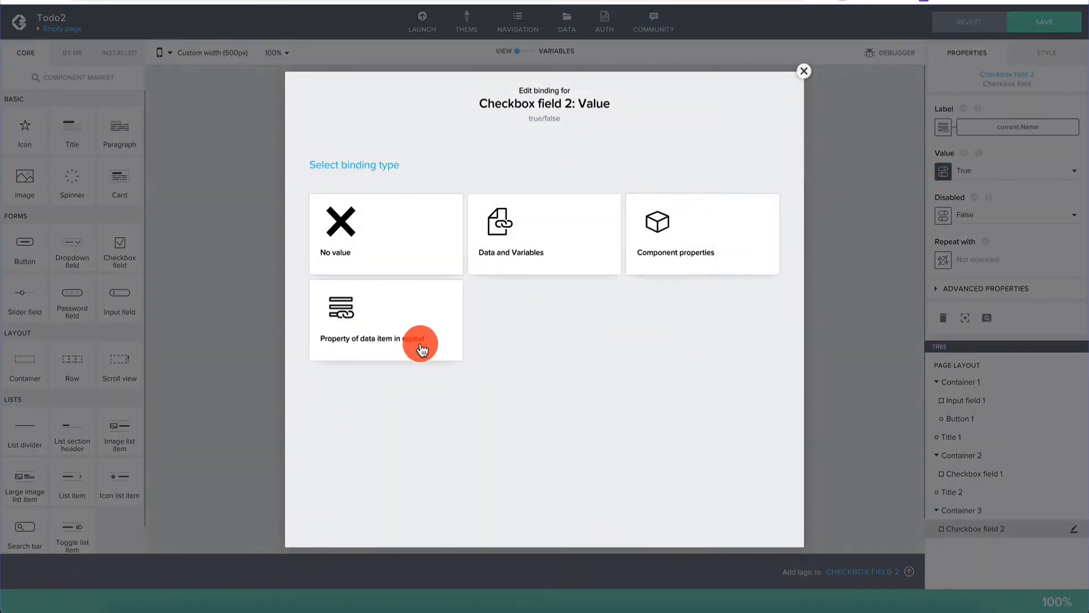
left_click(410, 345)
left_click(466, 277)
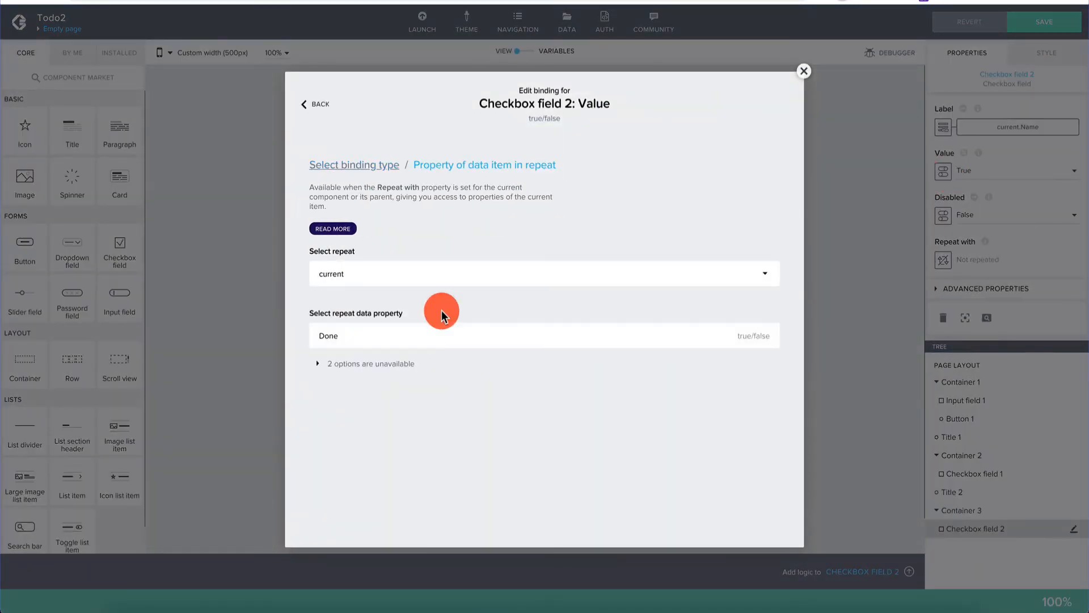
left_click(414, 342)
left_click(755, 445)
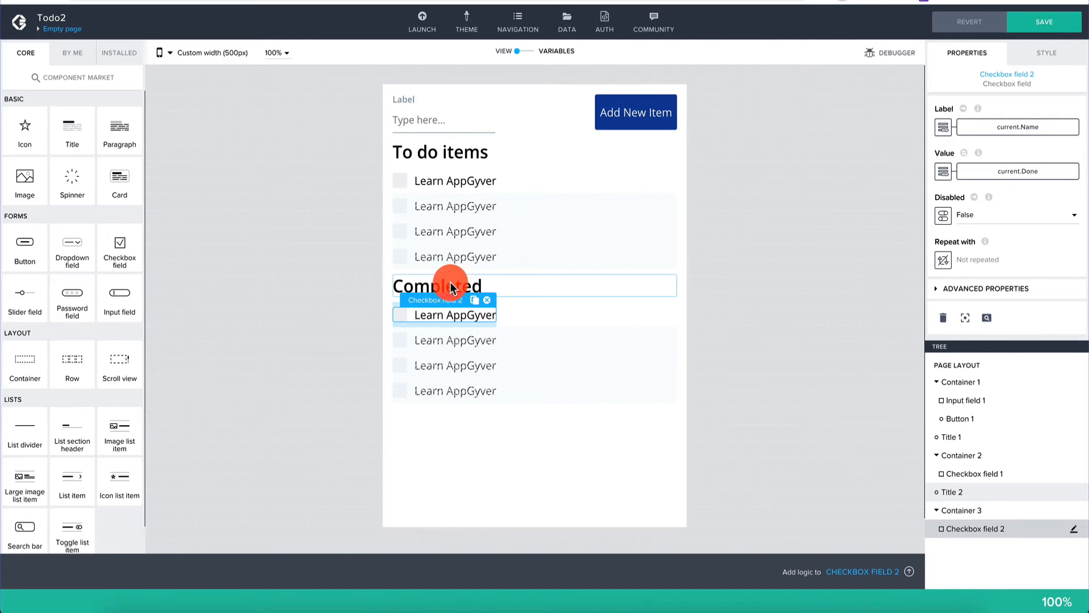
Copy the repeat formula of the container under "To do items" and close its binding without changes
left_click(554, 176)
left_click(1013, 175)
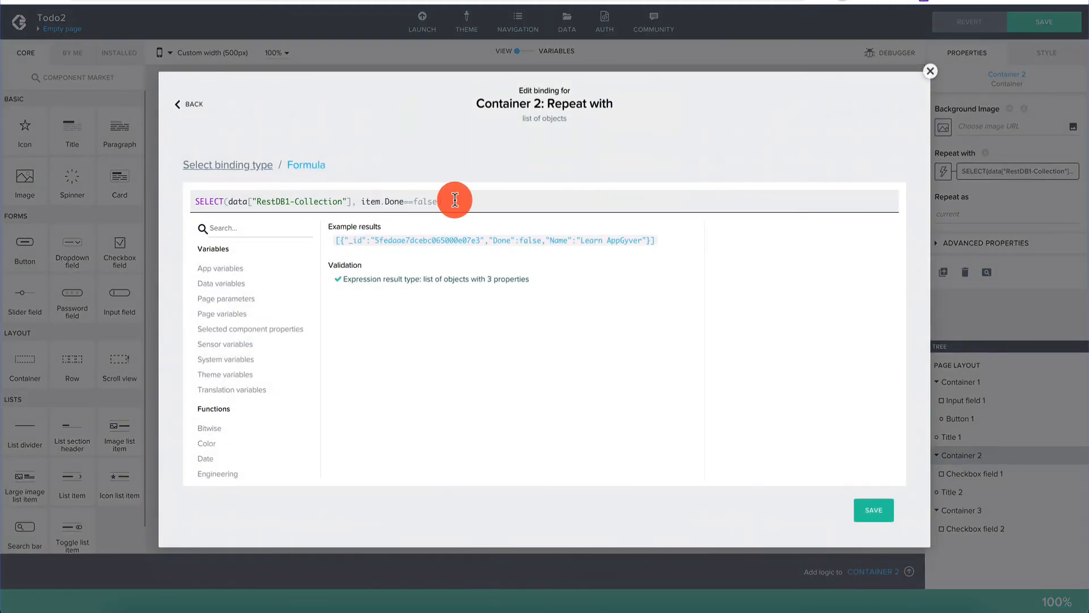
triple_click(479, 198)
key("ctrl+c")
left_click(931, 73)
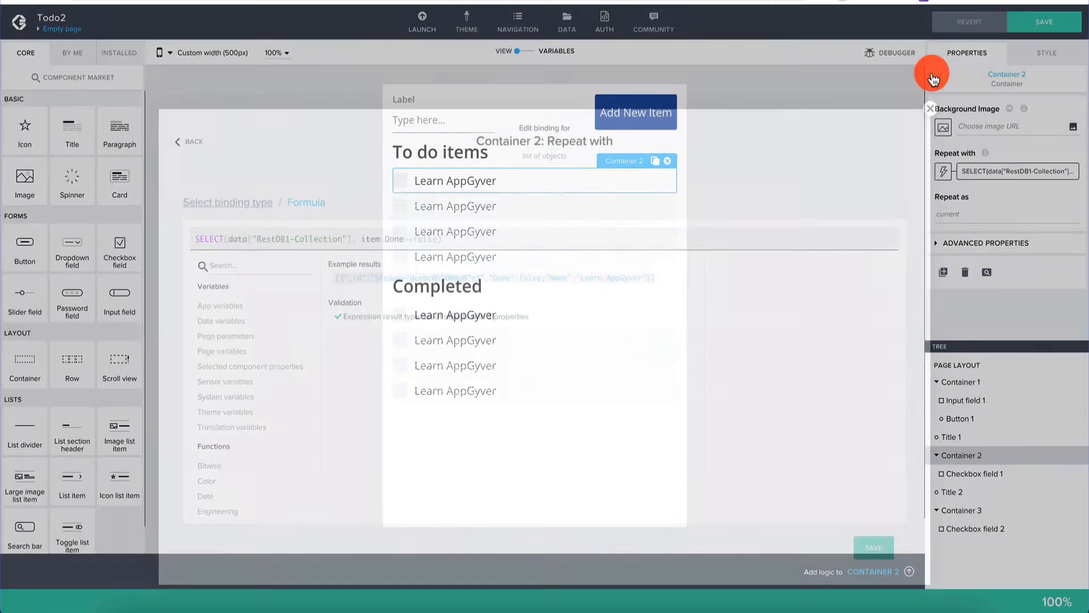
Switch the repeat binding of the container under "Completed" from a data variable to a formula
left_click(557, 307)
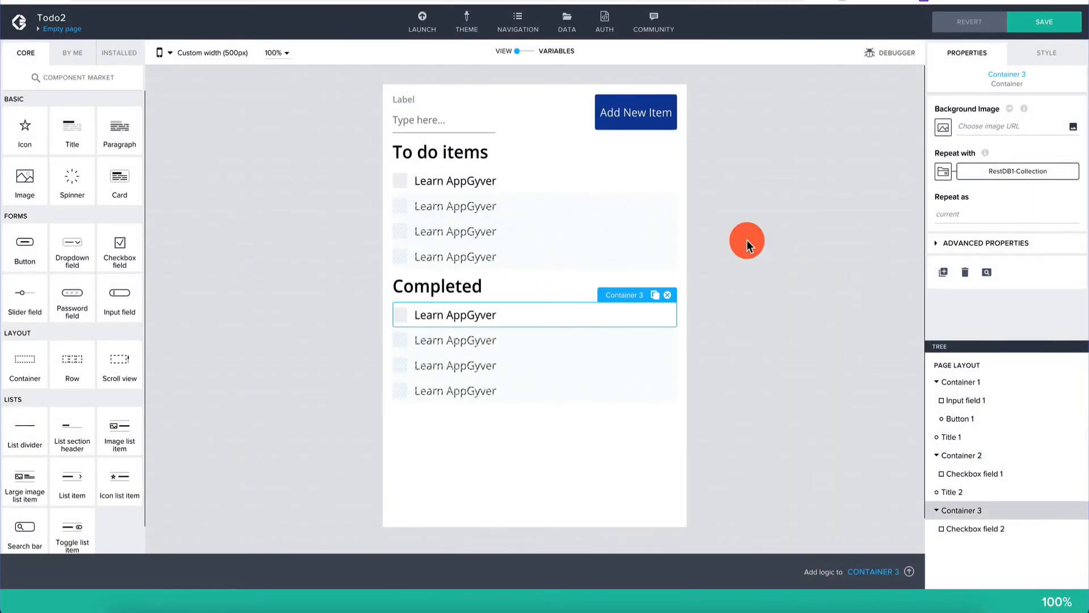
left_click(998, 169)
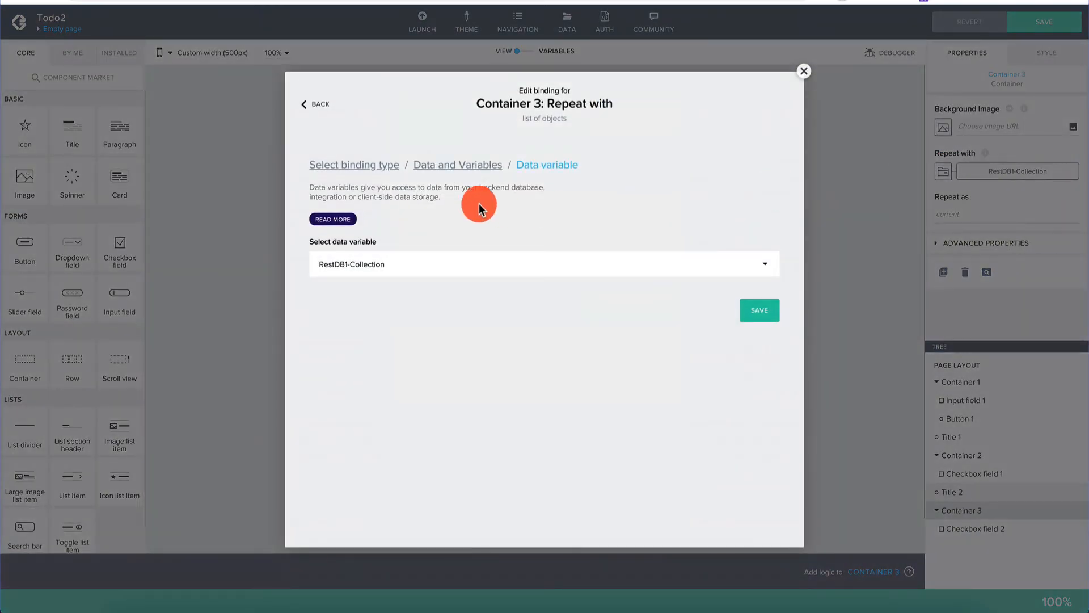
left_click(471, 164)
left_click(362, 166)
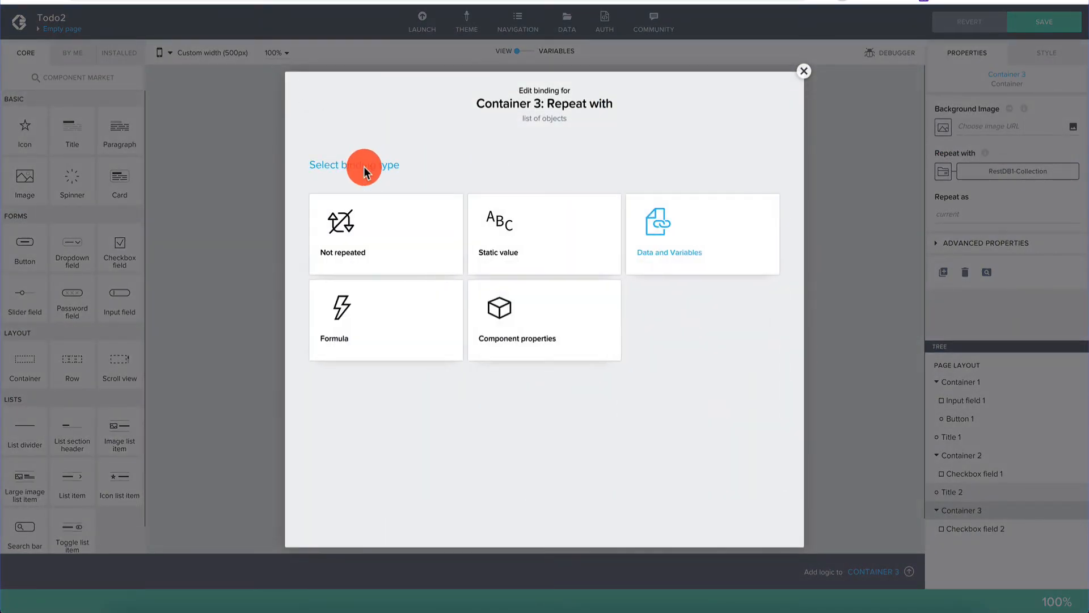
left_click(377, 312)
left_click(465, 267)
Replace the data["RestDB1-Collection"] formula with the copied SELECT(data["RestDB1-Collection"], item.Done==false)
left_click(377, 199)
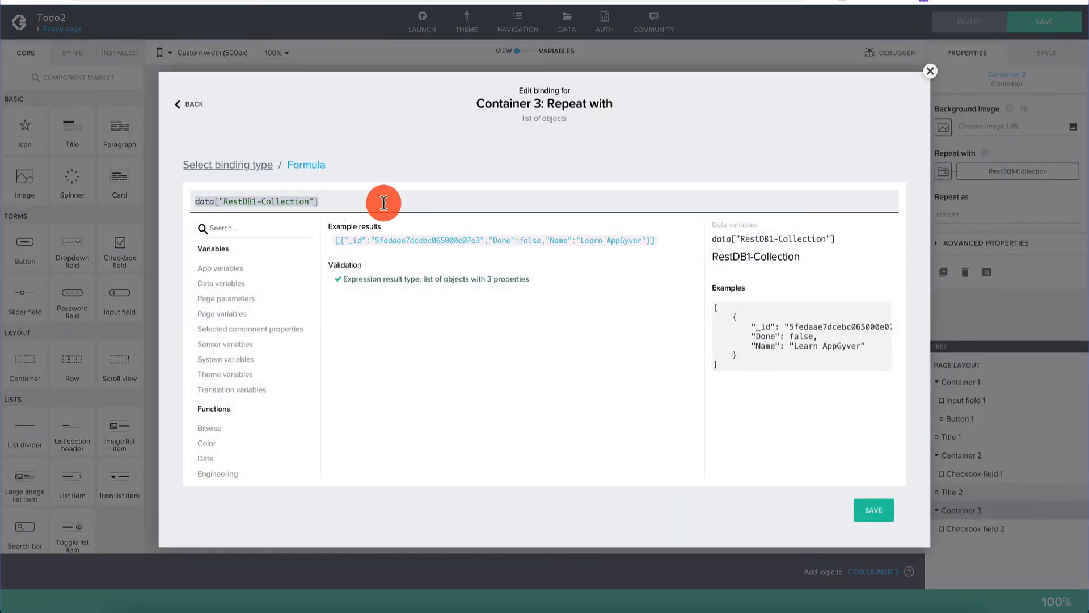
key("ctrl+v")
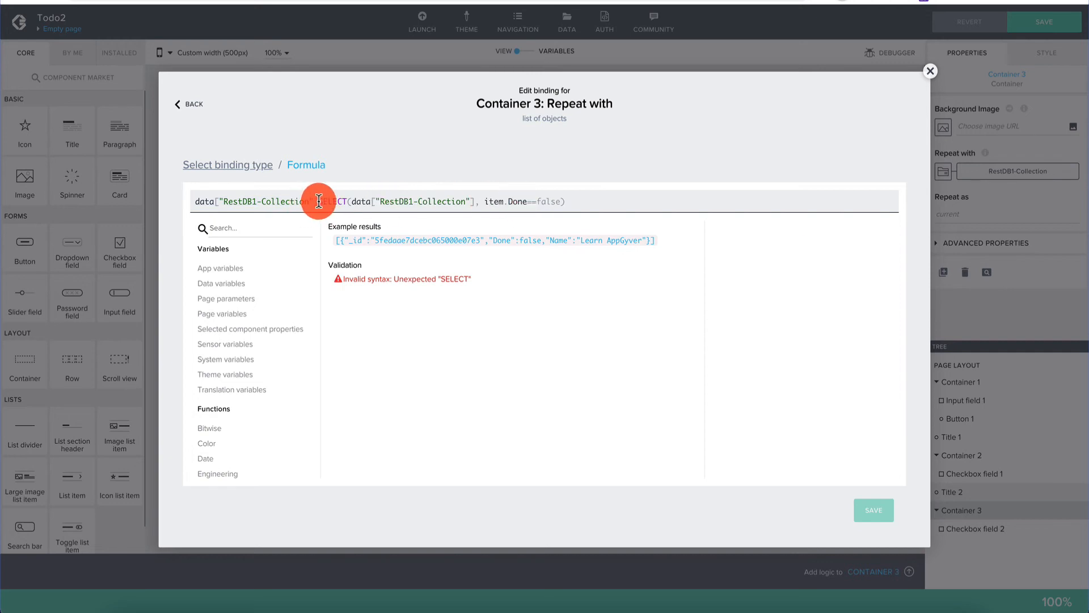
left_click_drag(317, 201, 171, 201)
key("BackSpace")
left_click(443, 201)
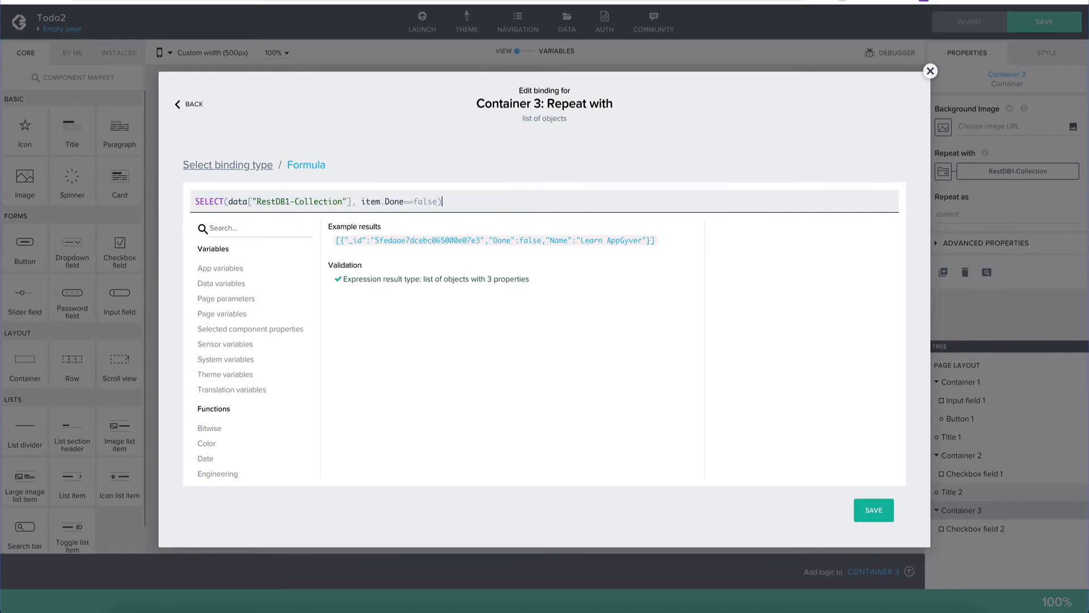
Change the filter condition to item.Done==true, then save the binding and the app
key("Left")
key("BackSpace")
key("BackSpace")
key("BackSpace")
key("BackSpace")
key("BackSpace")
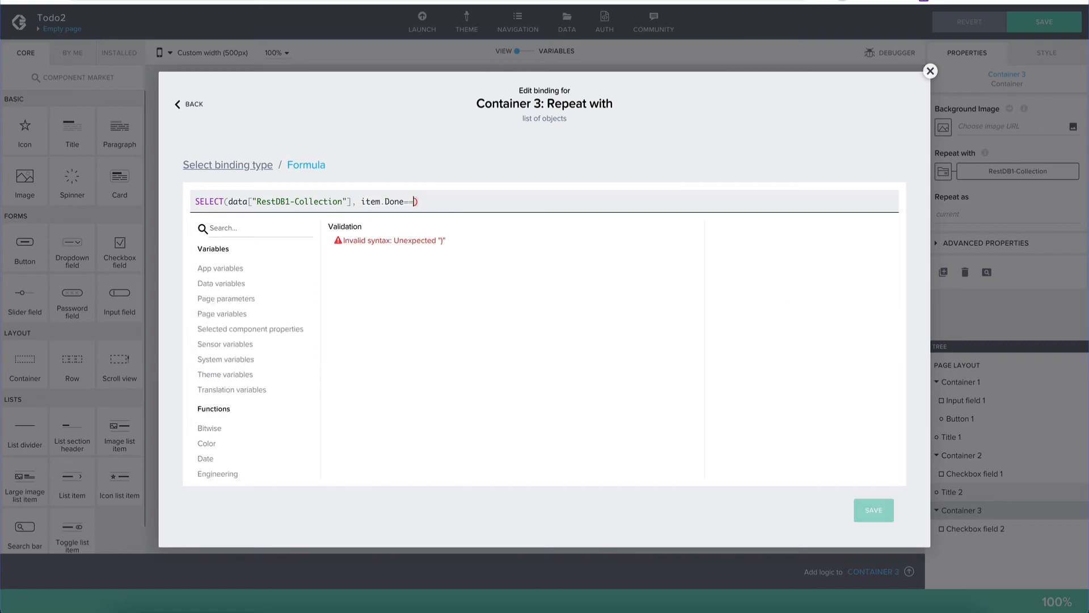
type("true")
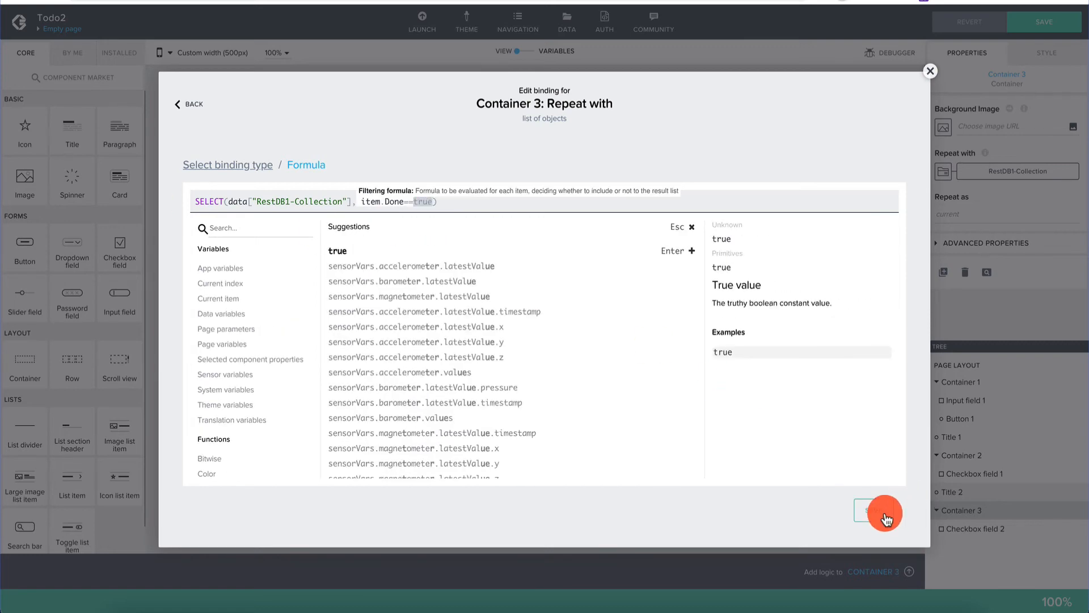
left_click(881, 513)
left_click(1032, 22)
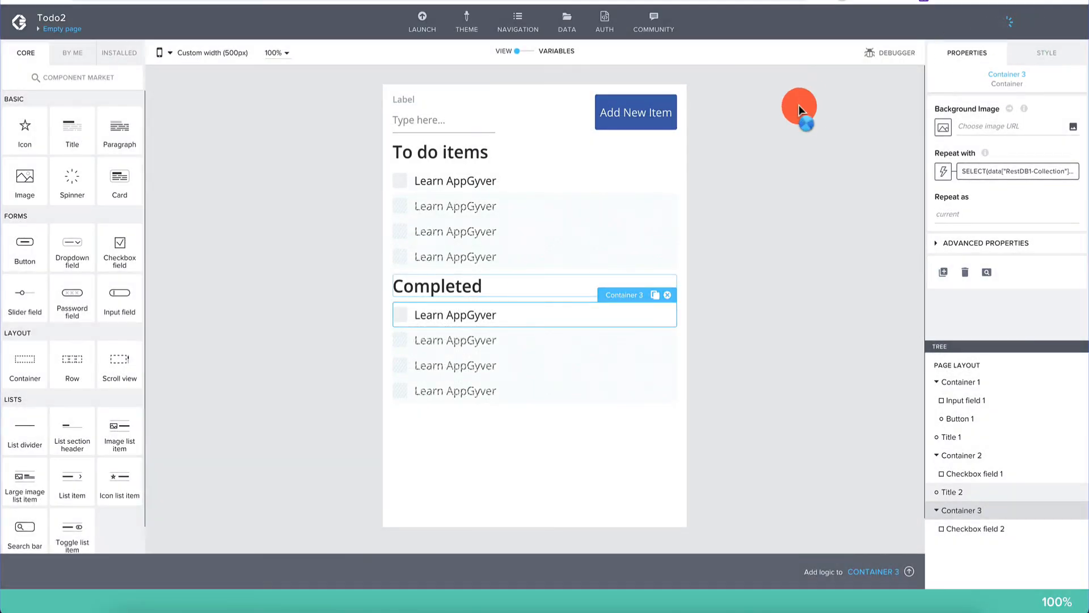
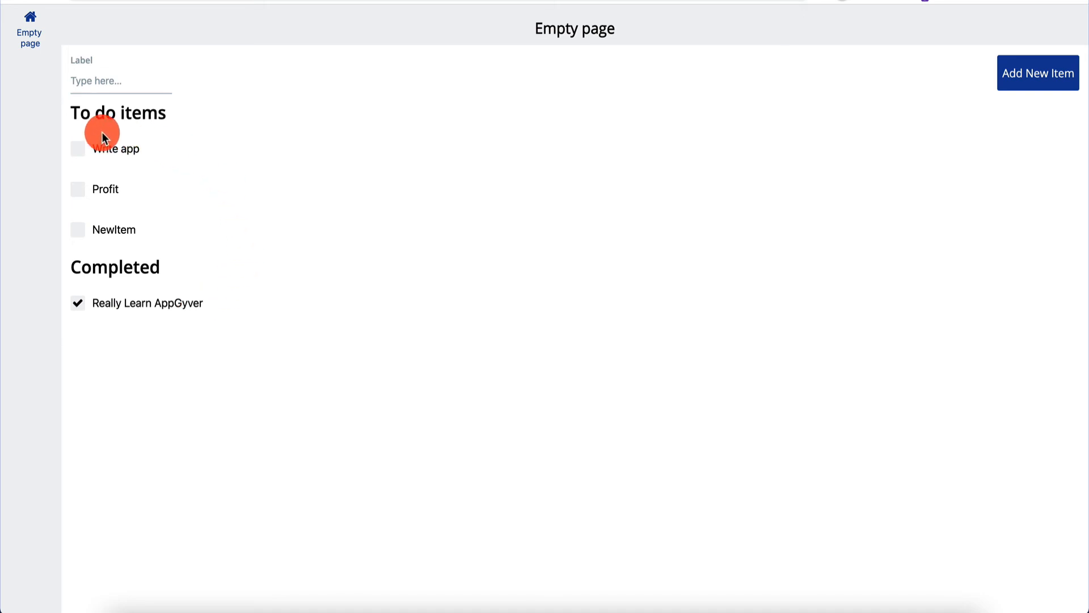
Return to the app editor and open the logic canvas for the first checkbox under "To do items"
left_click(255, 7)
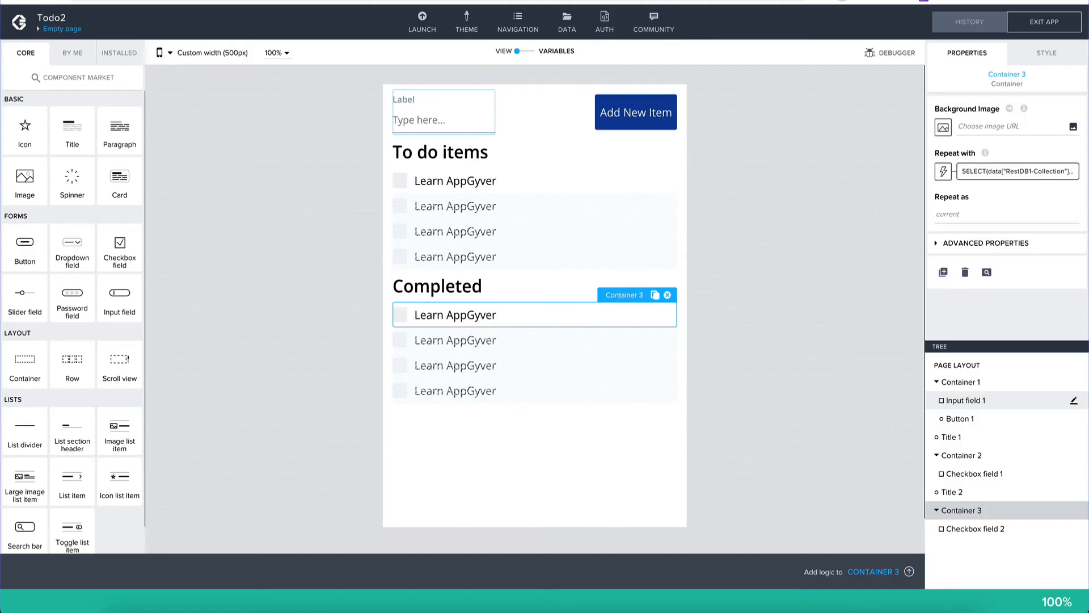
left_click(407, 182)
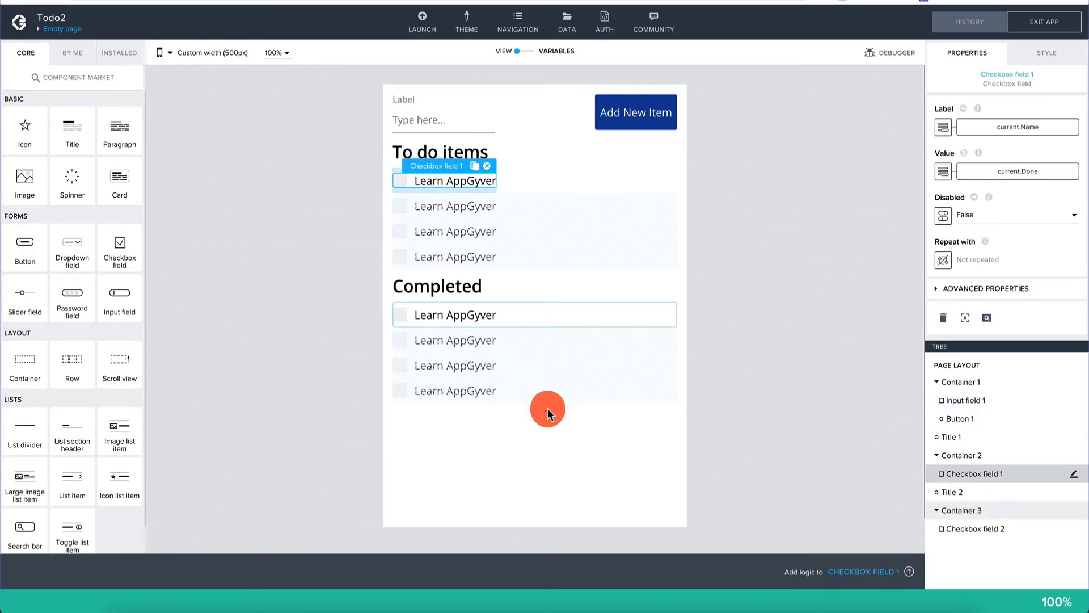
left_click(800, 572)
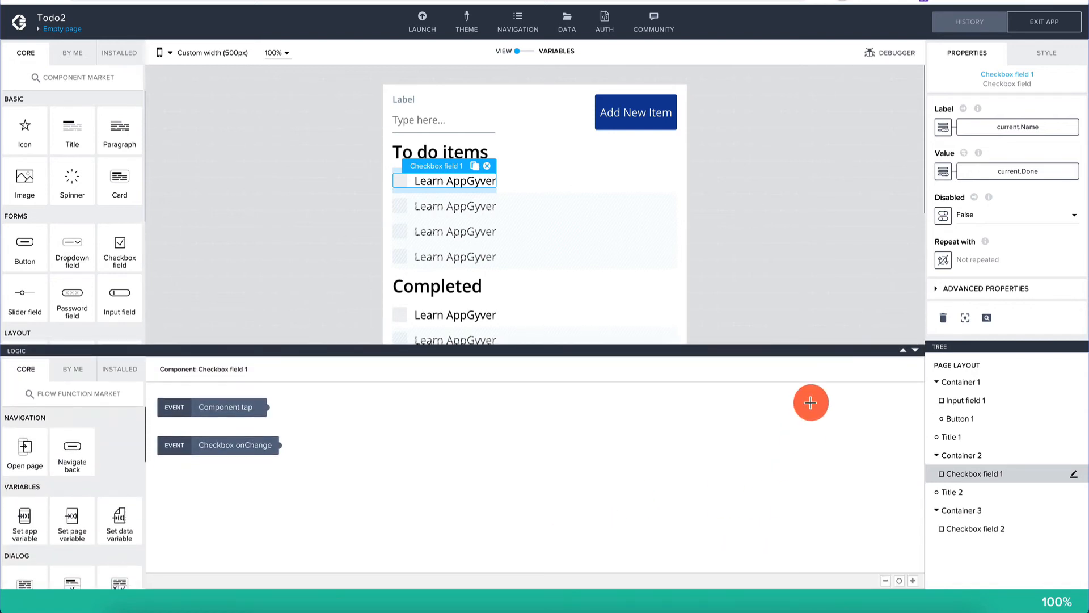
left_click_drag(822, 350, 823, 436)
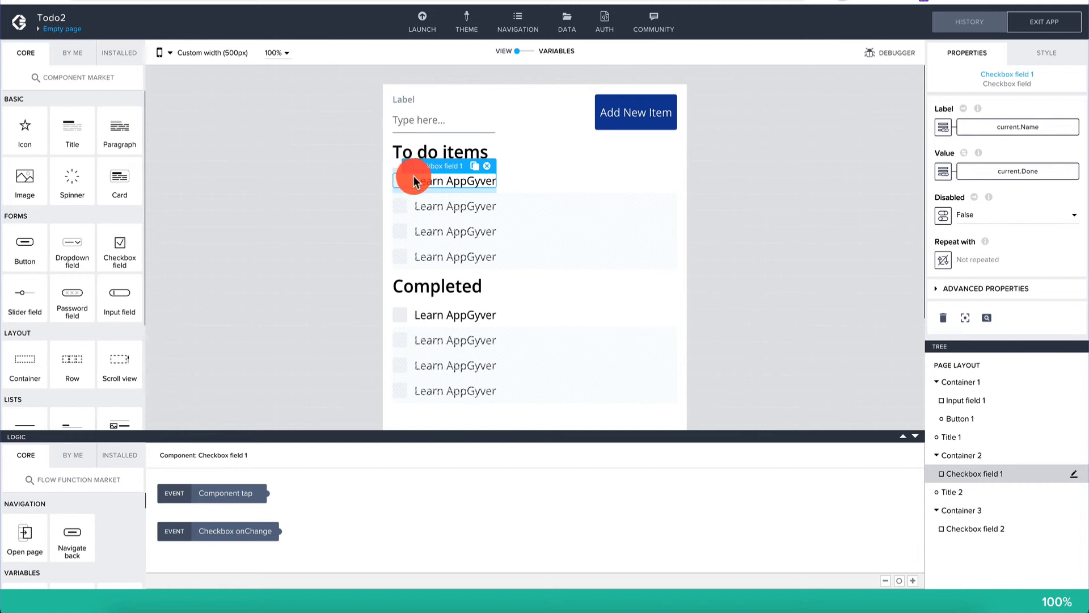
left_click_drag(305, 437, 309, 403)
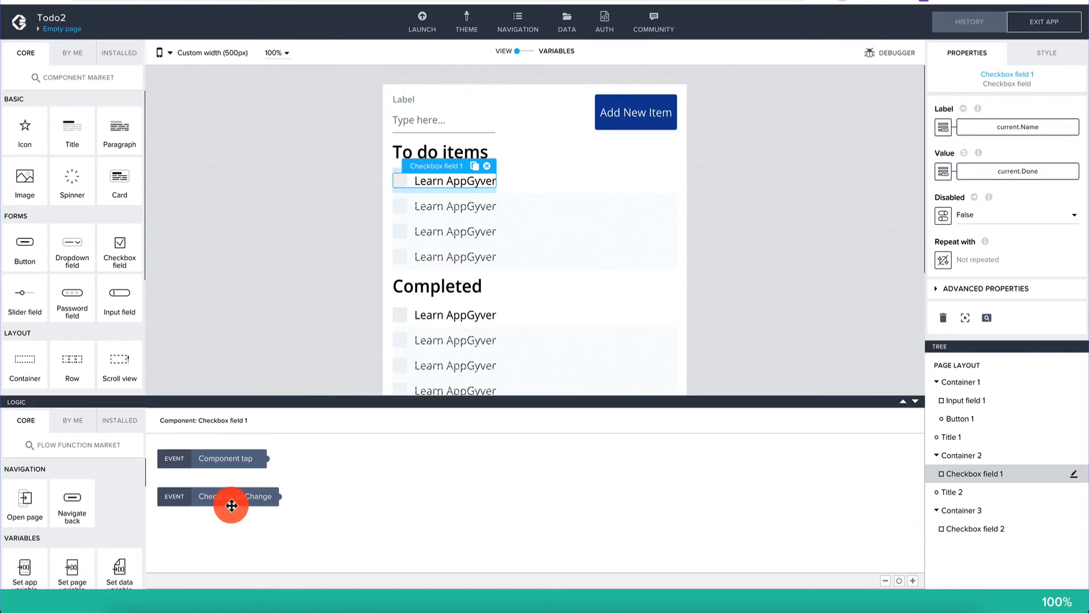
Add an Update record node for the RestDB resource and connect the Checkbox onChange event to it
scroll(102, 516, "down", 2)
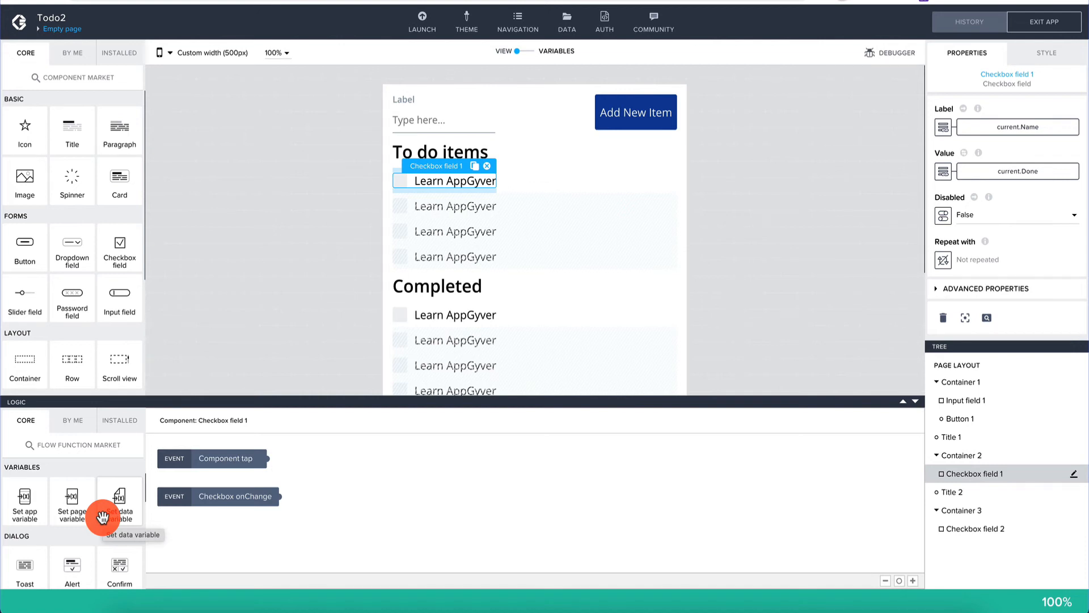
scroll(99, 513, "down", 3)
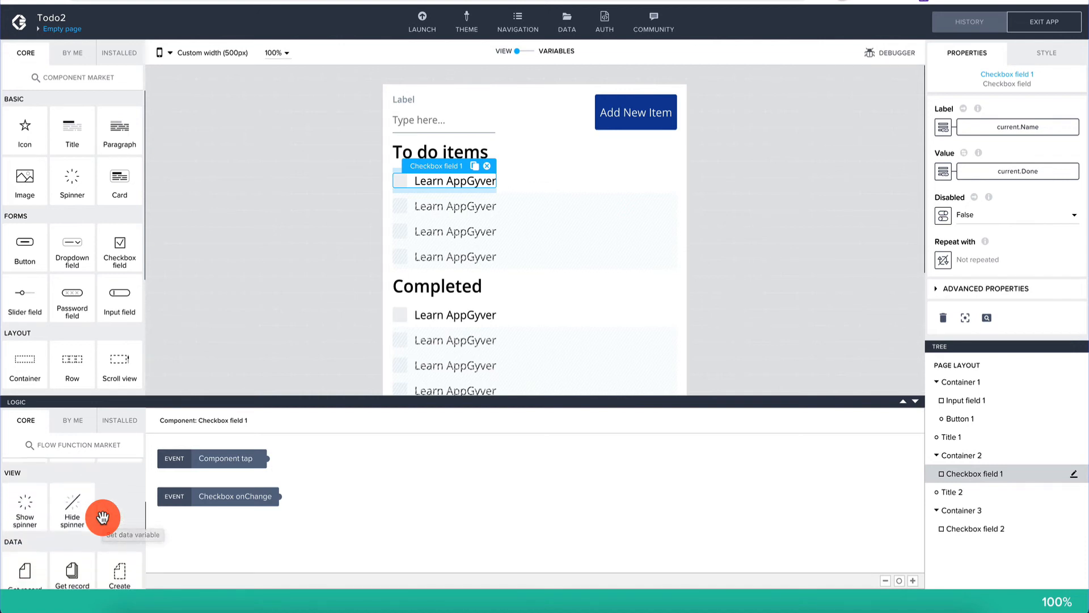
left_click_drag(35, 556, 420, 509)
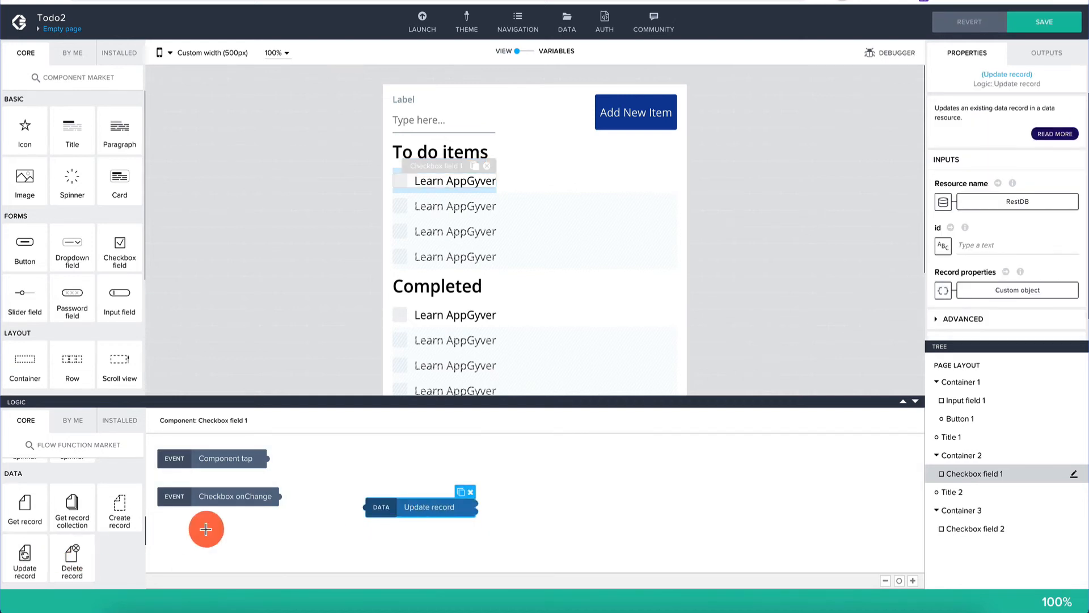
left_click_drag(280, 497, 398, 499)
left_click(394, 506)
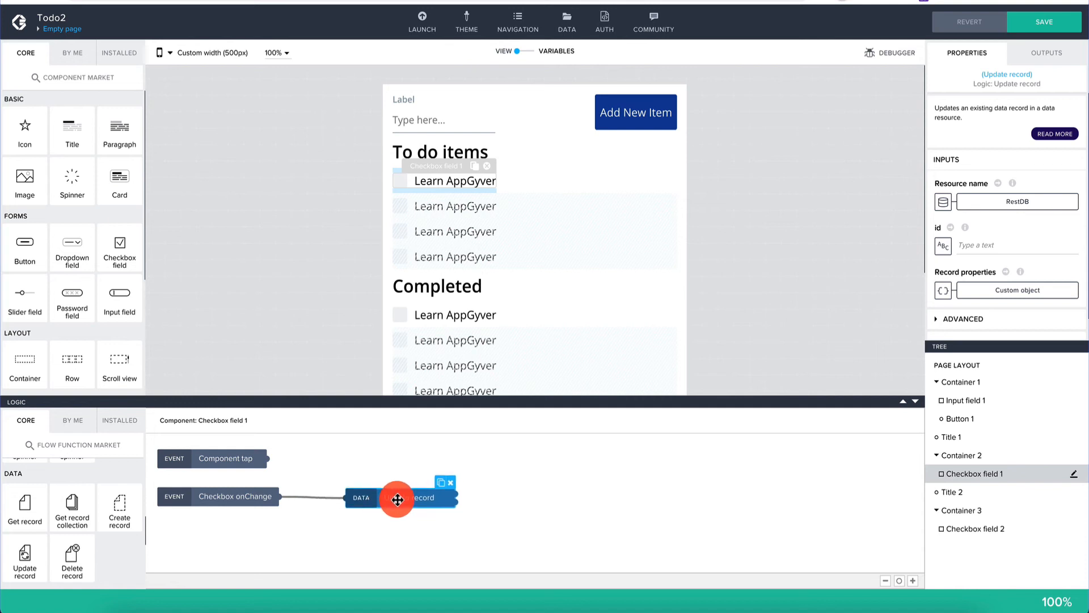
Bind the Update record node's id to the repeated data item property current._id
scroll(975, 157, "down", 2)
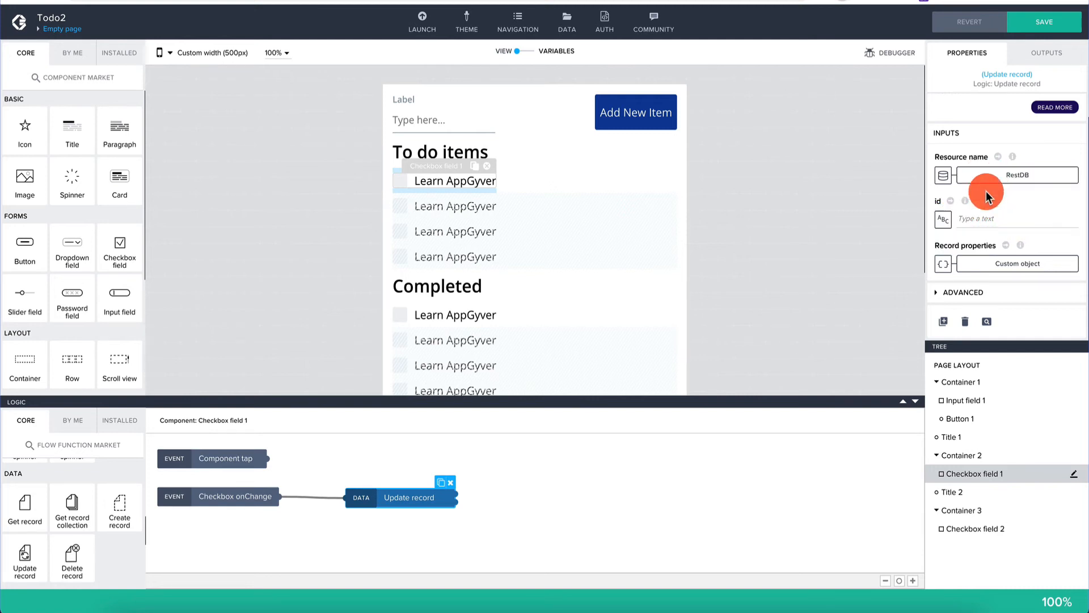
left_click(945, 223)
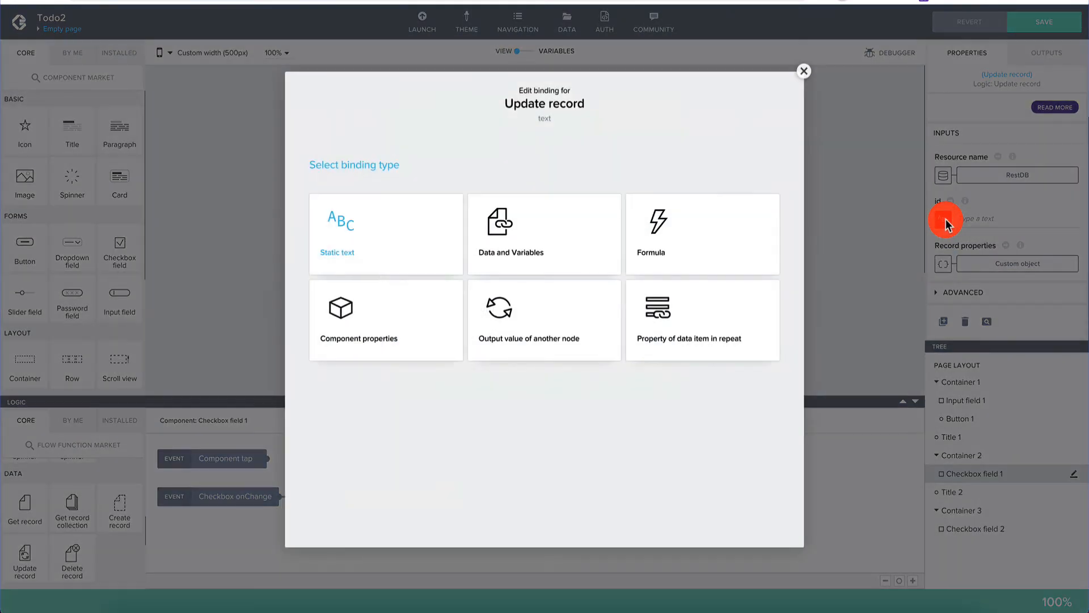
left_click(697, 316)
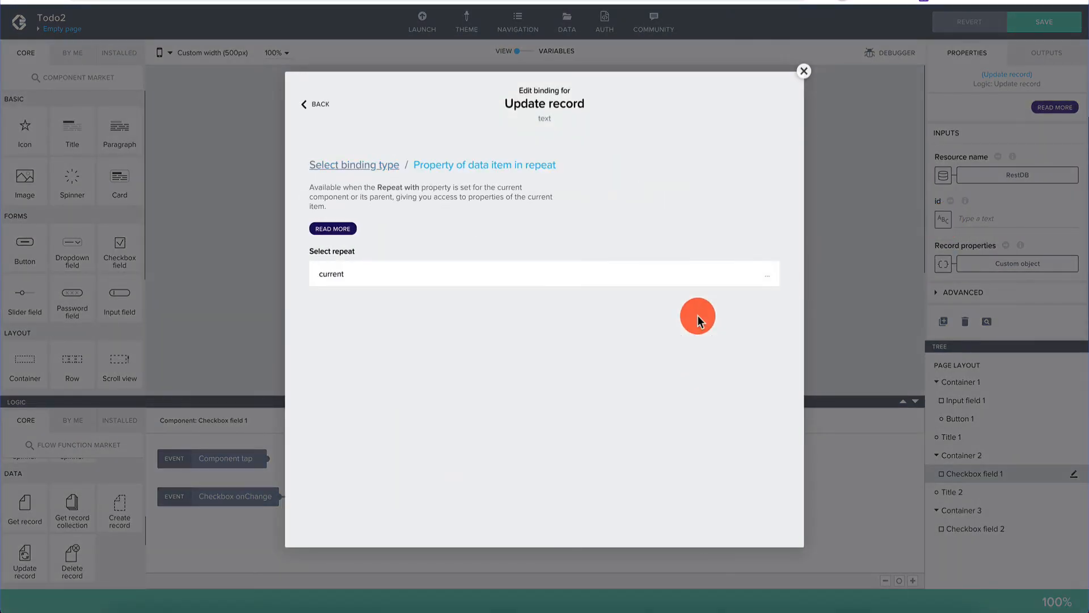
left_click(459, 276)
left_click(437, 340)
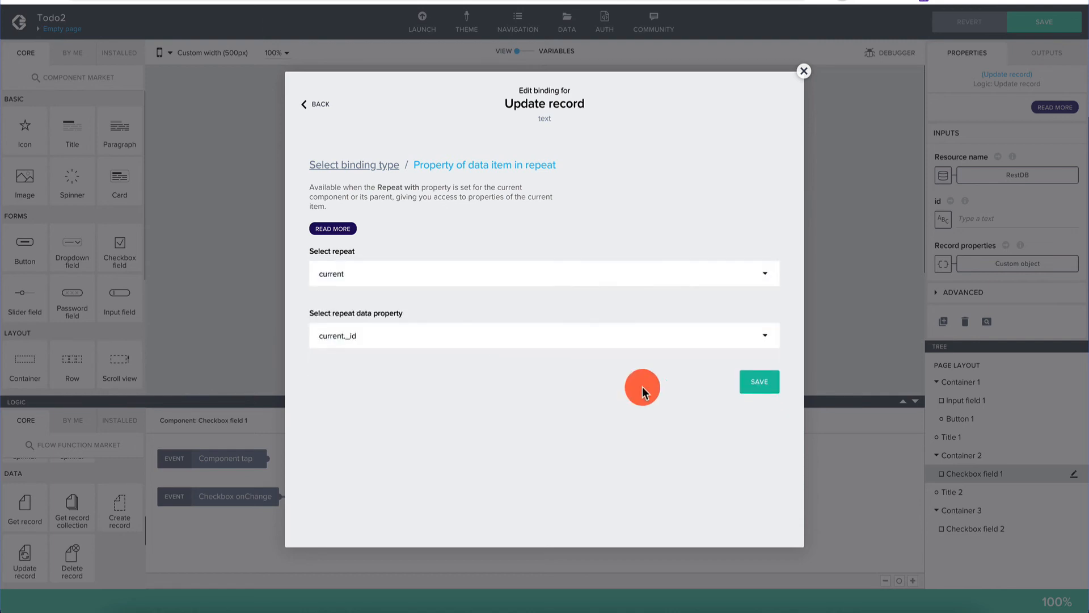
left_click(759, 382)
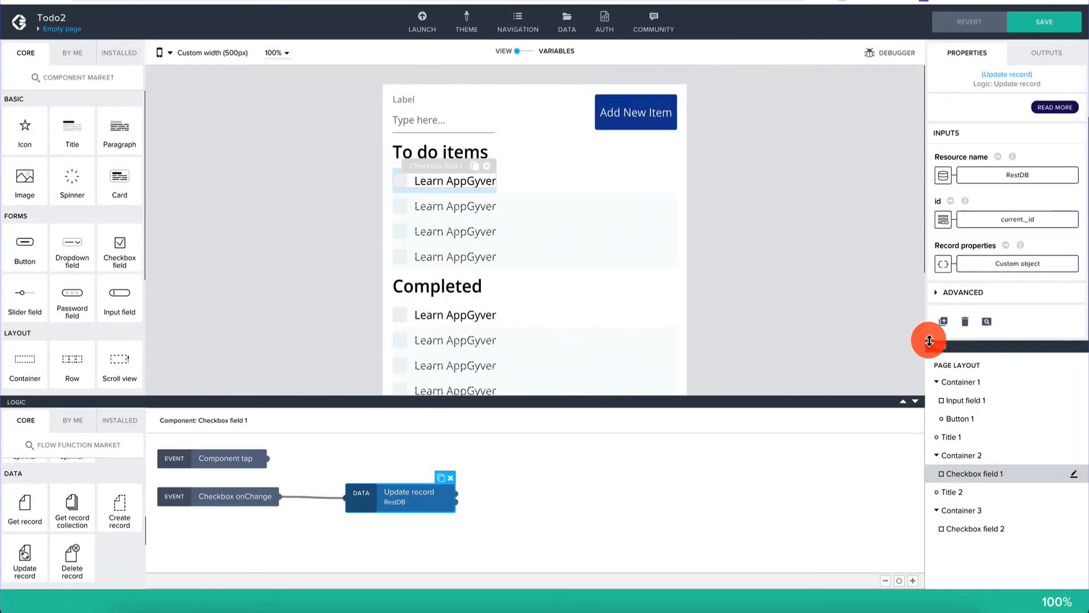
In the record properties, bind Done to the formula !self.value
left_click(942, 265)
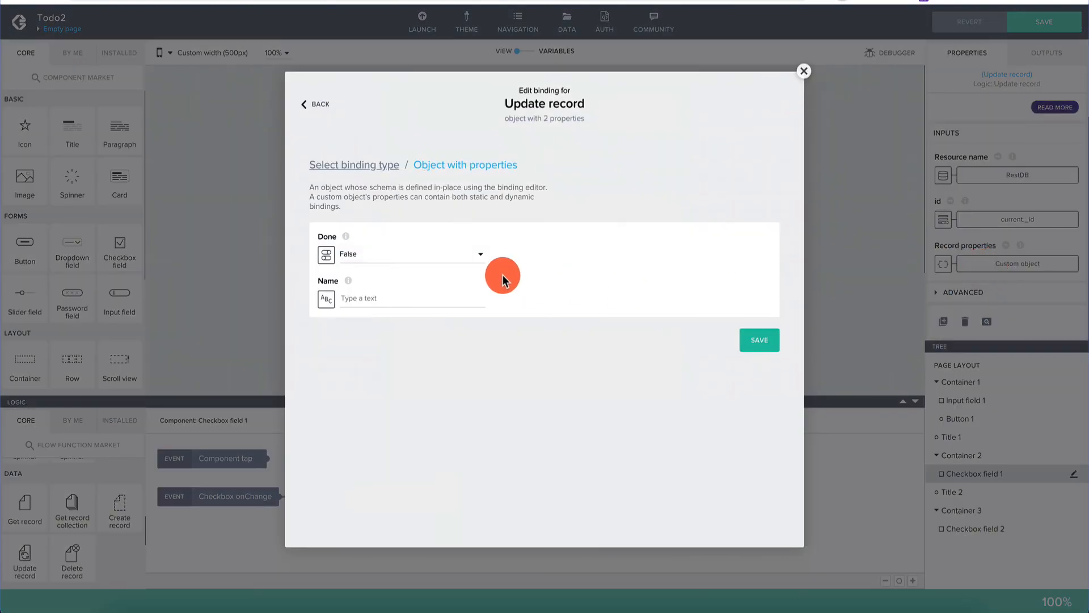
left_click(328, 258)
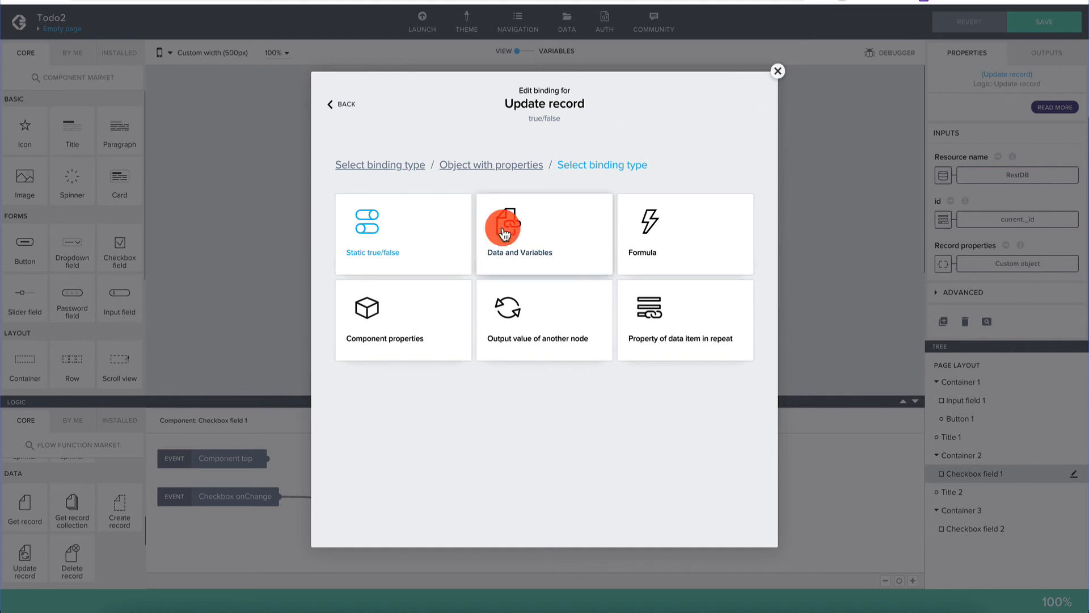
left_click(667, 250)
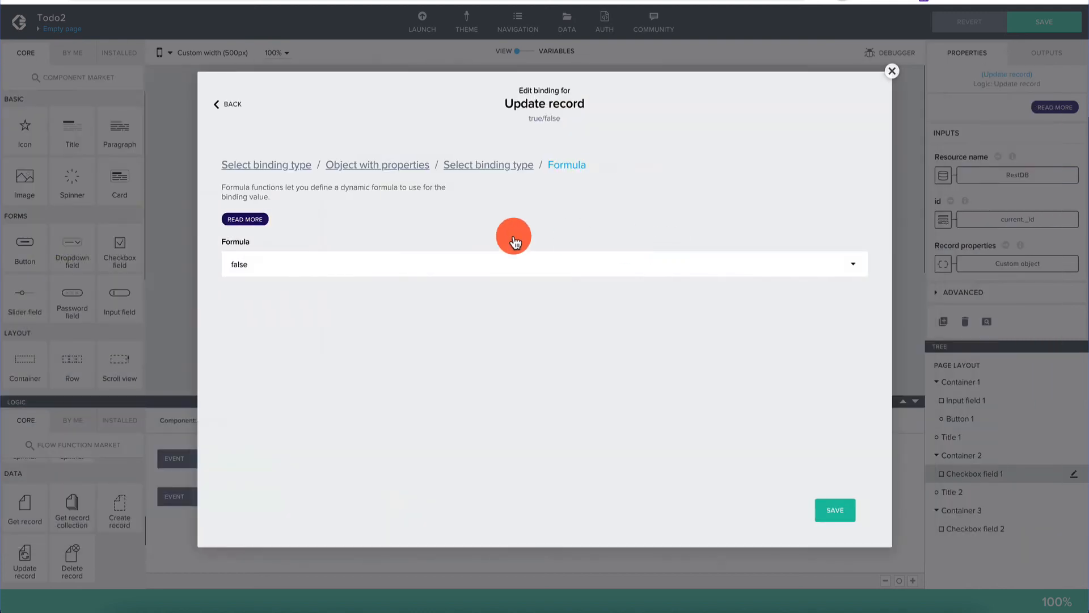
left_click(394, 264)
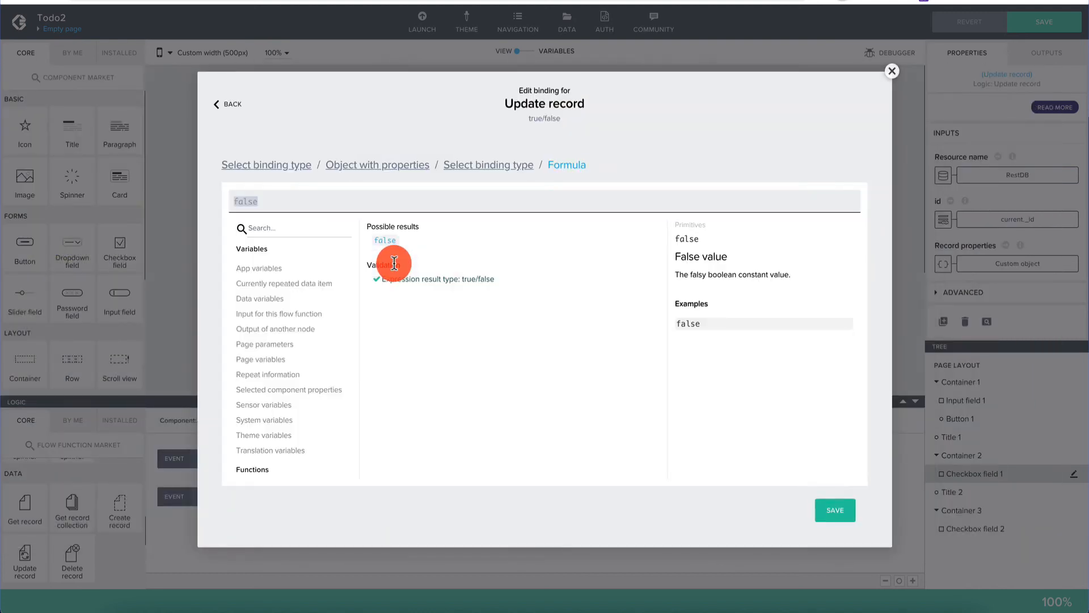
left_click(320, 194)
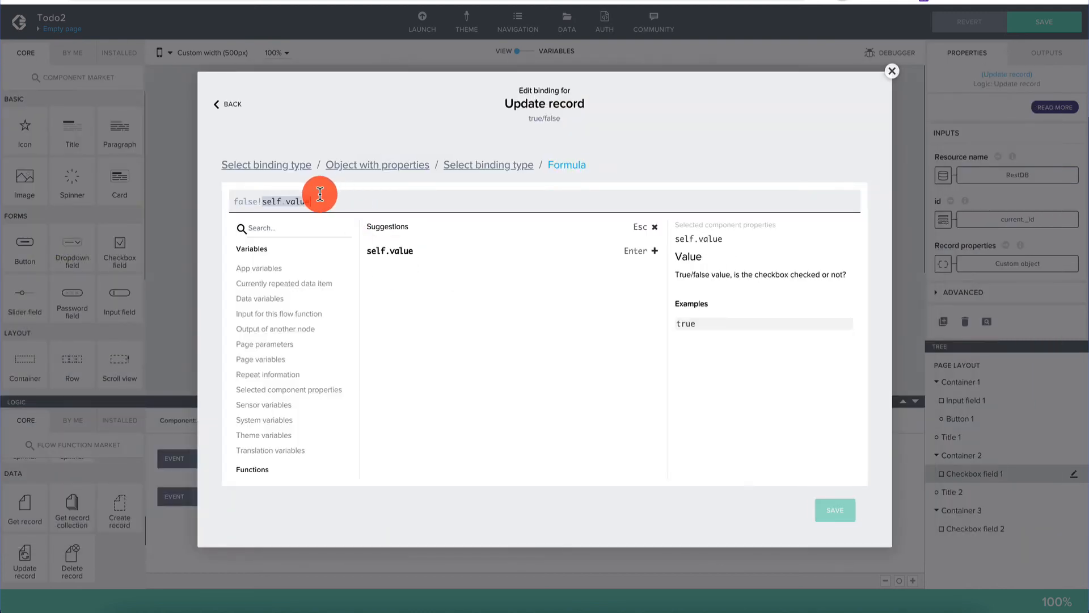
double_click(252, 201)
type("!")
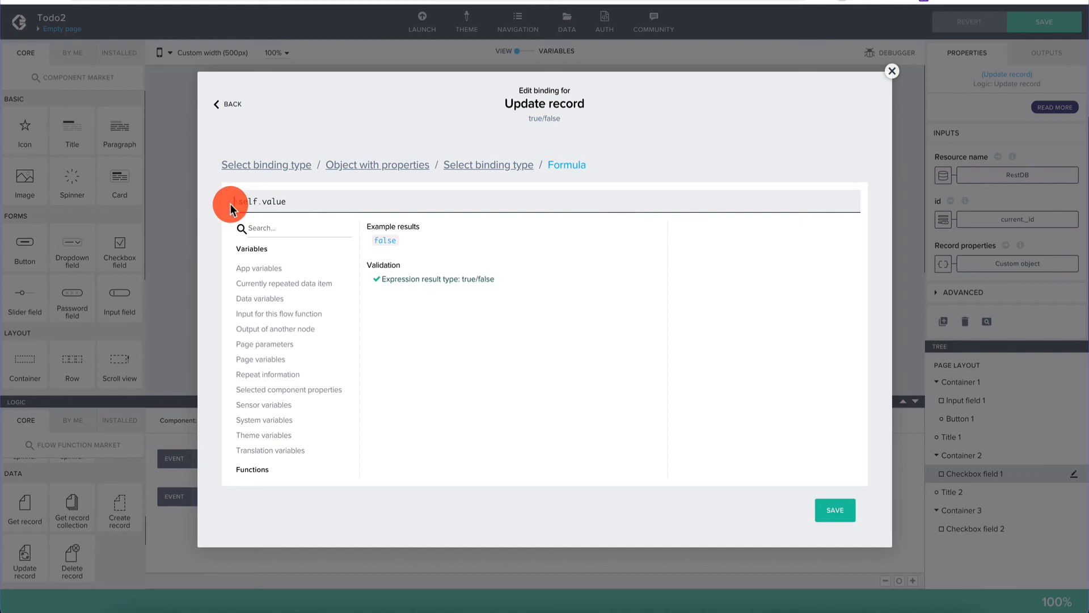
left_click(850, 523)
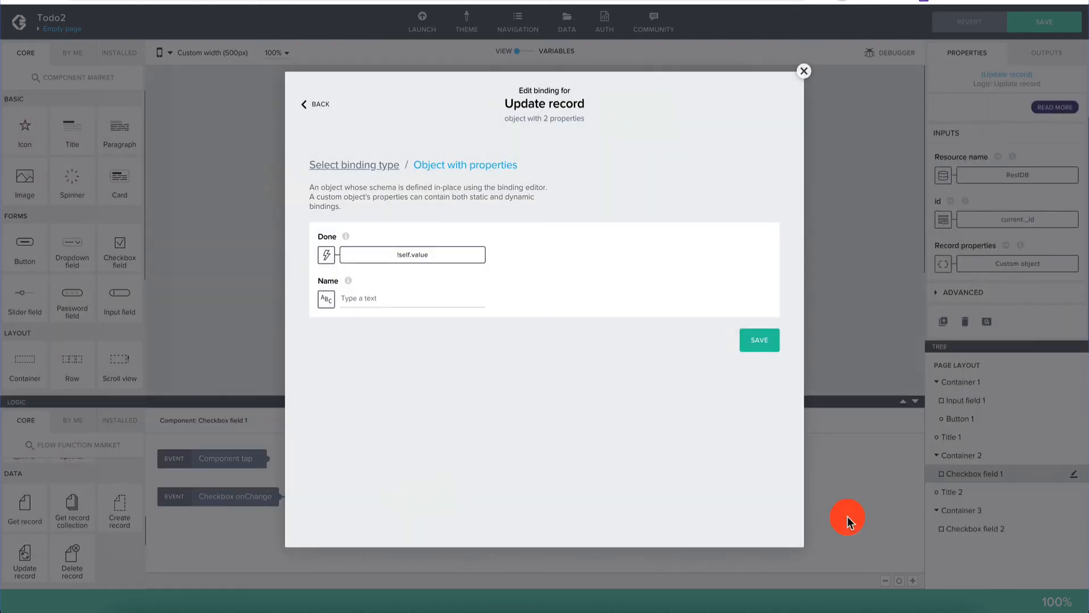
Bind the record's Name to the repeated data item property current.Name and save the record properties
left_click(329, 302)
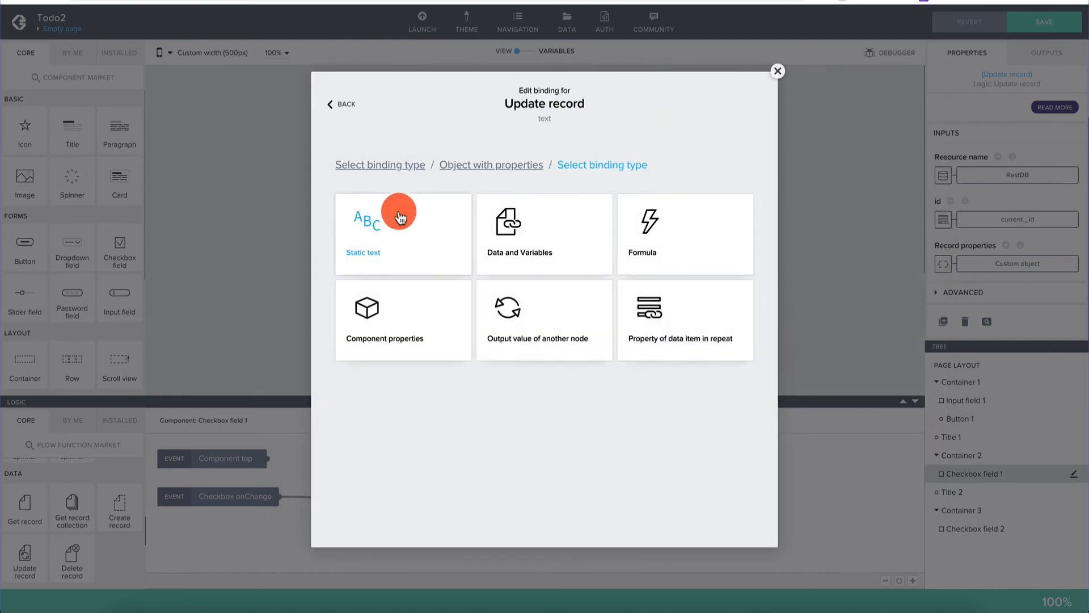
left_click(395, 334)
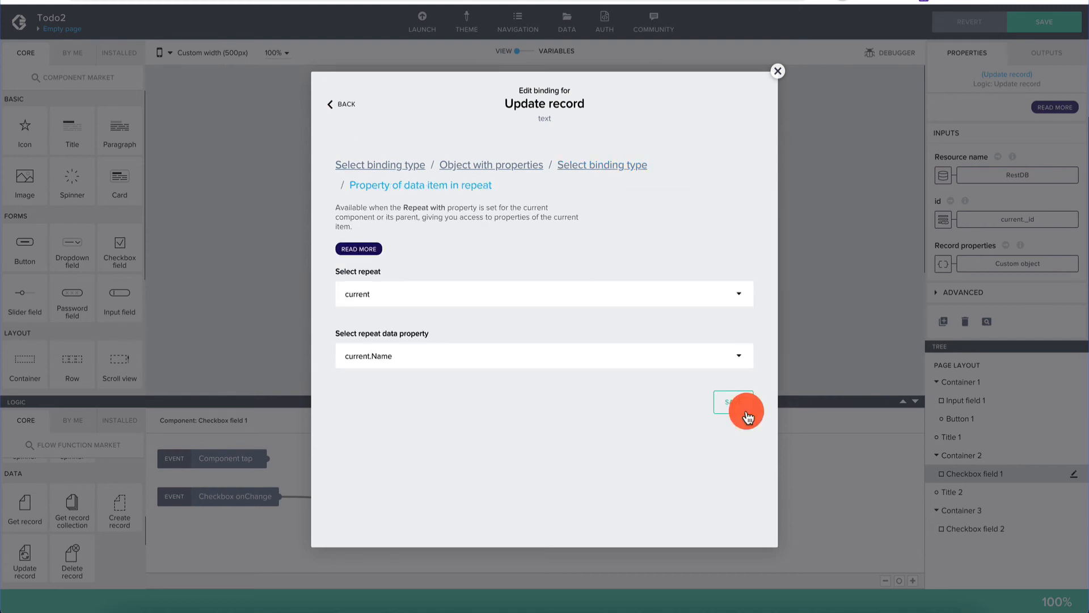
left_click(745, 411)
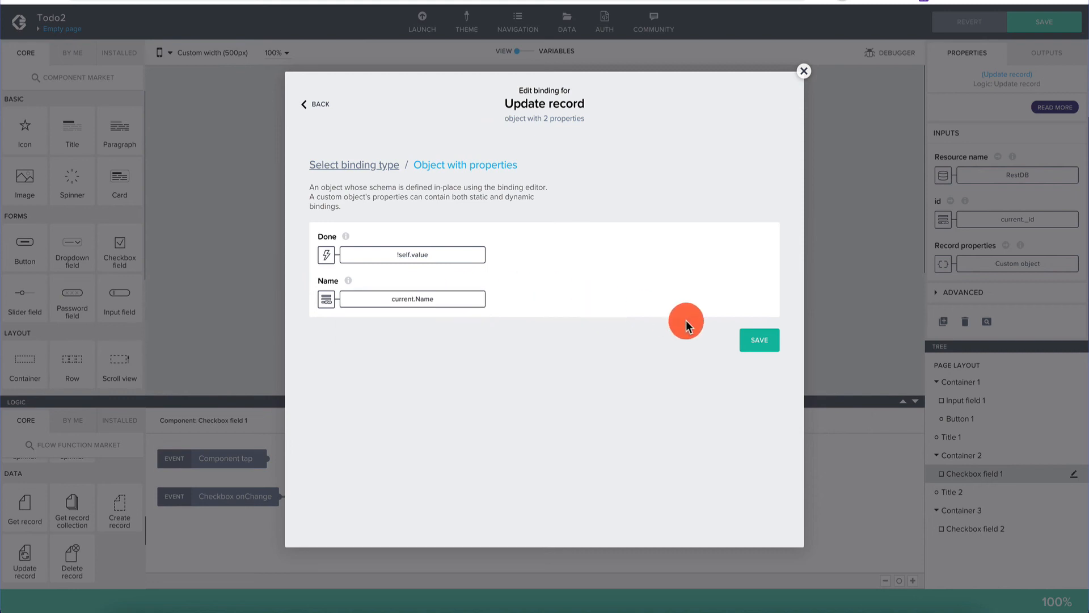
left_click(760, 341)
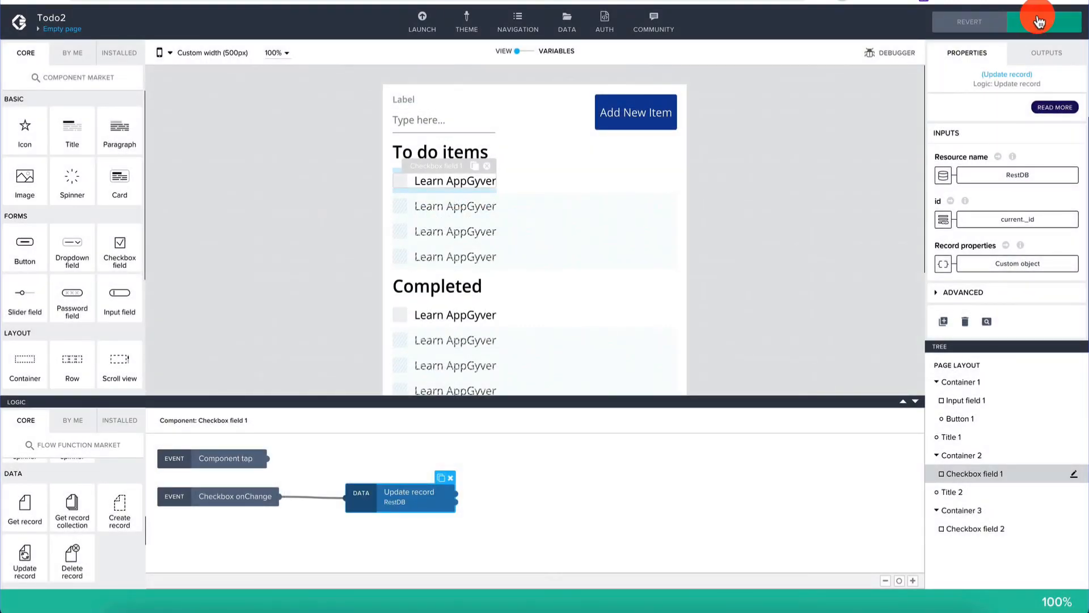
Save the app and test the update by checking off "Write app" in the preview
left_click(1042, 21)
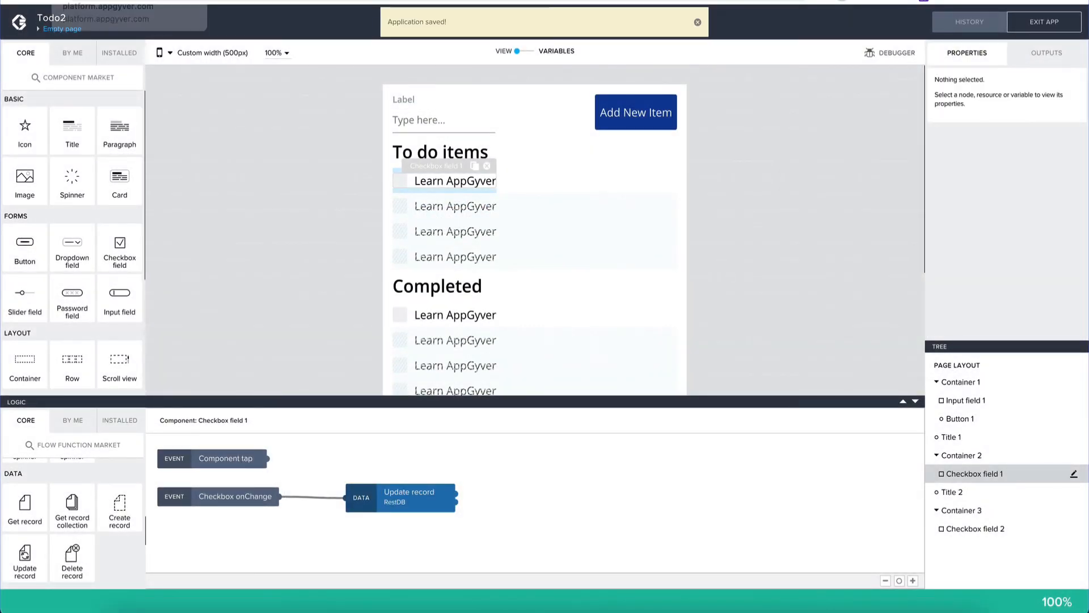
left_click(397, 1)
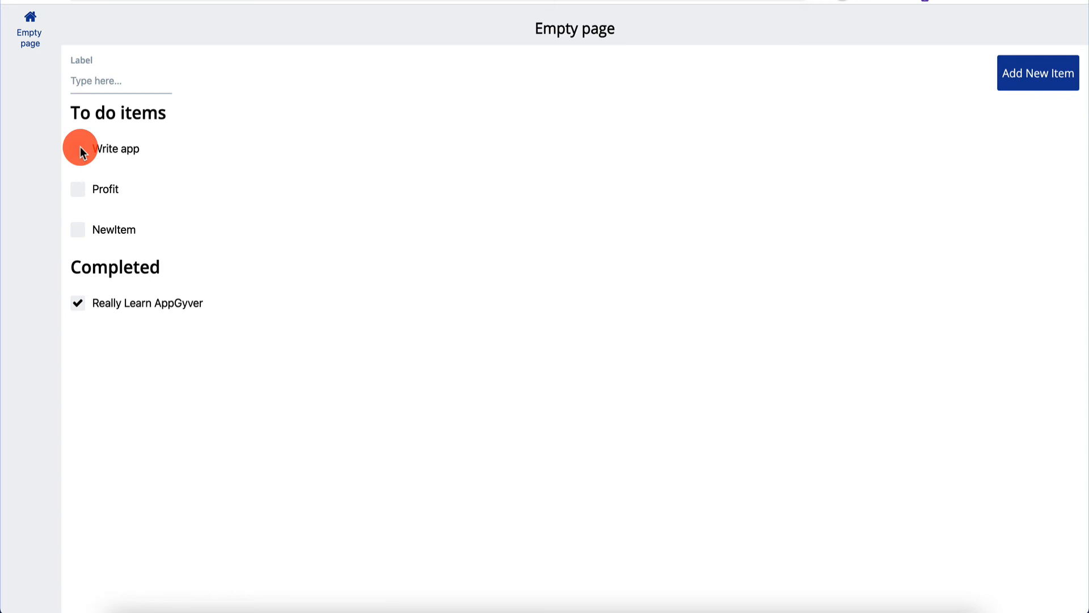
left_click(80, 147)
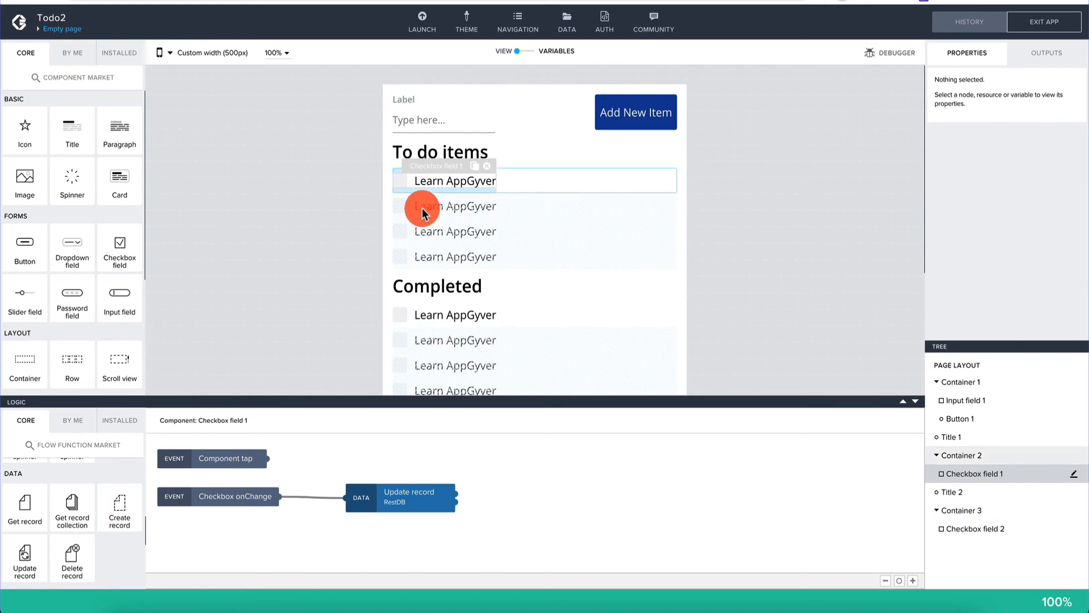
Add an Update record node to the logic of the checkbox under "Completed" and connect Checkbox onChange to it
left_click(388, 477)
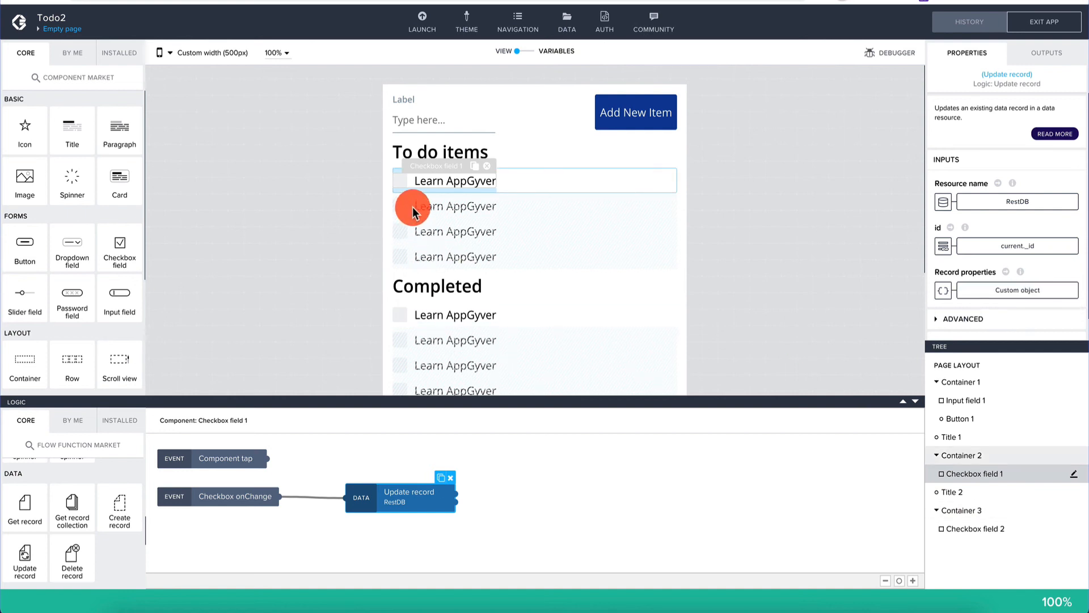
left_click(402, 318)
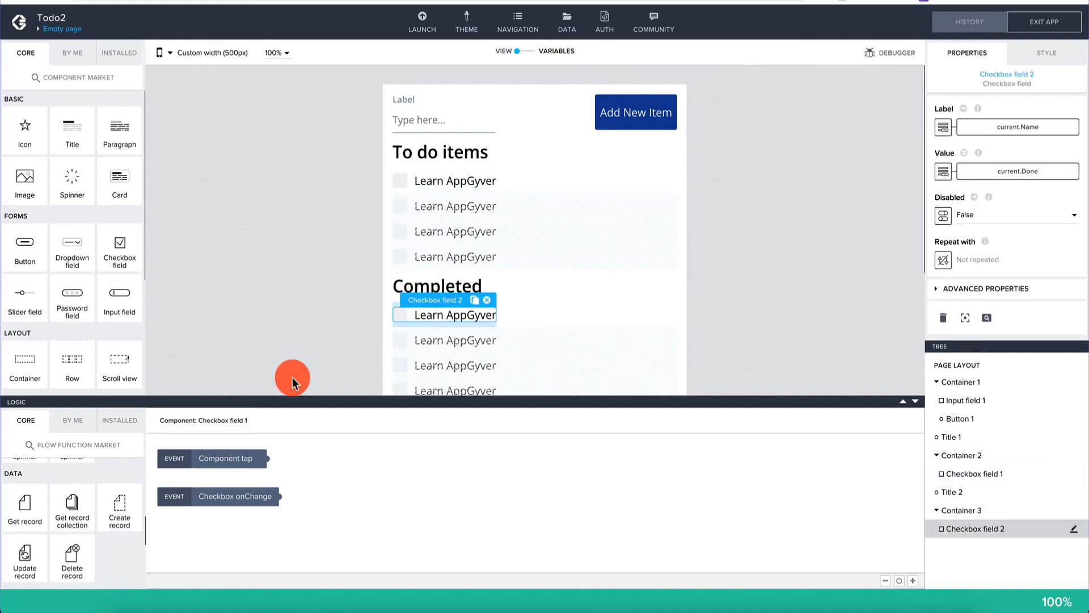
left_click_drag(23, 556, 352, 513)
left_click_drag(281, 496, 369, 520)
left_click(413, 517)
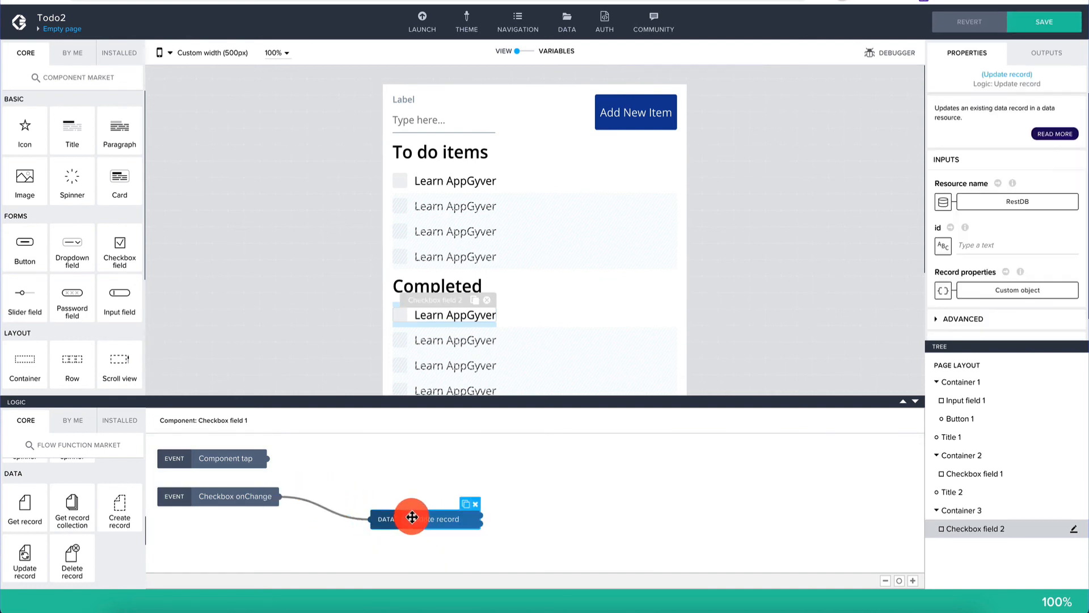
Bind the Update record node's id to the repeated data item property current._id
left_click(943, 246)
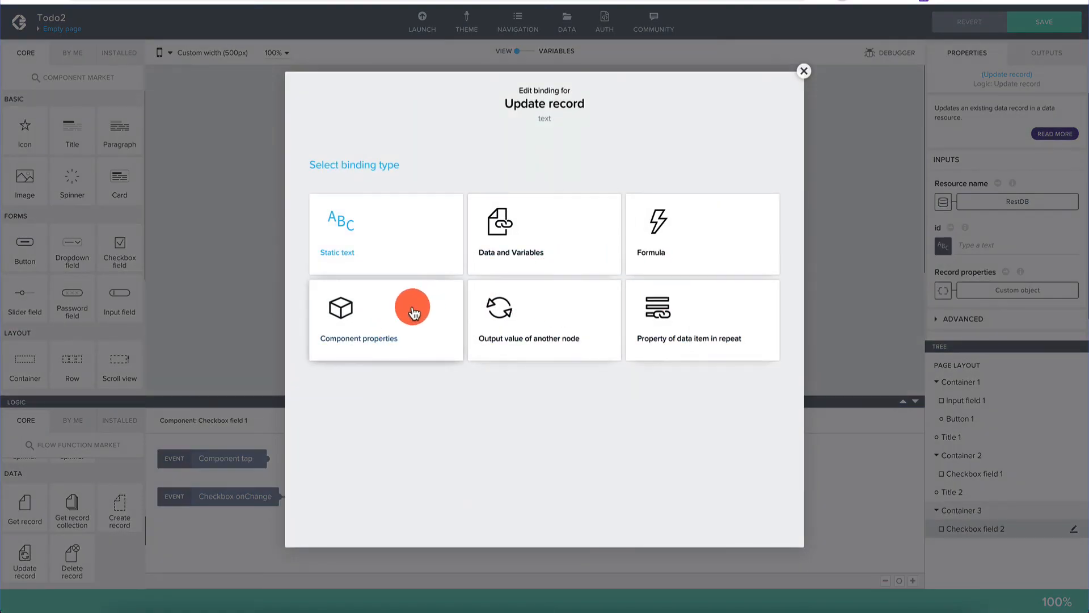
left_click(705, 322)
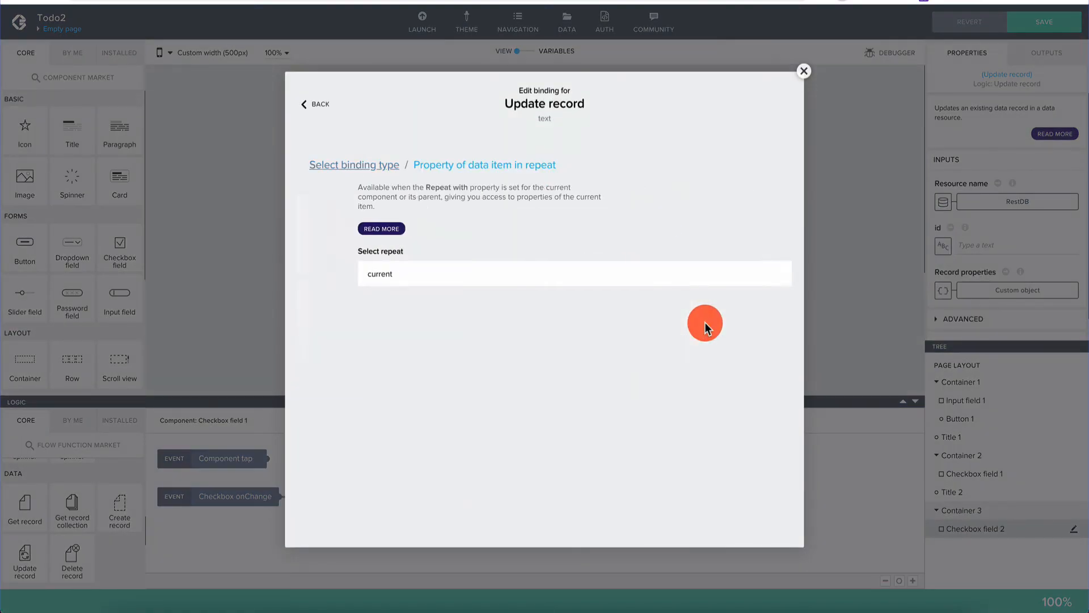
left_click(504, 284)
left_click(482, 361)
left_click(472, 332)
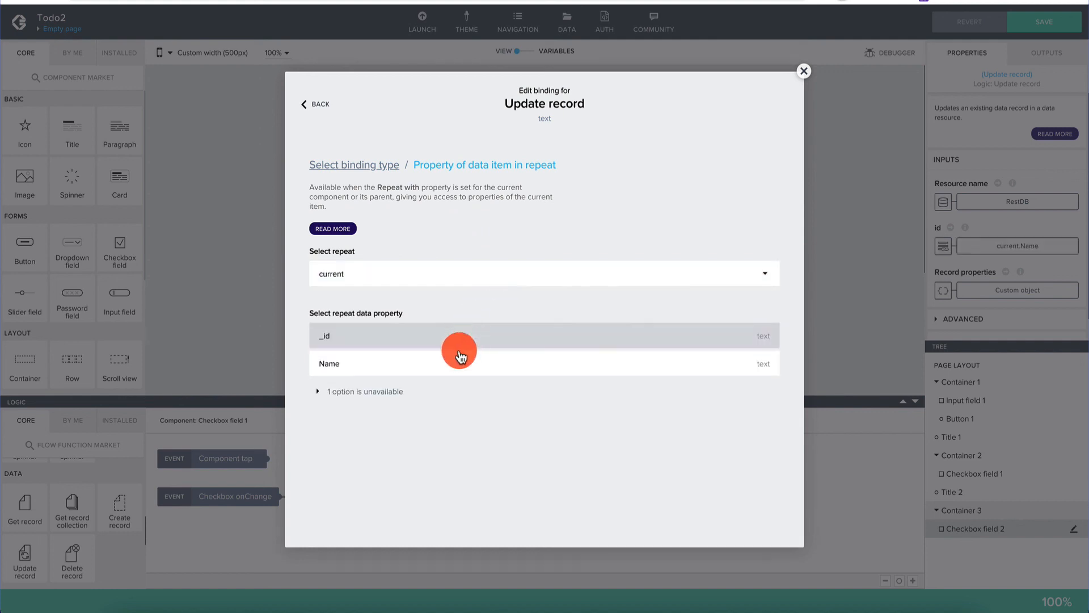
left_click(468, 336)
In the Update record node's record properties, bind Name to the repeated data item property current.Name
left_click(328, 295)
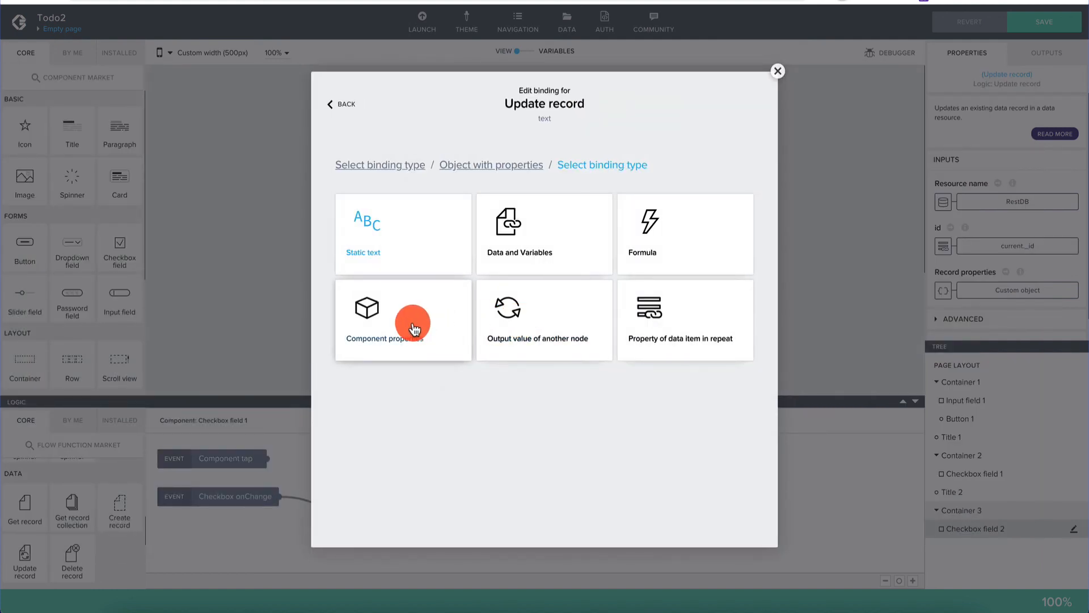
left_click(672, 330)
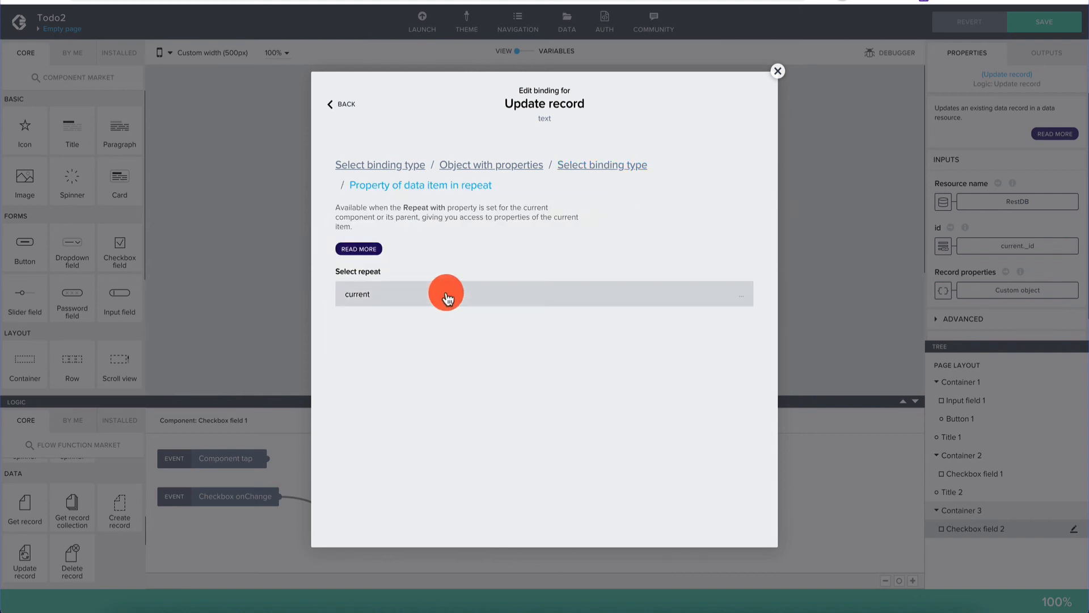
left_click(445, 294)
left_click(425, 381)
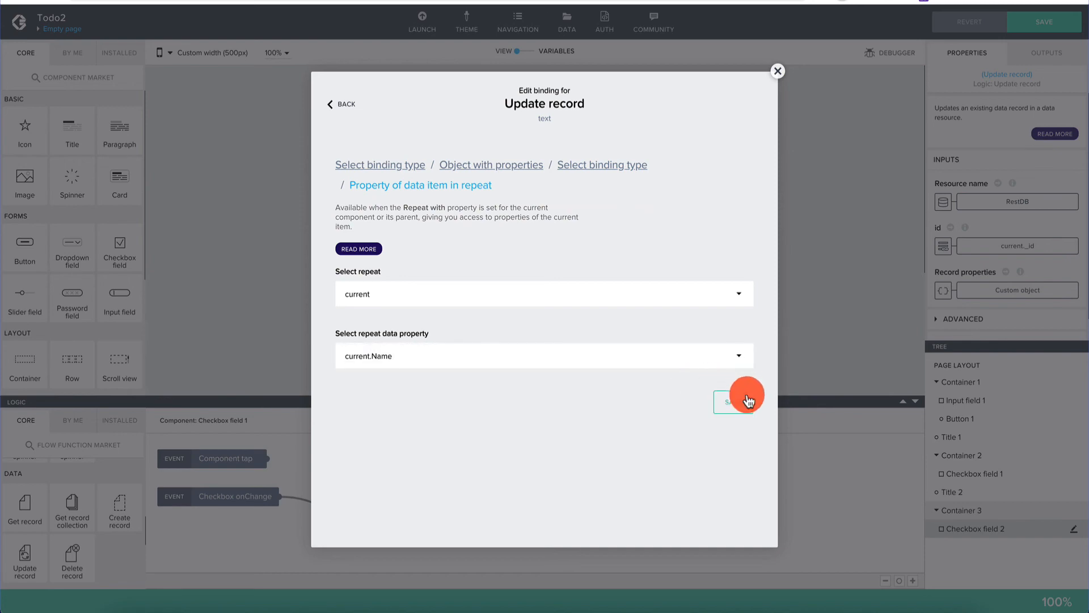
left_click(744, 404)
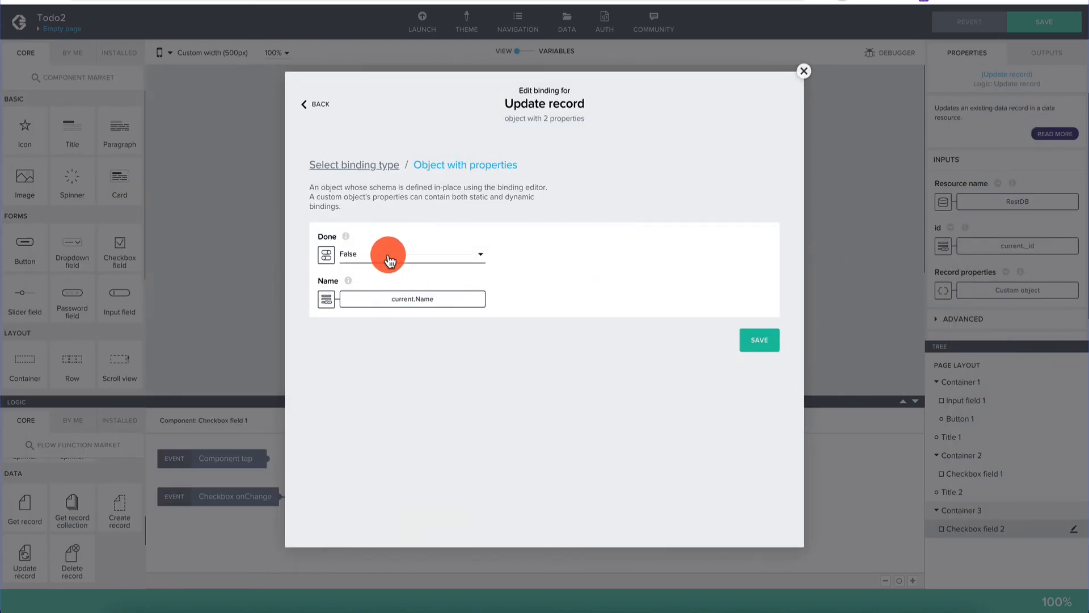
Bind the record's Done property to the formula !self.value and save the record properties
left_click(324, 258)
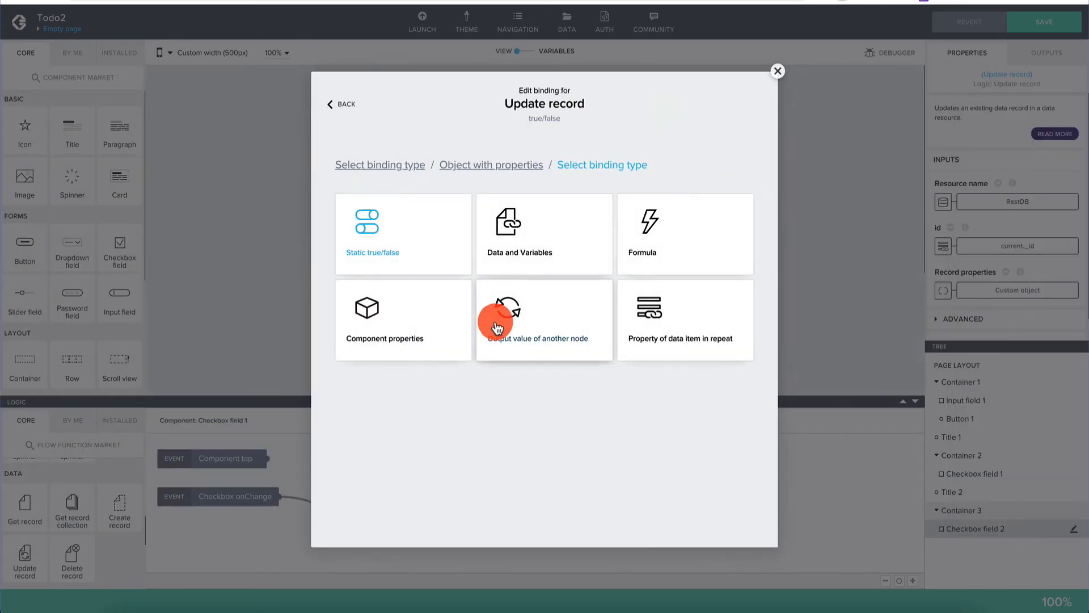
left_click(664, 253)
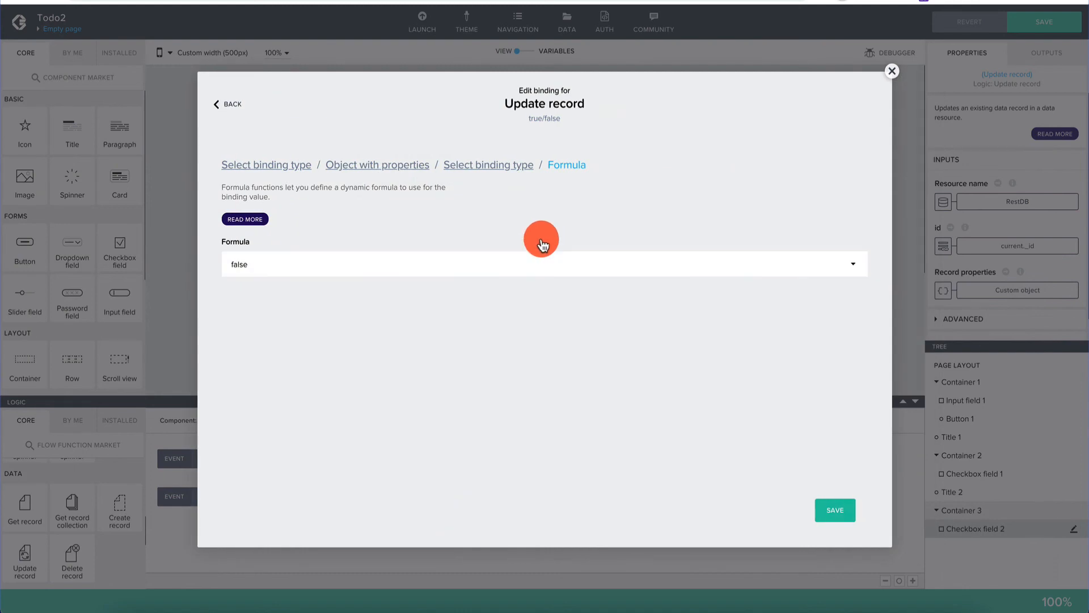
left_click(409, 266)
type("'")
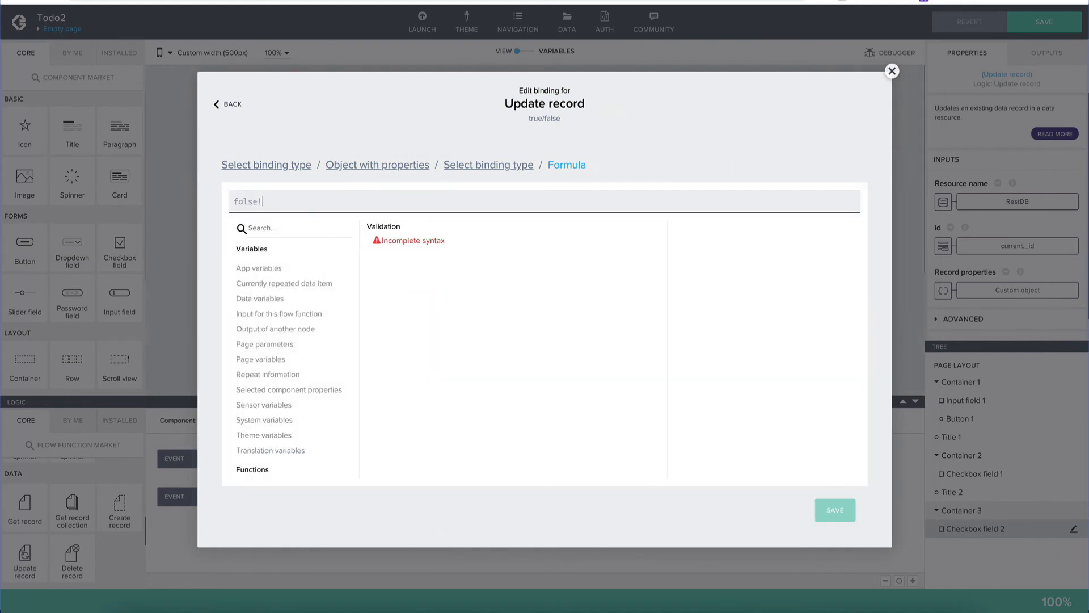
key("BackSpace")
key("BackSpace")
key("BackSpace")
key("BackSpace")
key("BackSpace")
key("BackSpace")
type("!self.value")
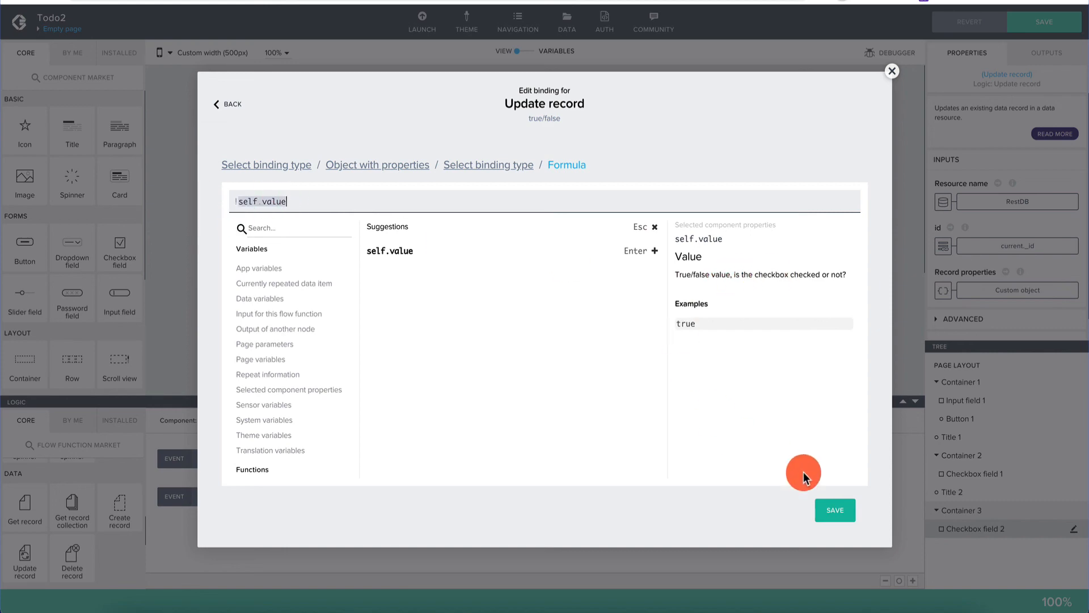
left_click(834, 509)
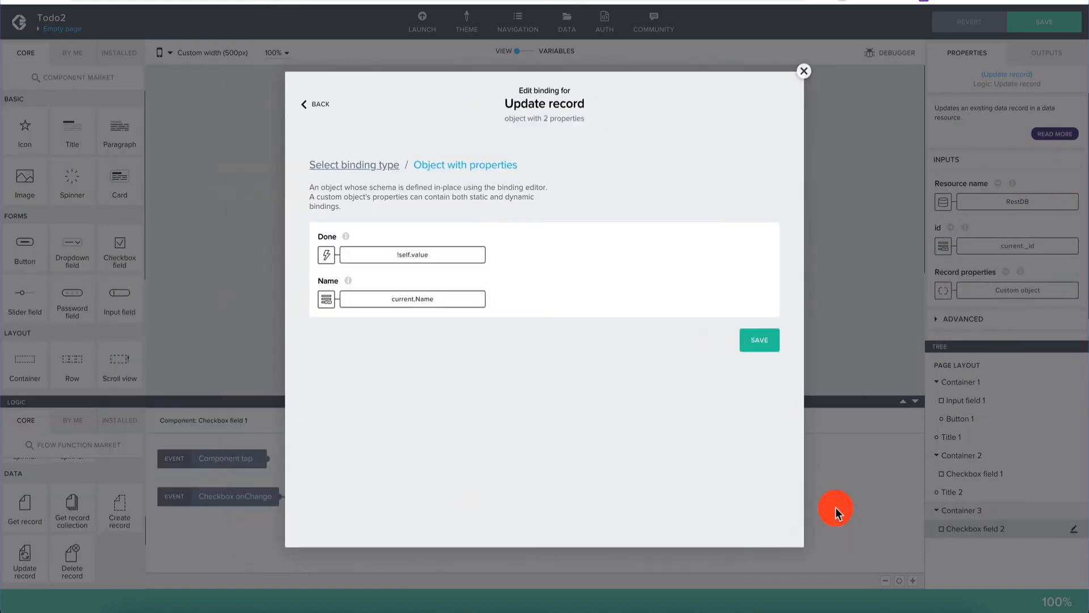
left_click(770, 348)
Save the app and test both lists in the preview by checking off "NewItem" and unchecking all the completed items
left_click(1049, 21)
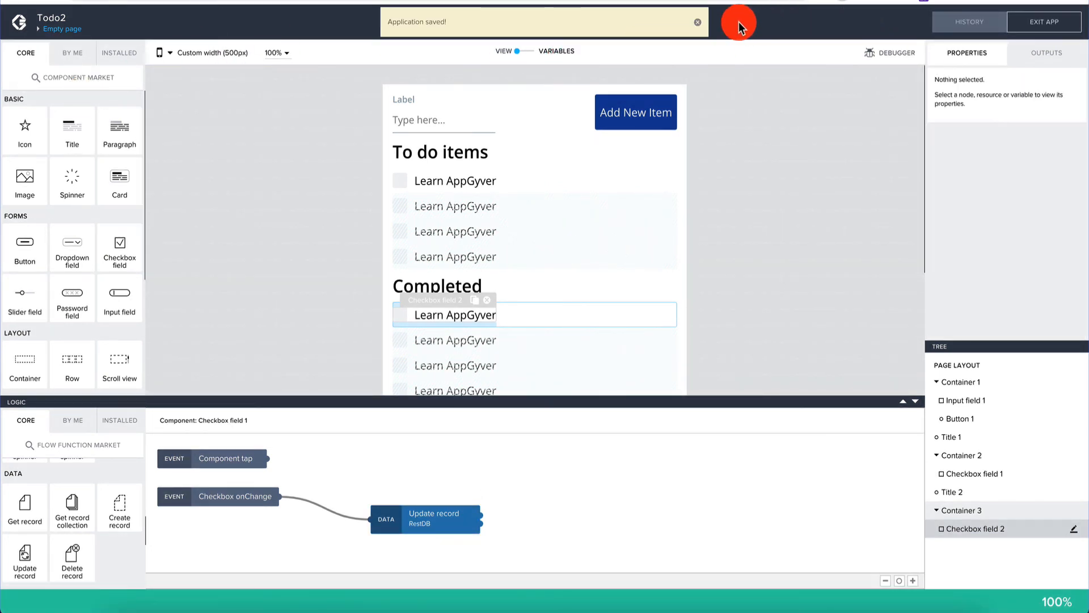
left_click(697, 22)
left_click(422, 32)
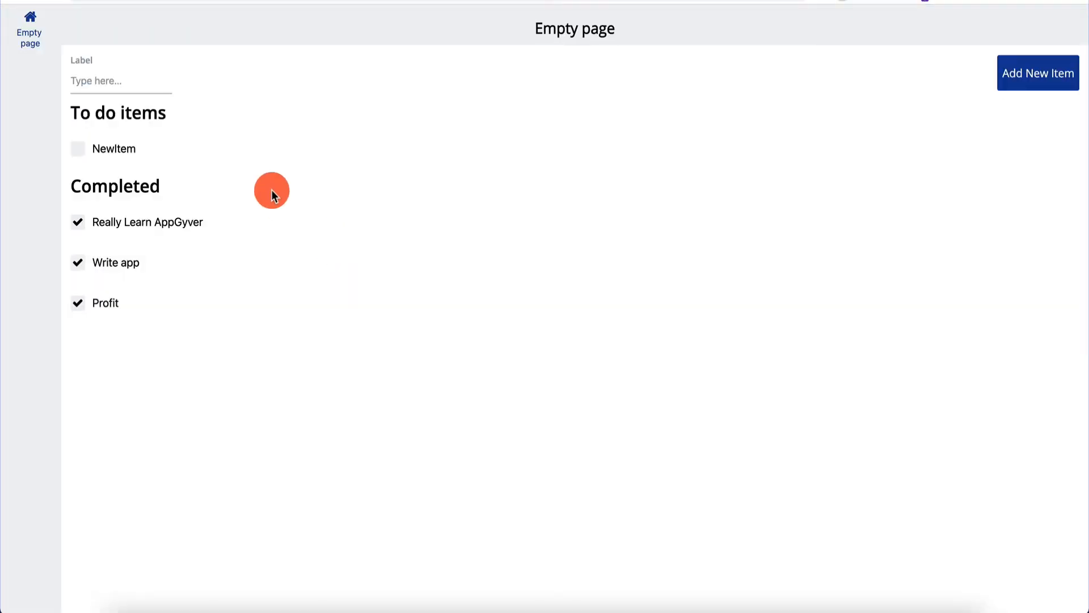
left_click(79, 148)
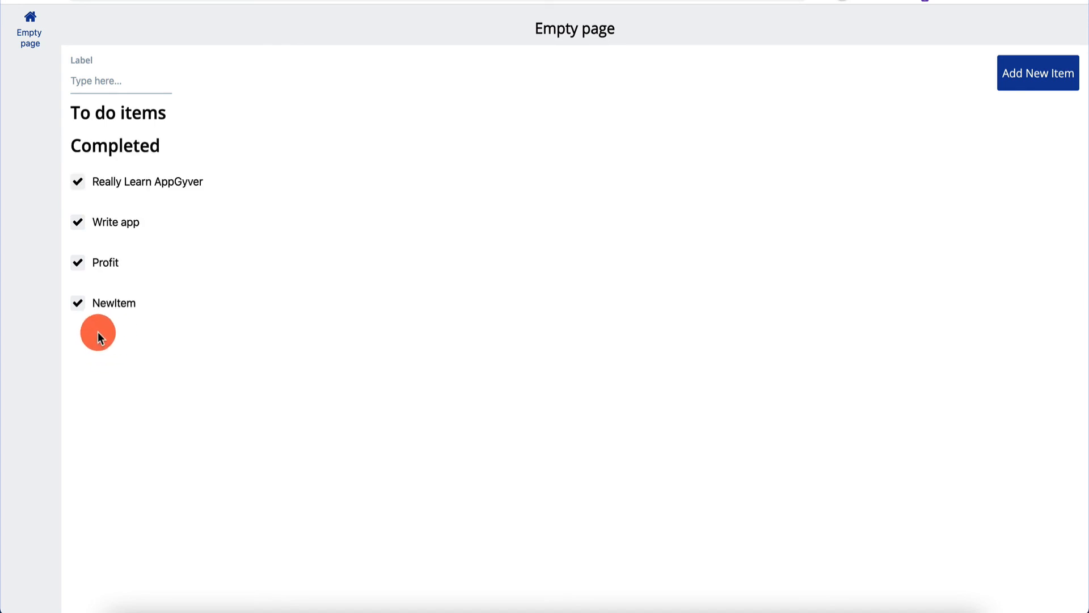
left_click(79, 262)
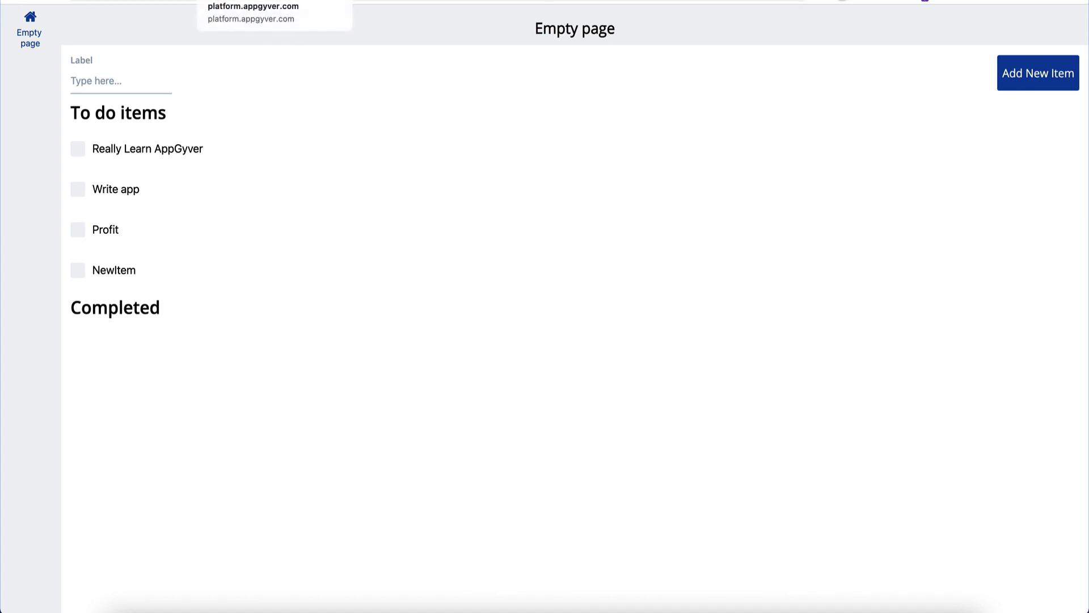
Back in the editor, add a Create record node to the "Add New Item" button's logic and connect Component tap to it
left_click(261, 1)
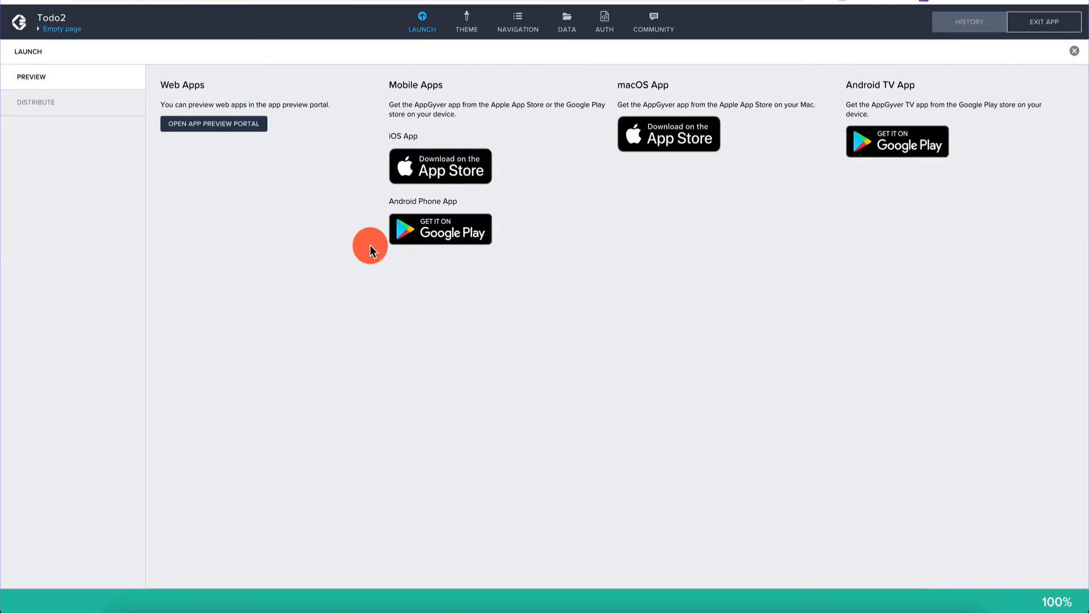
left_click(1075, 54)
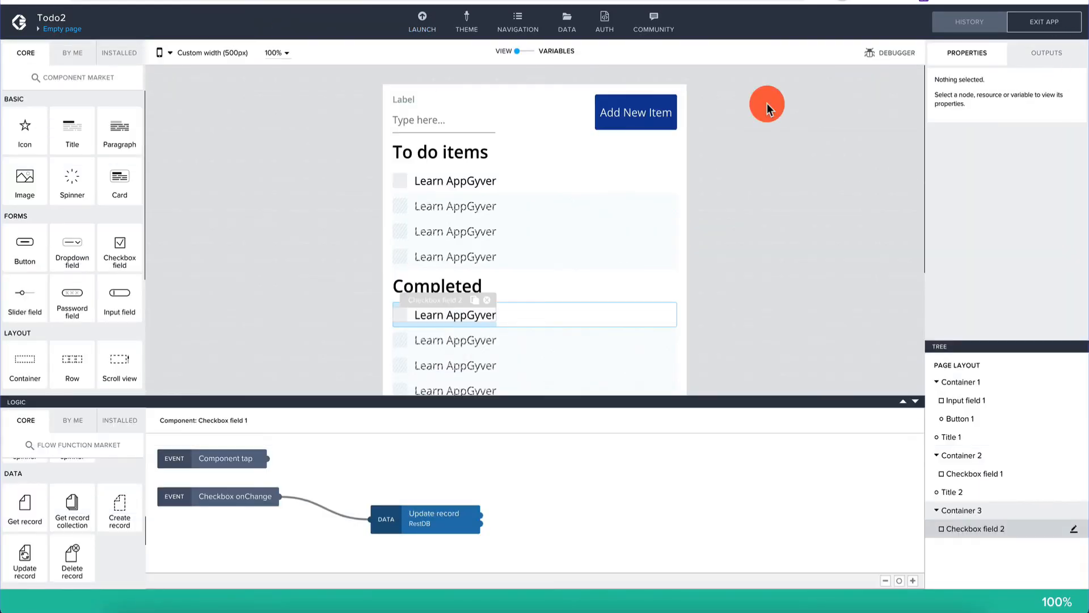
left_click(433, 131)
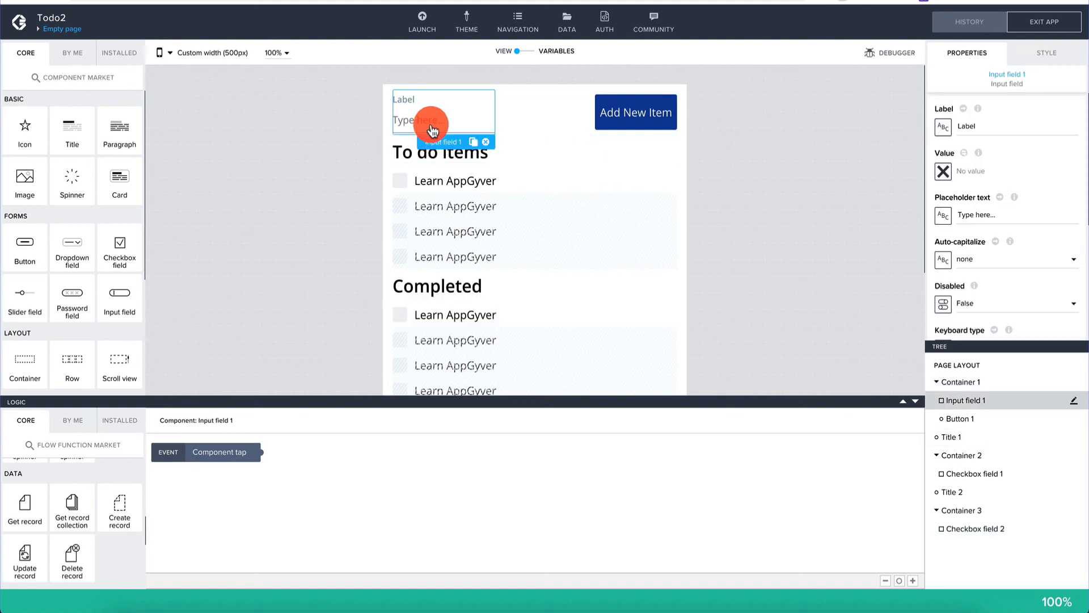
left_click(603, 113)
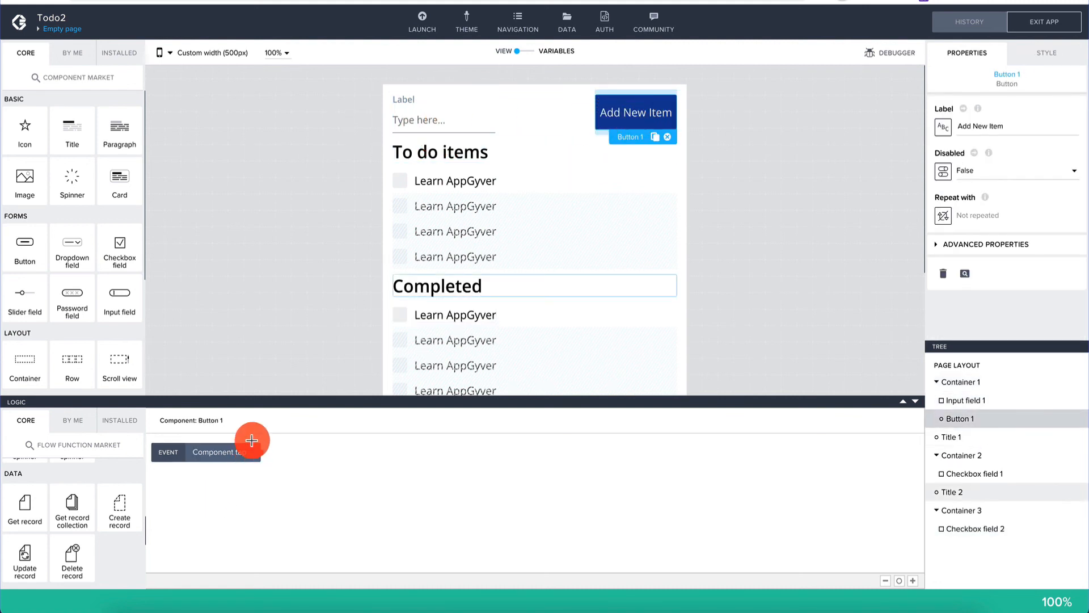
left_click_drag(122, 515, 401, 479)
left_click_drag(262, 453, 345, 478)
left_click(397, 479)
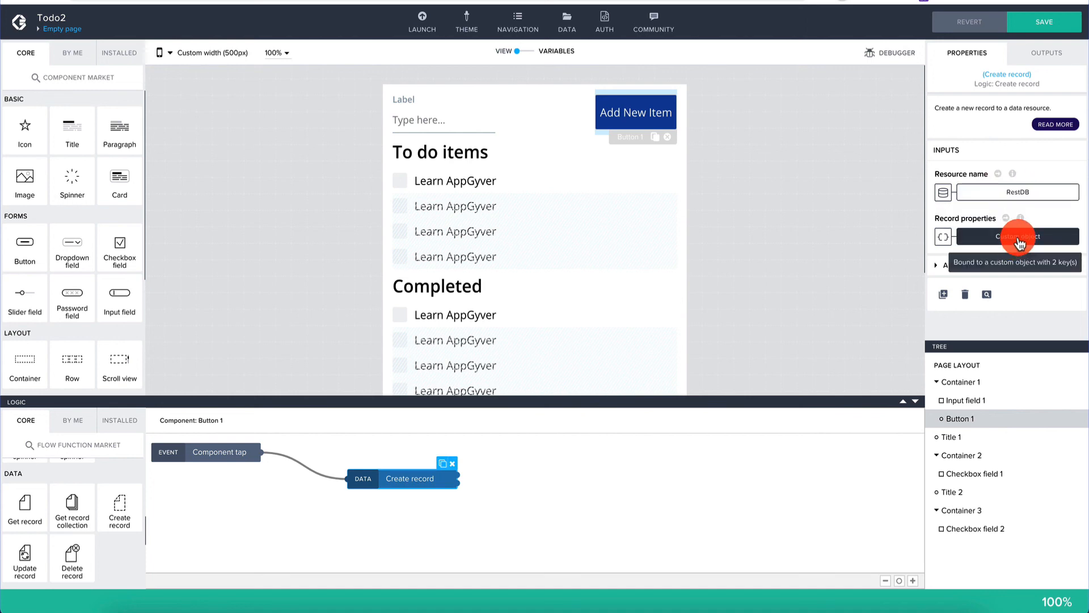
Name the input field new-item, bind the new record's Name to that field's Value, and save the record properties
left_click(997, 243)
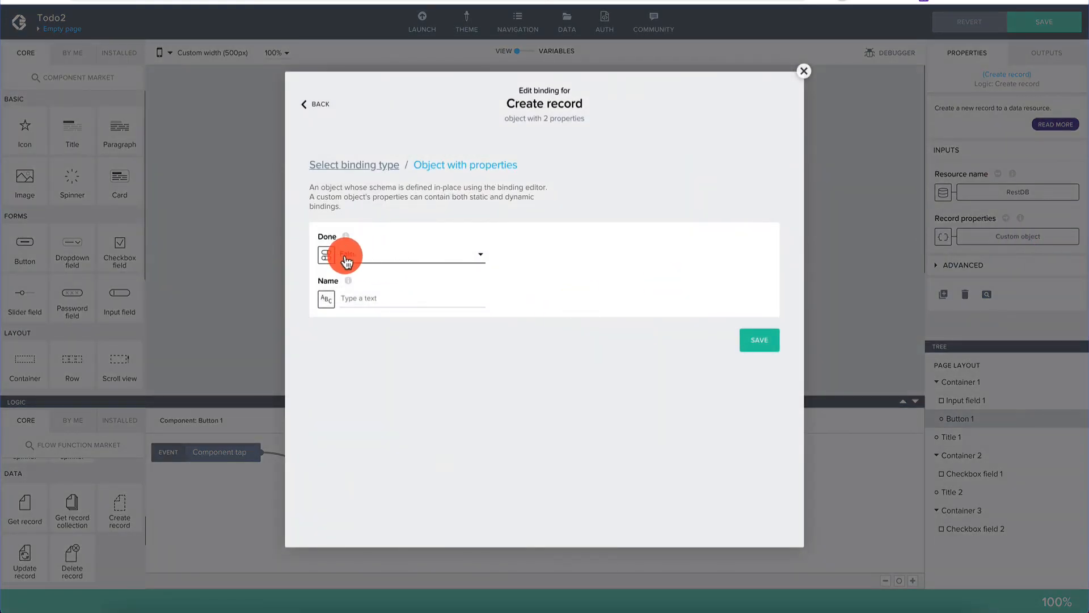
left_click(327, 304)
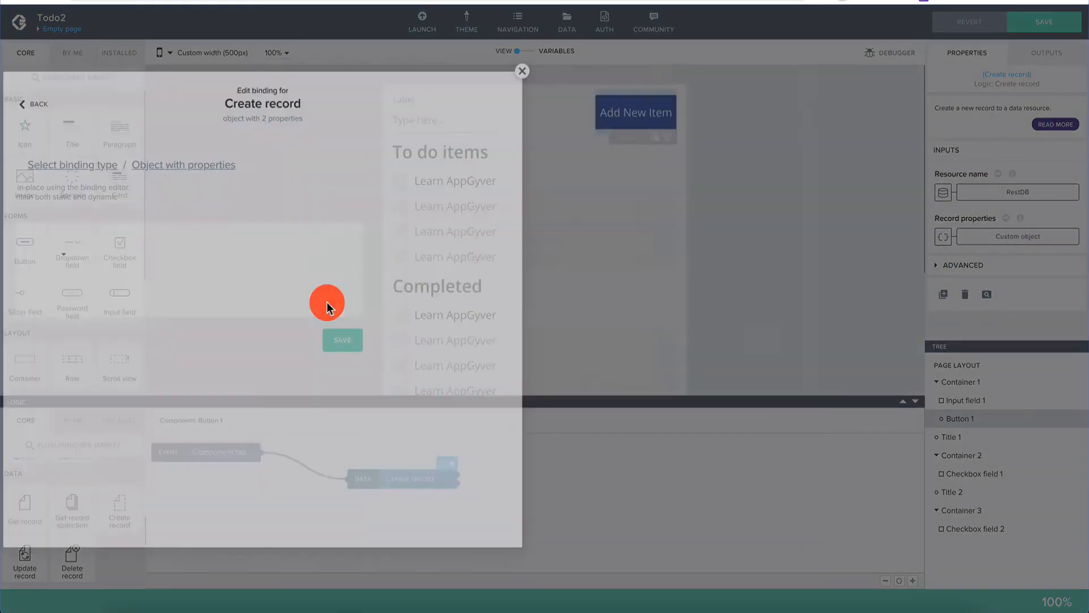
left_click(409, 319)
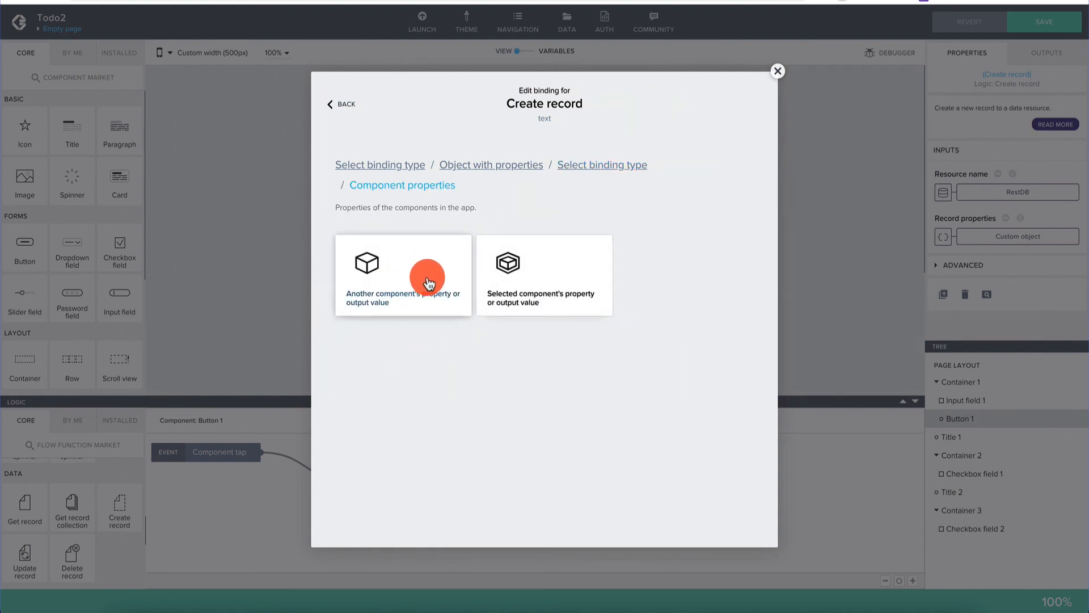
left_click(424, 281)
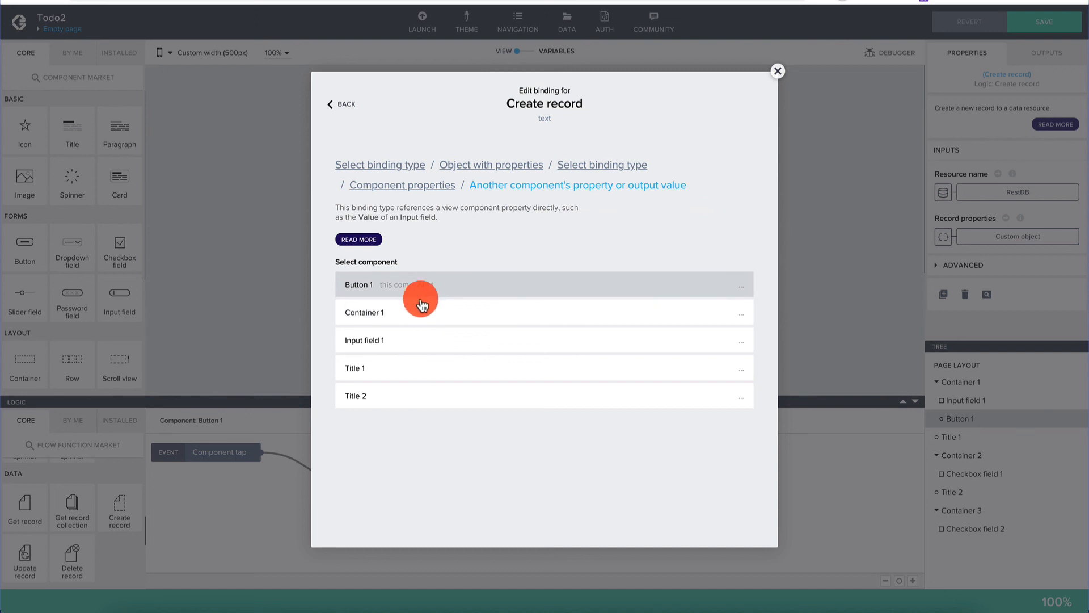
left_click(401, 342)
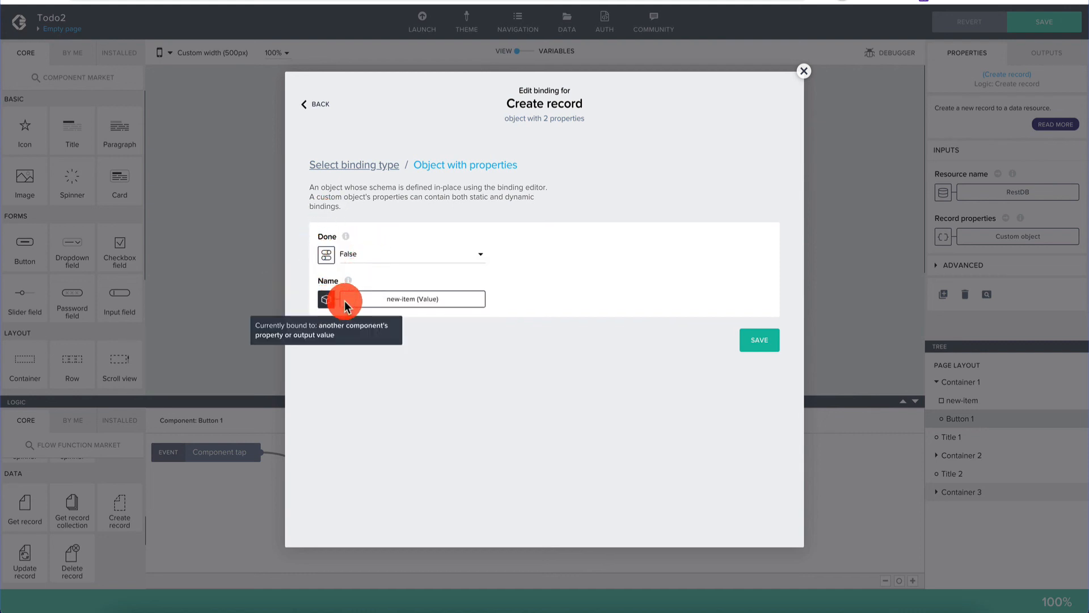
left_click(763, 340)
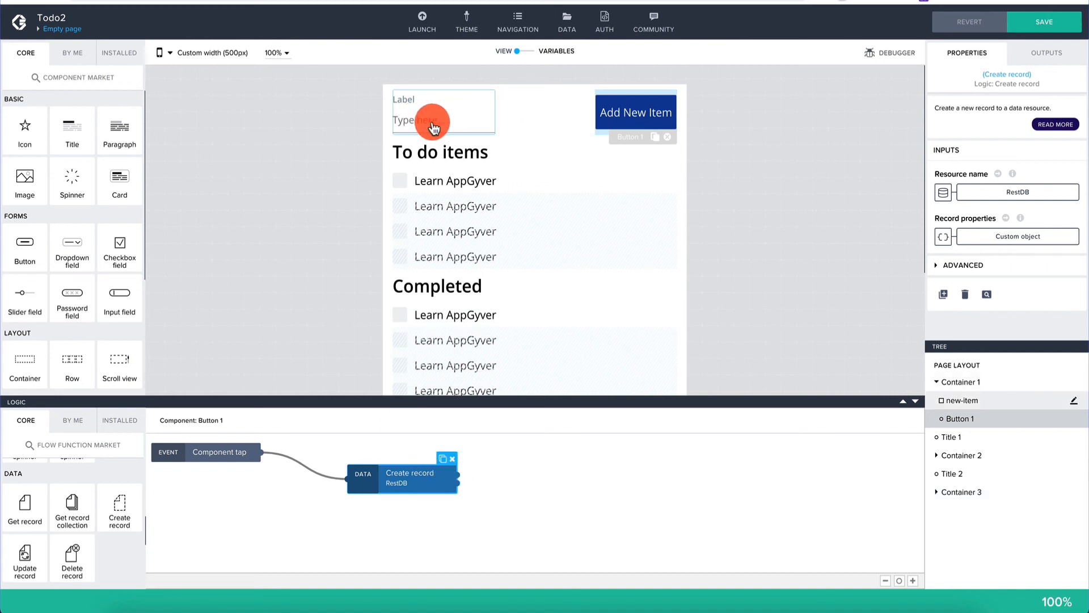
Save the app and test the preview by adding "New Item" and checking off "New Item" and "Profit"
left_click(1038, 22)
left_click(716, 161)
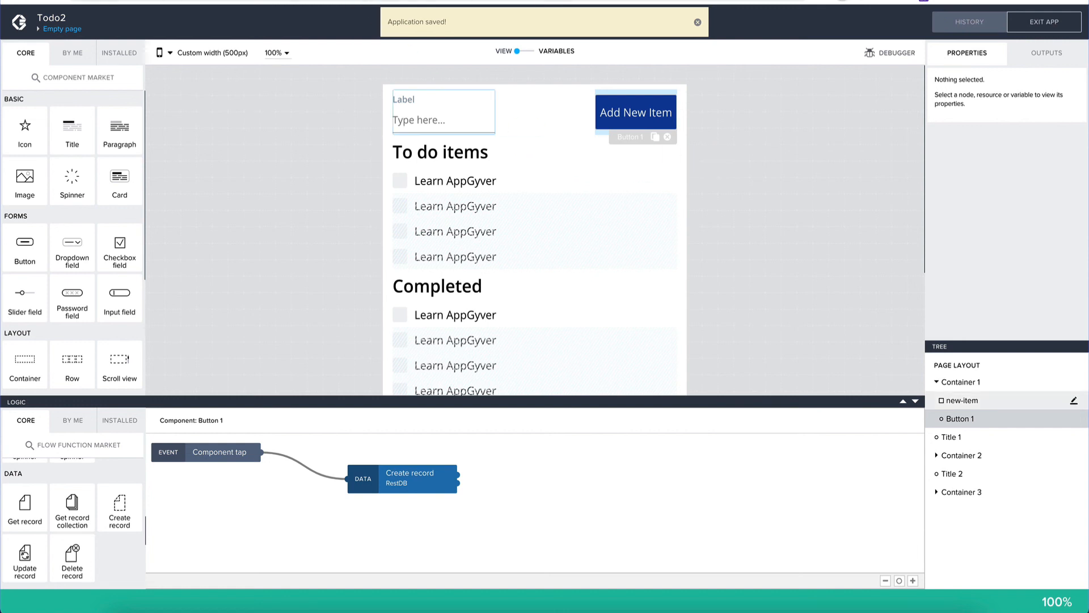
left_click(161, 76)
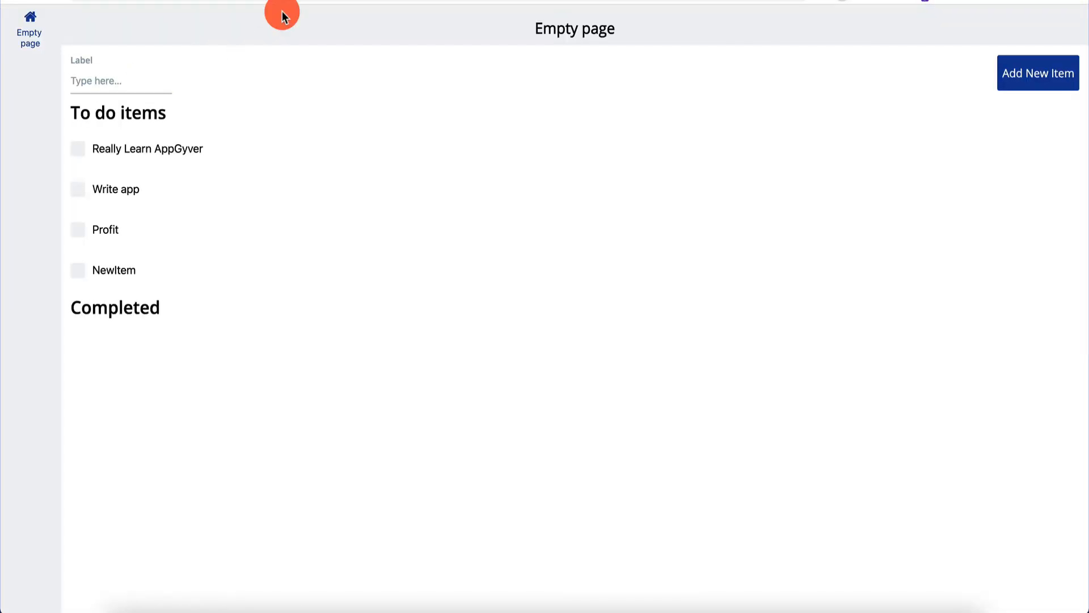
left_click(129, 81)
type("New Item")
left_click(1032, 79)
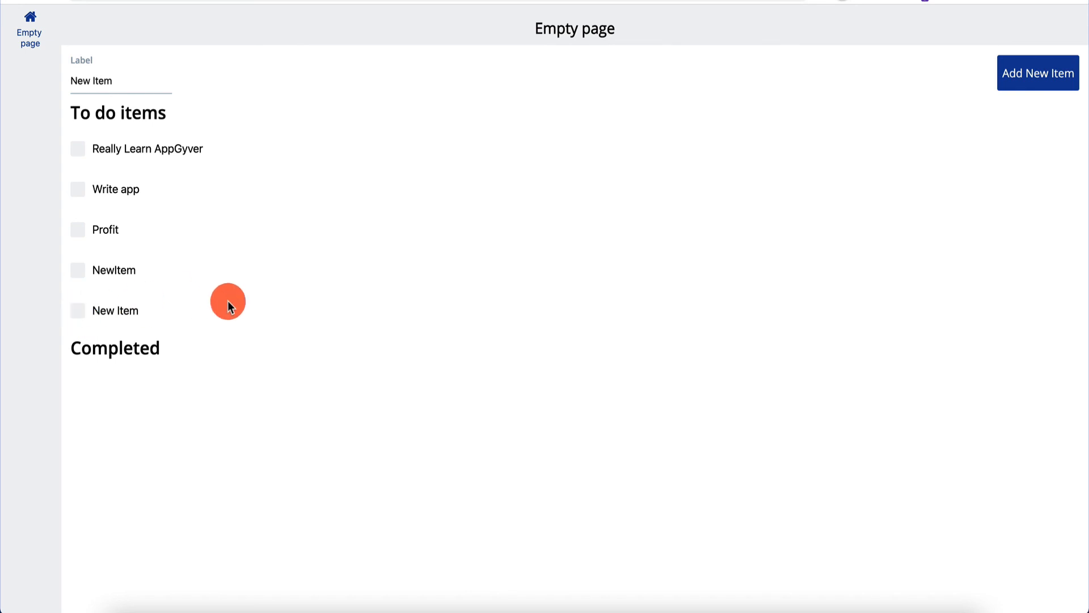
left_click(226, 301)
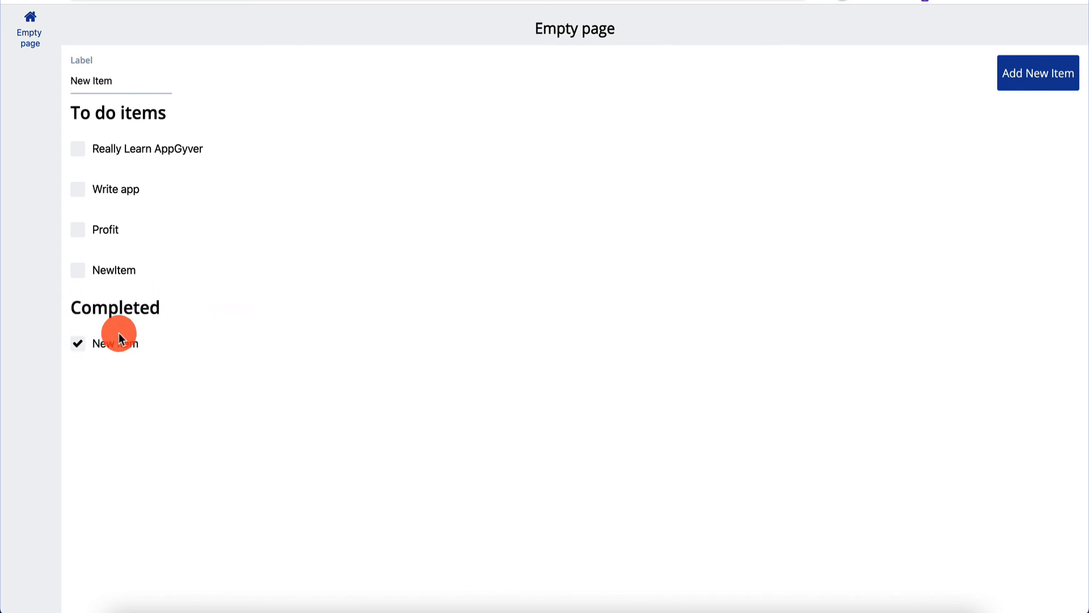
left_click(78, 232)
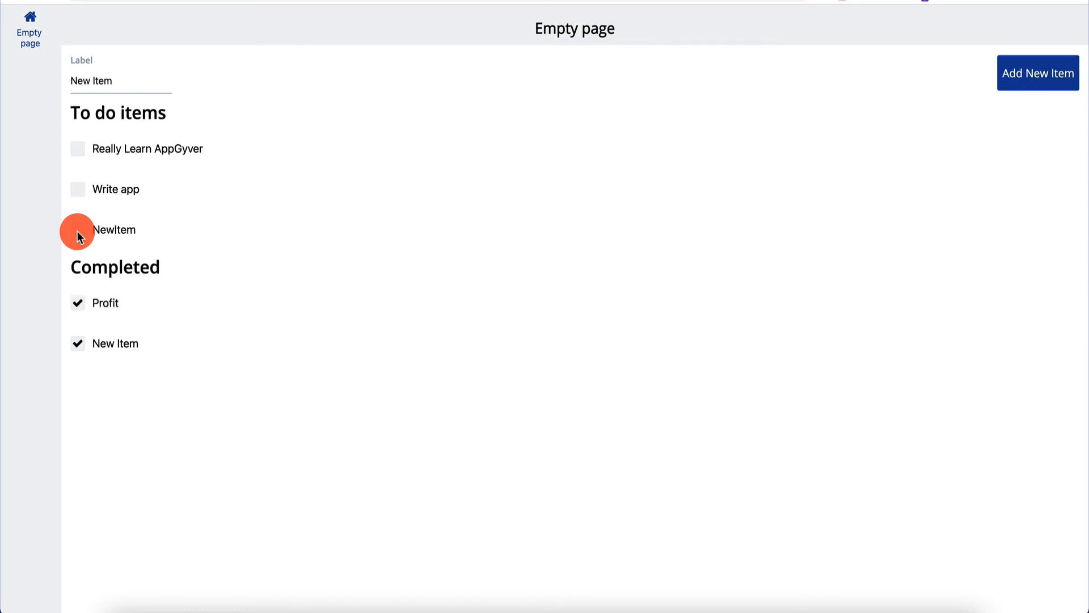